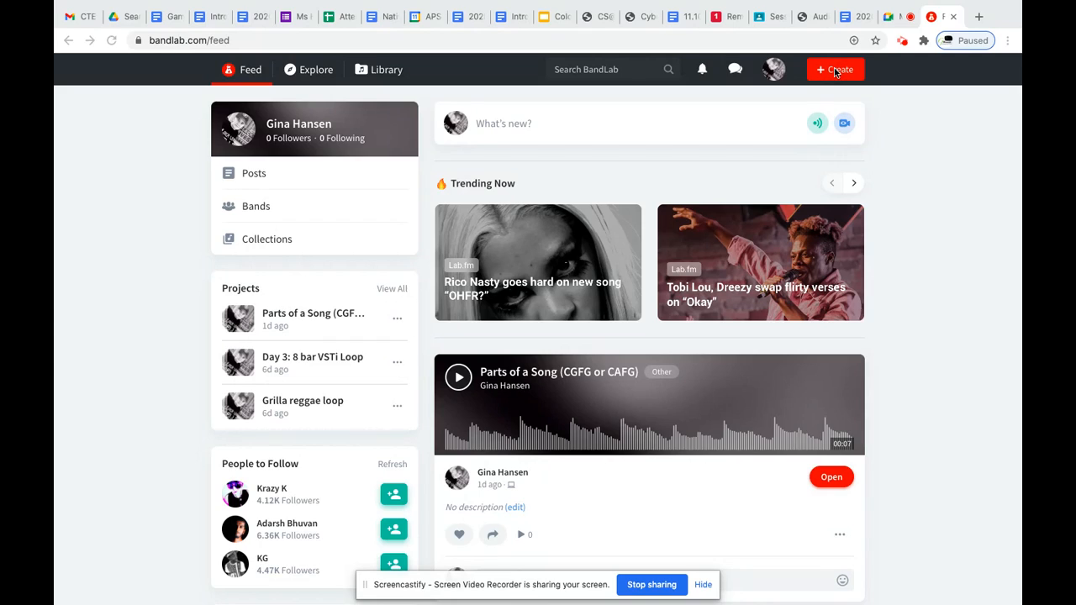
Step: Create a new project with a Voice/Mic track
left_click(835, 73)
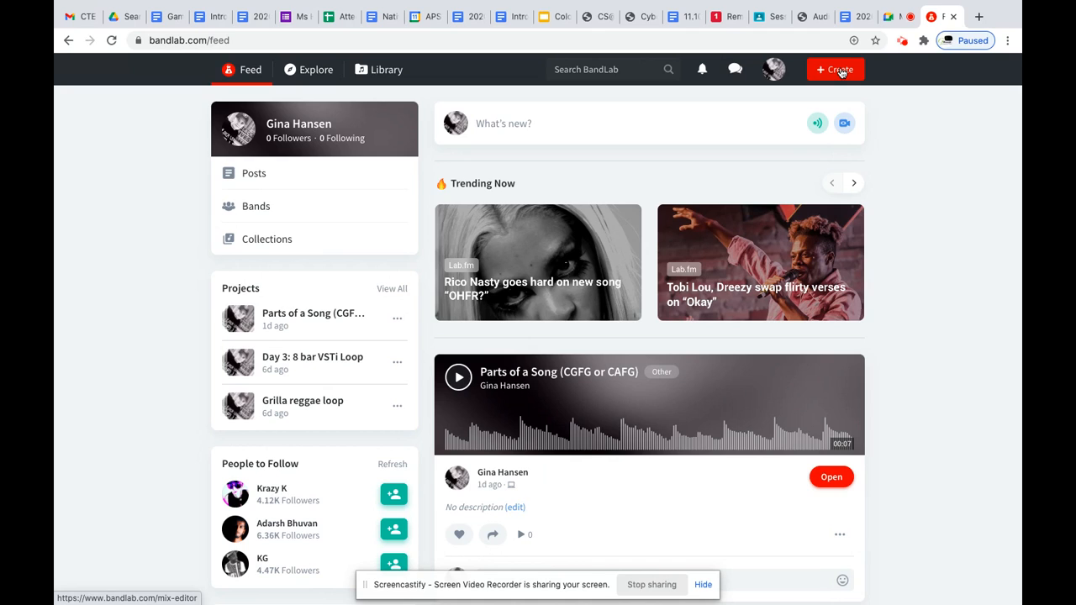
left_click(841, 72)
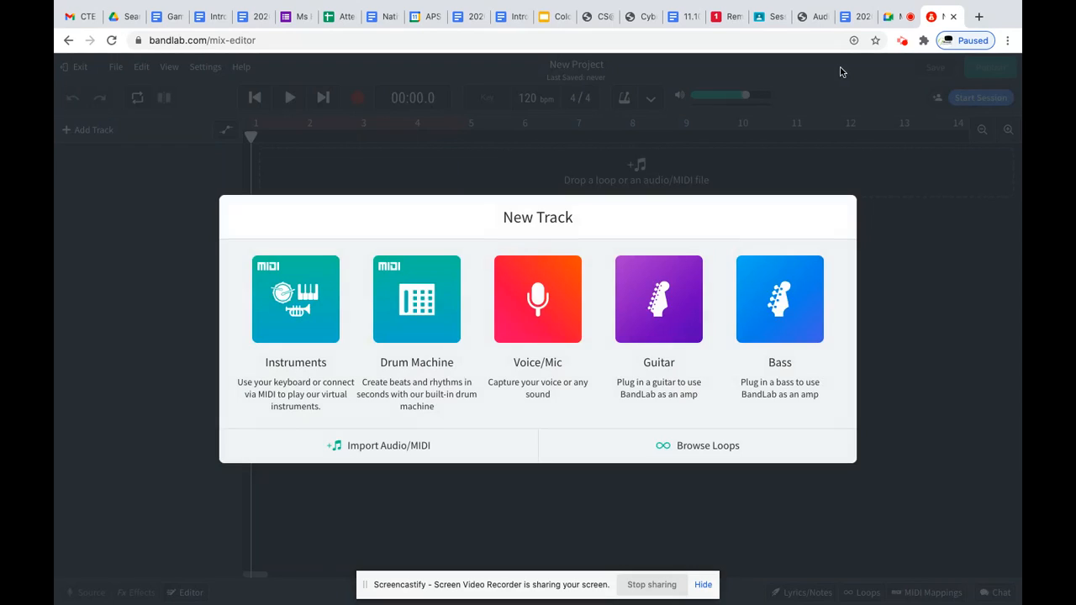
left_click(551, 315)
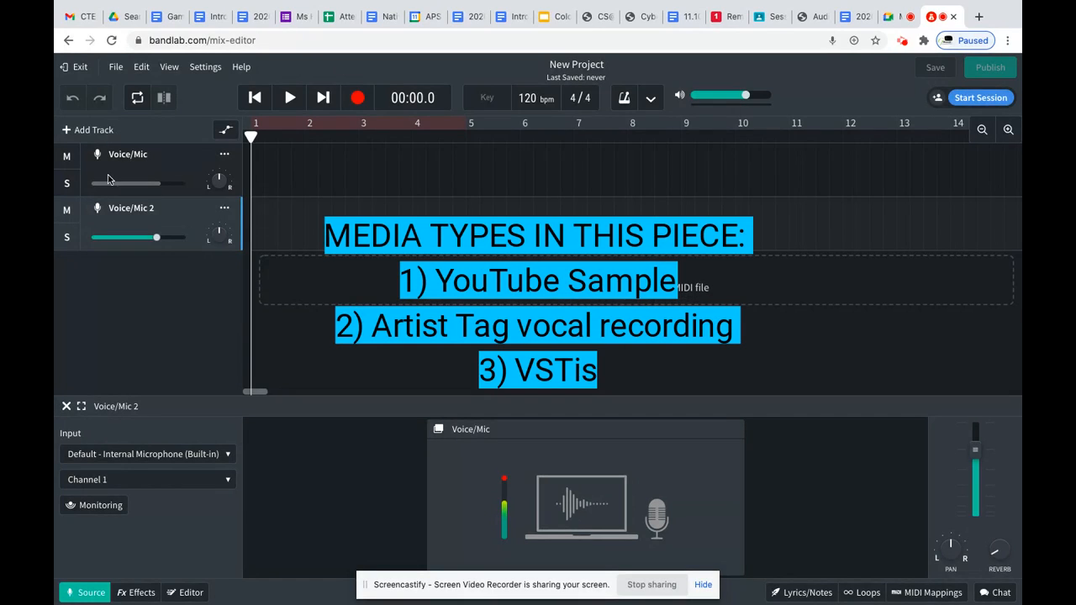
Step: Add three virtual Instruments (MIDI) tracks to the project below the voice tracks
left_click(92, 133)
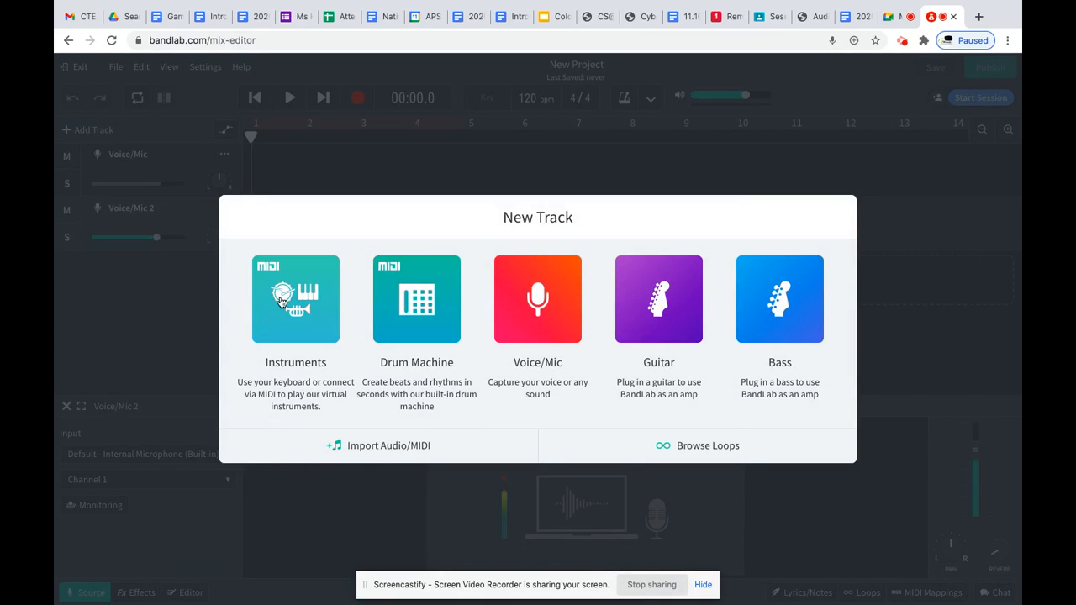
left_click(282, 300)
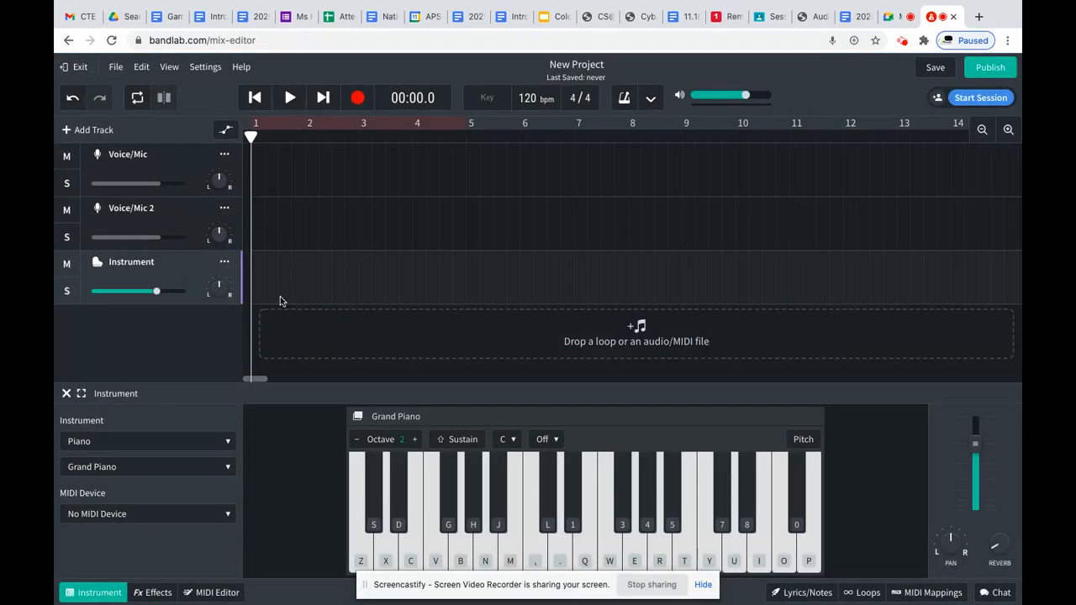
left_click(90, 131)
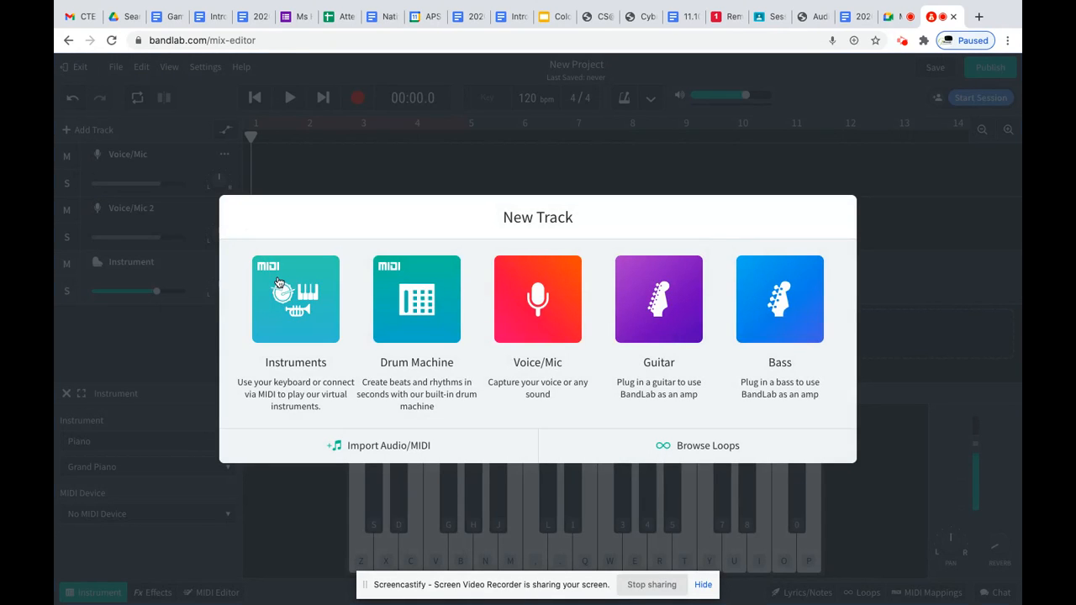
left_click(280, 282)
left_click(95, 130)
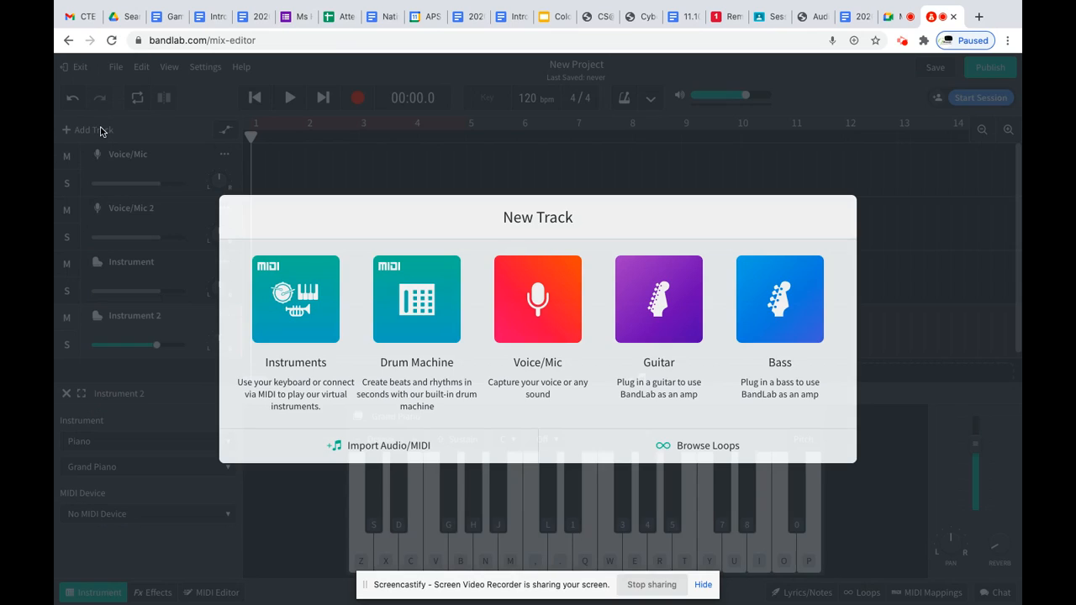
left_click(290, 299)
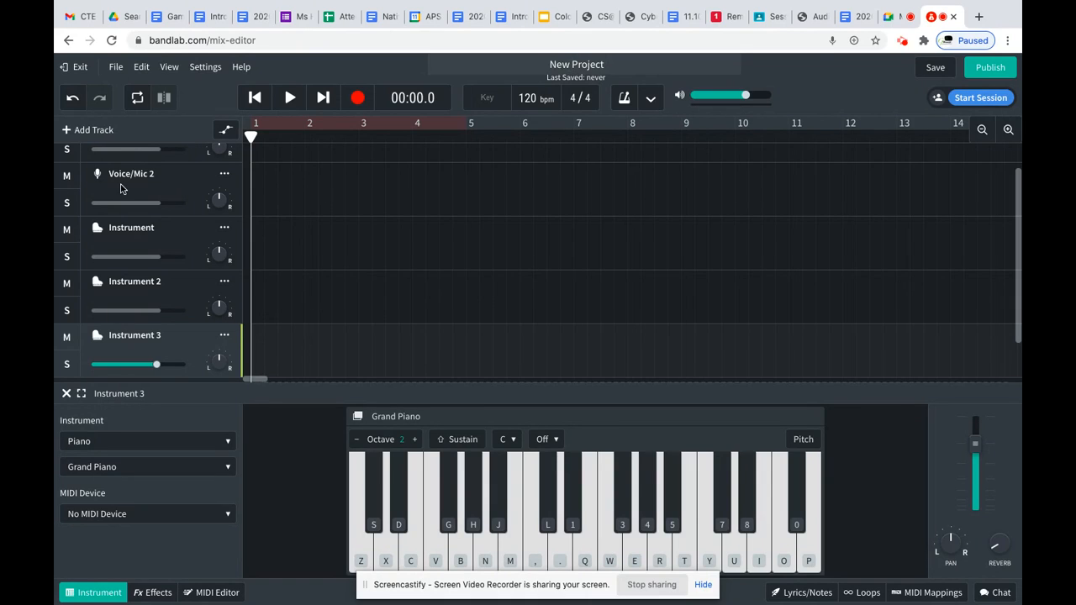
Step: Delete the extra Voice/Mic 2 track
mouse_move(161, 207)
scroll(161, 207, "up", 2)
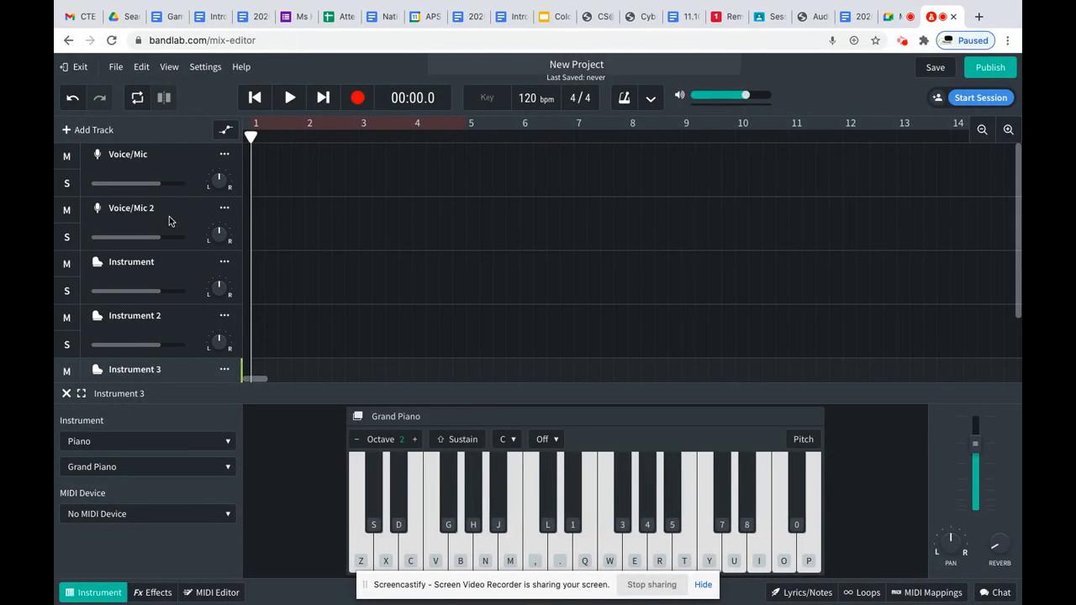
left_click(169, 216)
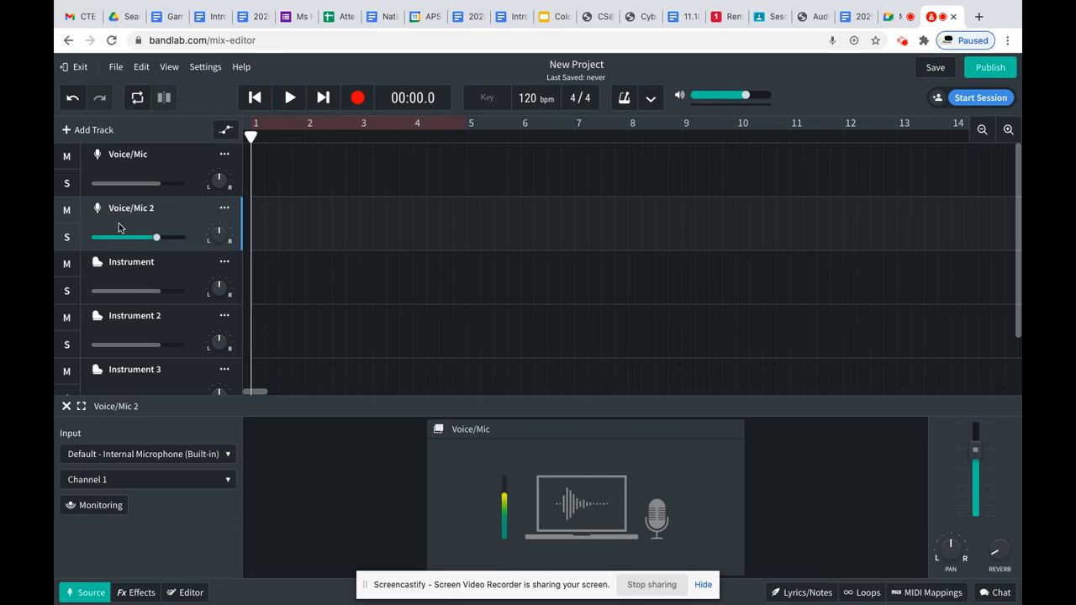
right_click(118, 222)
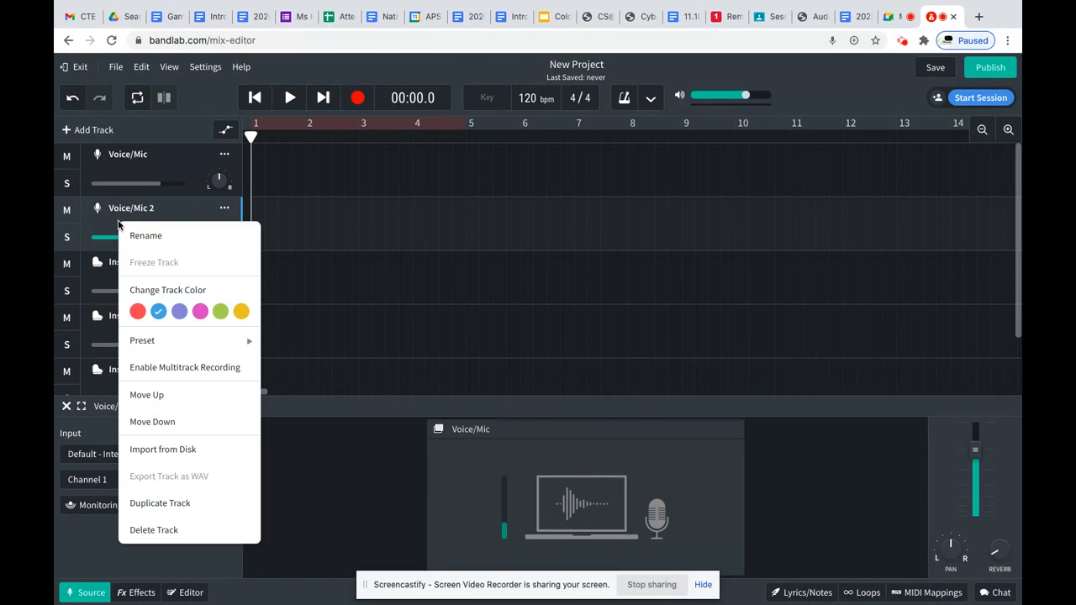
left_click(151, 529)
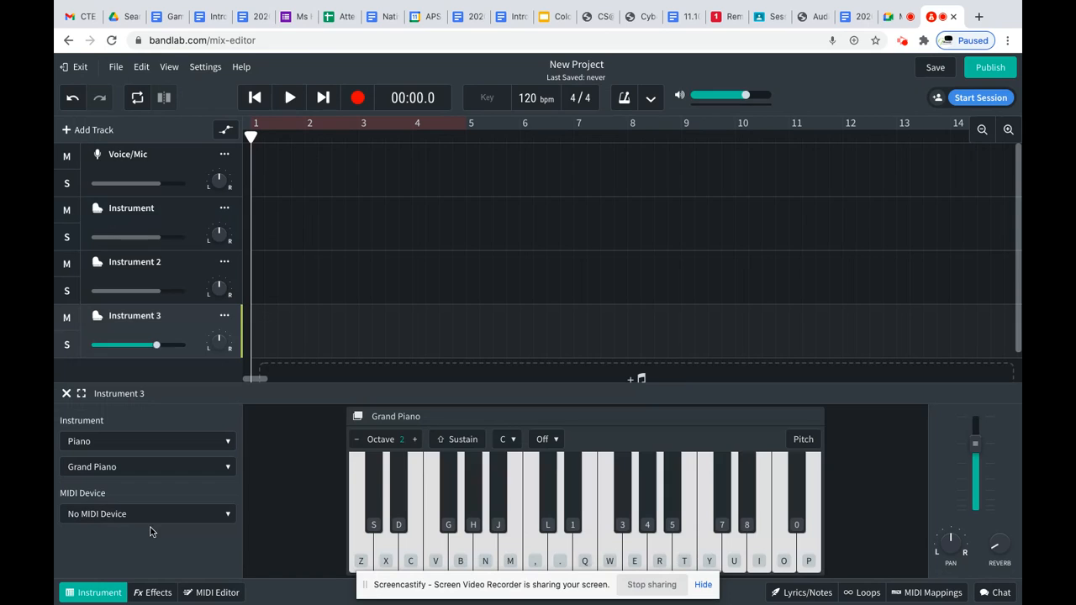
Step: Close the Instrument 3 settings and set the project tempo to 100 bpm
left_click(67, 393)
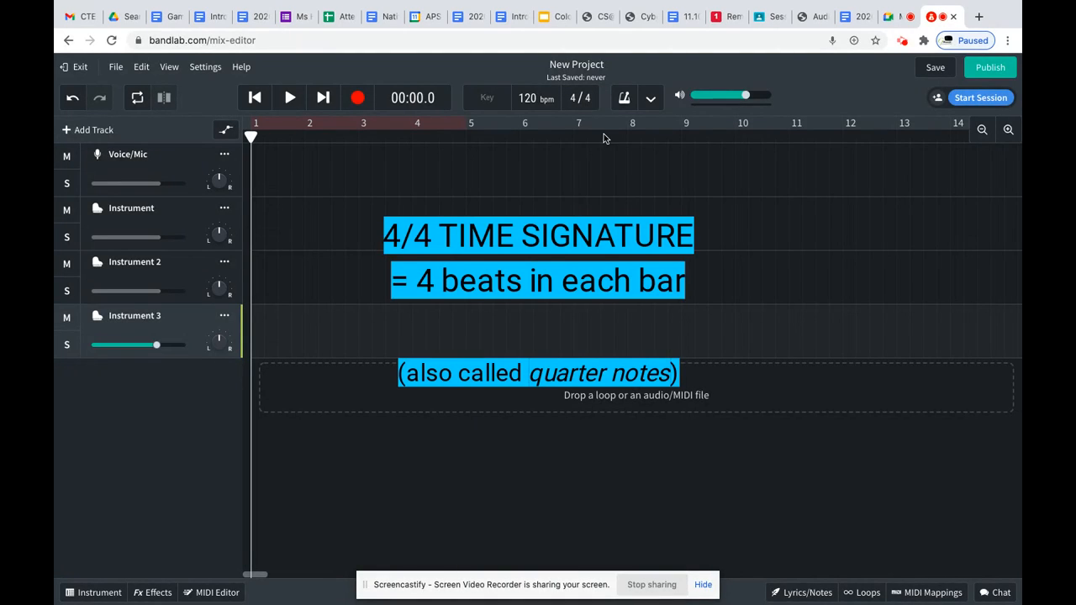
double_click(527, 98)
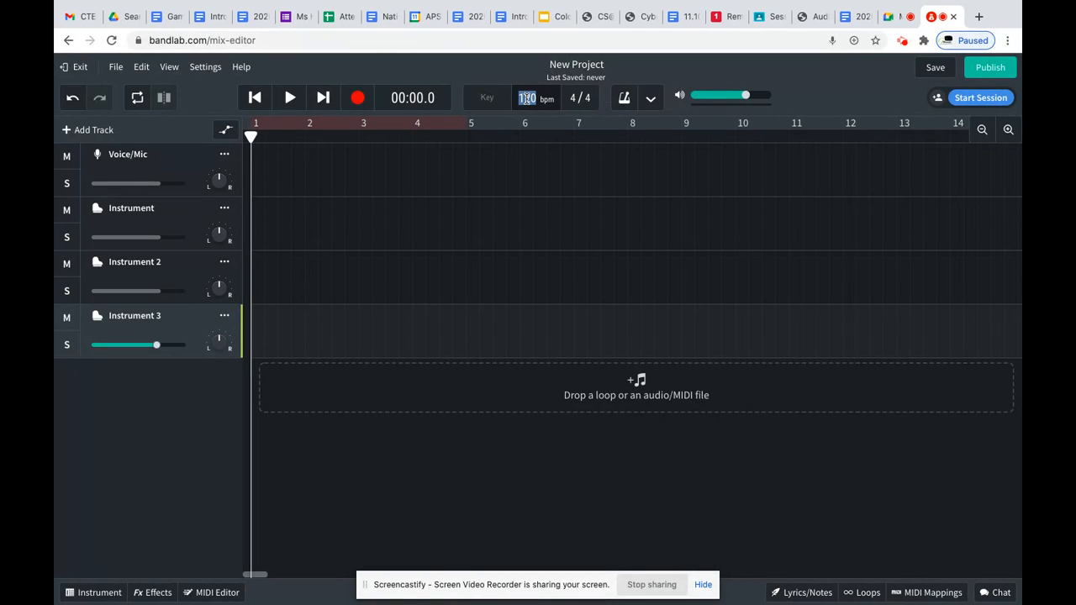
type("100")
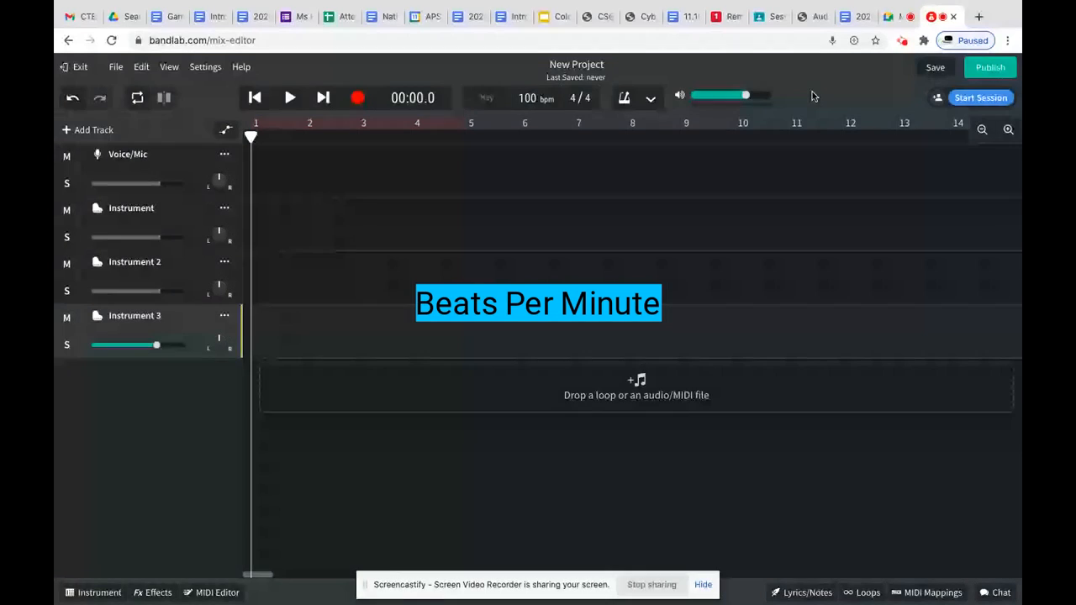
Step: Change the first Instrument track's sound from piano to Drum Kits and try out the kick drum
left_click(173, 211)
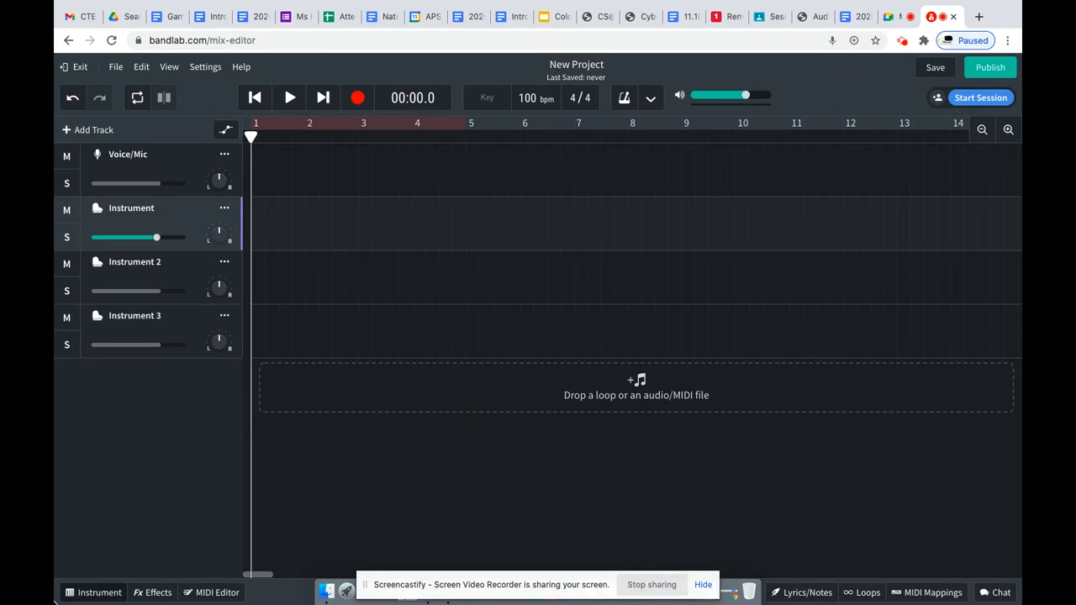
left_click(99, 593)
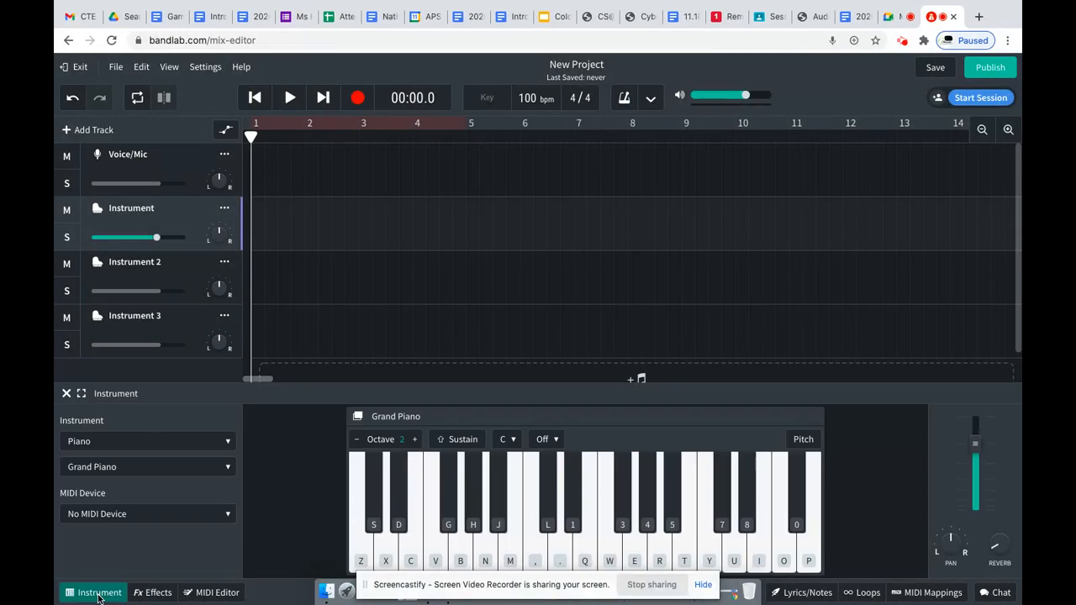
left_click(110, 442)
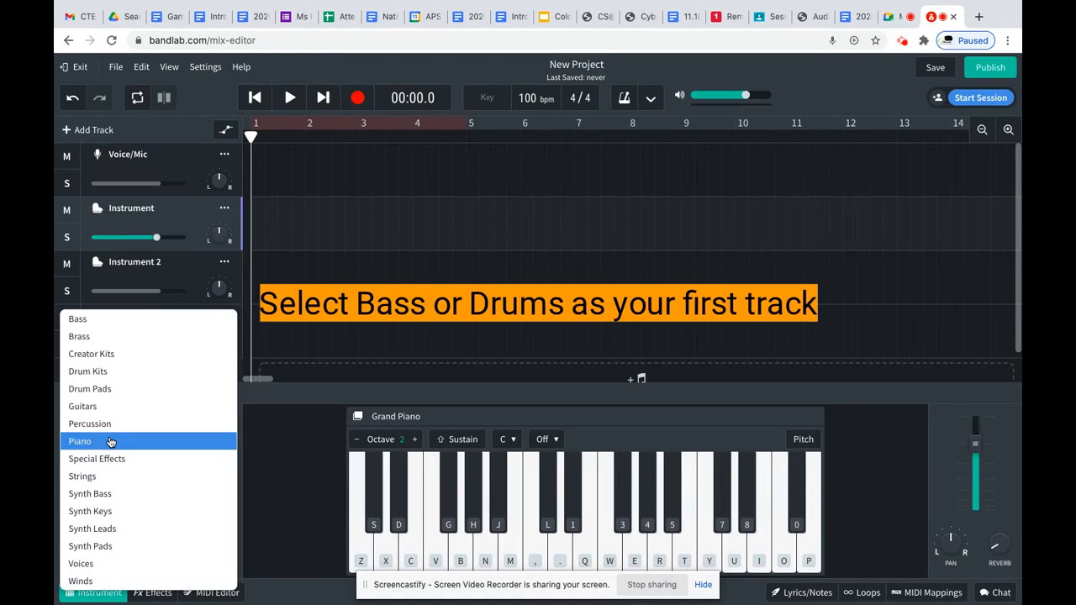
left_click(102, 371)
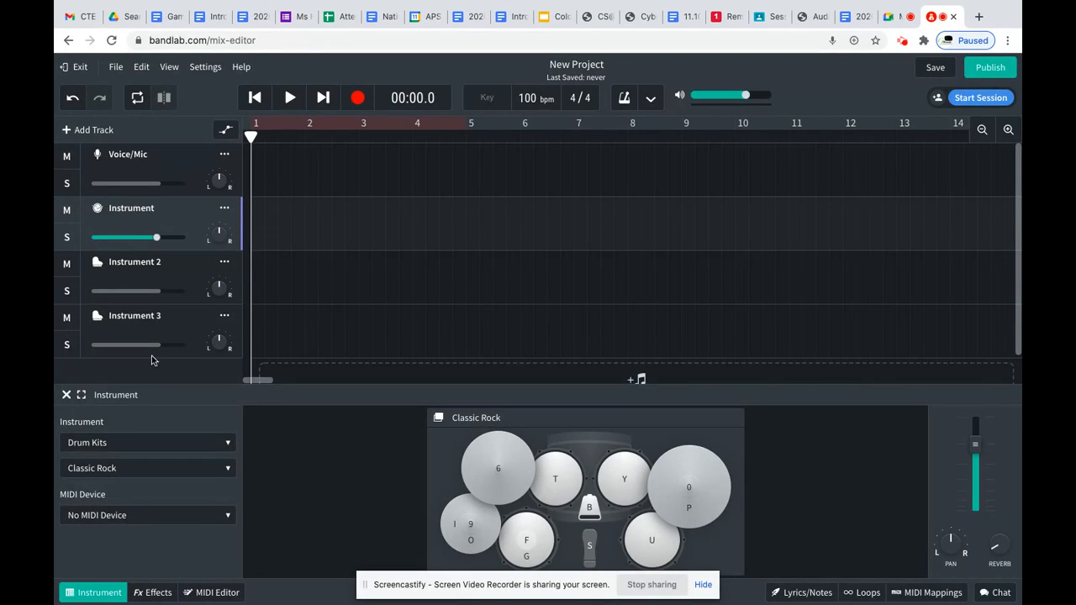
left_click(591, 548)
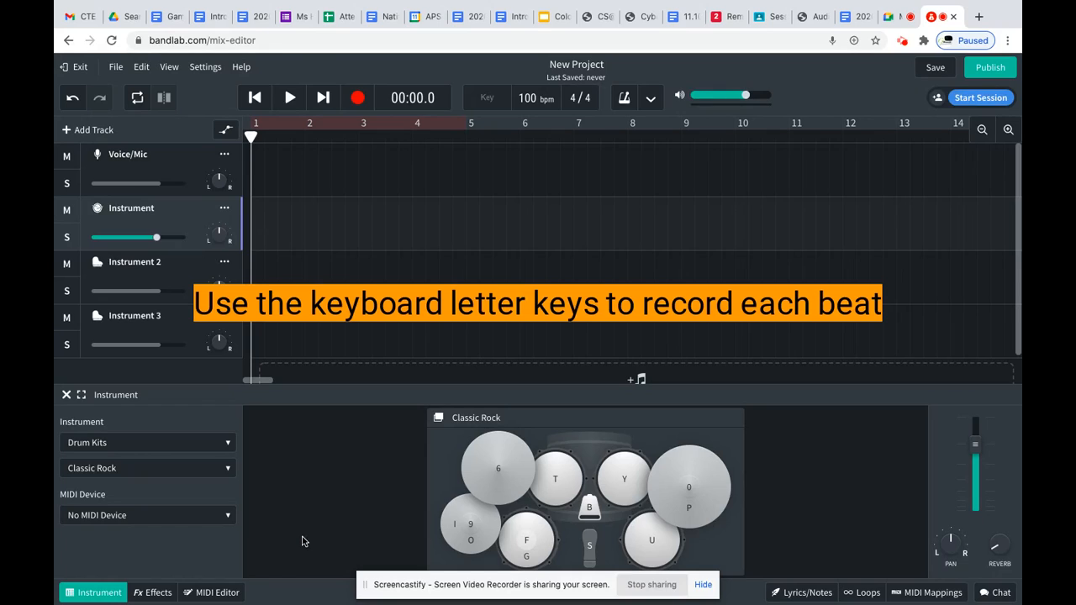
key("s")
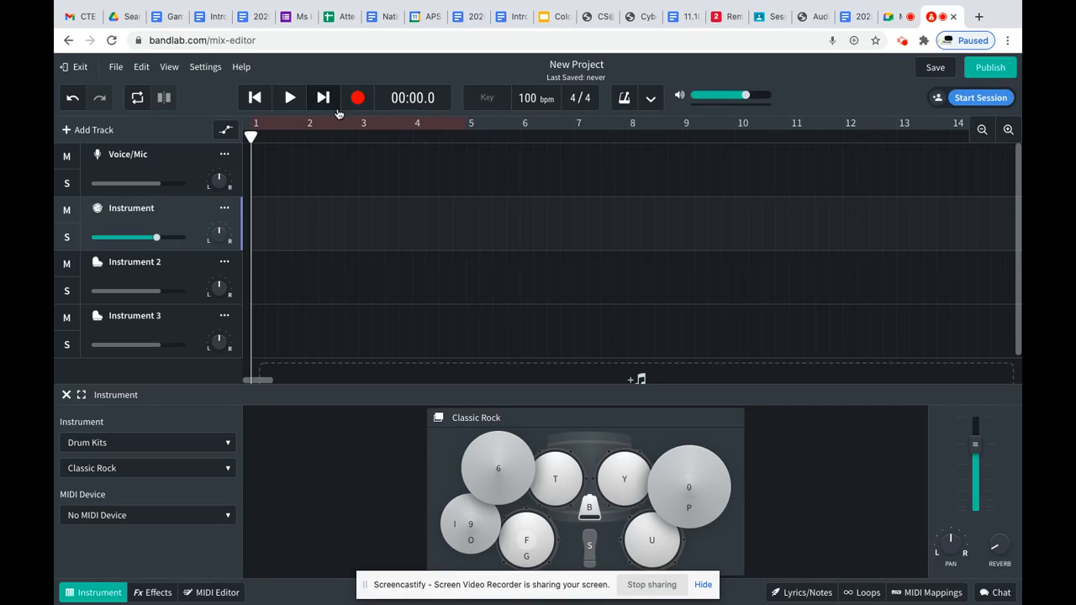
Step: Set the metronome's count-in duration to 2 bars
left_click(650, 99)
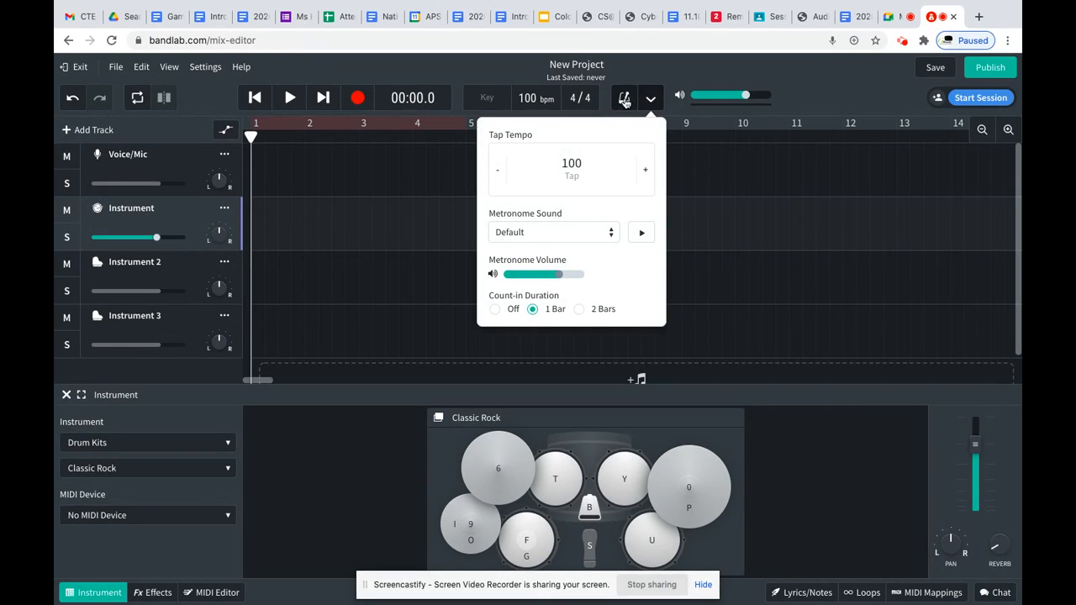
left_click(579, 310)
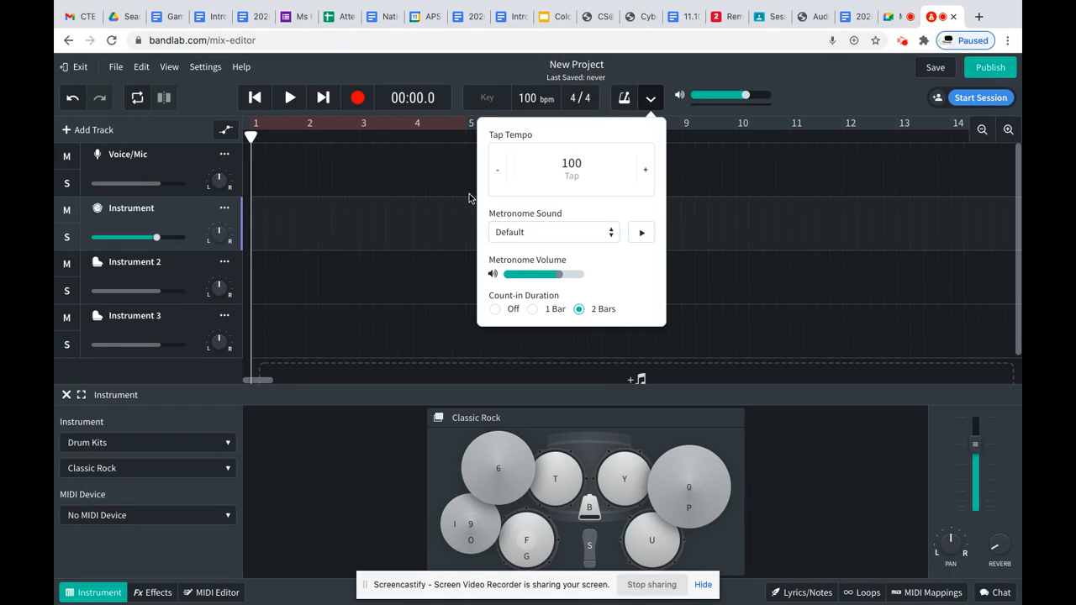
Step: Rename the project as "FINAL Intro To Band" and return the playhead to the start
left_click(455, 72)
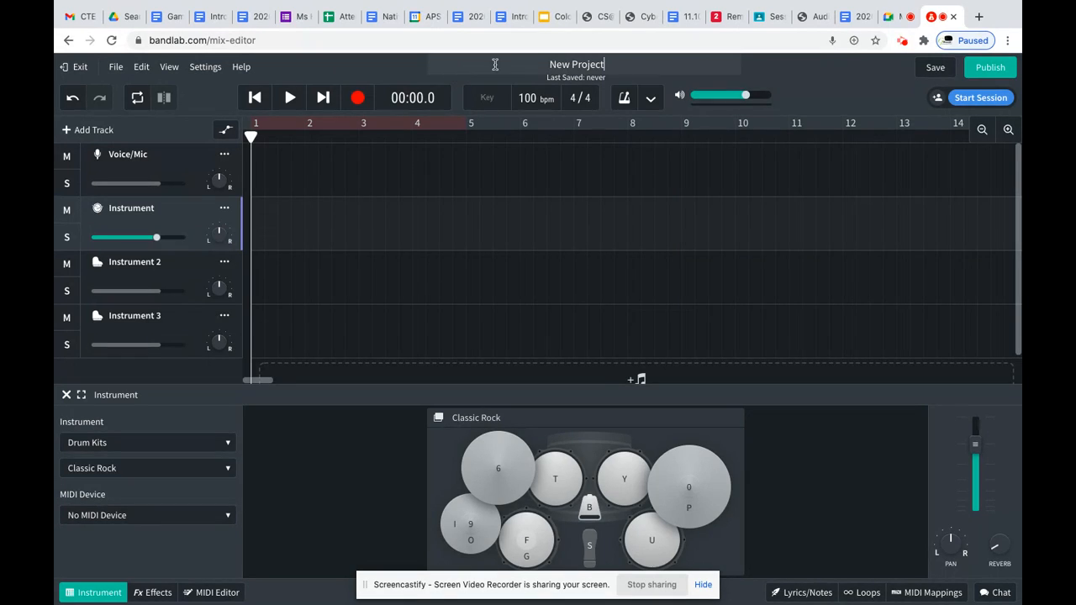
type("d")
left_click(257, 101)
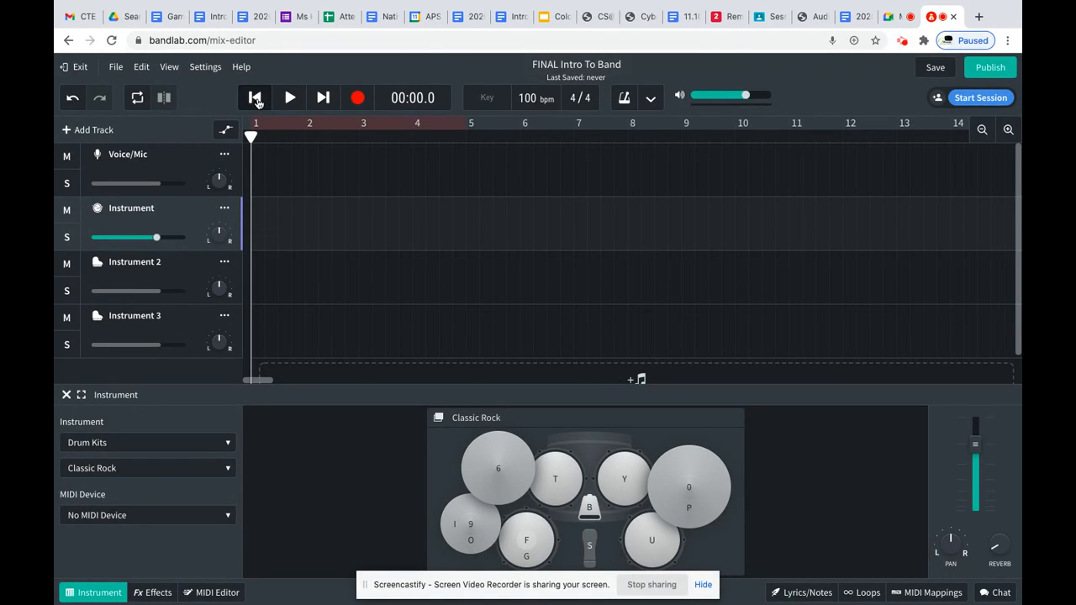
Step: Rename the drum kit track as "Drum Kick"
double_click(138, 208)
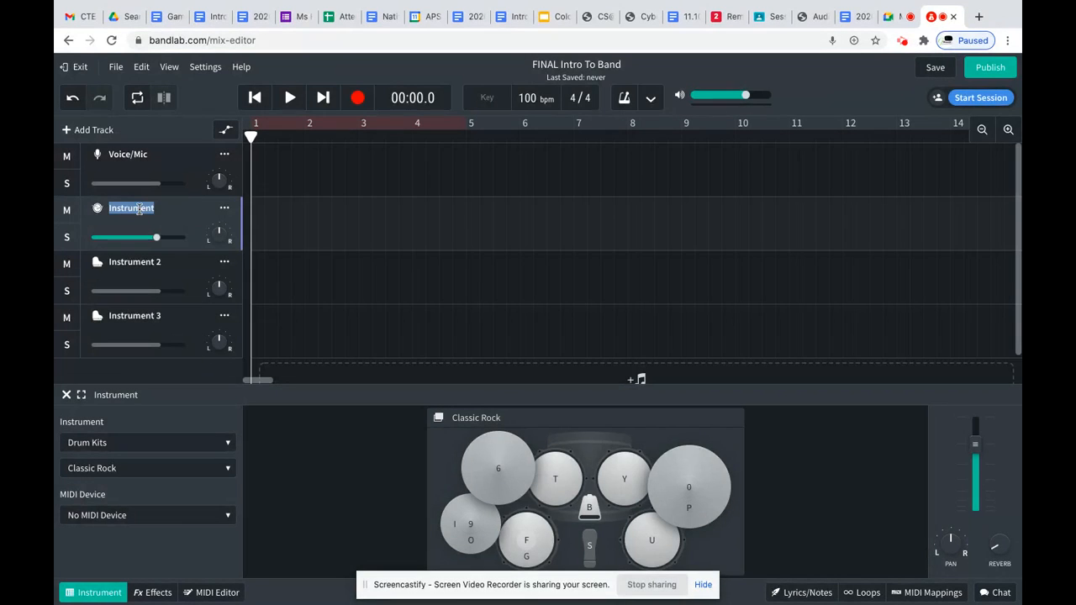
type("Drum")
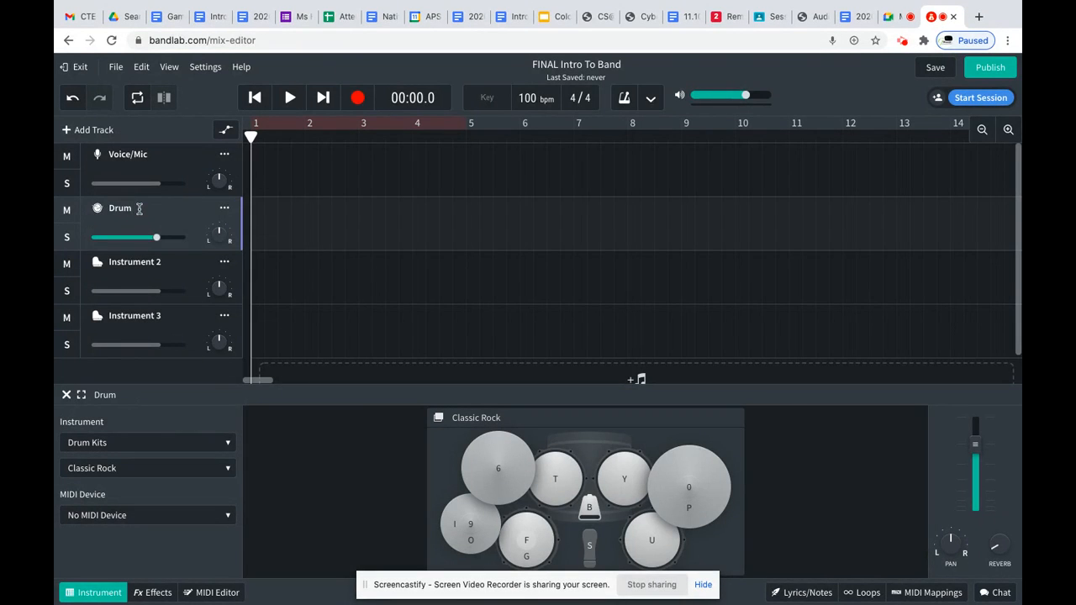
type(" Kick")
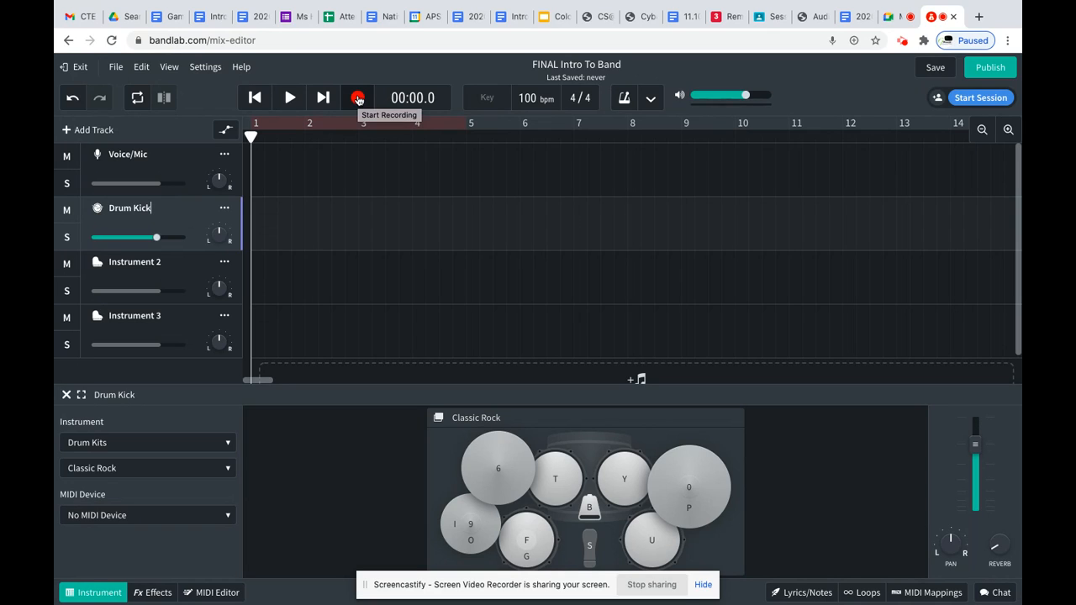
Step: Record about five bars on the Drum Kick track, playing the kick drum on beats 1 and 3 of each bar
left_click(358, 99)
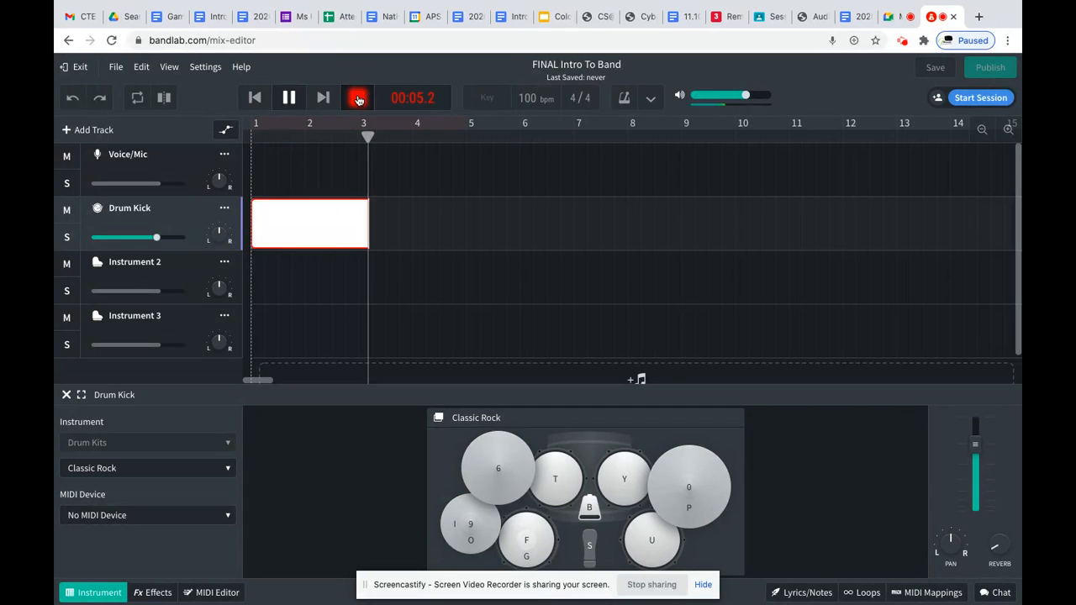
key("s")
key("s")
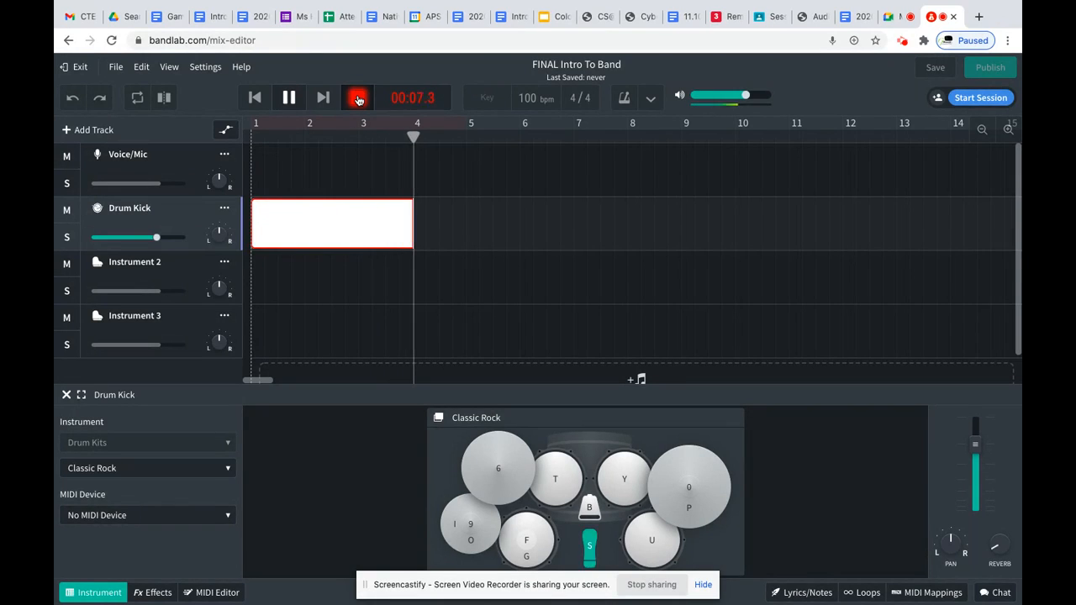
key("s")
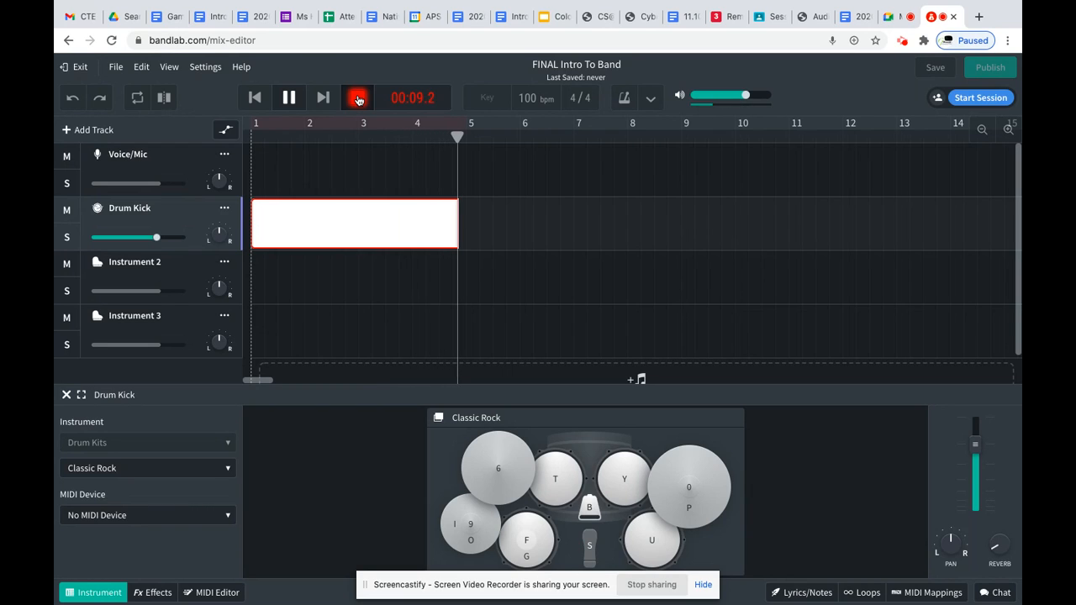
key("s")
left_click(357, 100)
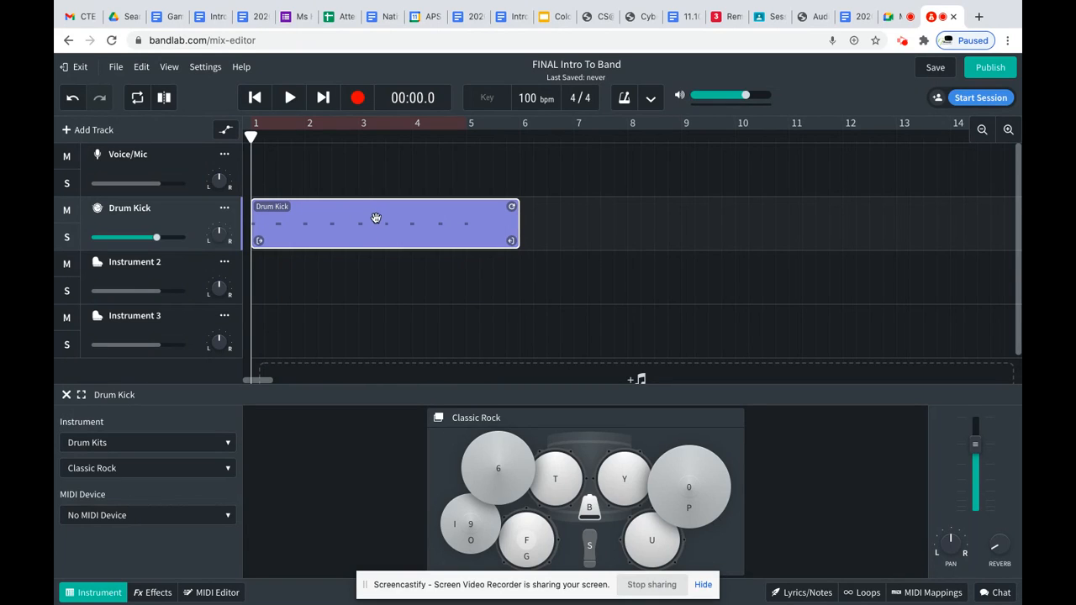
Step: Open the Drum Kick recording in the MIDI Editor at its kick notes and hide the screen-sharing notice
double_click(321, 210)
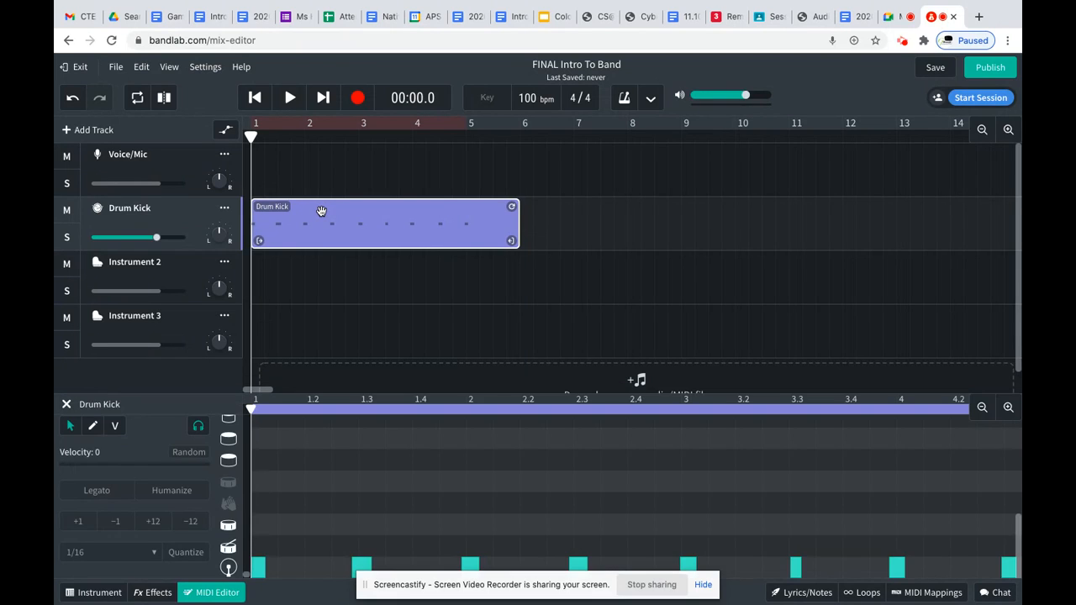
scroll(358, 495, "down", 1)
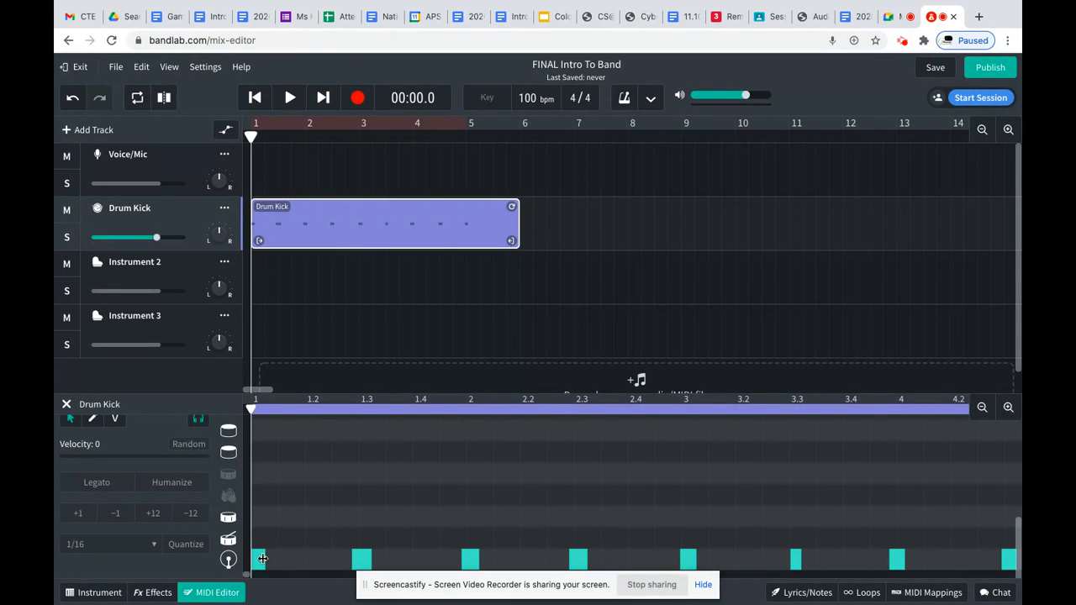
left_click(702, 585)
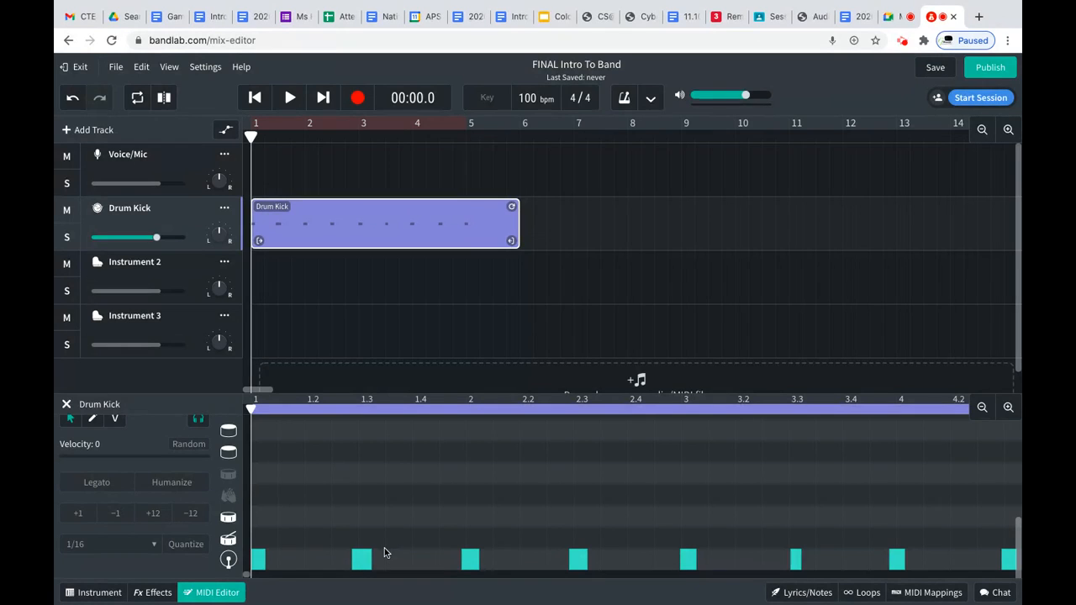
Step: Align the first two kick notes with beats 1 and 1.3 and lengthen each to about half a beat
key("F1")
left_click(264, 557)
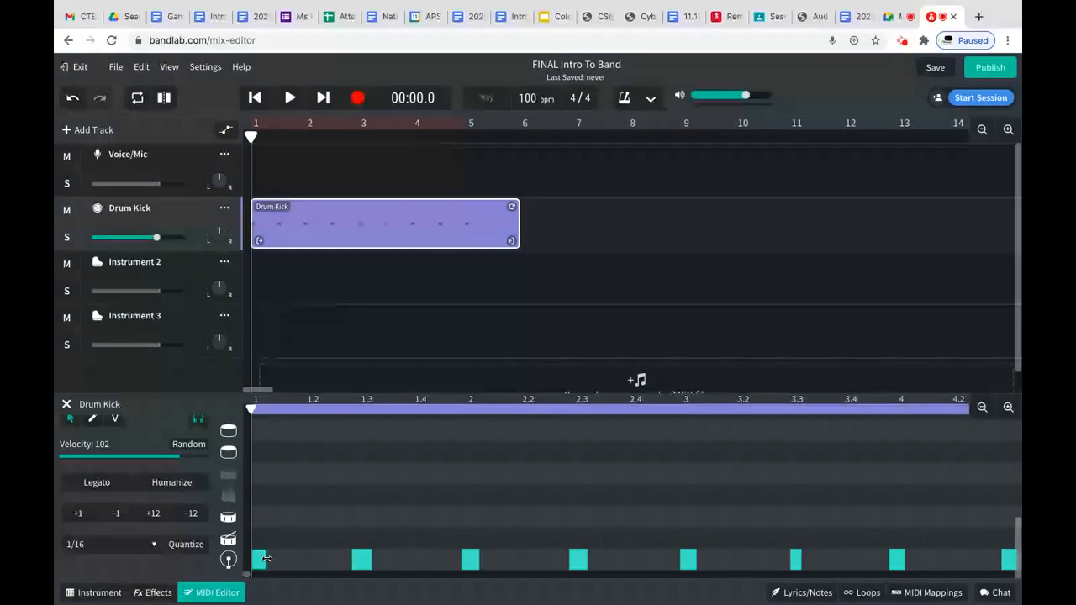
key("XF86MonBrightnessUp")
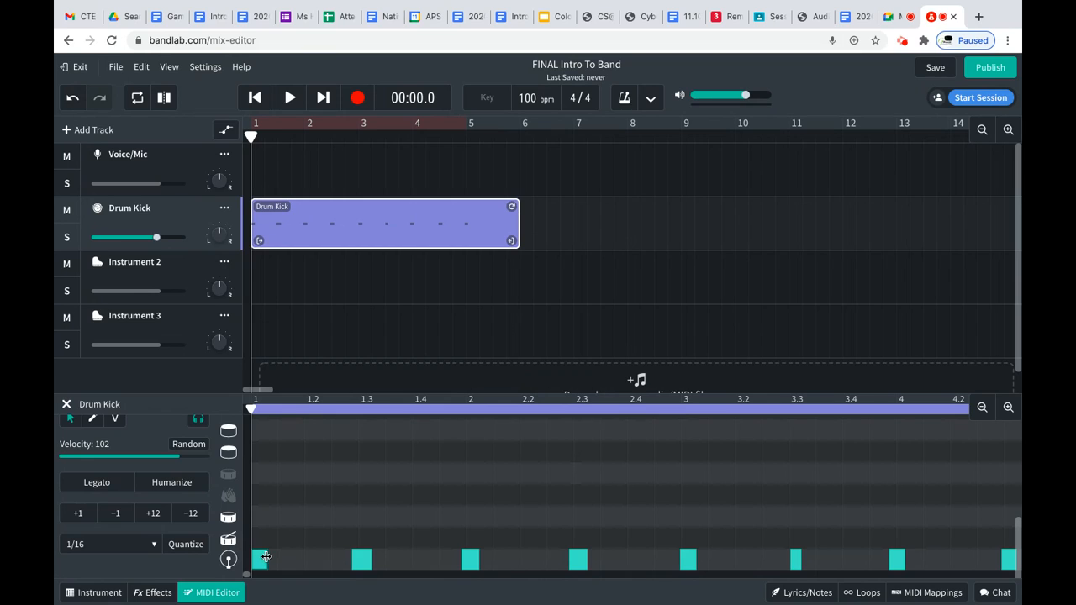
left_click_drag(266, 557, 276, 557)
left_click(359, 559)
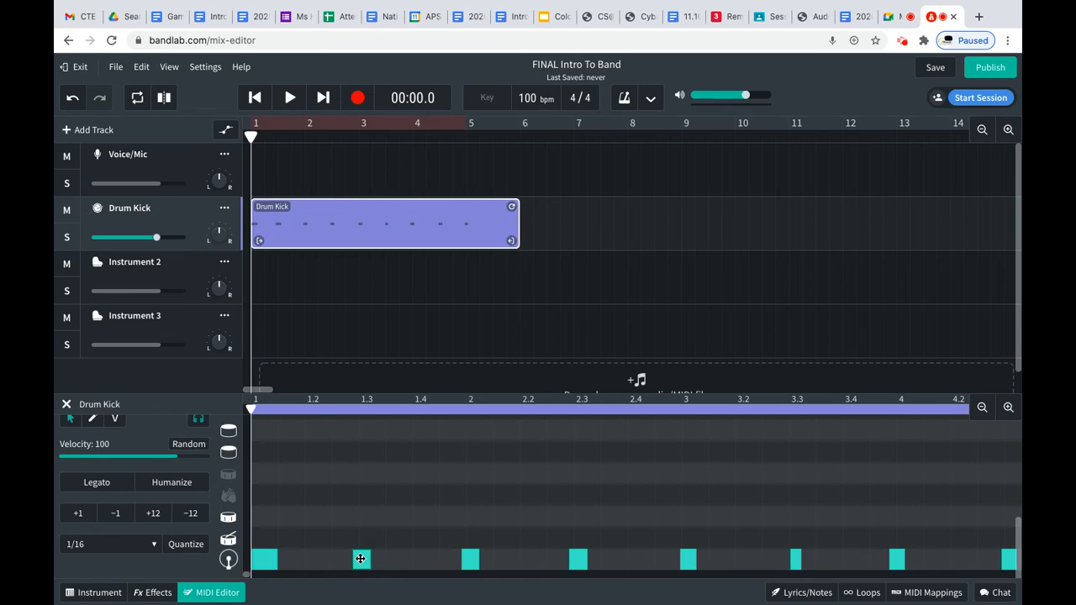
left_click_drag(360, 559, 366, 559)
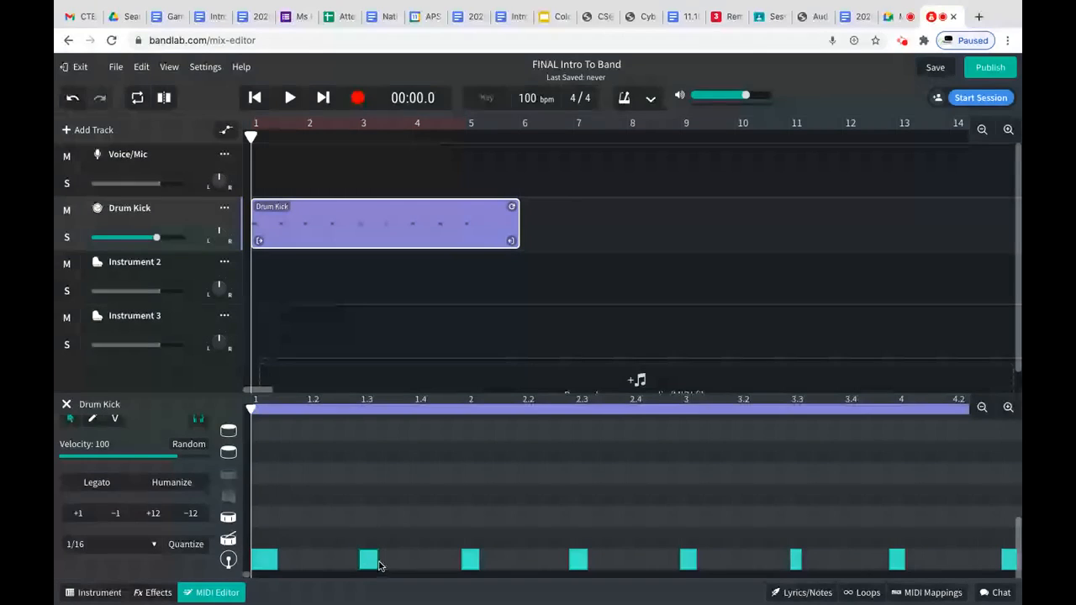
left_click_drag(376, 563, 384, 563)
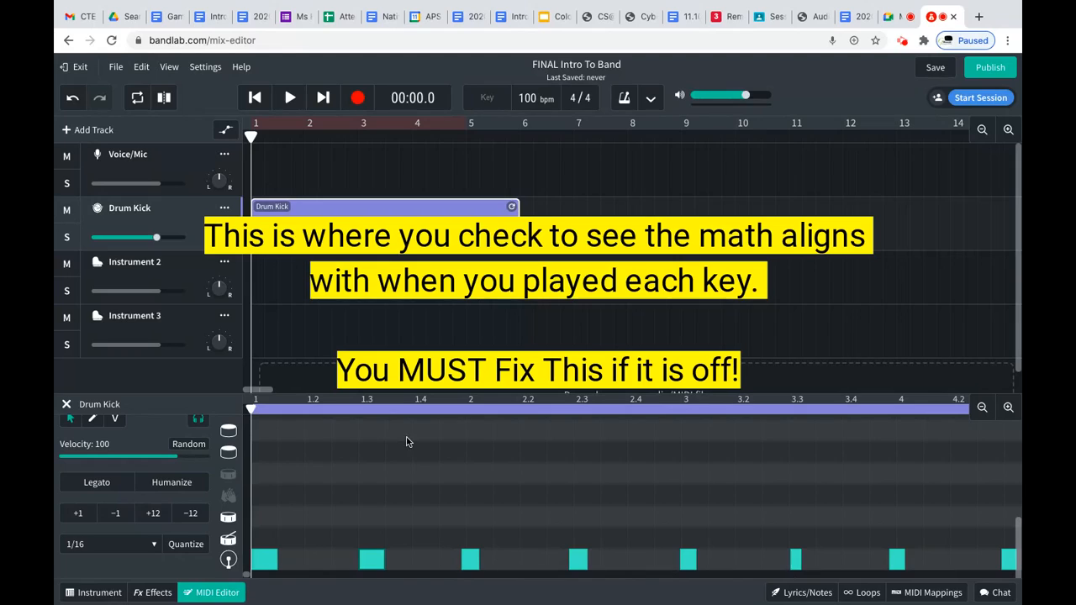
Step: Move the kick notes near 2, 2.3 and 3 exactly onto those beats and lengthen each to about half a beat
left_click_drag(472, 563, 481, 564)
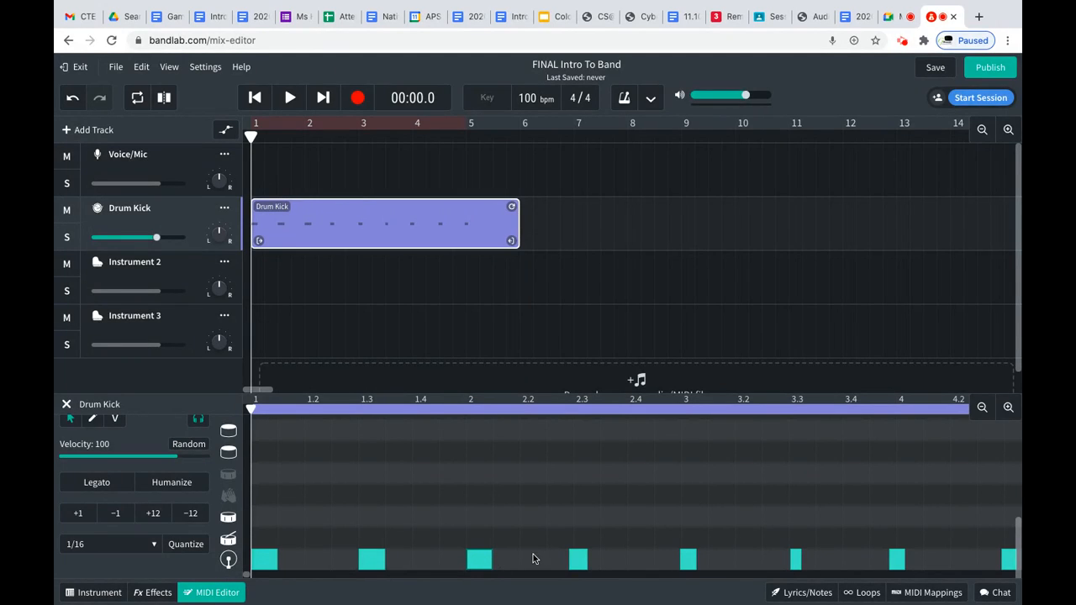
left_click_drag(578, 562, 597, 560)
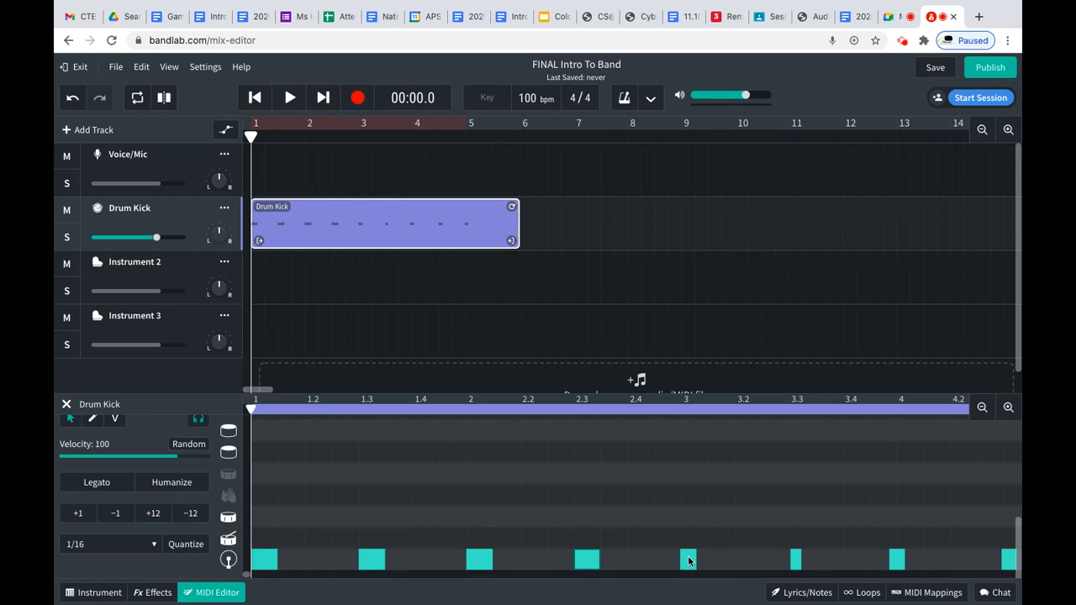
left_click_drag(687, 560, 706, 559)
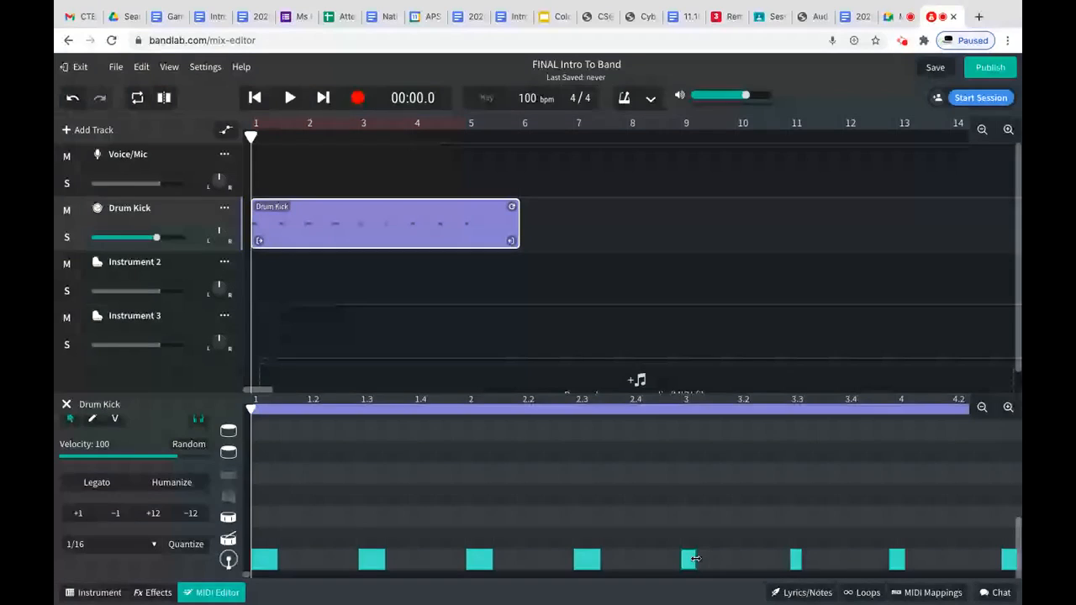
Step: Align the kick notes near 3.3, 4 and 4.3 with those beats and lengthen each to about half a beat
scroll(778, 523, "right", 5)
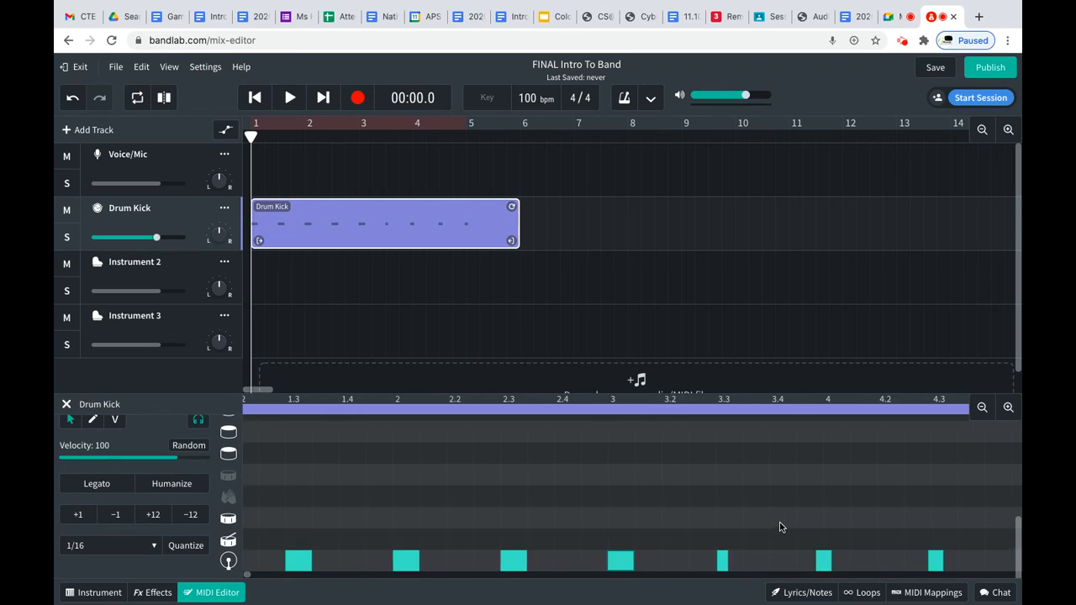
scroll(780, 527, "left", 1)
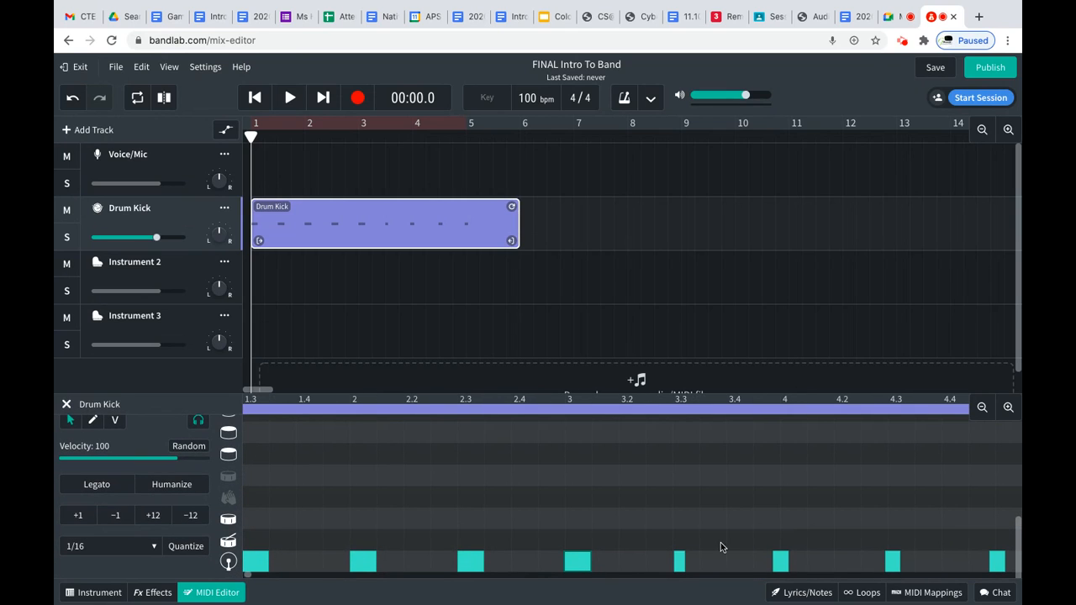
left_click_drag(684, 560, 703, 559)
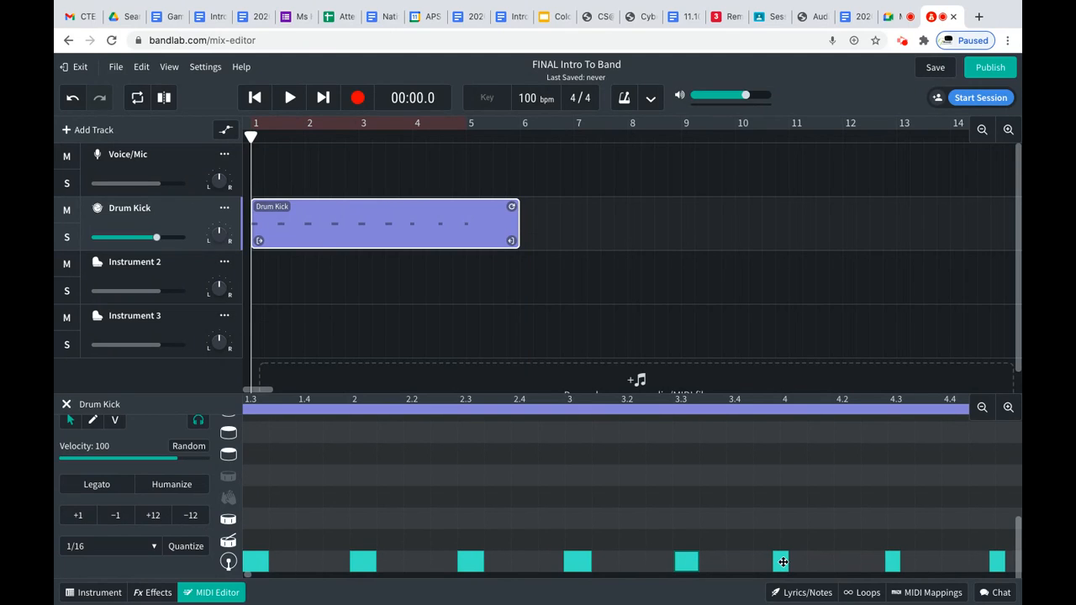
left_click_drag(780, 561, 804, 562)
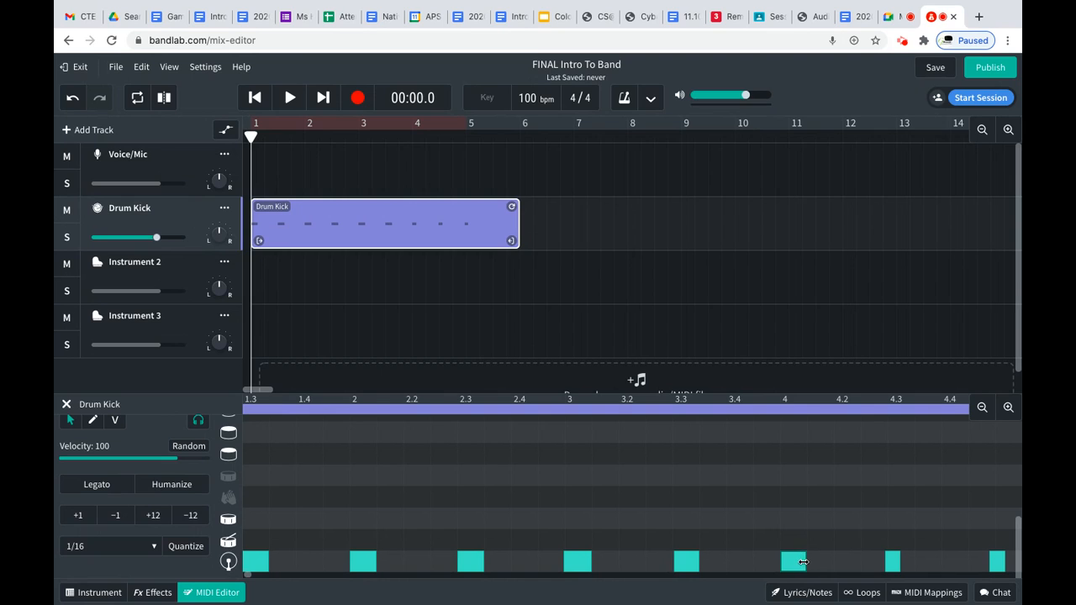
scroll(916, 551, "right", 3)
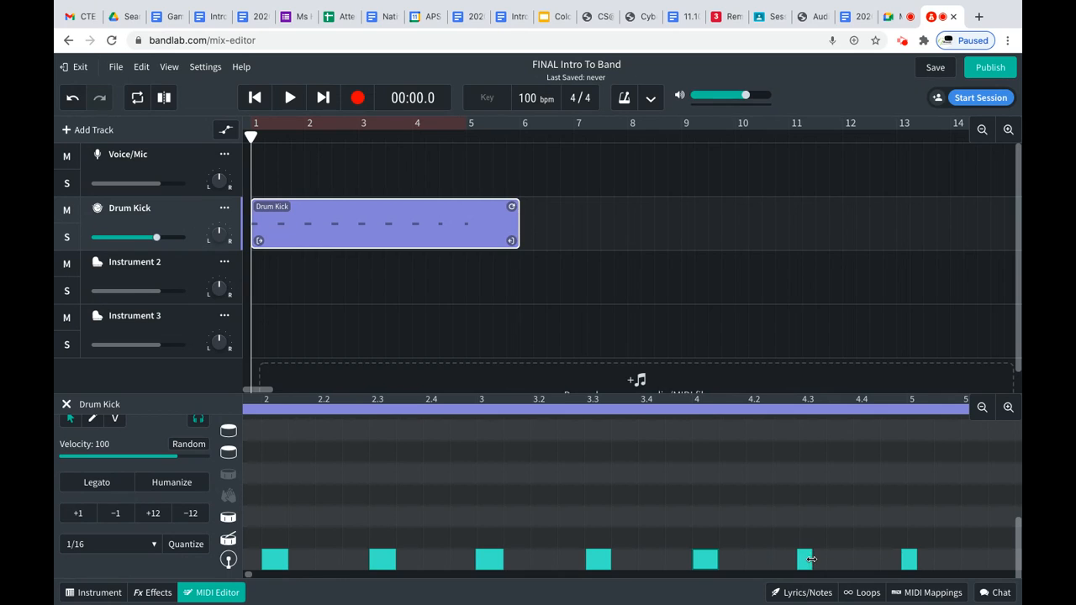
left_click_drag(811, 559, 827, 558)
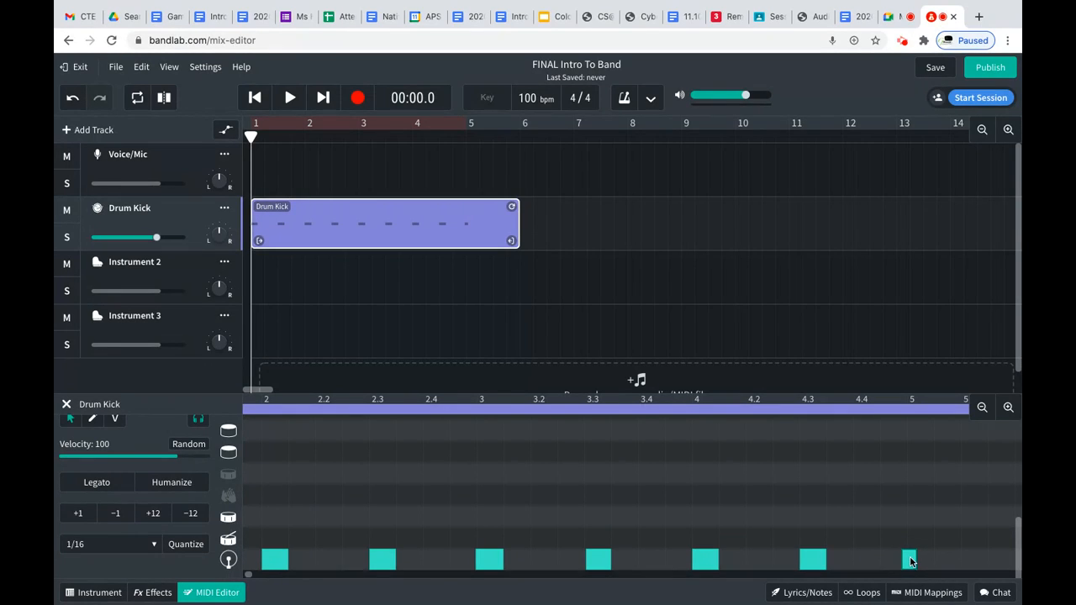
Step: Delete the extra kick note at bar 5 and trim the Drum Kick region to four bars
left_click(910, 561, "ctrl")
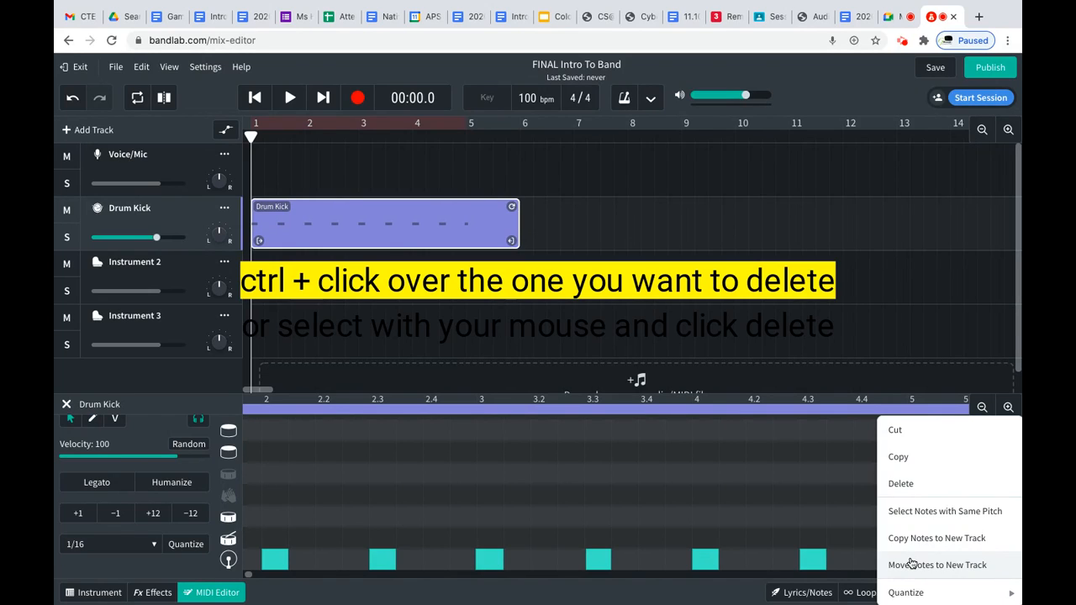
left_click(898, 483)
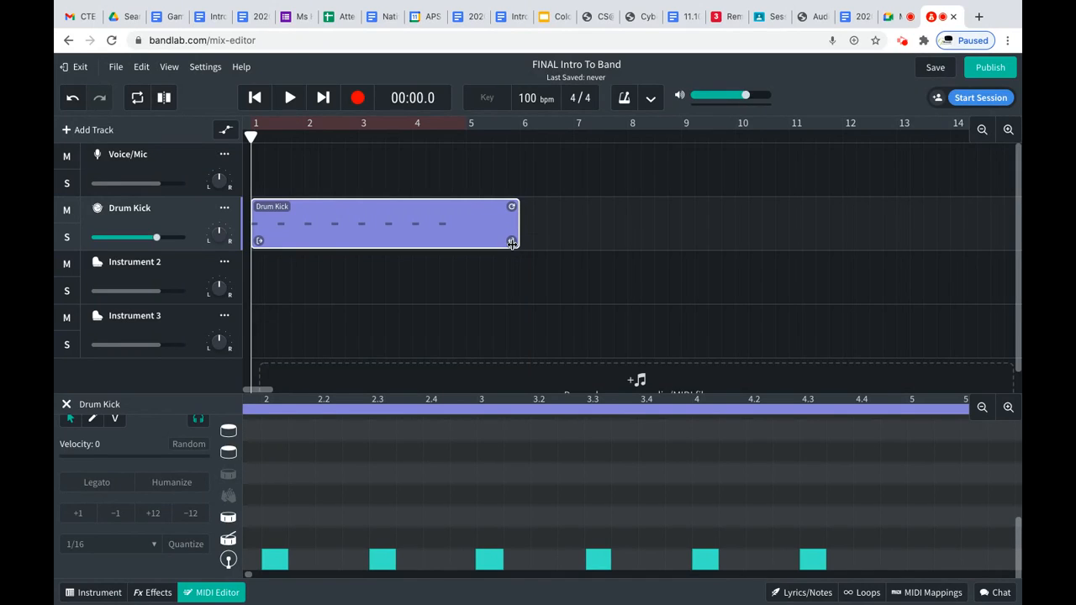
left_click_drag(512, 243, 459, 242)
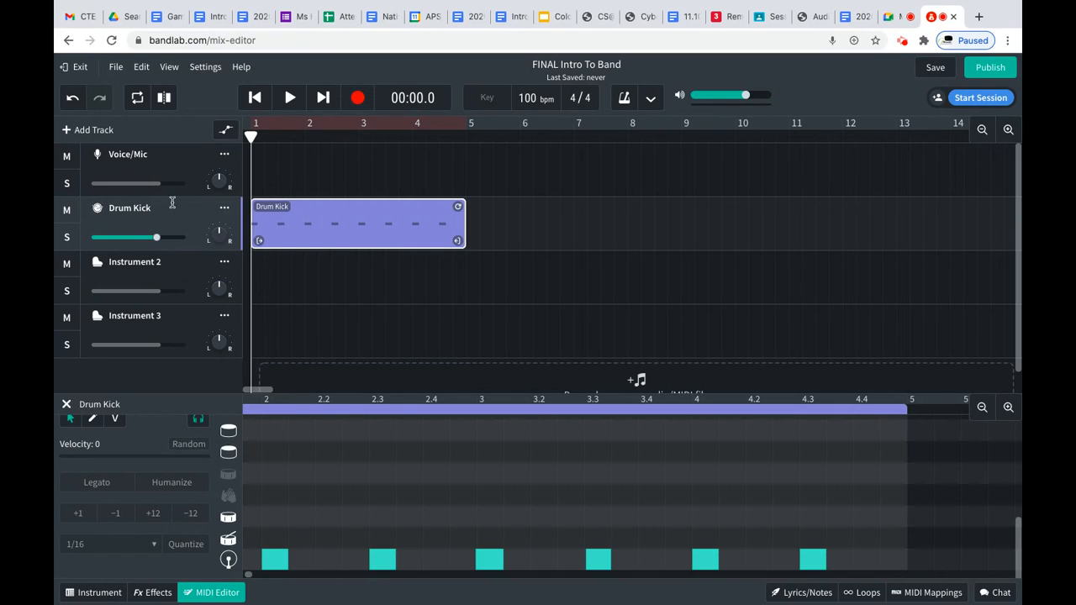
Step: Rename the Instrument 2 track as "Cymbal"
double_click(148, 262)
type("CYM")
key("BackSpace")
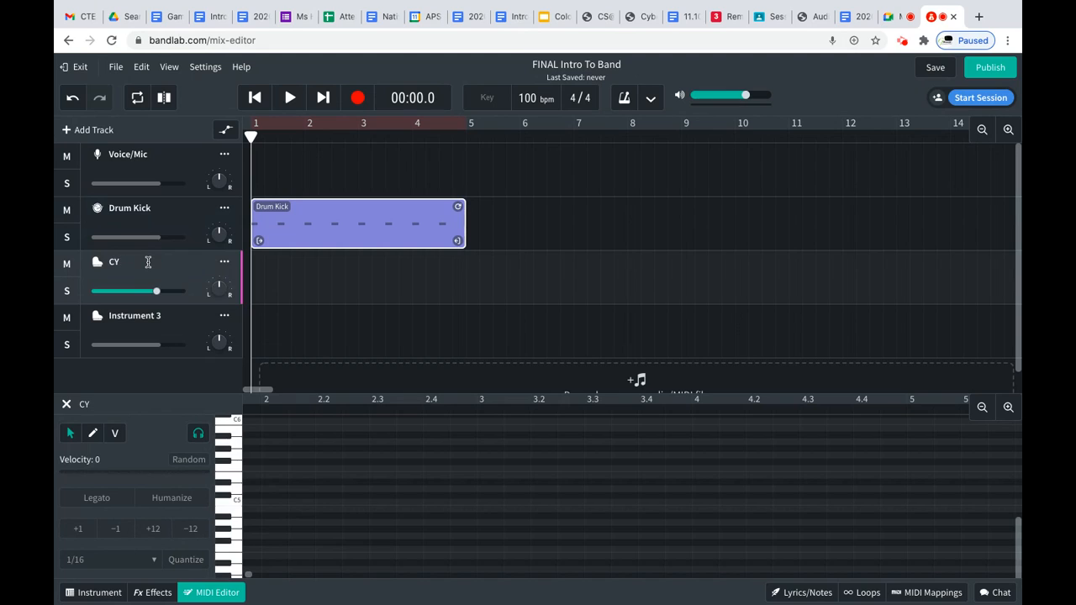
key("BackSpace")
type("ymbal")
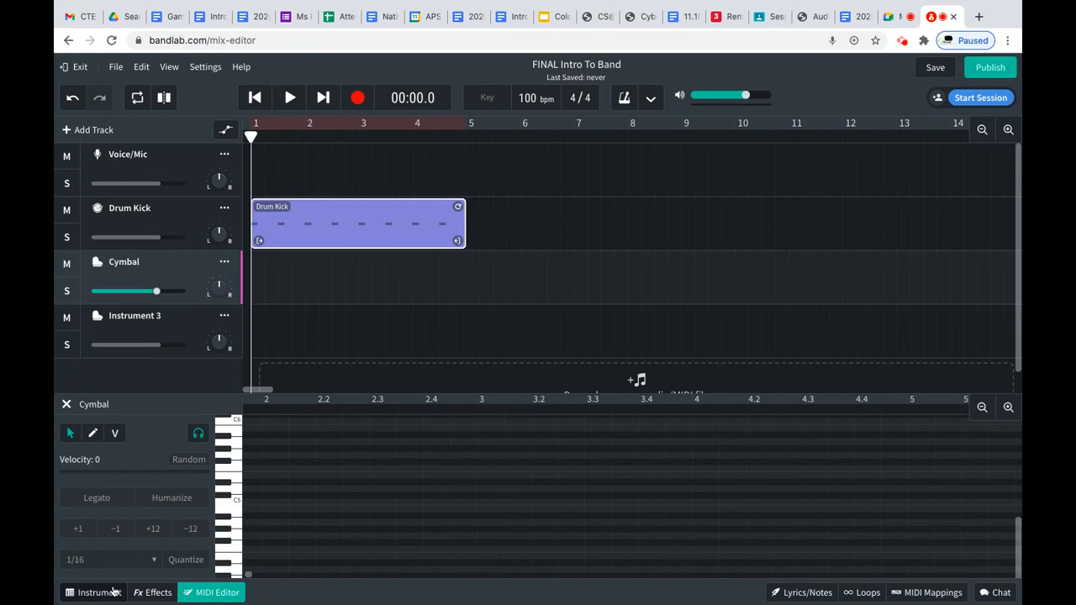
Step: Change the Cymbal track's instrument to Drum Kits with the Classic Rock kit
left_click(153, 592)
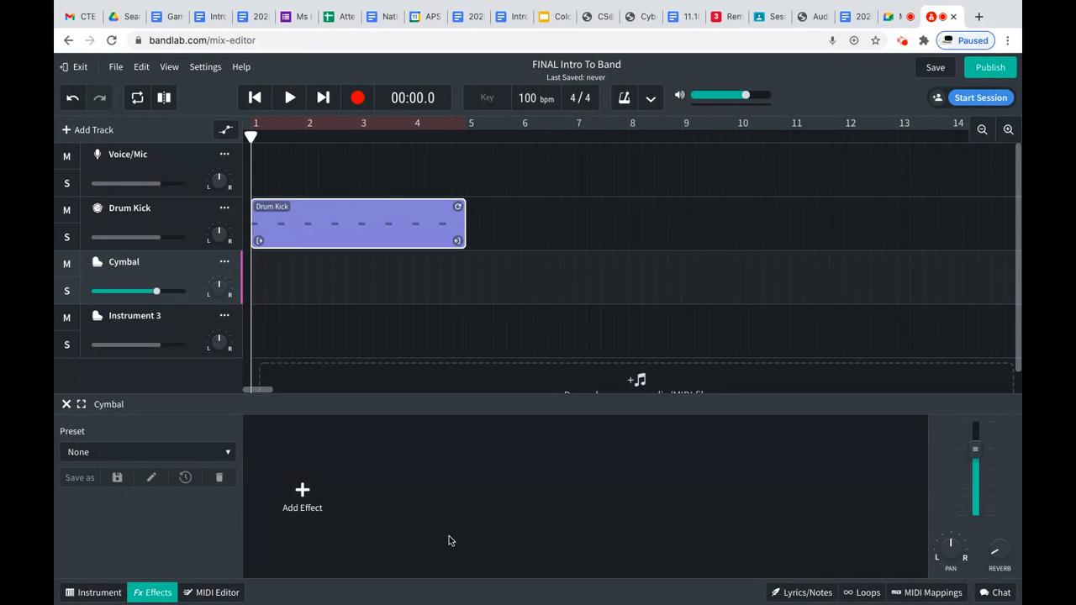
left_click(93, 593)
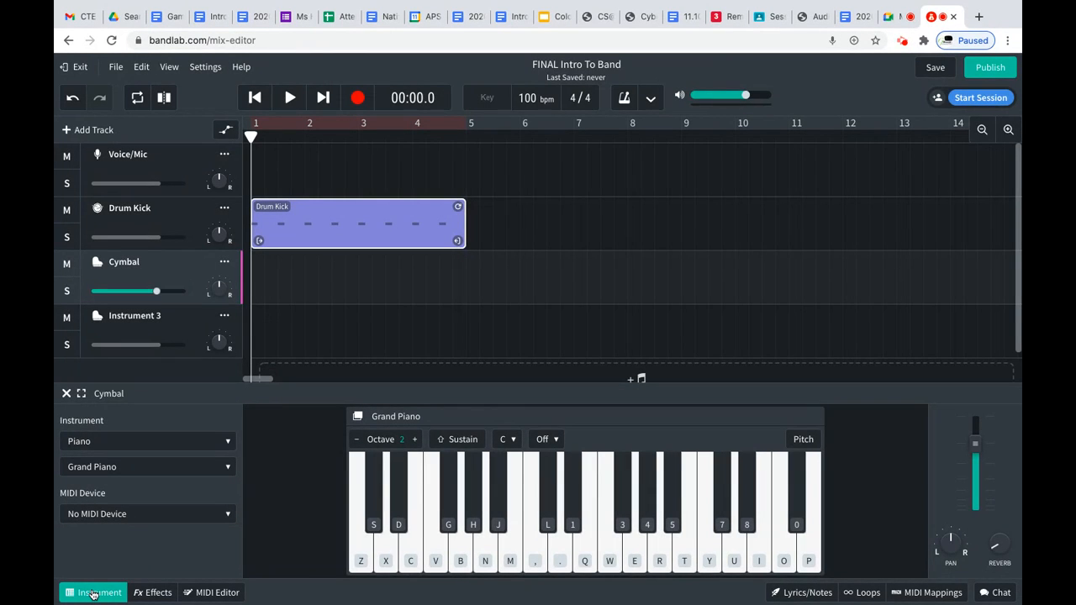
left_click(113, 443)
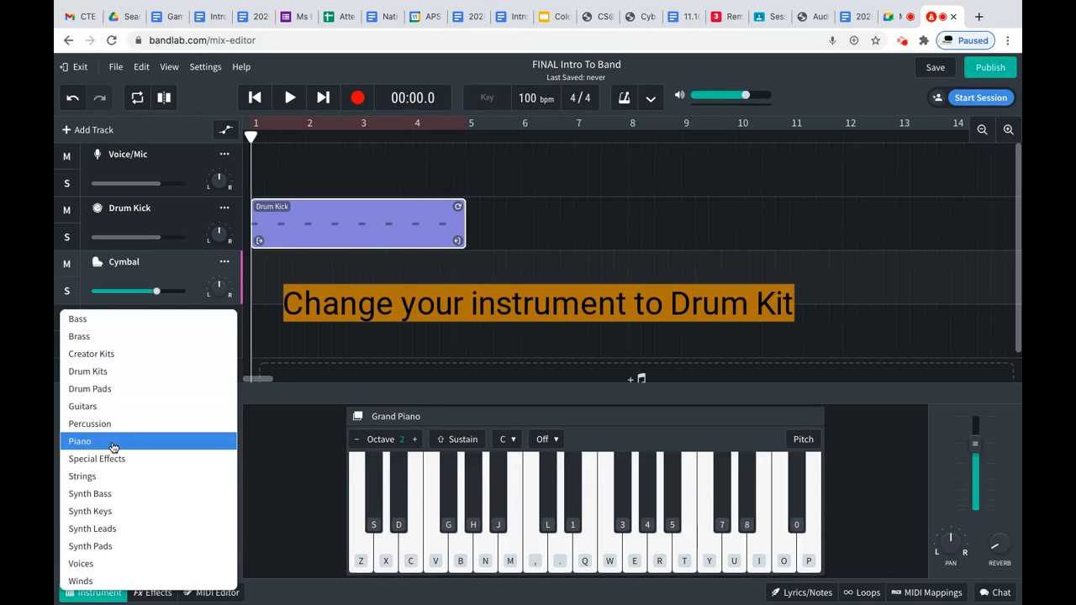
left_click(101, 372)
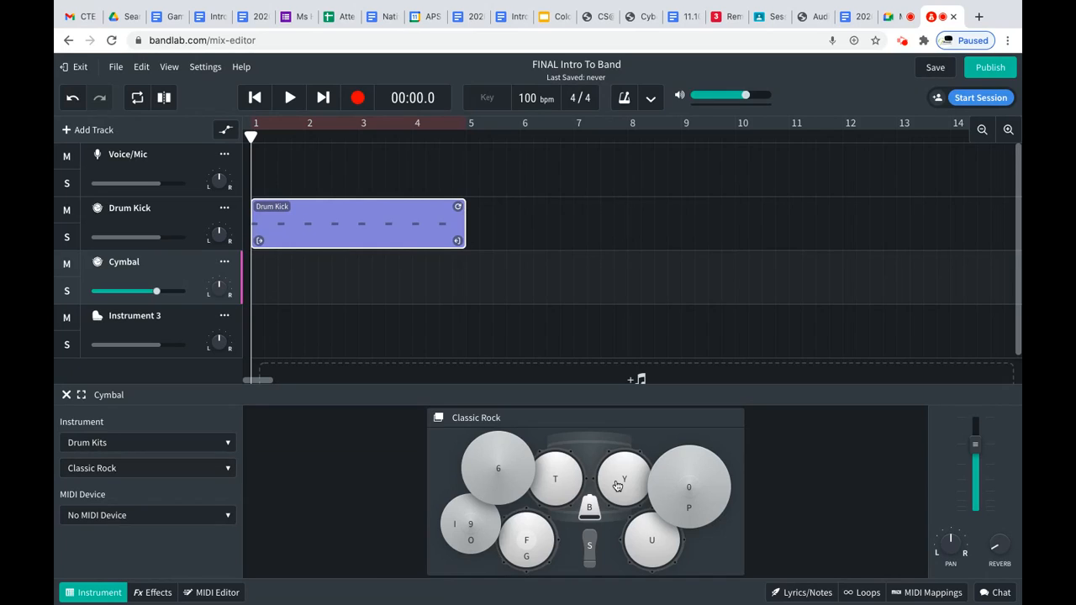
Step: Audition the Classic Rock kit's cymbals and a tom to compare sounds for the Cymbal track
left_click(679, 488)
left_click(523, 471)
left_click(632, 469)
left_click(445, 527)
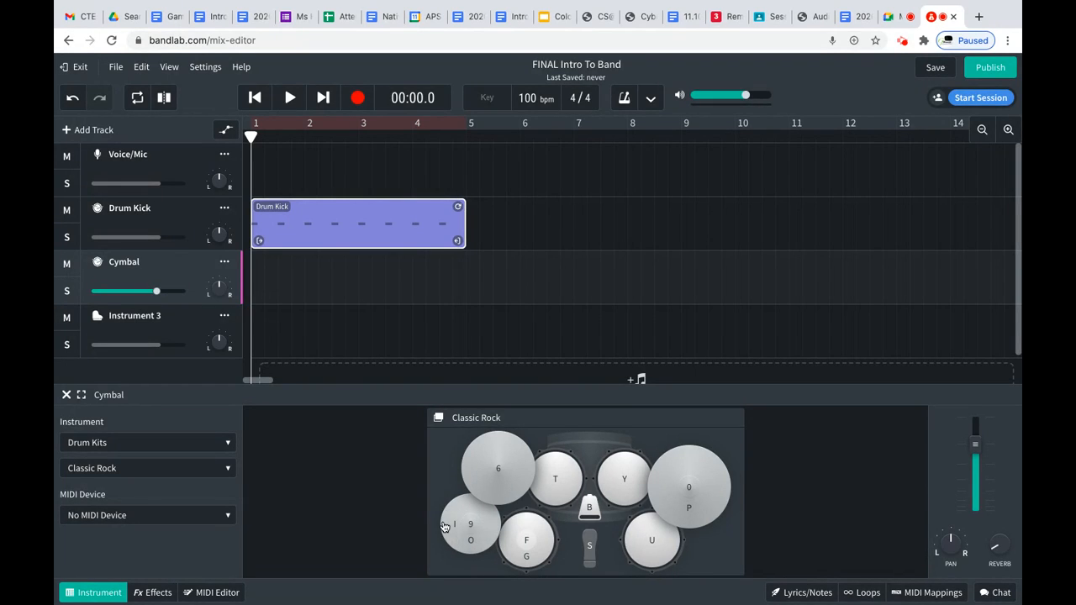
left_click(466, 546)
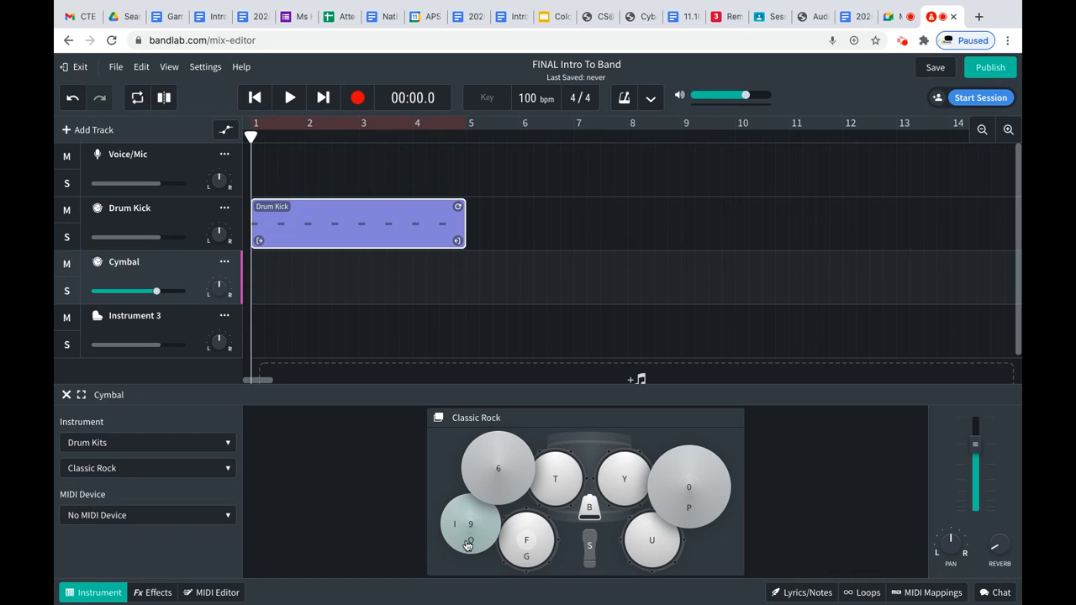
left_click(466, 546)
left_click(166, 266)
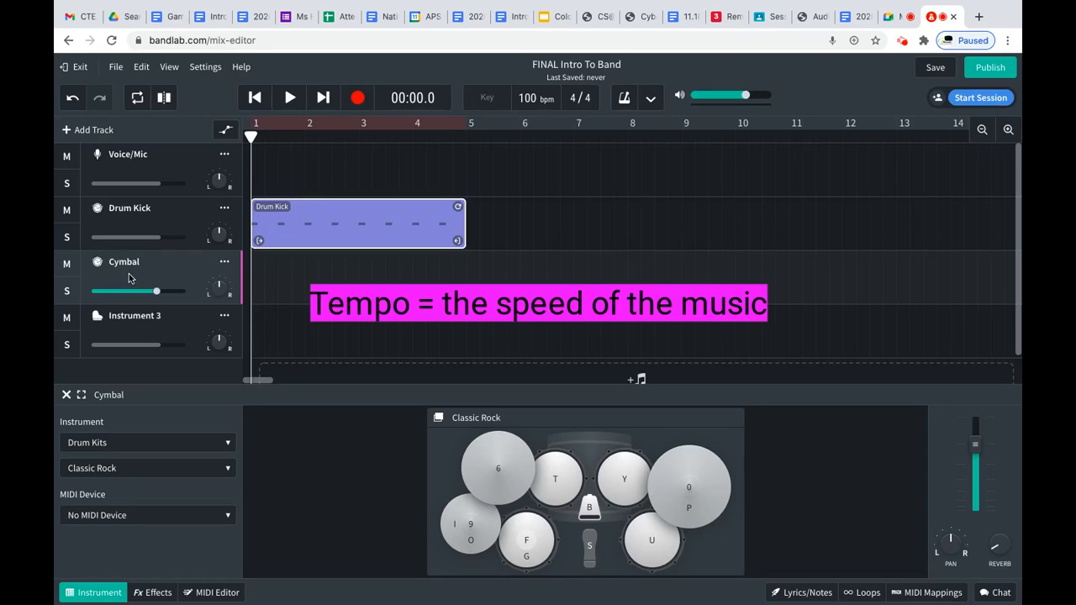
left_click(479, 508)
left_click(478, 507)
left_click(478, 508)
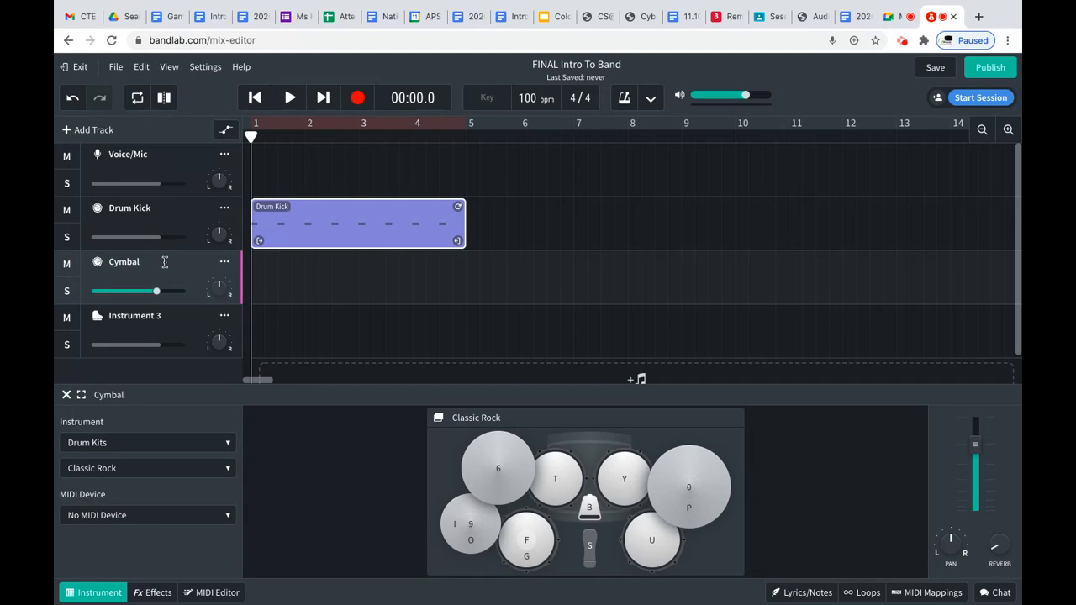
Step: Record four bars on the Cymbal track with the metronome on, one hit per beat, and play both drum parts back
left_click(66, 396)
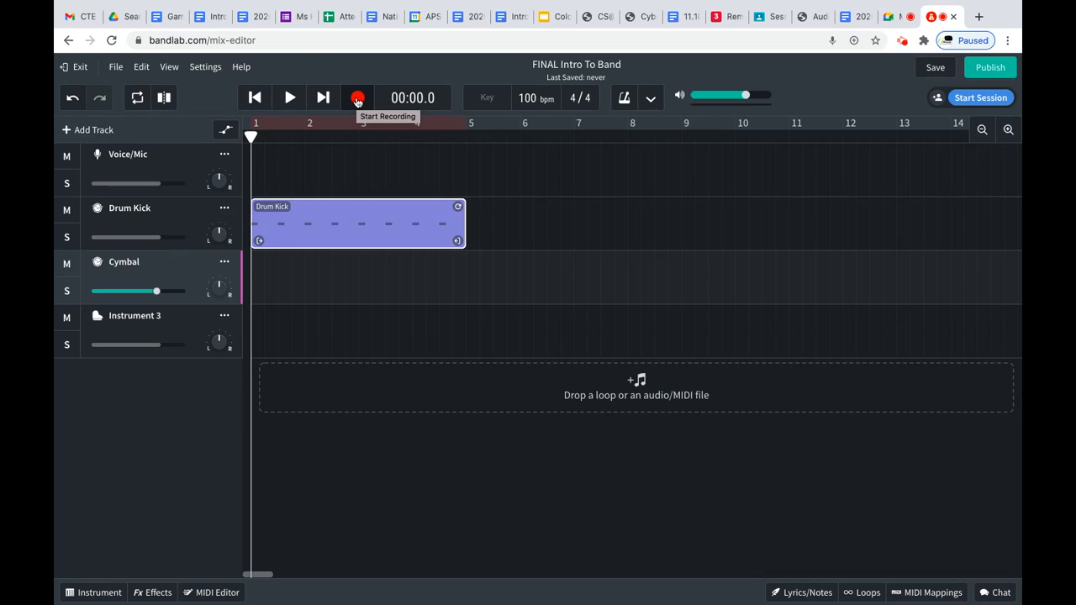
left_click(624, 100)
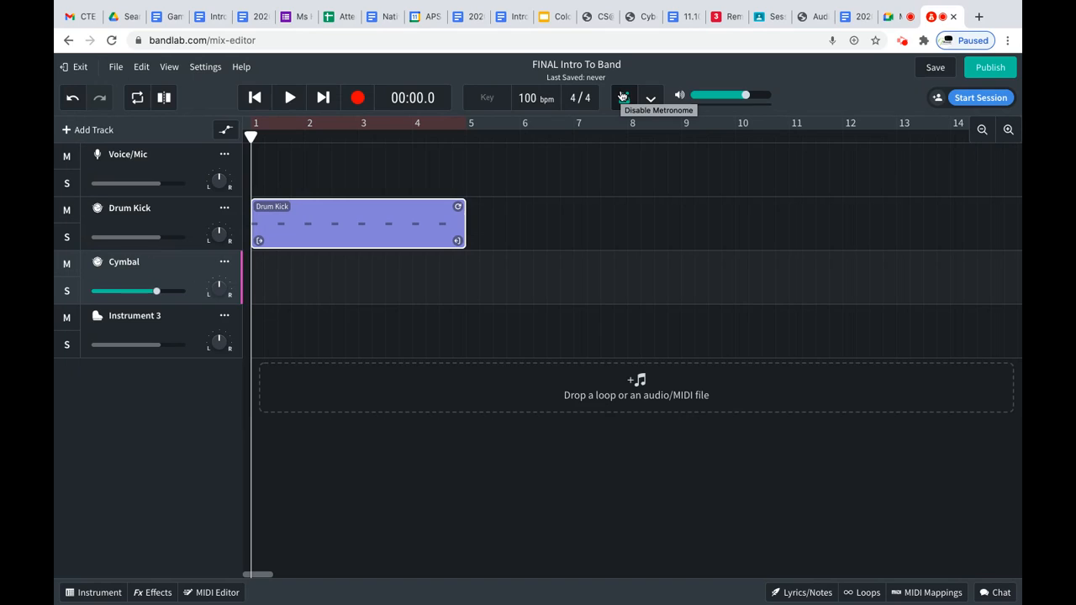
left_click(357, 96)
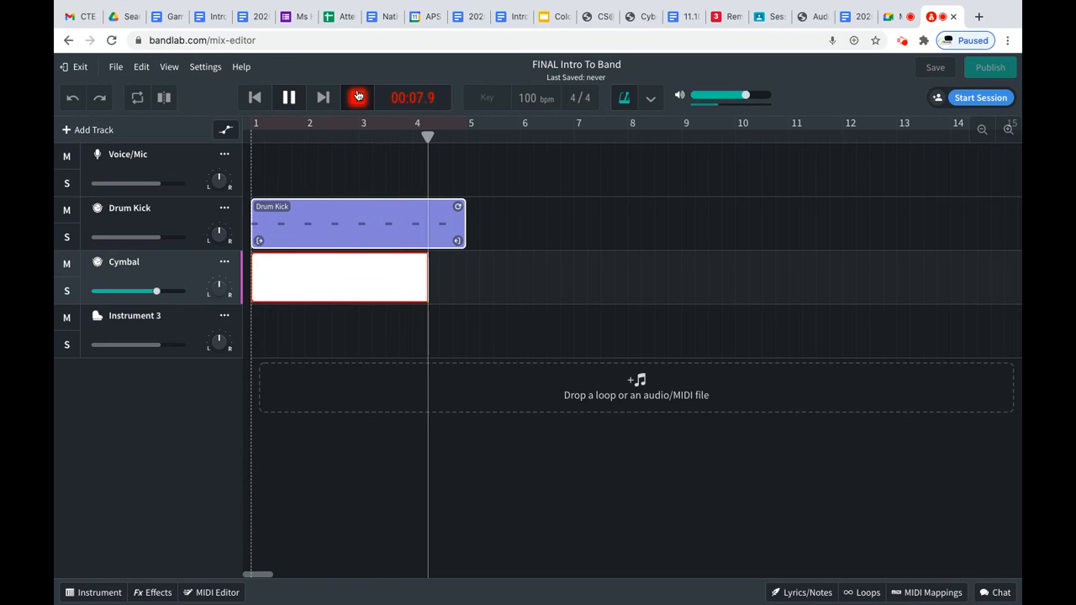
left_click(357, 96)
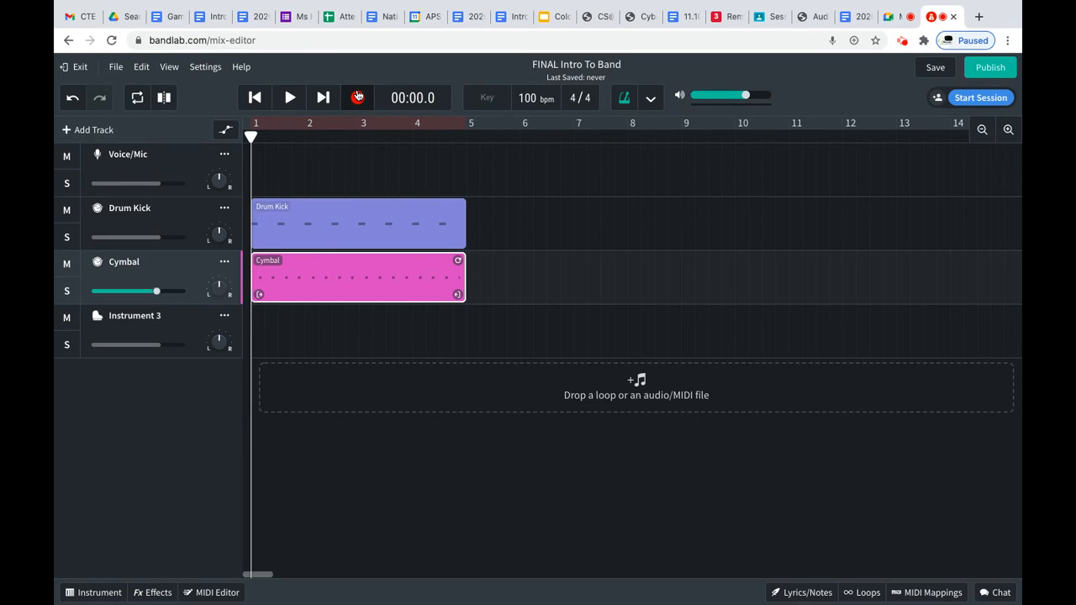
key("space")
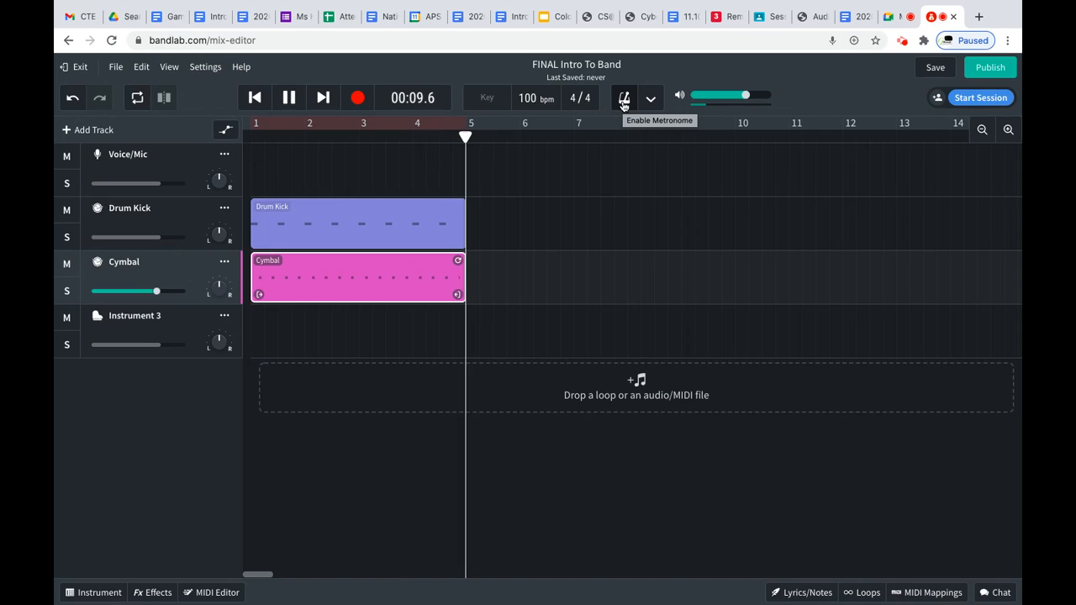
key("space")
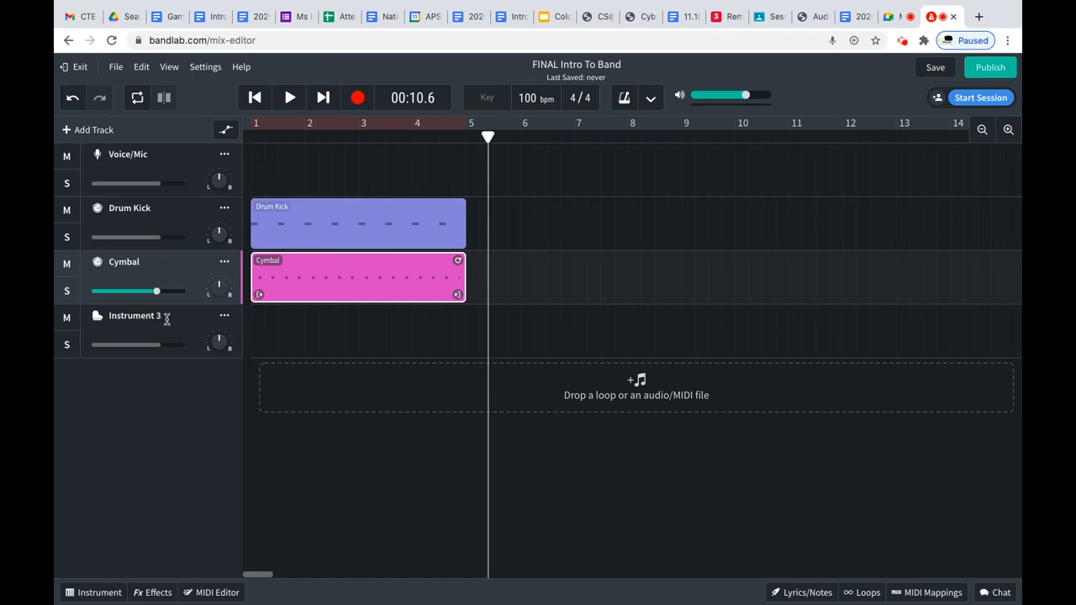
Step: Rename the Instrument 3 track as "Bass" and select the Voice/Mic track
double_click(142, 315)
type("Bass")
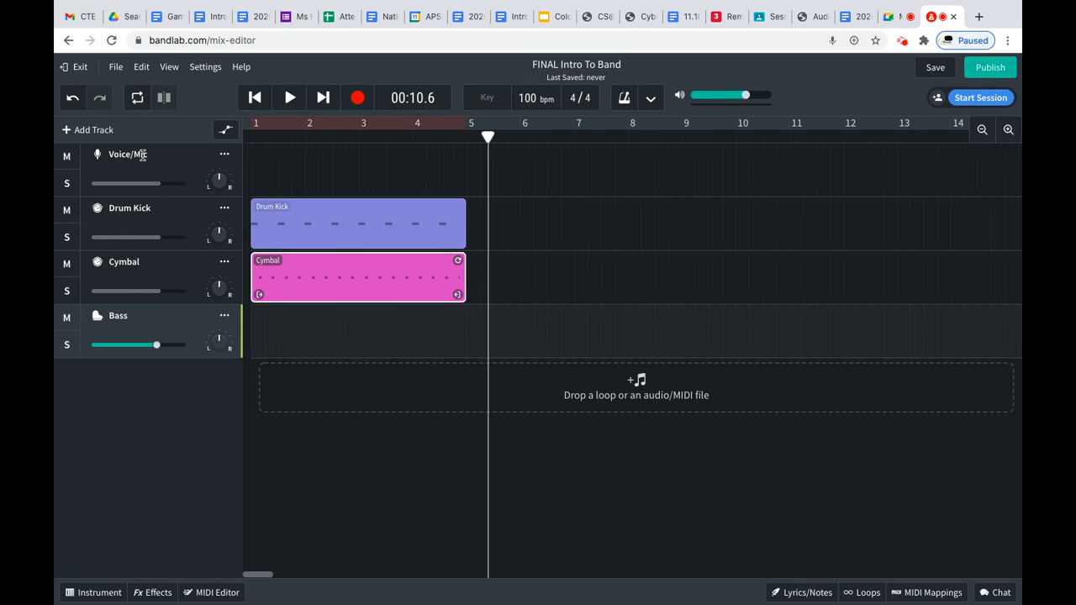
left_click(170, 155)
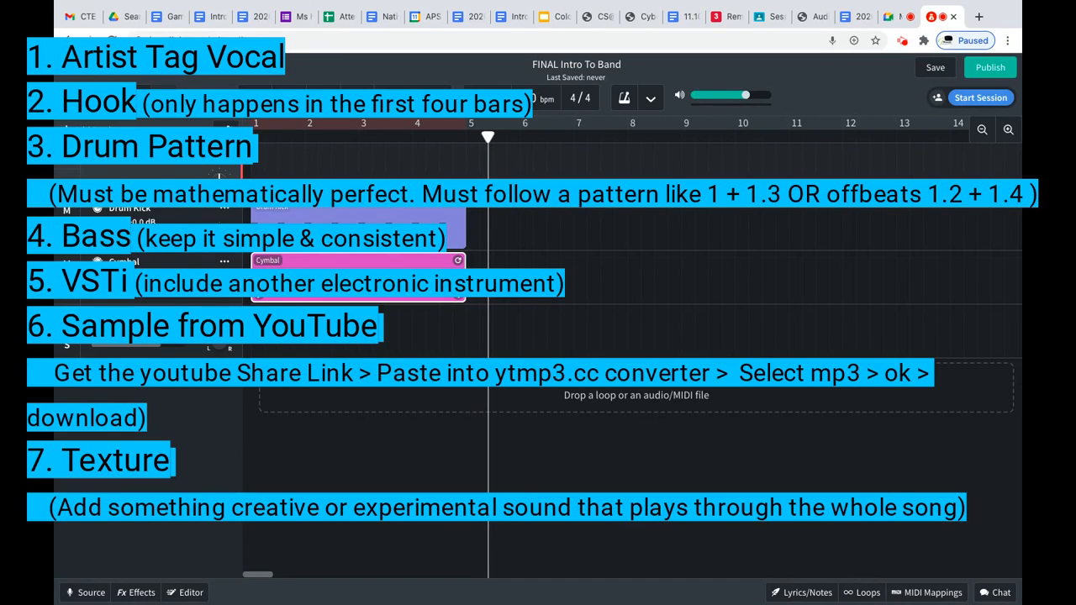
Step: Add two new virtual instrument tracks below the Bass track
left_click(116, 69)
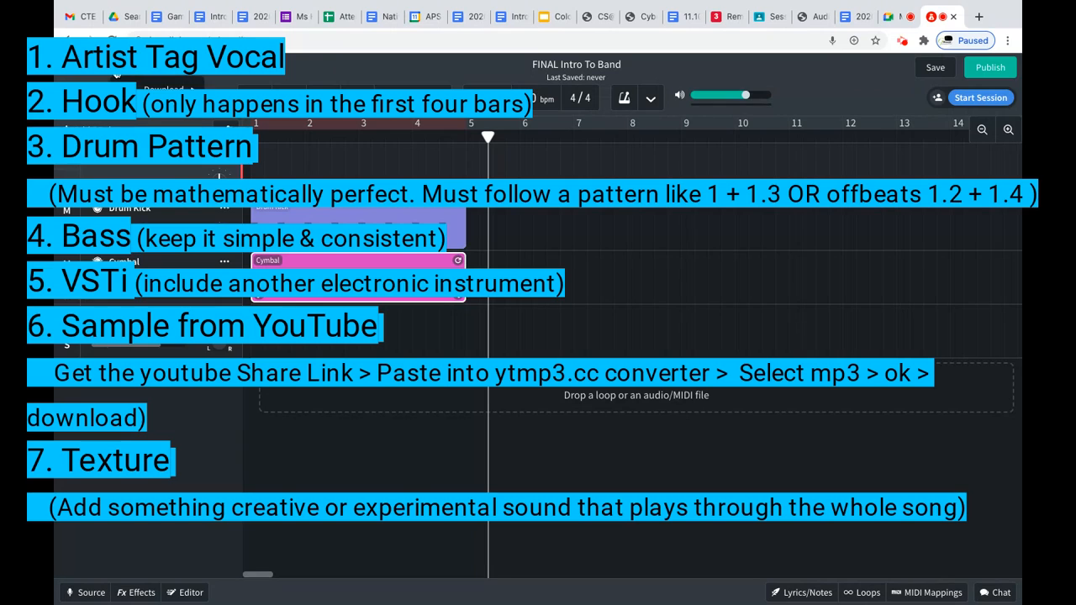
left_click(116, 71)
left_click(104, 131)
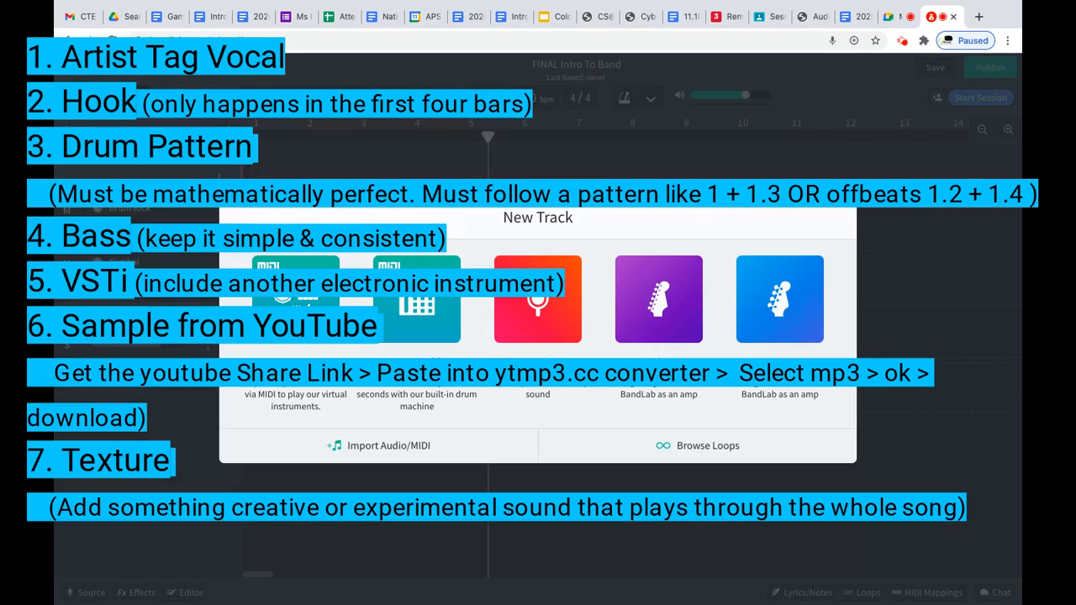
left_click(304, 296)
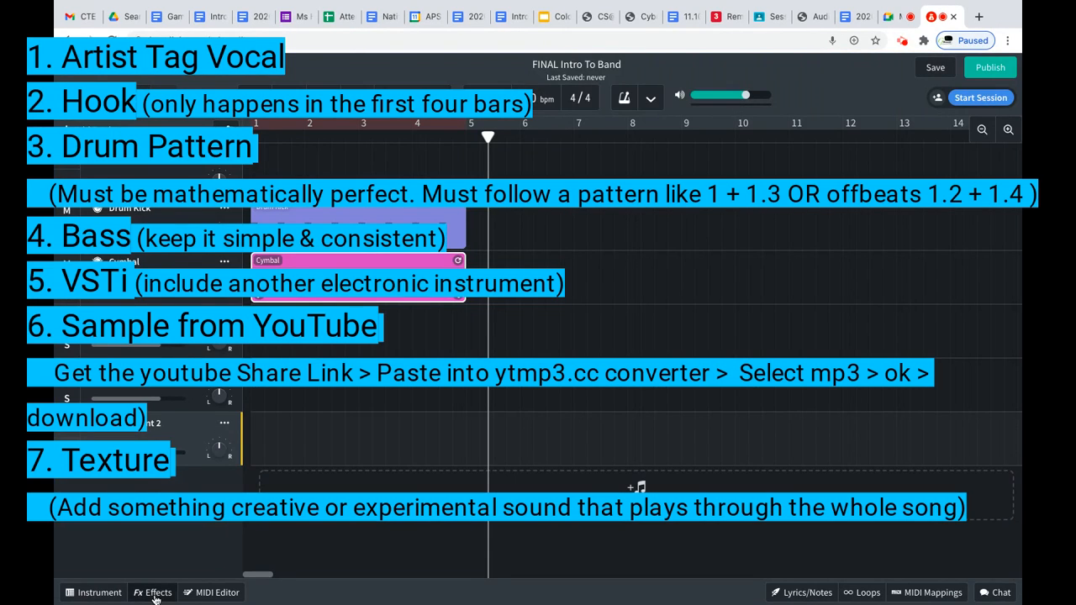
Step: Change the Instrument 2 track's instrument to Creator Kits with the Acid Hip Hop kit and audition its pad 4
left_click(100, 586)
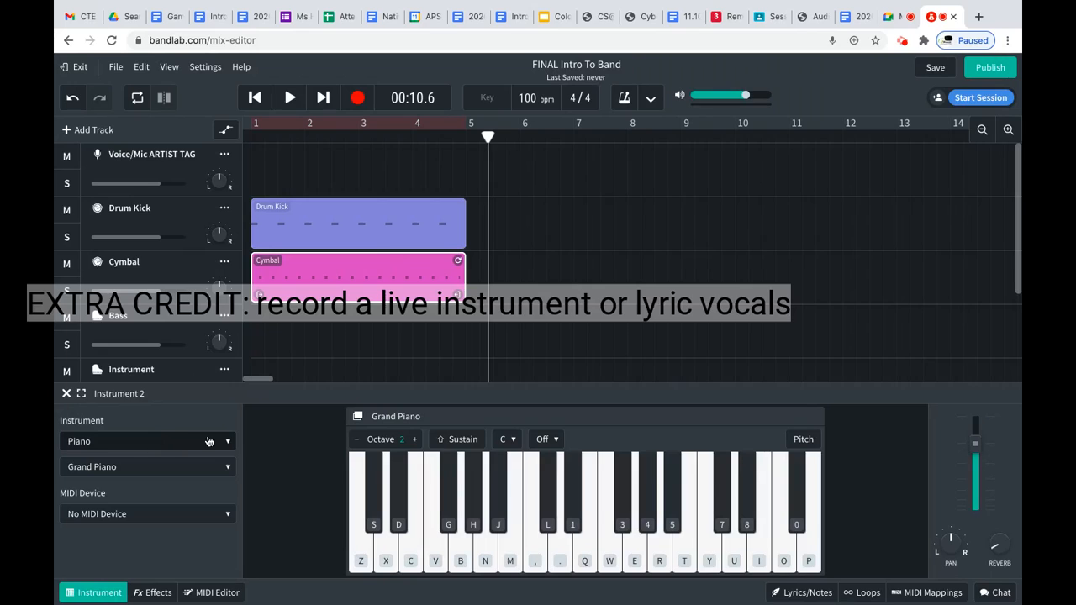
left_click(151, 441)
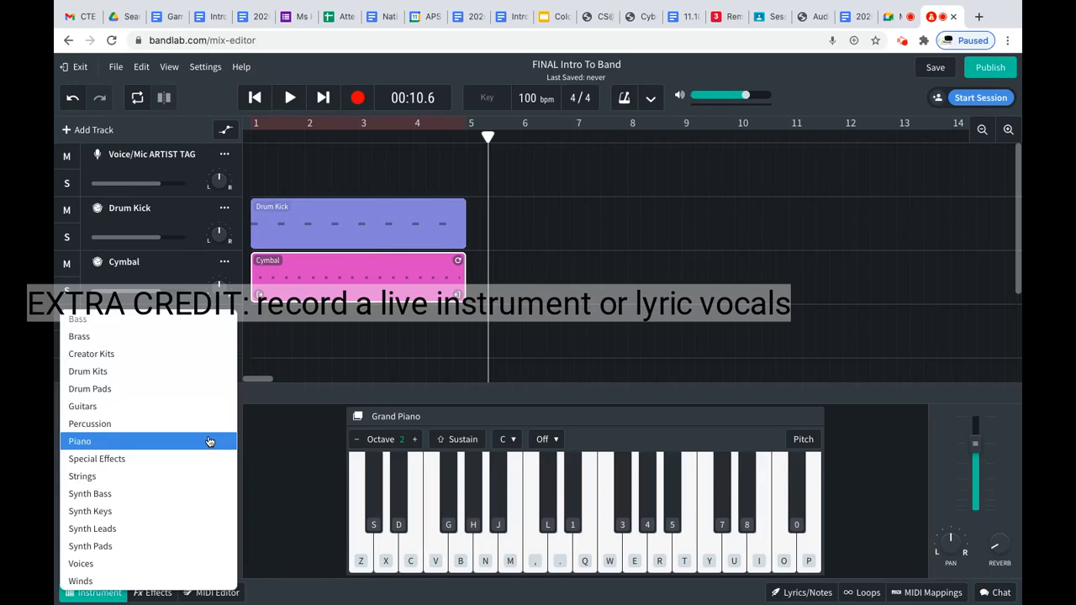
left_click(144, 354)
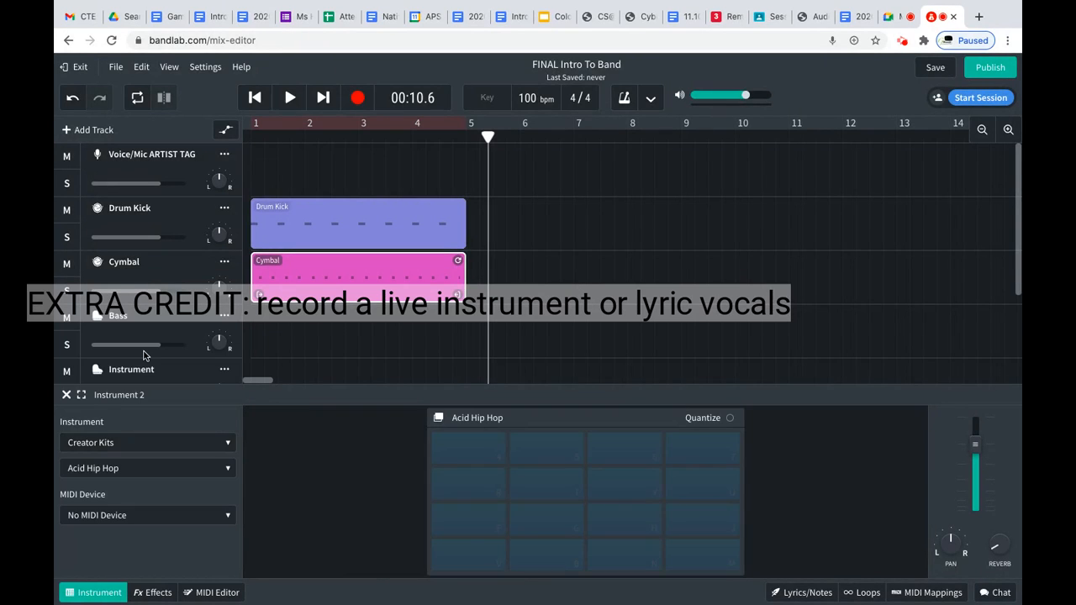
left_click(484, 454)
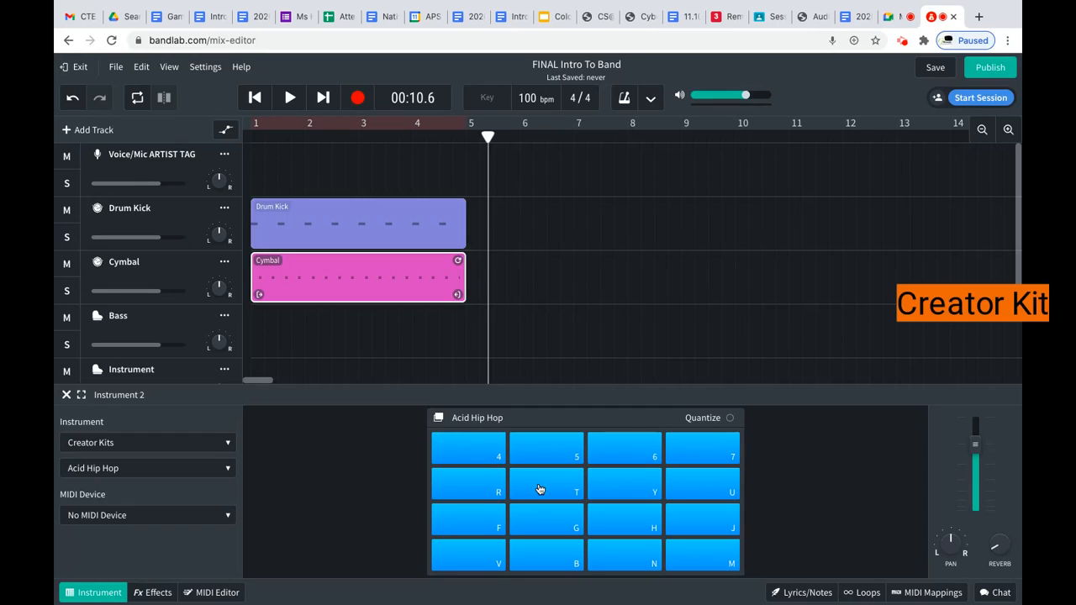
left_click(478, 454)
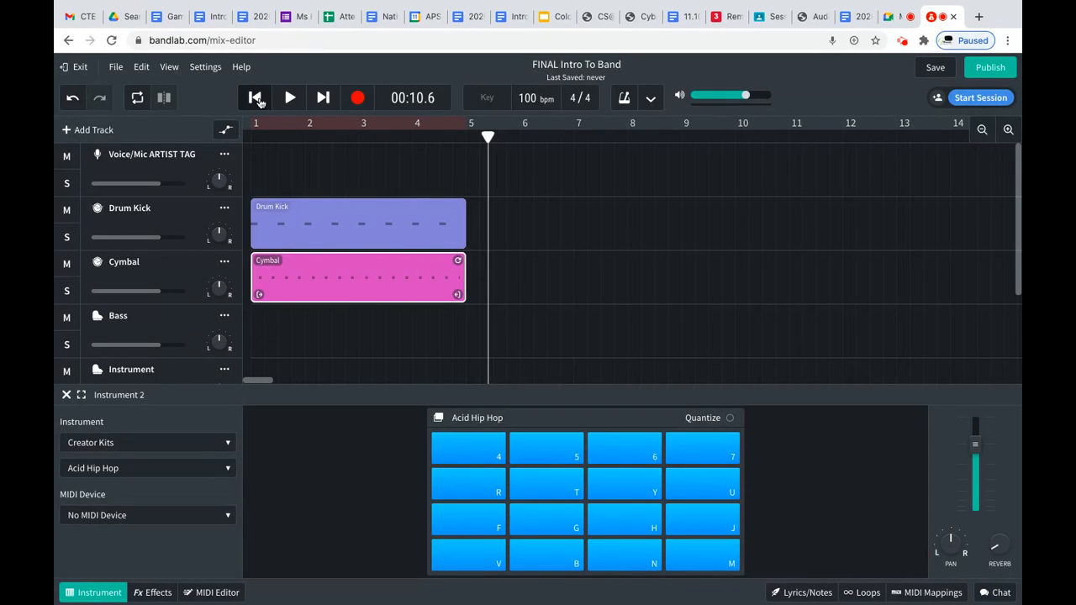
Step: Return the playhead to the song's start and rename the Instrument 2 track as "Texture"
left_click(254, 98)
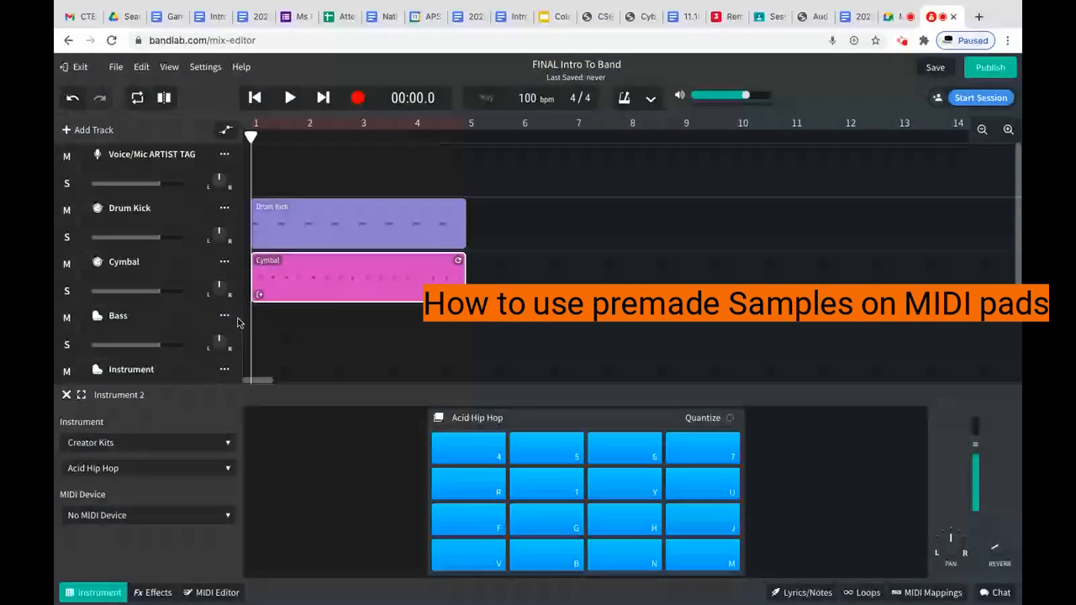
scroll(168, 302, "down", 3)
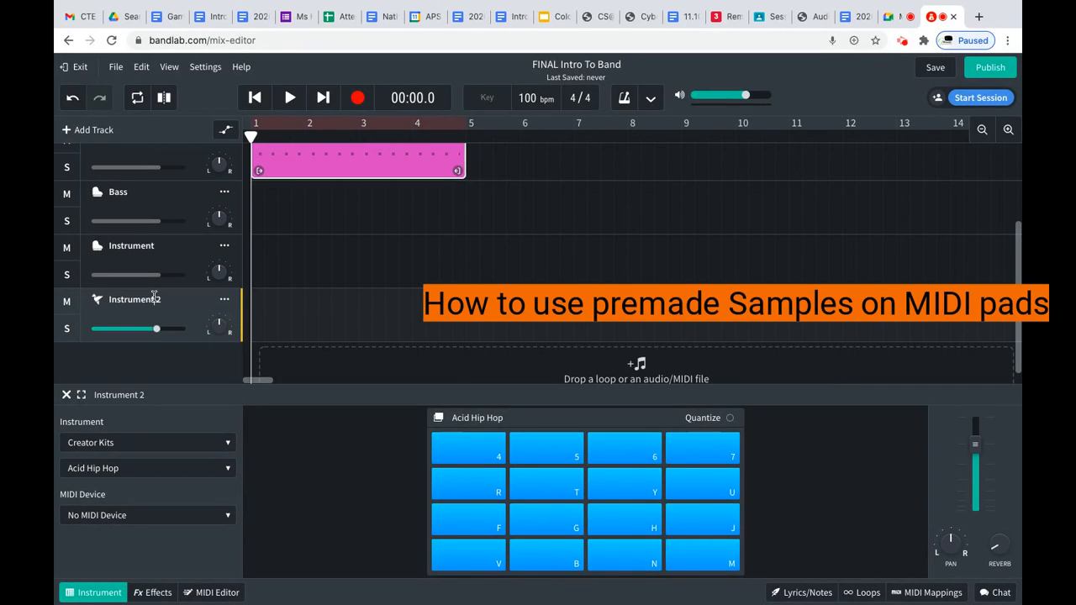
double_click(154, 296)
type("Texture")
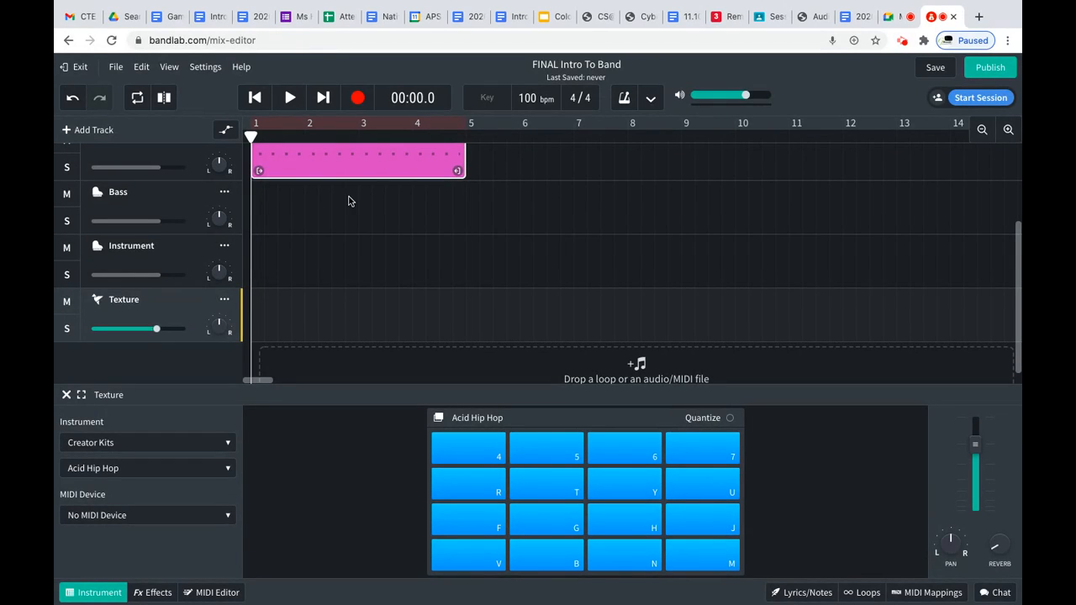
Step: Turn on looping for the first four bars and try pad 7 of the Acid Hip Hop kit over the playing drum parts
scroll(189, 318, "up", 2)
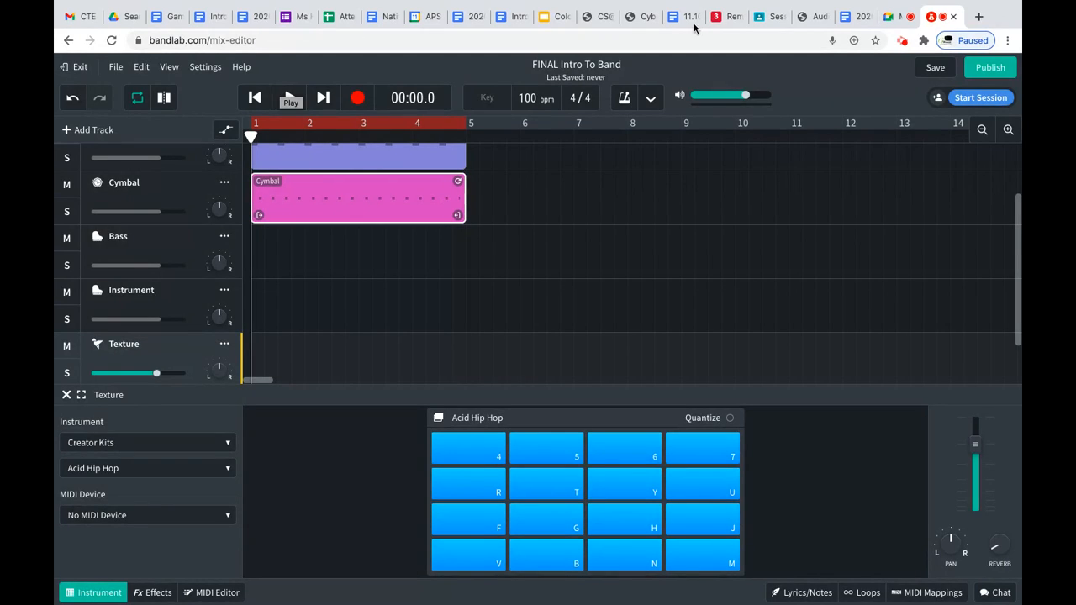
left_click(902, 43)
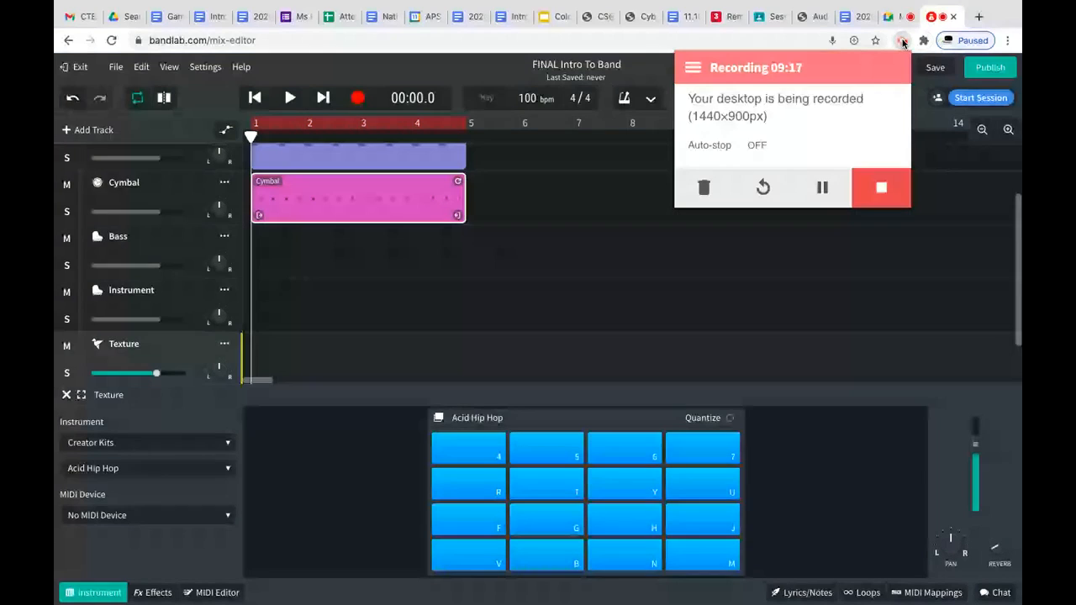
left_click(902, 43)
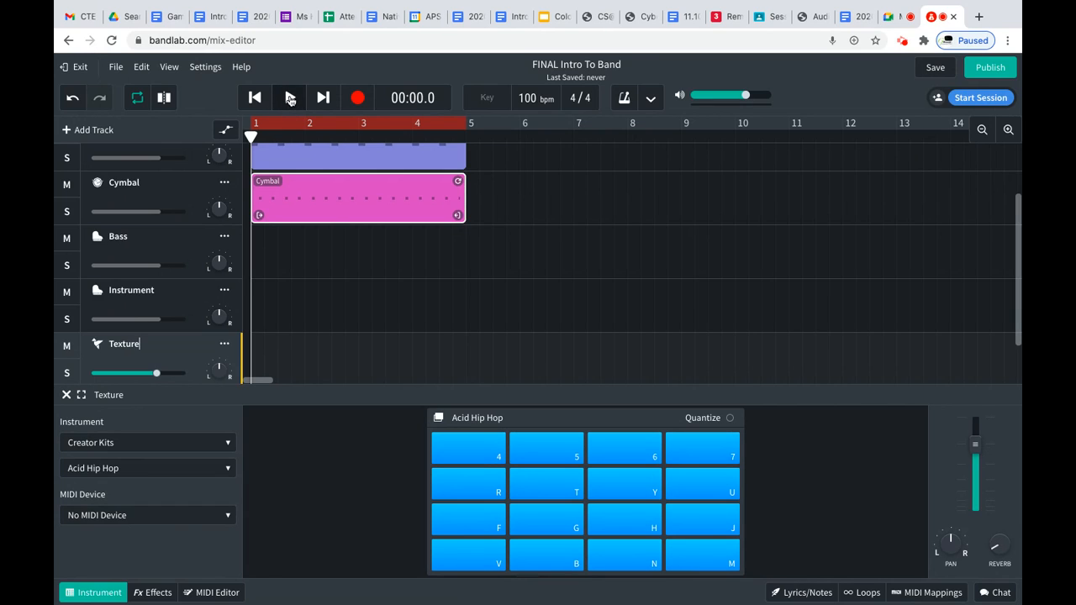
left_click(289, 99)
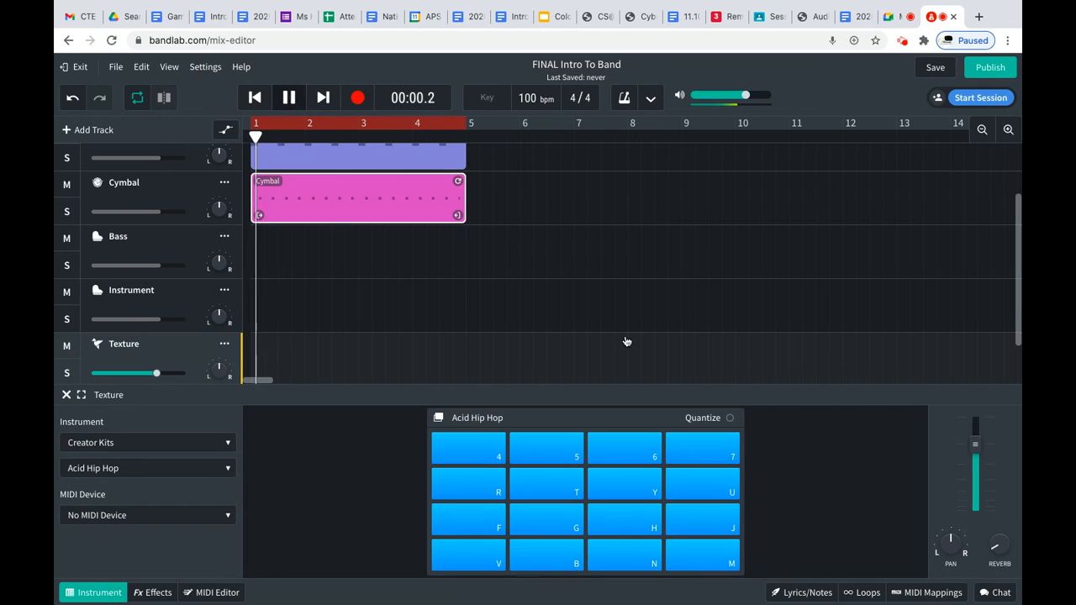
left_click(737, 457)
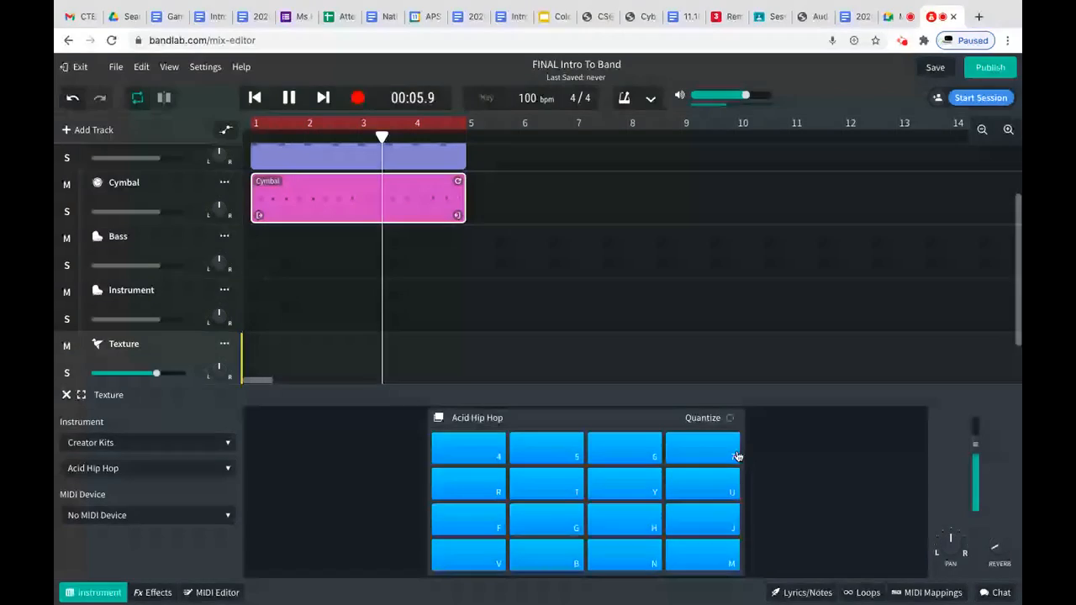
left_click(737, 456)
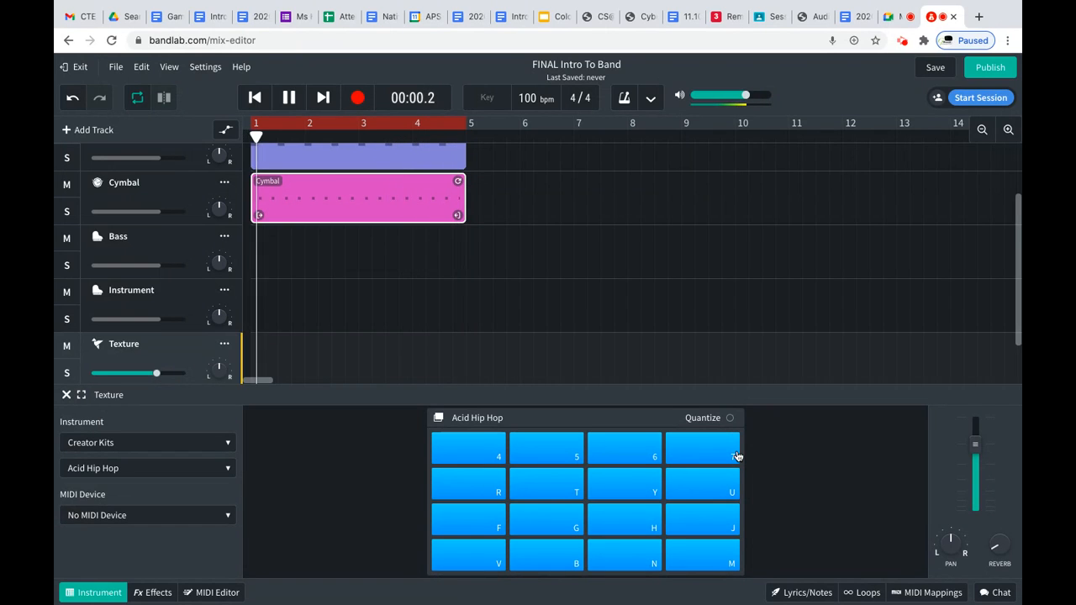
key("space")
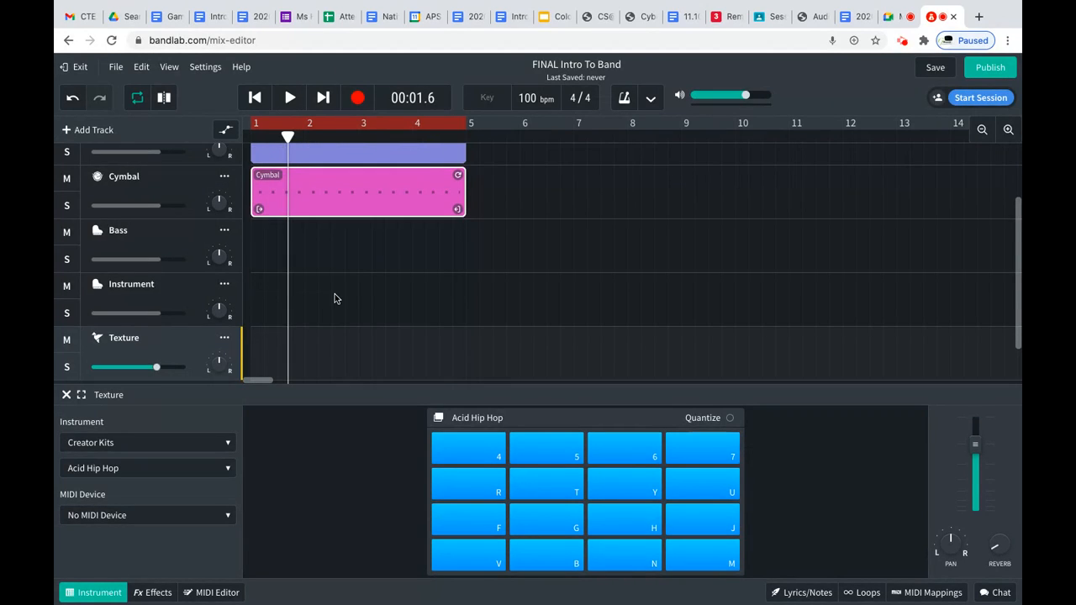
Step: Record four bars on the Texture track from the song's start, playing pads 7 and 6 of the Acid Hip Hop kit
scroll(335, 293, "down", 2)
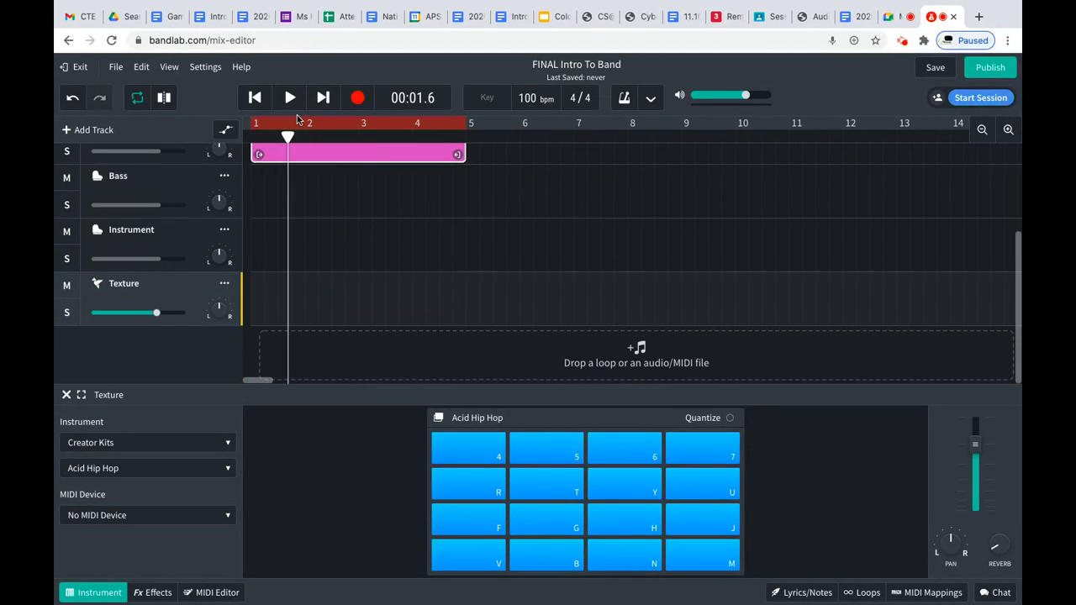
left_click(254, 98)
scroll(414, 158, "up", 2)
scroll(414, 159, "up", 2)
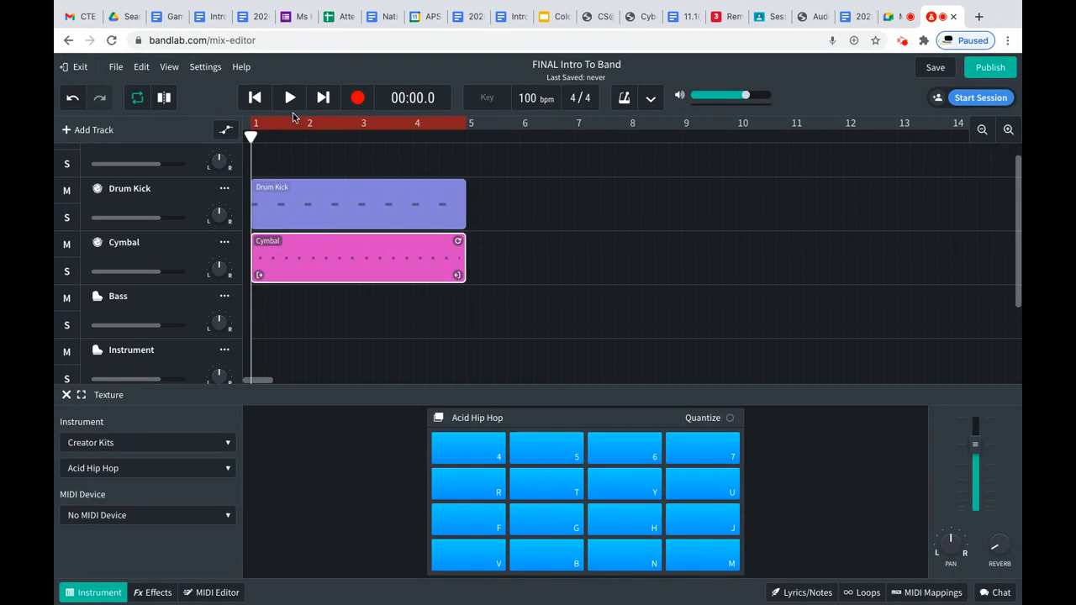
left_click(358, 100)
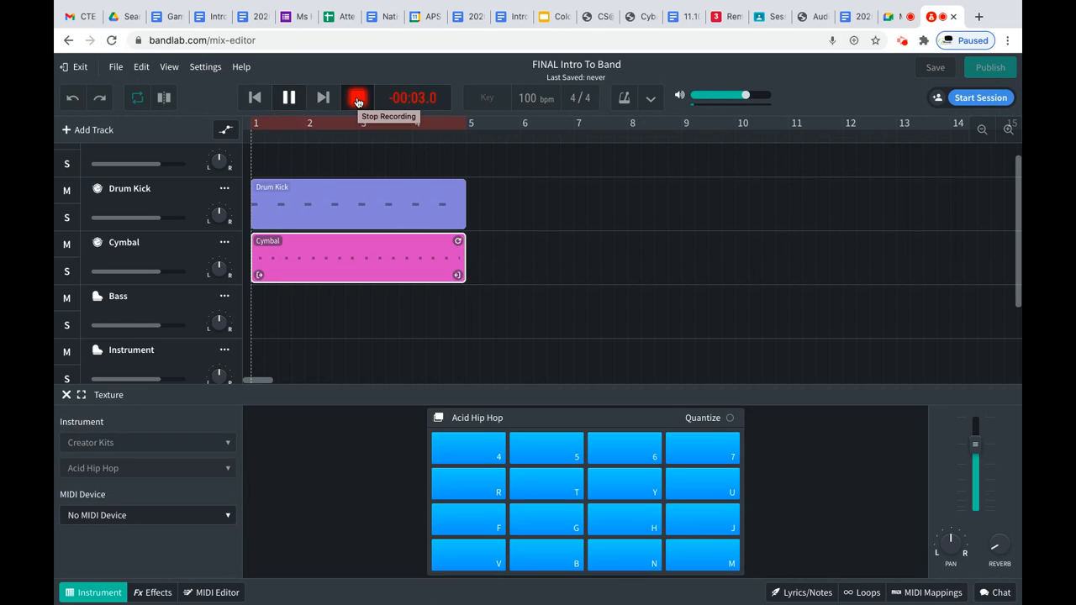
key("7")
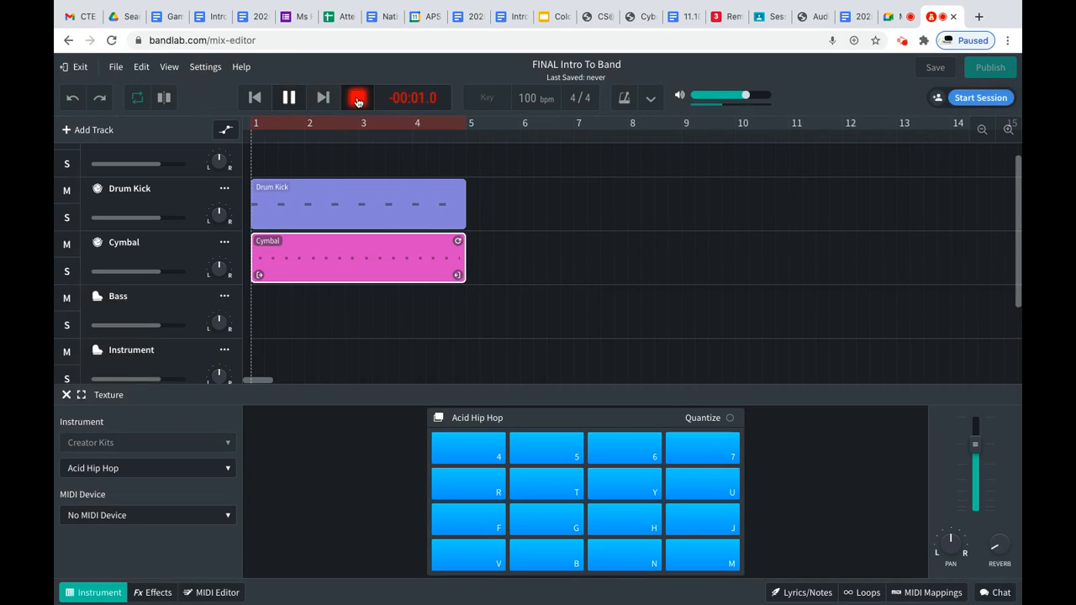
key("6")
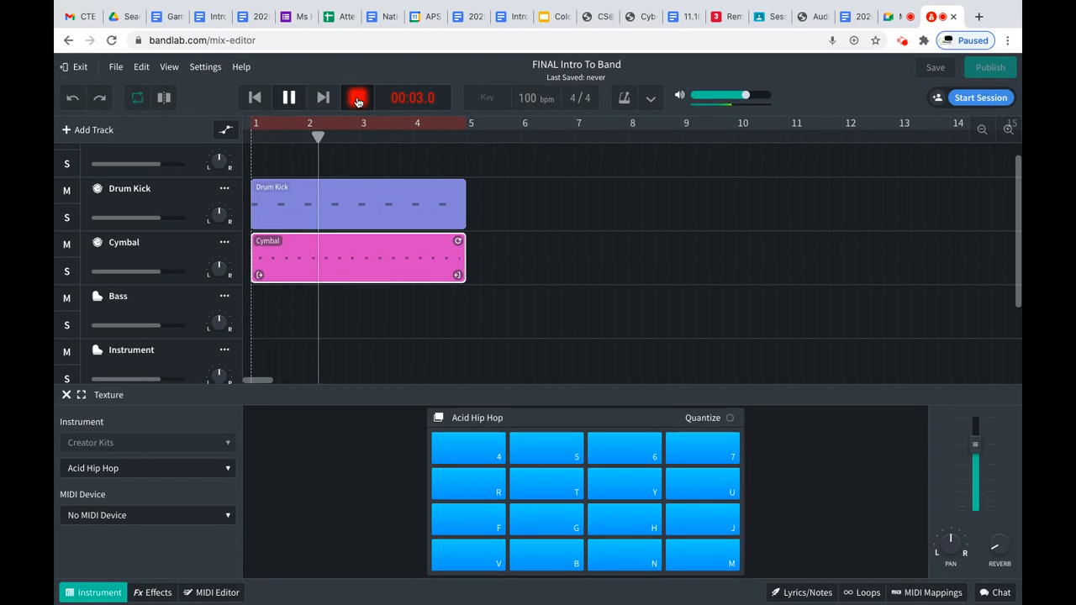
key("6")
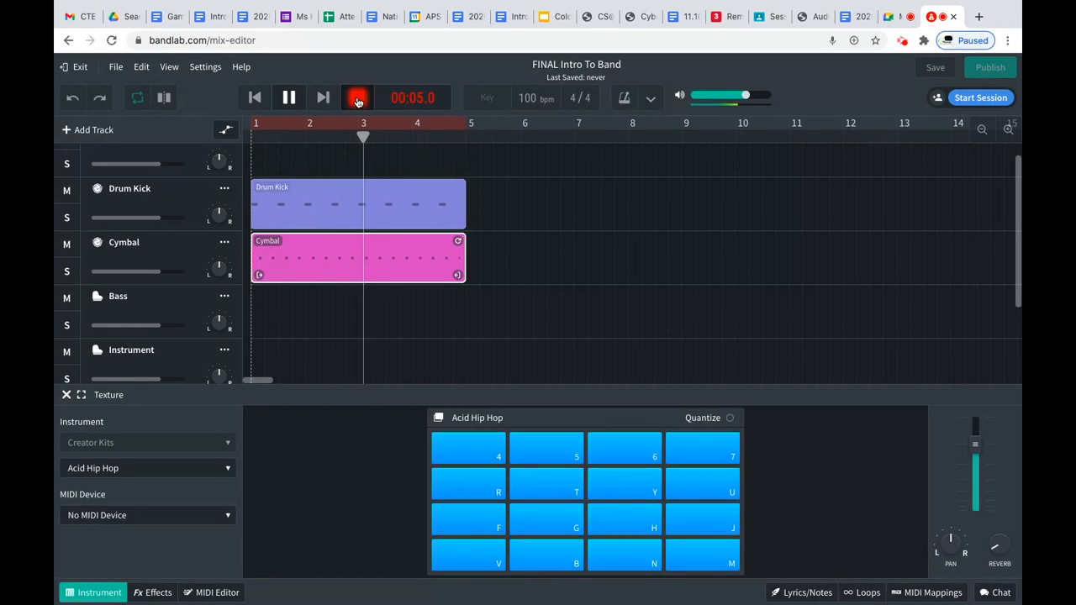
key("7")
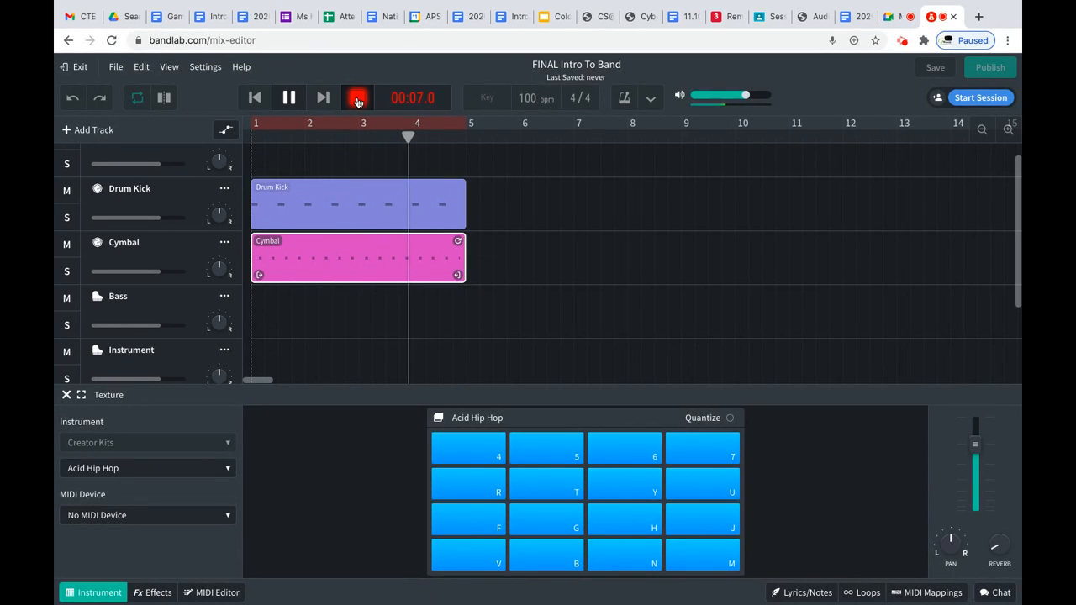
key("6")
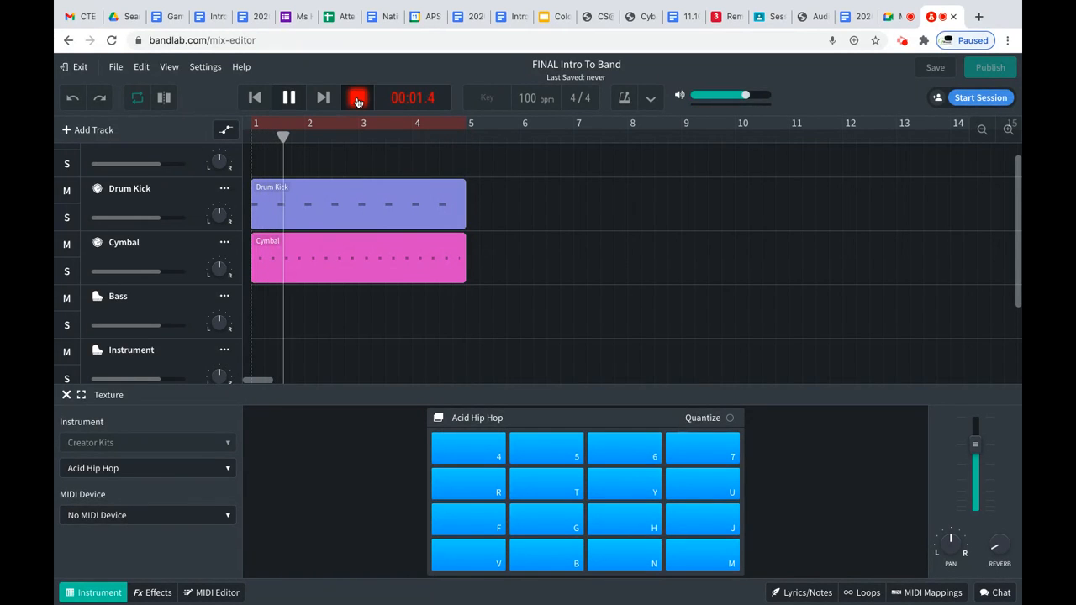
left_click(358, 99)
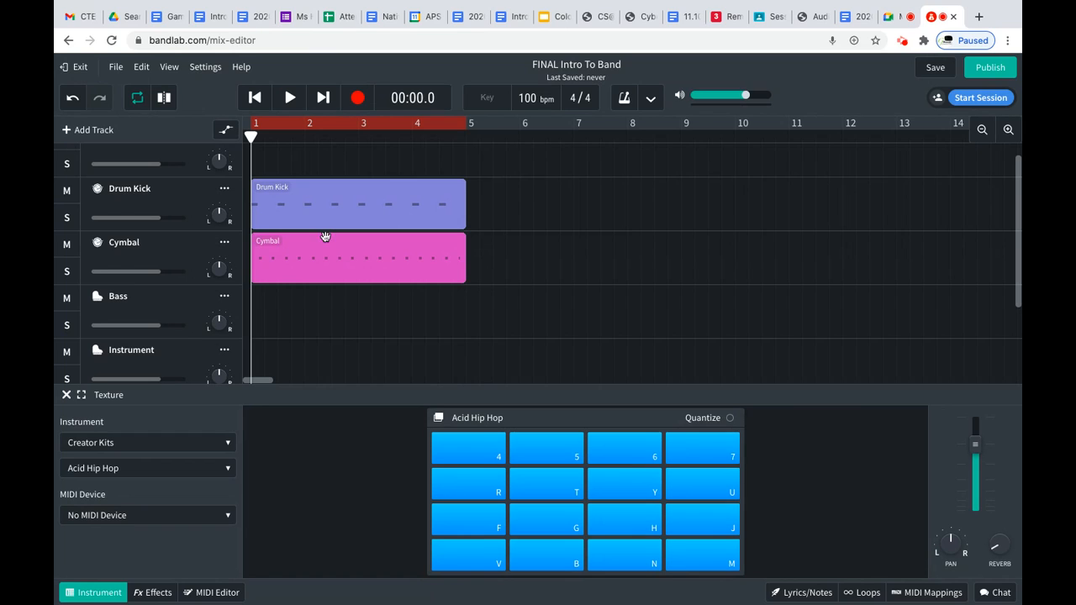
Step: Move the Texture track up so it sits directly below the Cymbal track
scroll(325, 235, "down", 3)
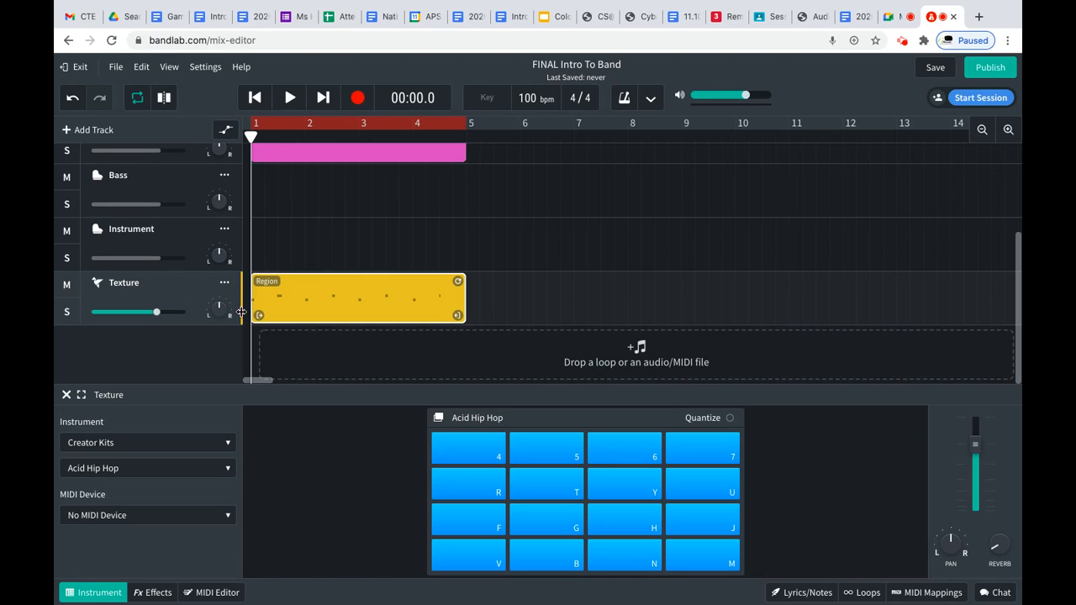
left_click_drag(187, 282, 191, 181)
scroll(307, 223, "up", 1)
scroll(308, 222, "up", 3)
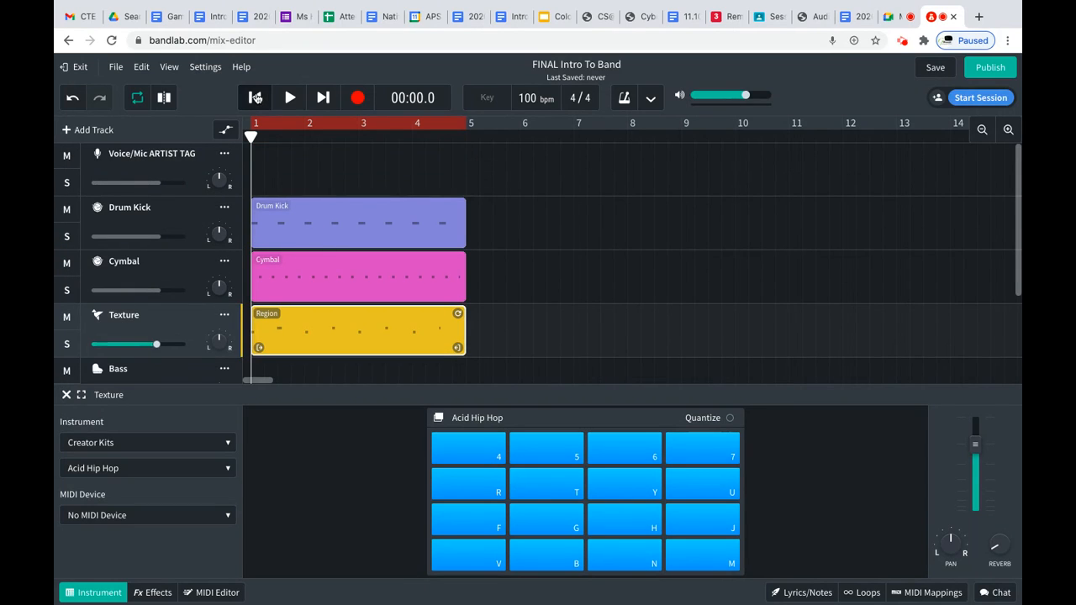
Step: Play back the looped kick, cymbal and texture parts, audition pads V and B, and return the playhead to the start
left_click(289, 98)
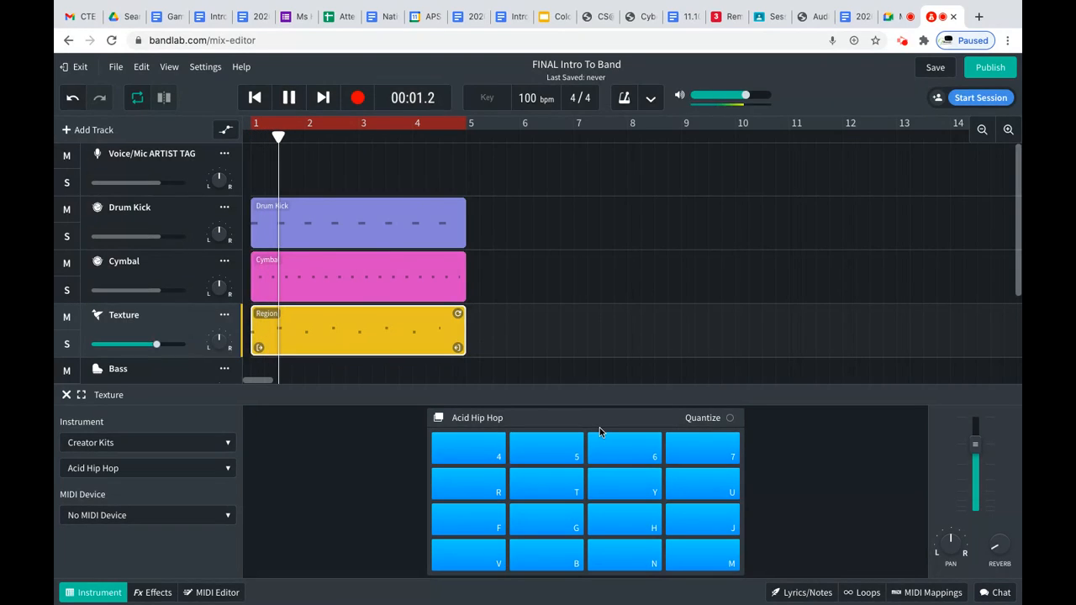
left_click(565, 550)
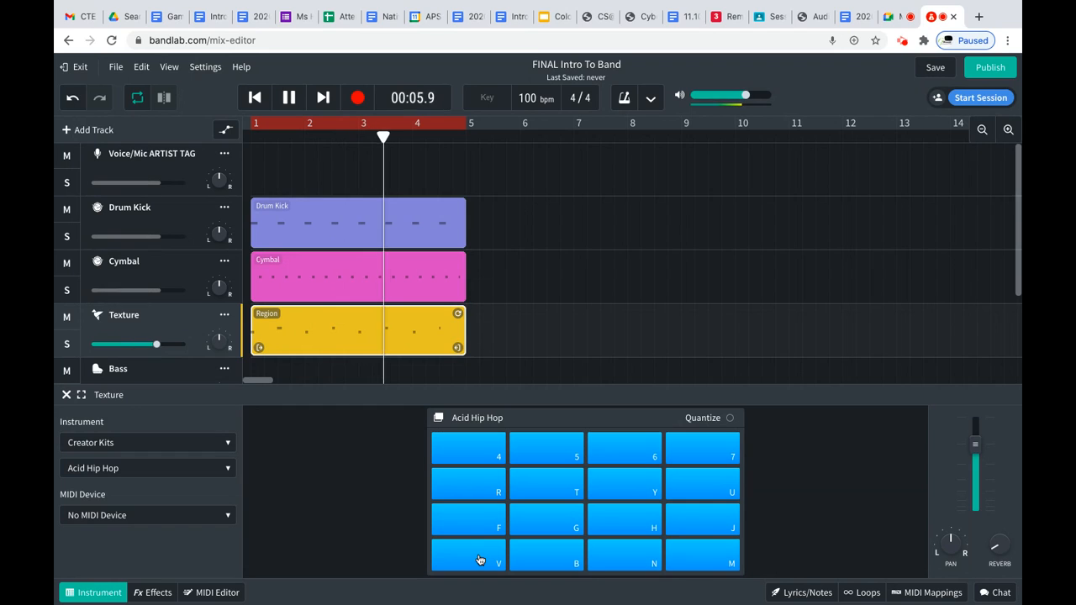
key("space")
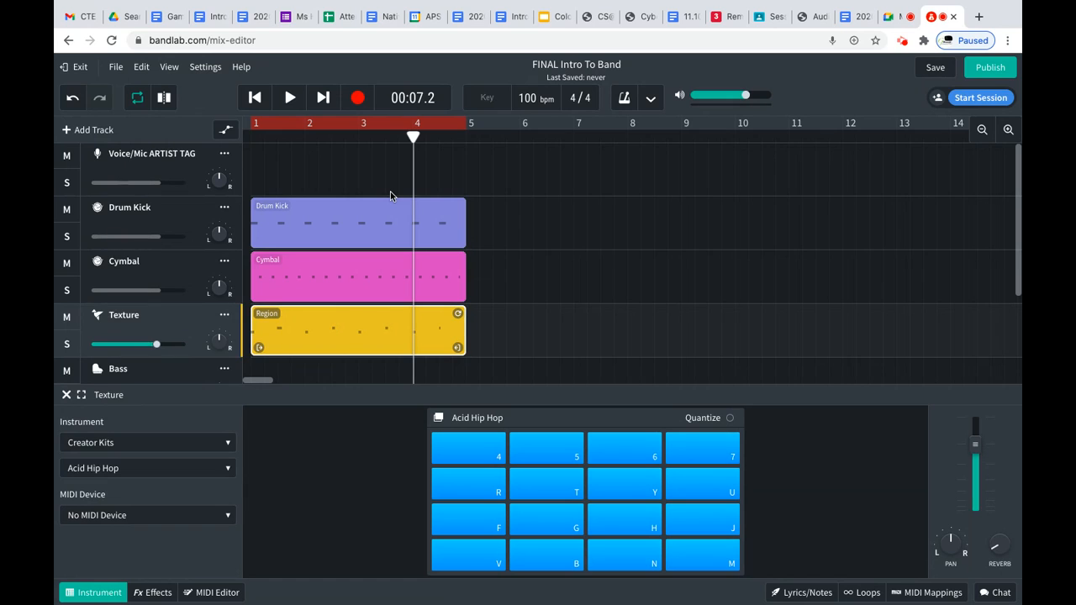
left_click(483, 567)
left_click(561, 559)
key("Return")
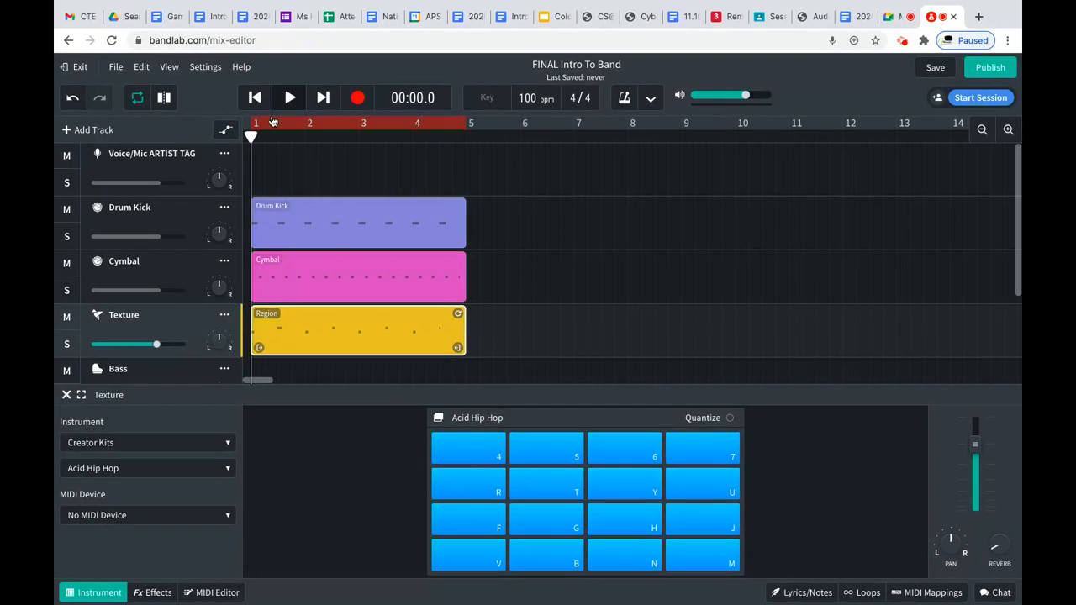
Step: Change the Instrument track's sound from piano to the Acid Hip Hop kit in Creator Kits
scroll(141, 361, "down", 3)
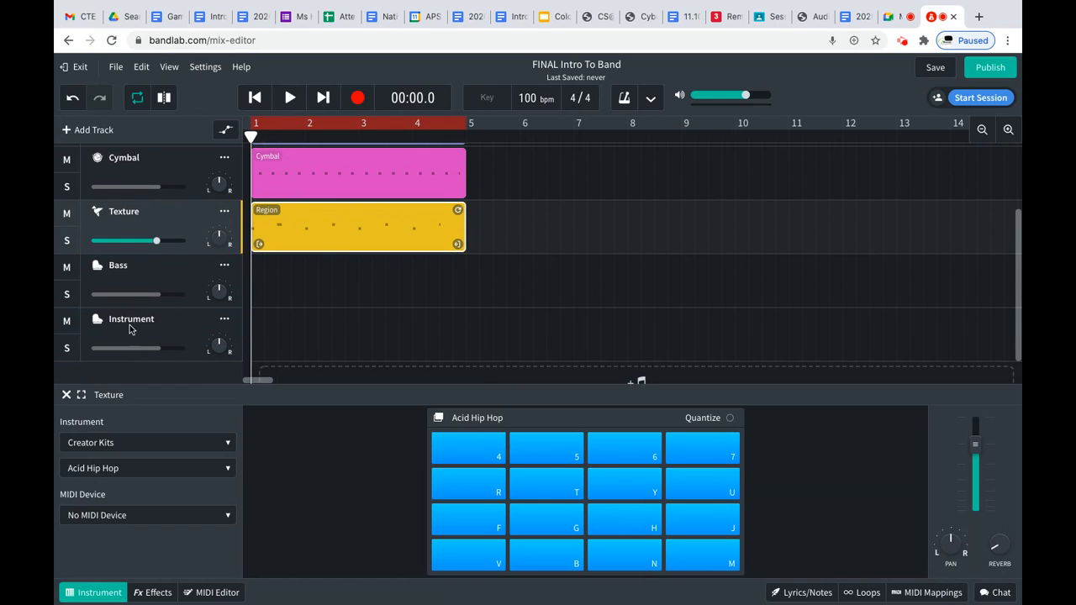
left_click(148, 319)
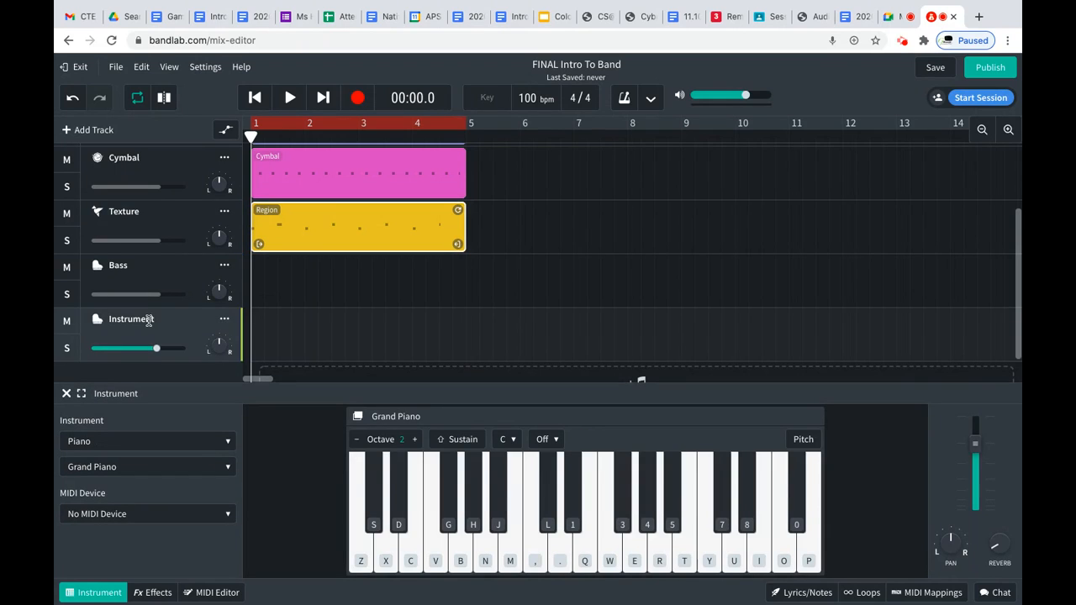
left_click(101, 441)
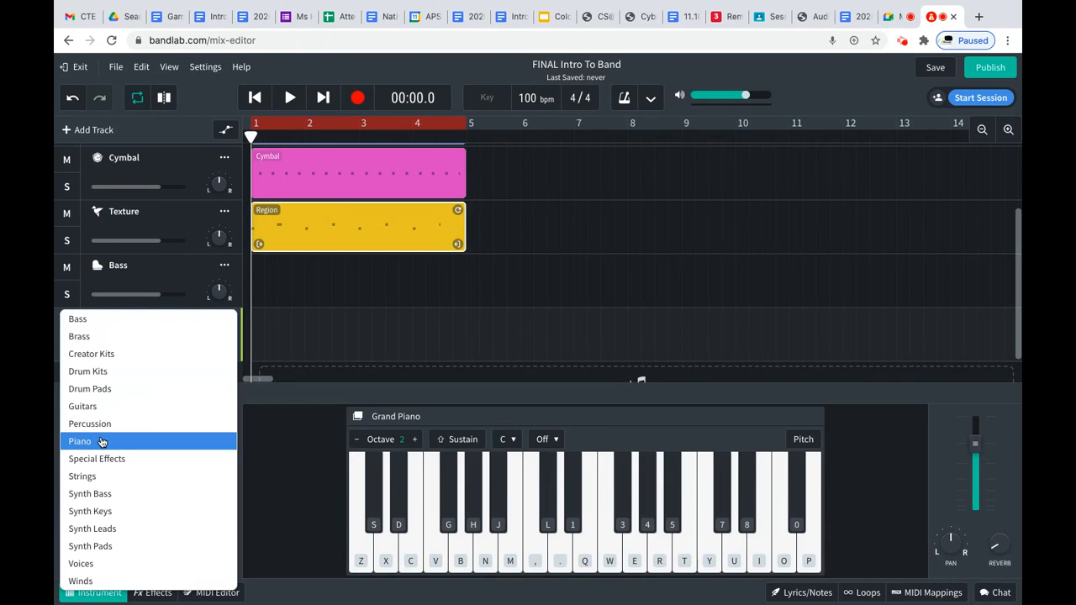
left_click(110, 359)
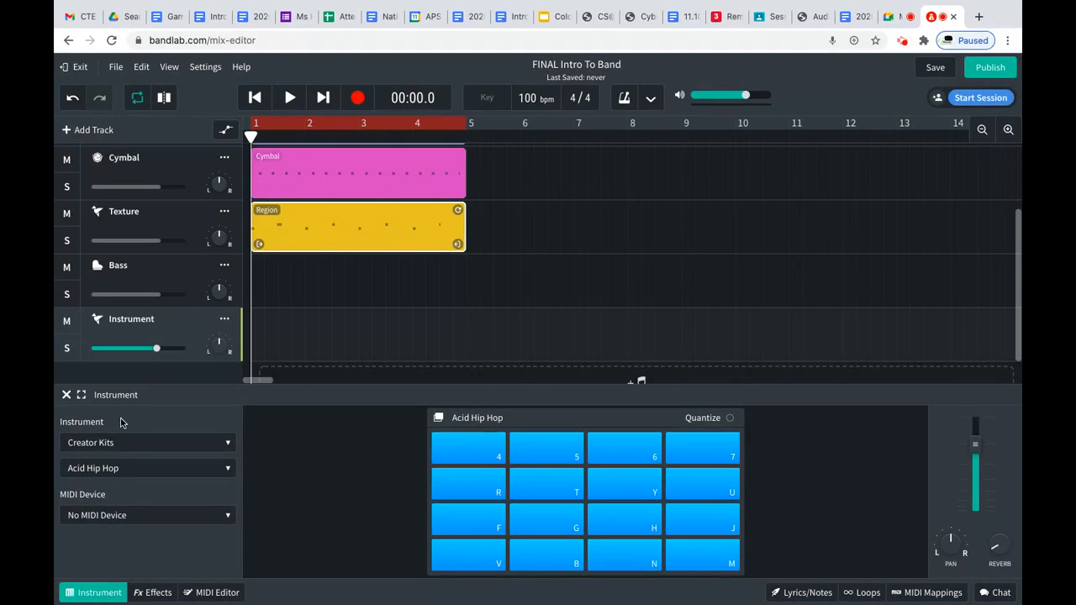
Step: Rename the Instrument track to Hook and move it up so it sits directly below the Texture track
double_click(148, 320)
type("Hook")
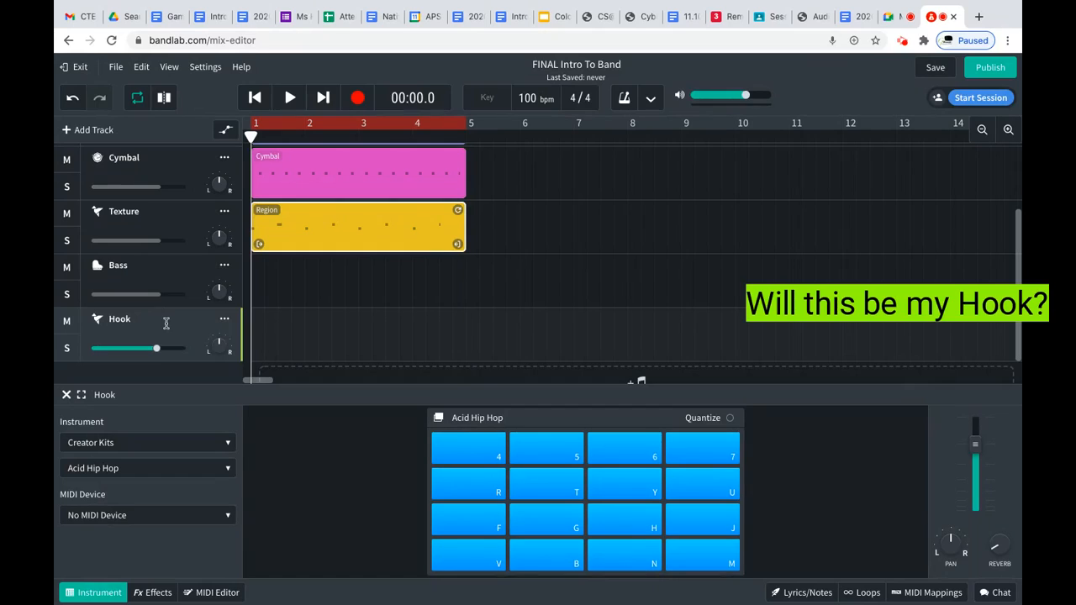
left_click_drag(164, 322, 164, 278)
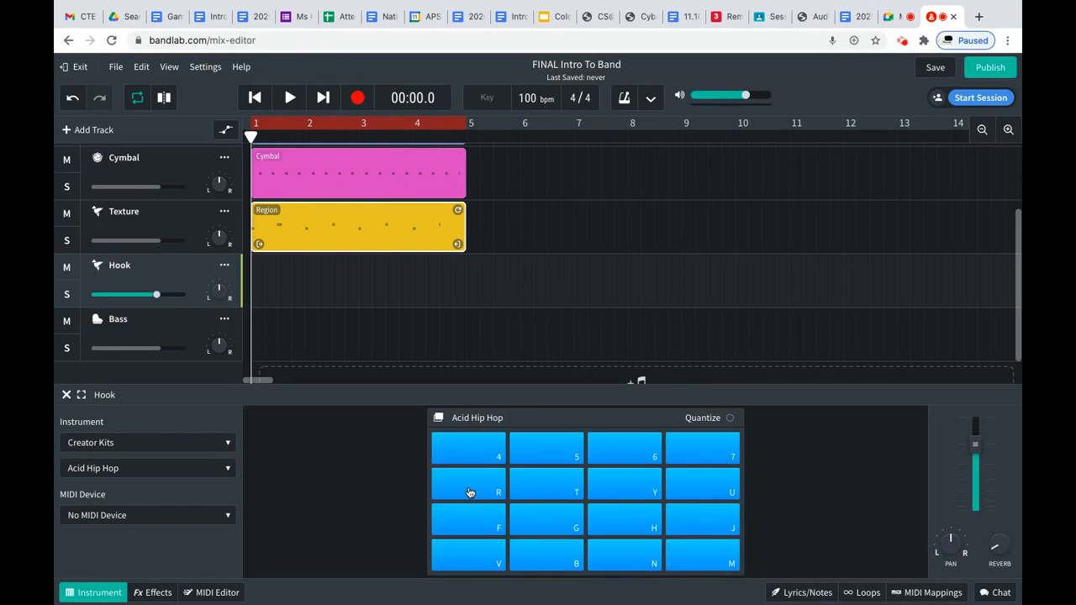
Step: Play the looped parts and audition pads F and G, then stop playback and try pads G and R on the Hook track
left_click(287, 100)
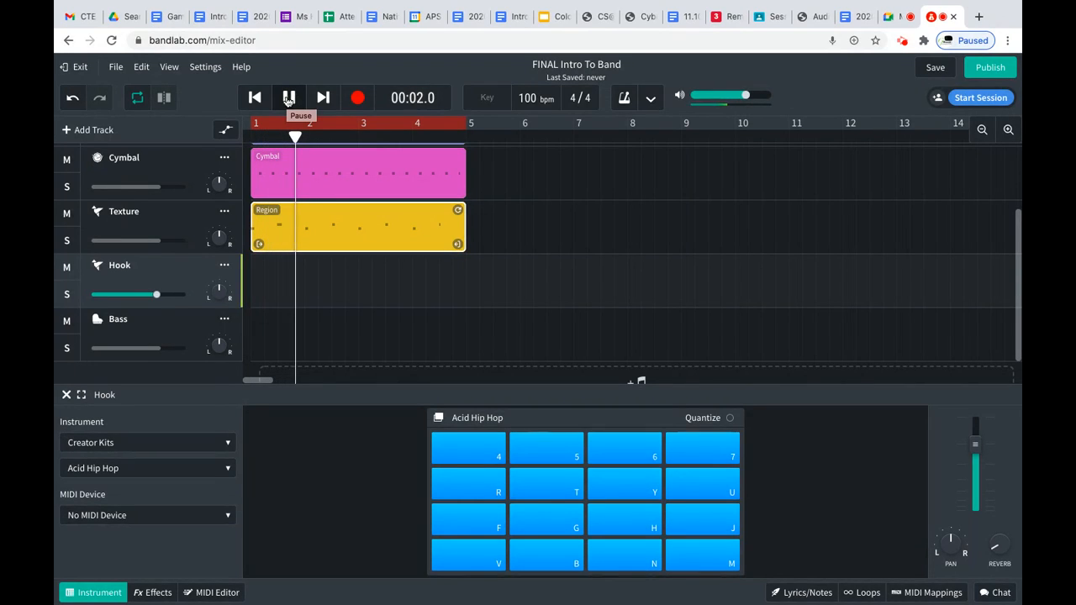
key("f")
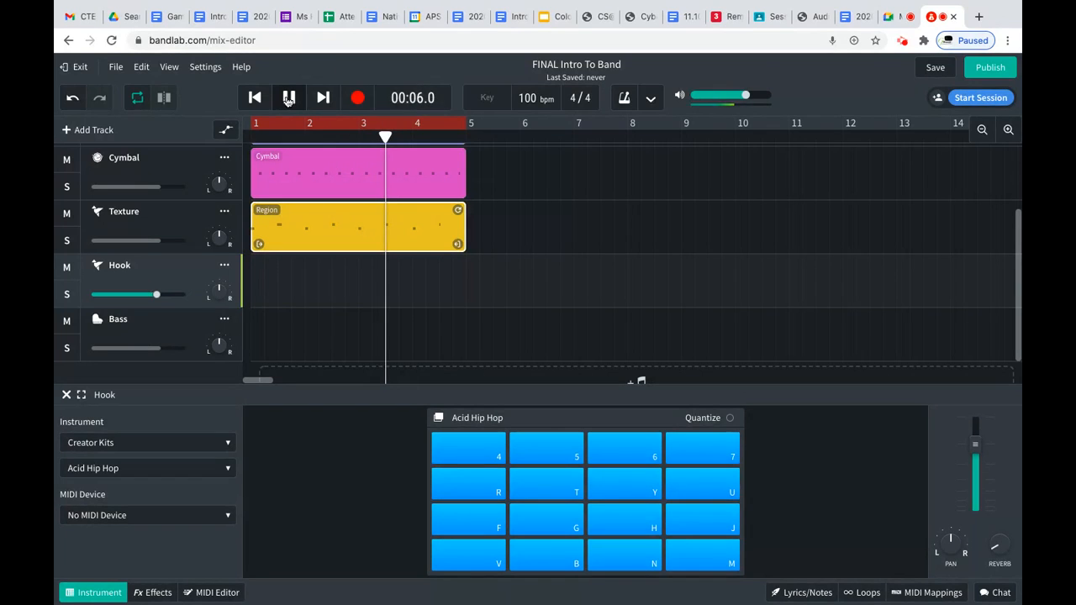
key("g")
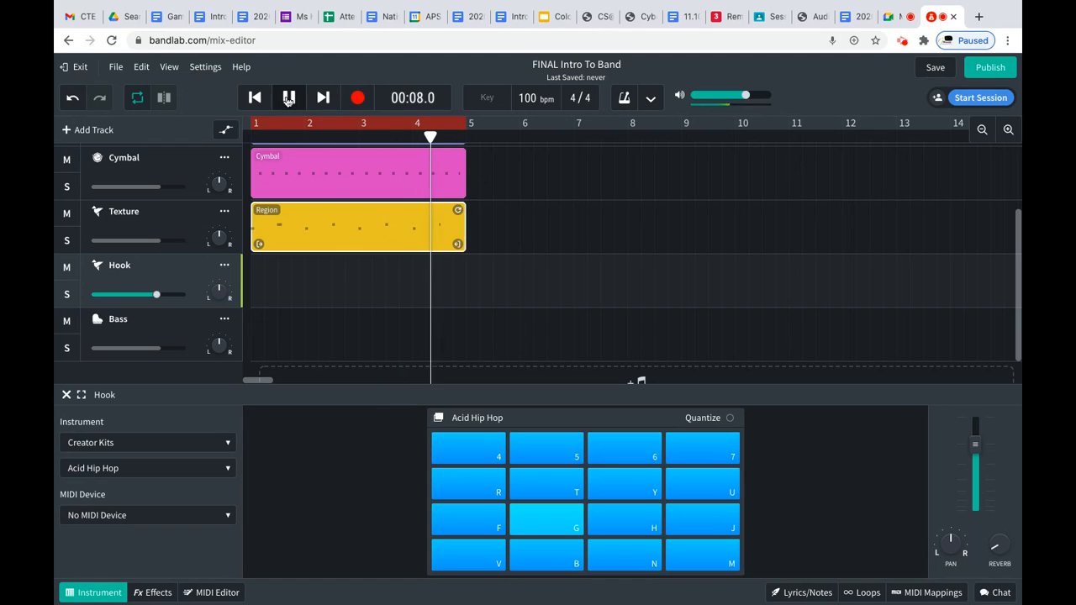
key("f")
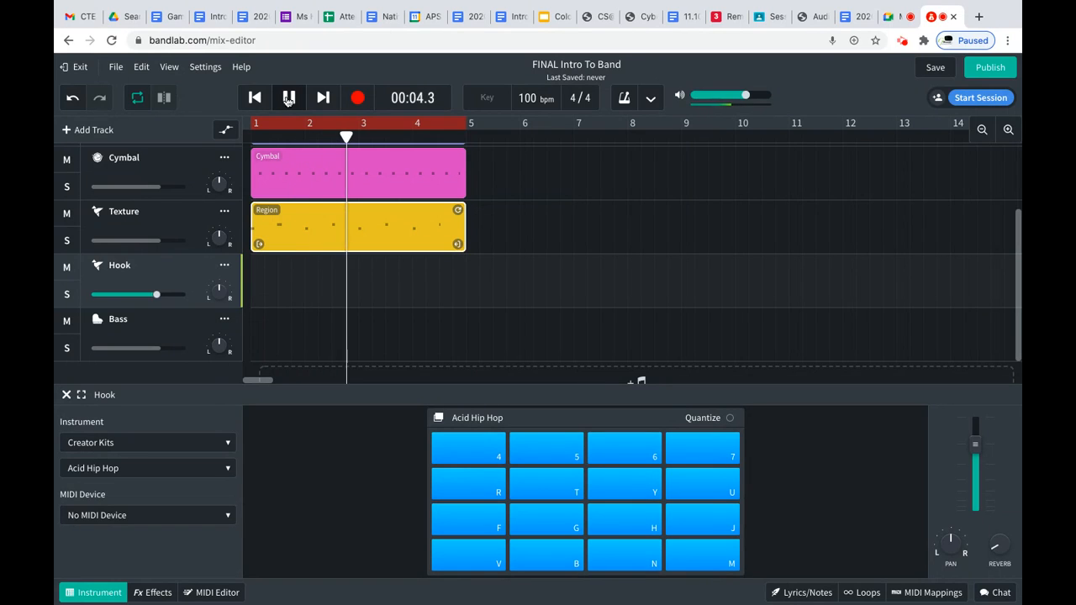
key("g")
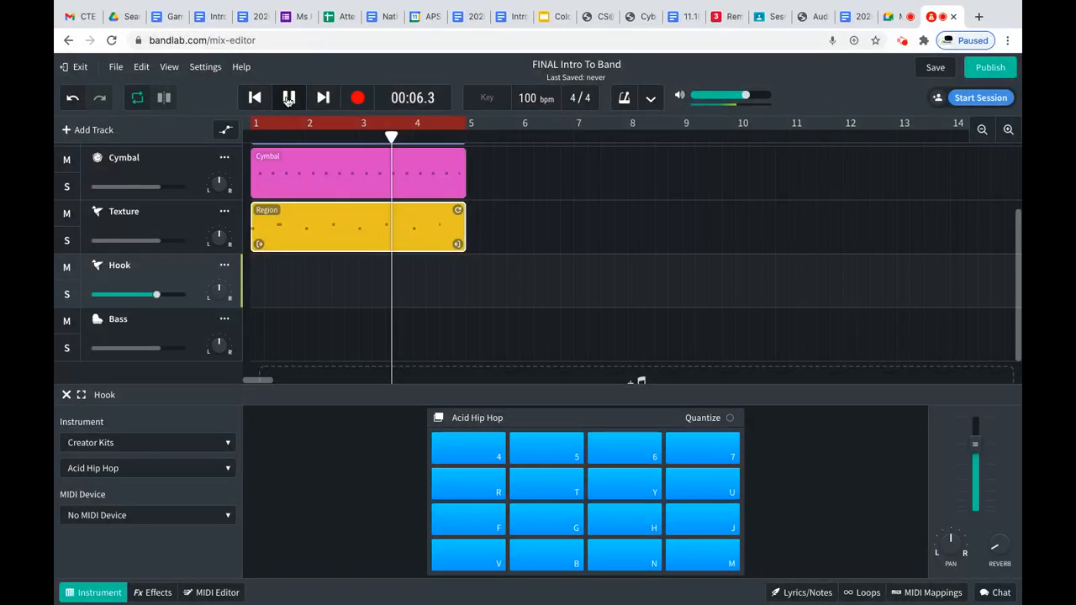
left_click(288, 99)
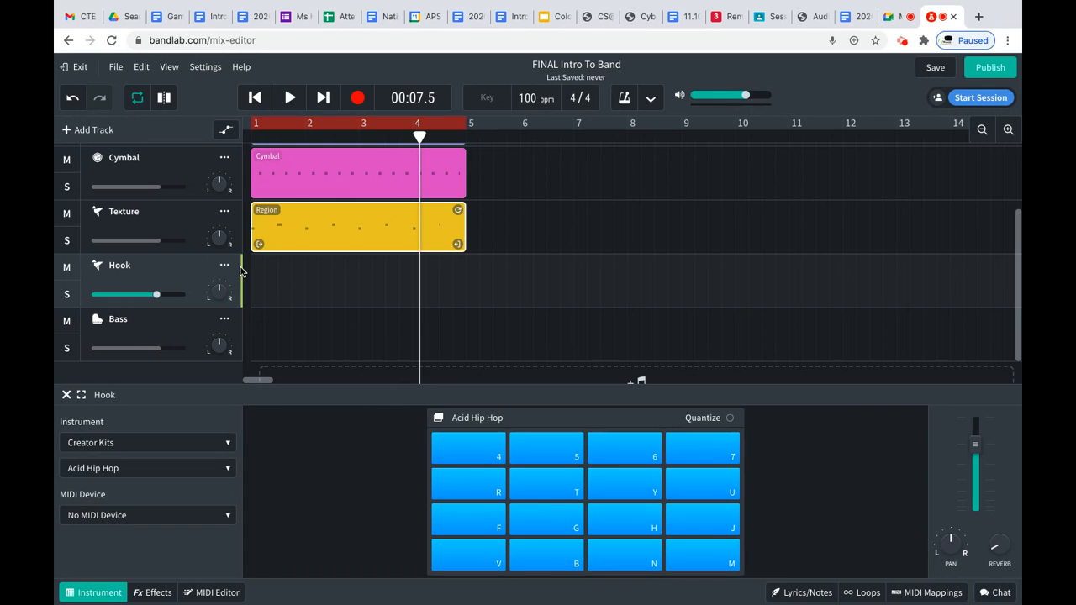
key("g")
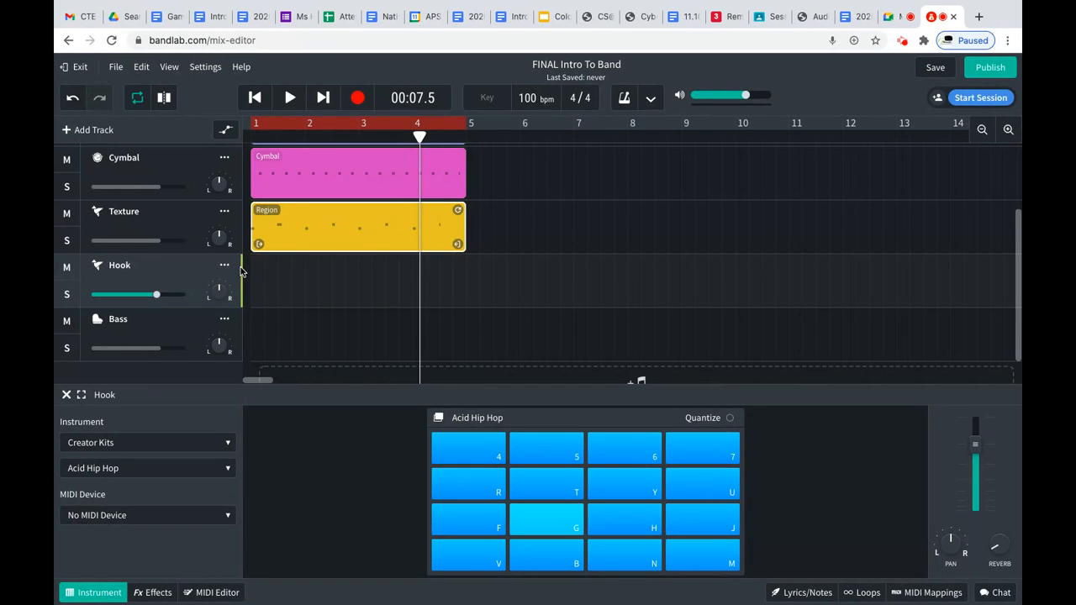
key("r")
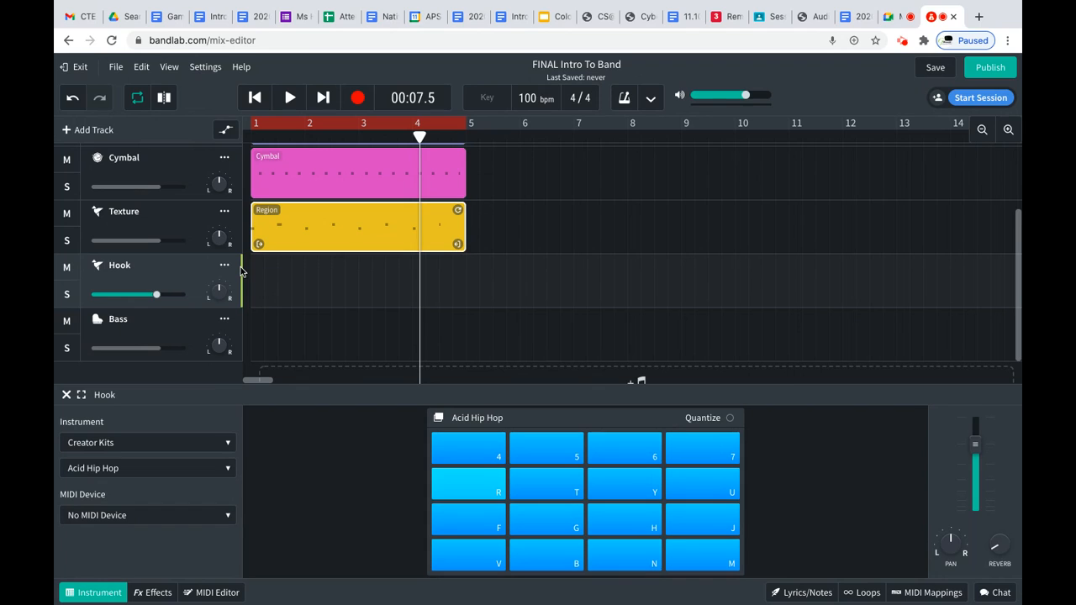
Step: Rehearse the hook over the loop from the song's start with repeated pad R hits ending on pad G, then return to the start
key("Return")
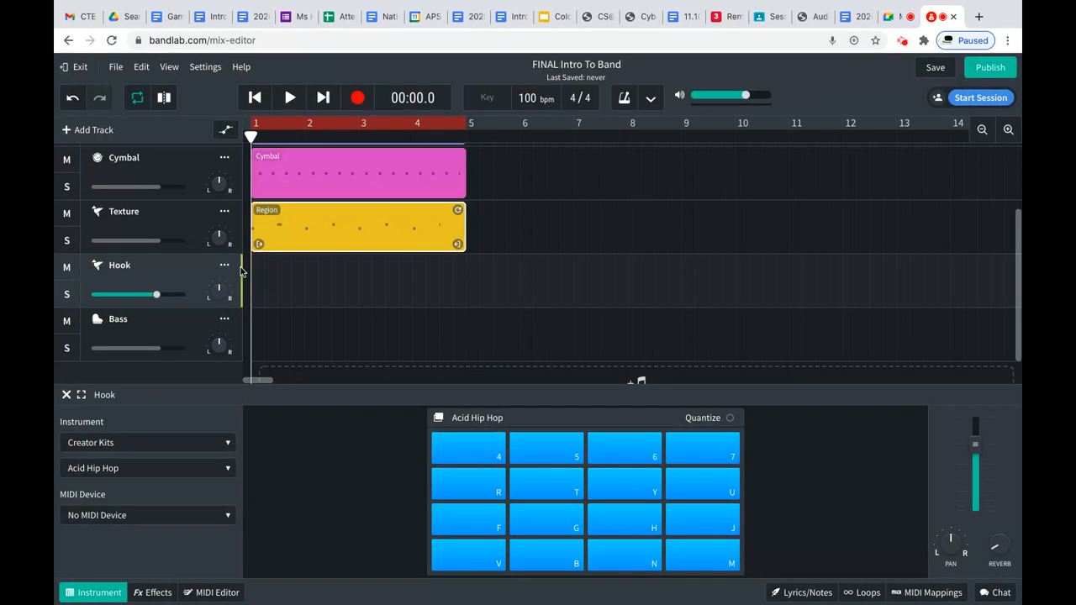
key("space")
key("r")
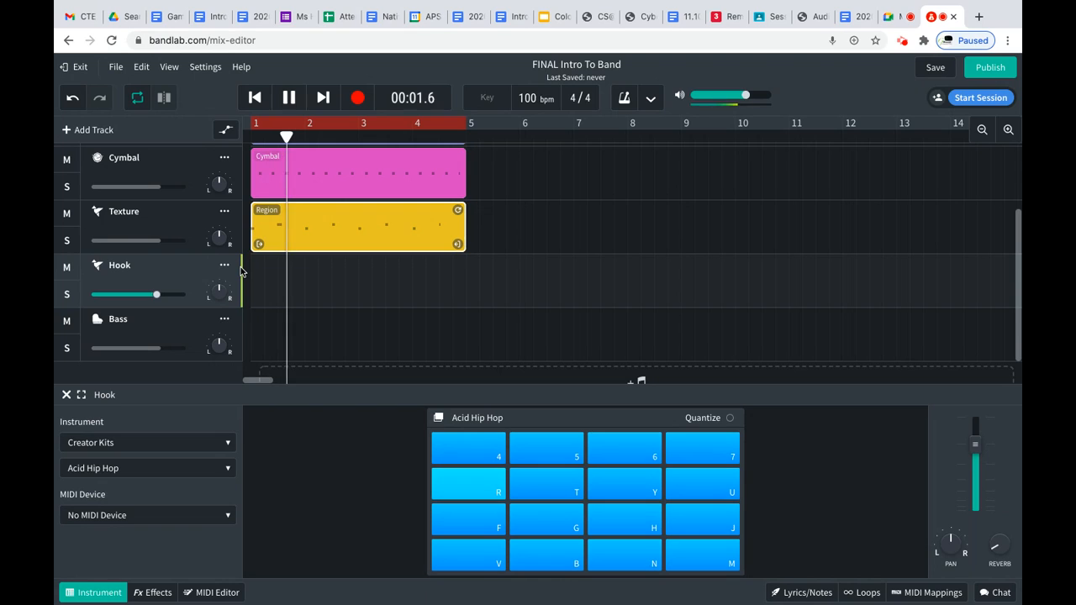
key("r")
key("r")
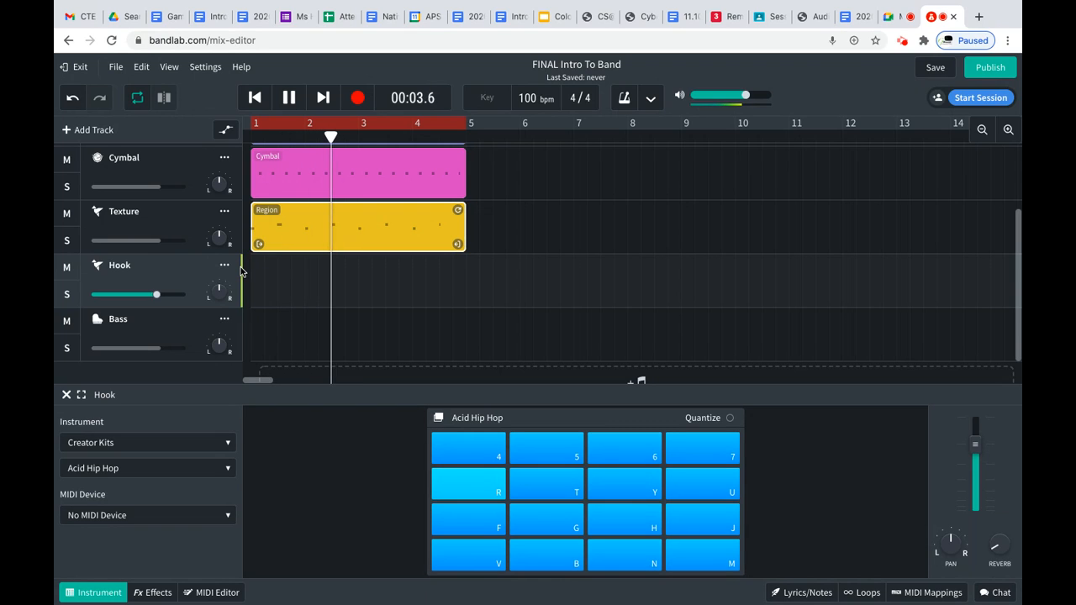
key("r")
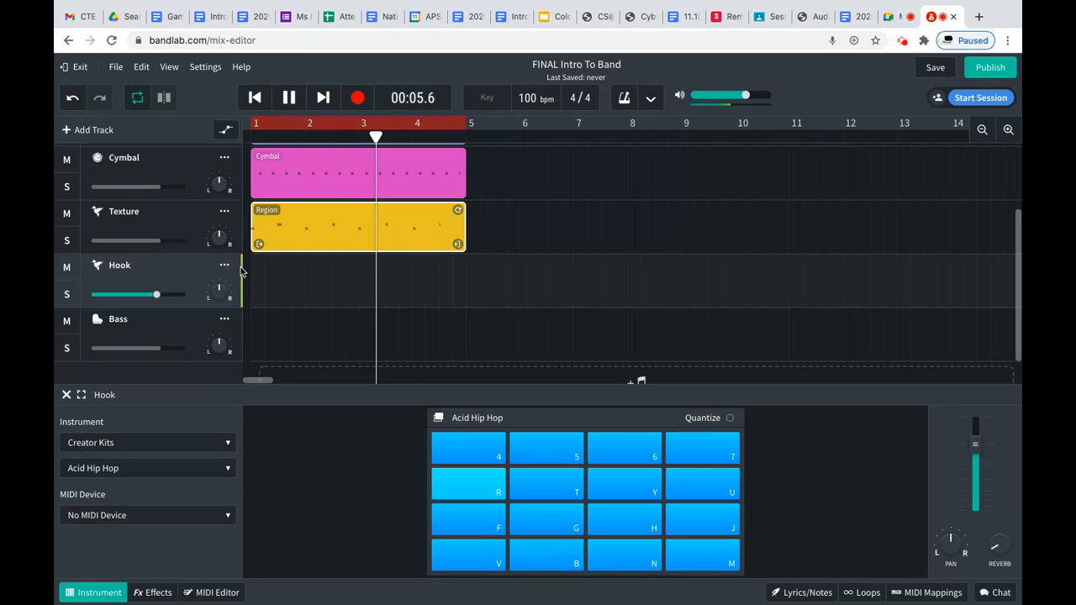
key("r")
key("r")
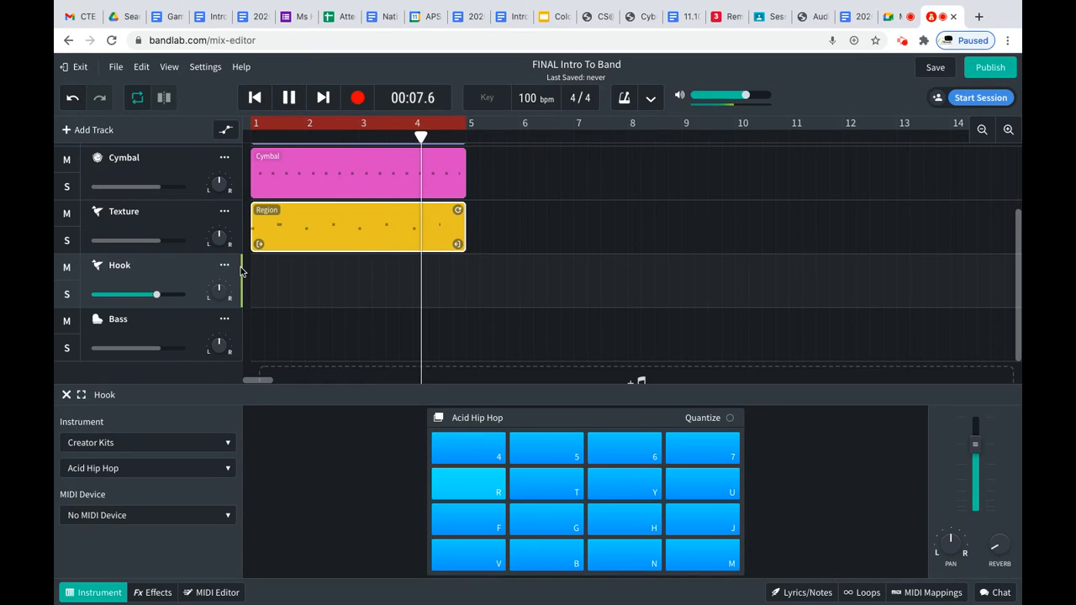
key("r")
key("g")
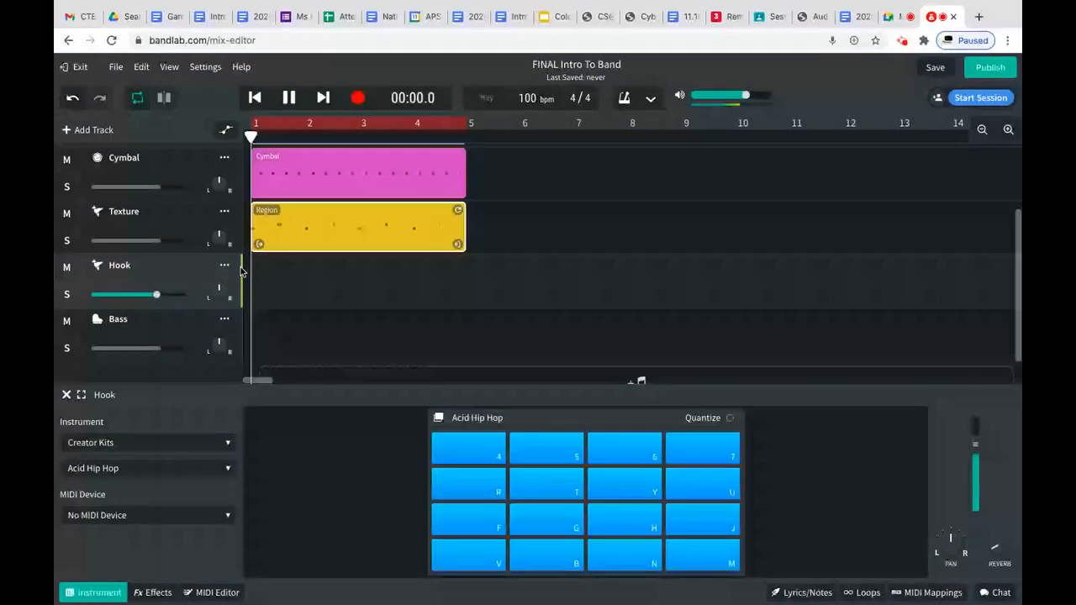
key("space")
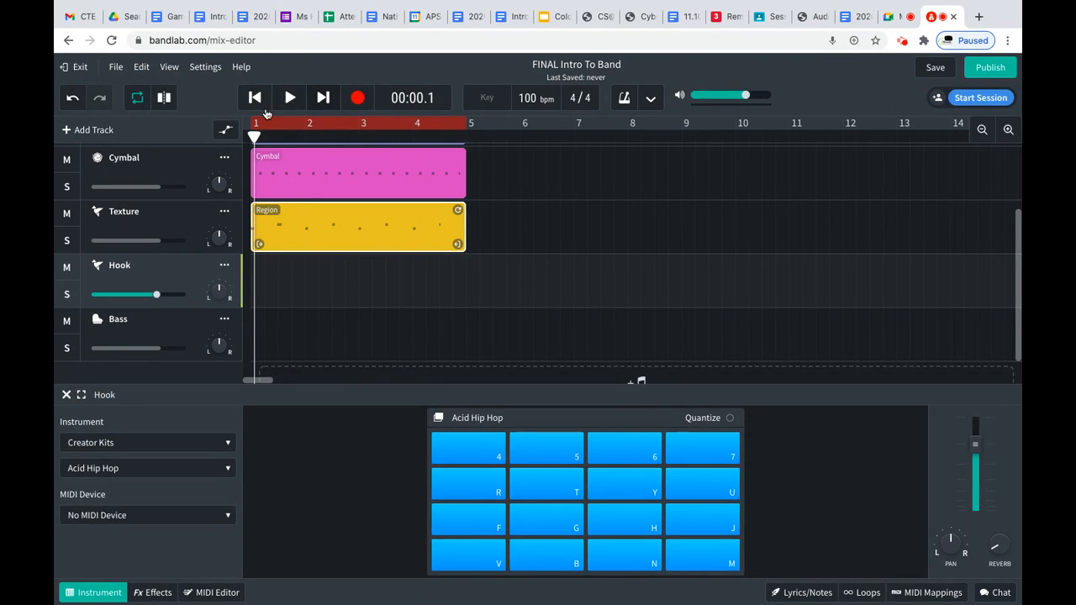
key("Return")
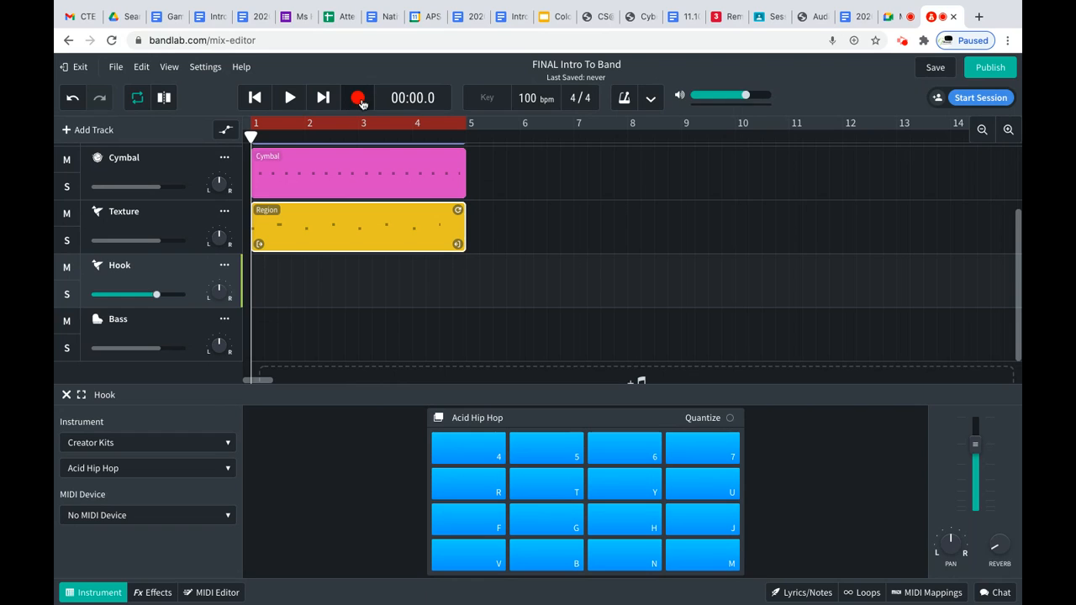
Step: Practise the hook's pad R and G pattern with playback stopped
key("r")
key("r")
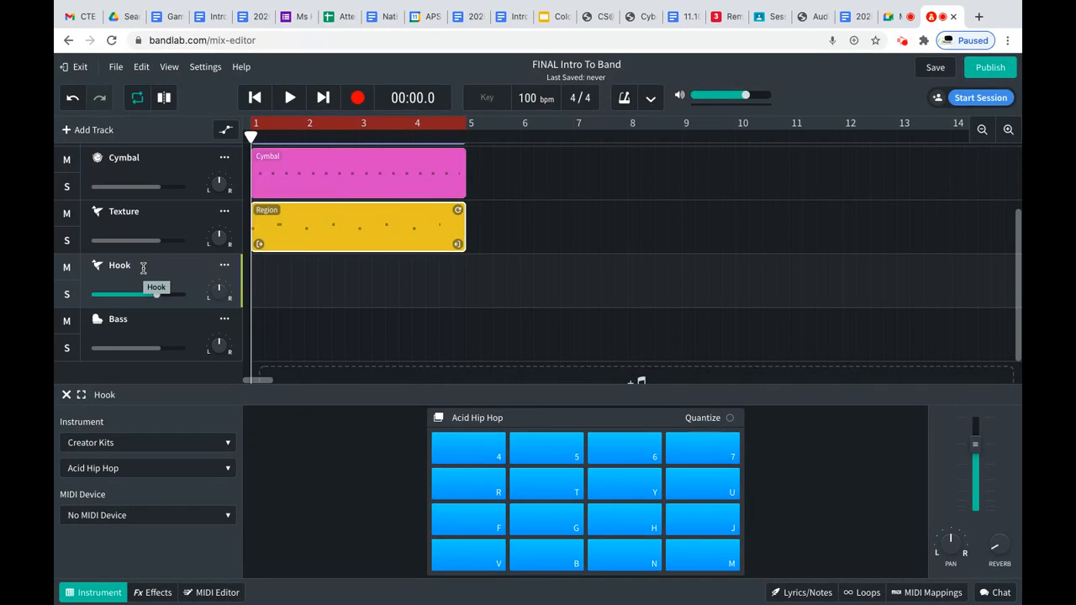
key("r")
key("g")
Step: Record four bars on the Hook track from the song's start, playing pad R repeatedly and adding pad G at the end
left_click(359, 99)
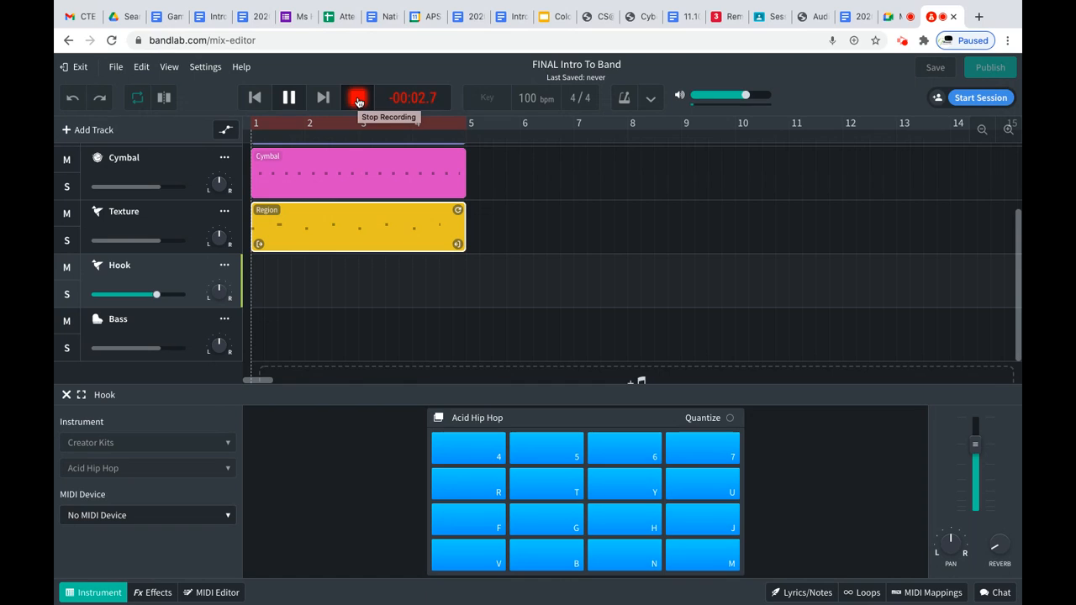
key("r")
key("r")
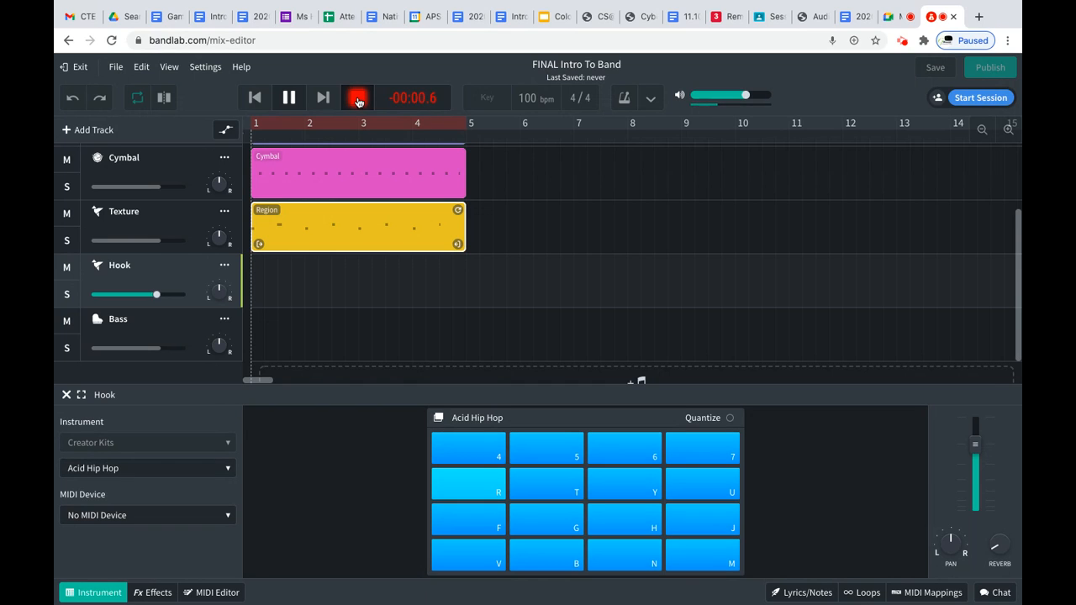
key("r")
key("r")
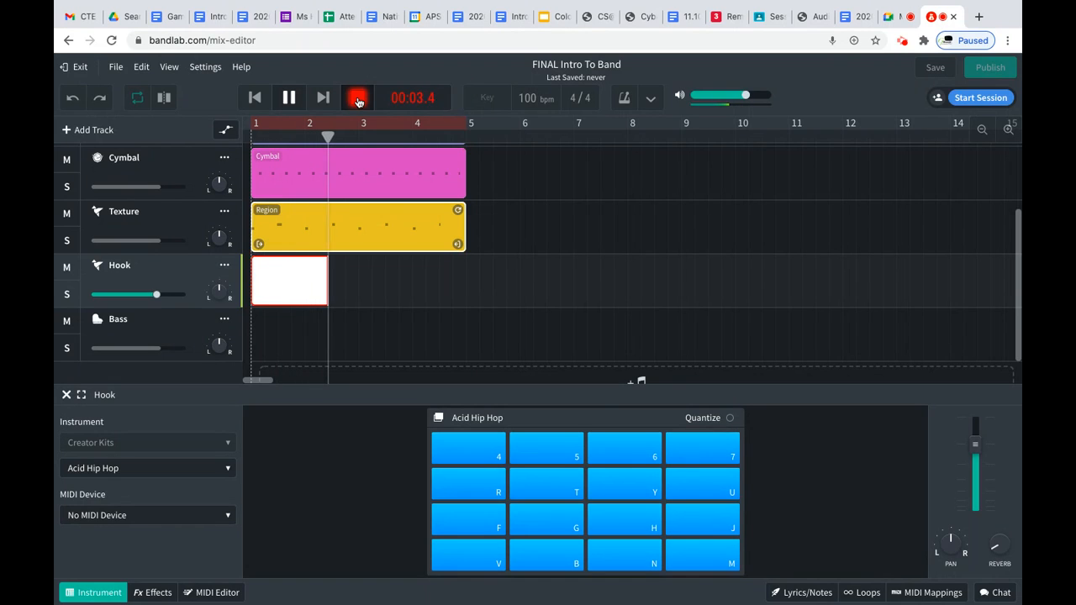
key("r")
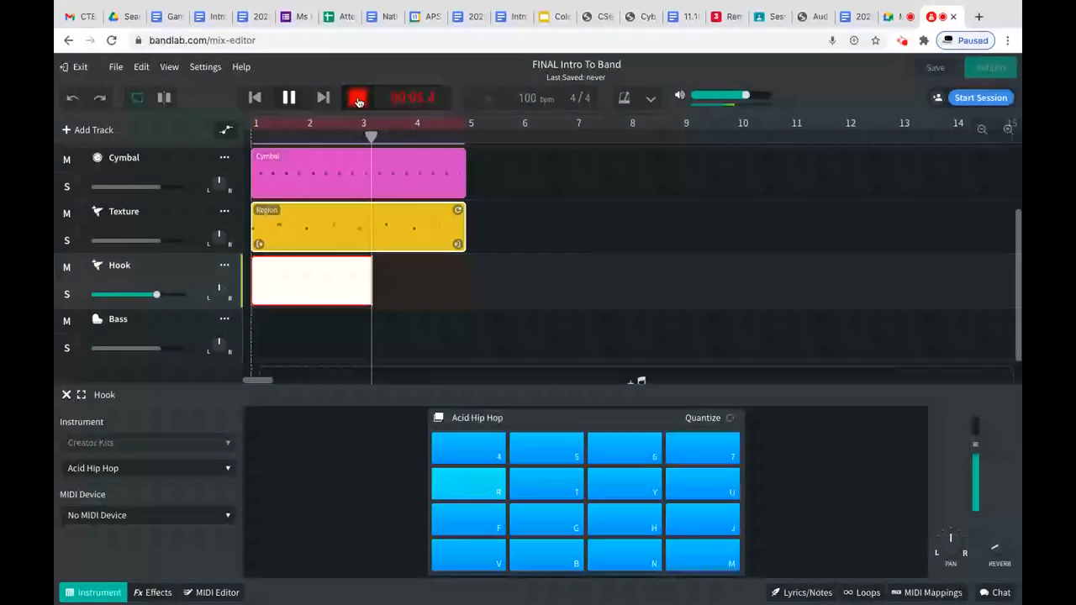
key("r")
key("r")
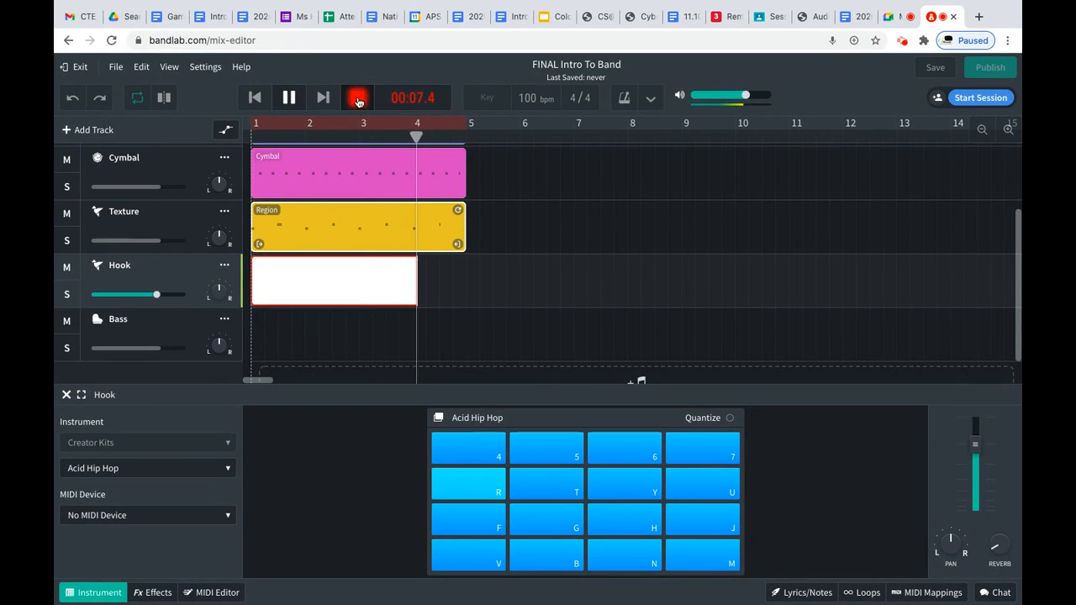
key("r")
key("g")
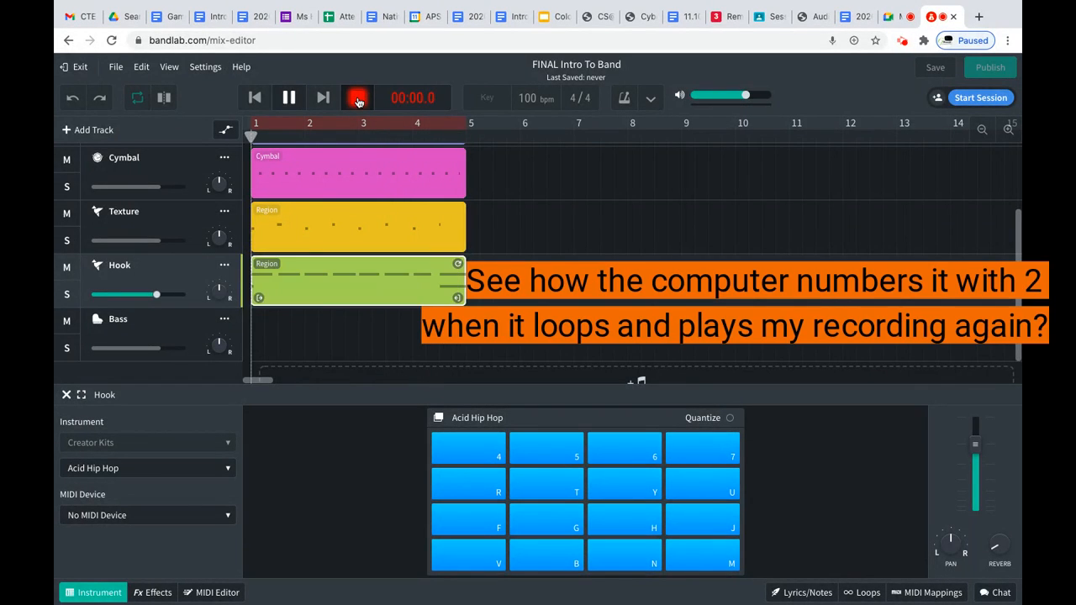
left_click(358, 101)
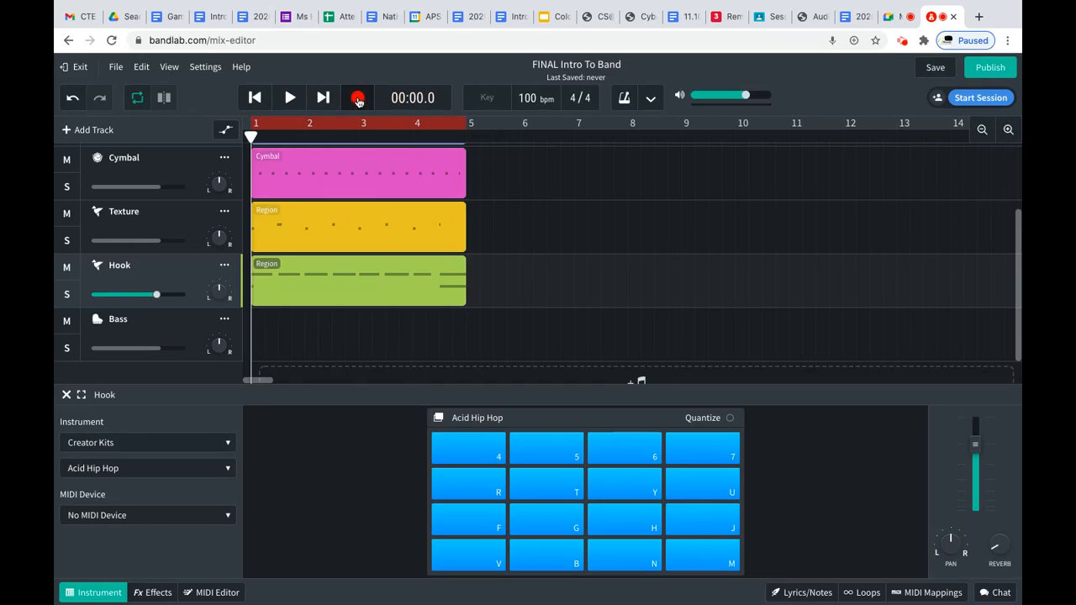
Step: Rename the recorded region on the Hook track to HOOK
left_click(316, 292)
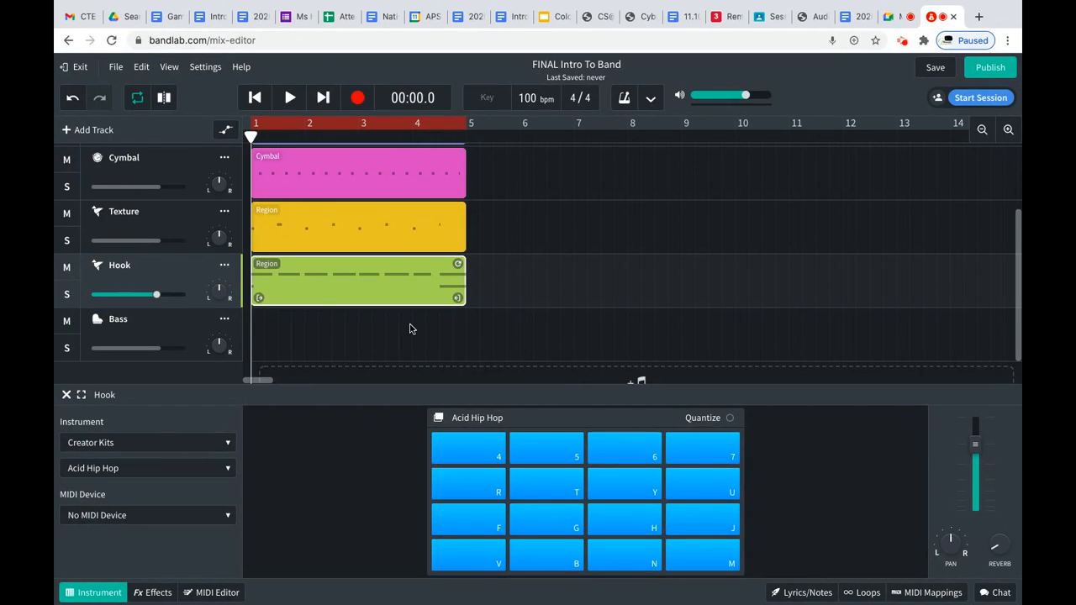
right_click(375, 293)
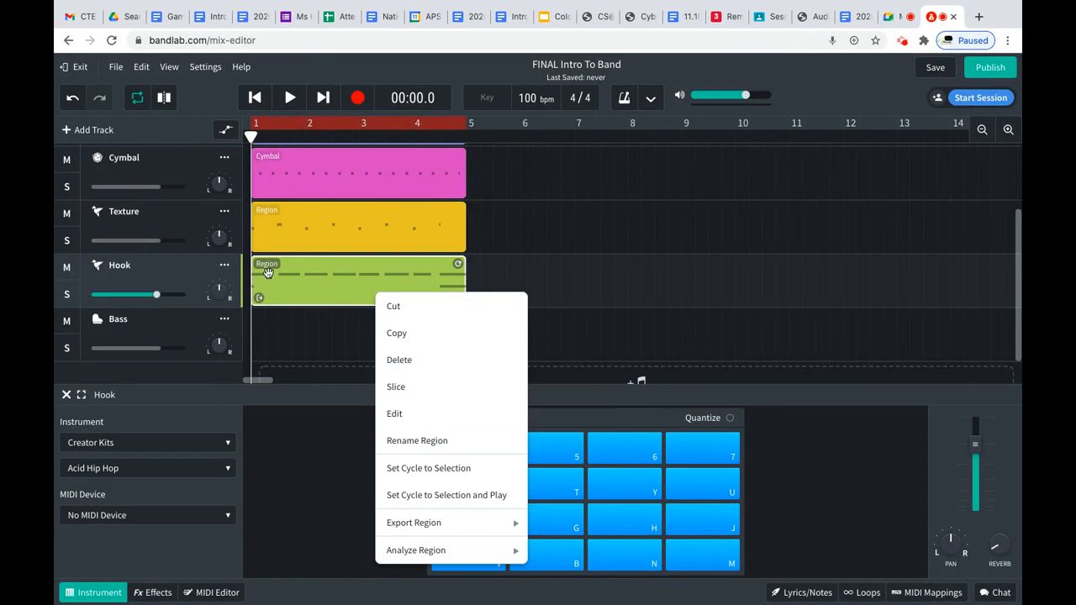
left_click(383, 440)
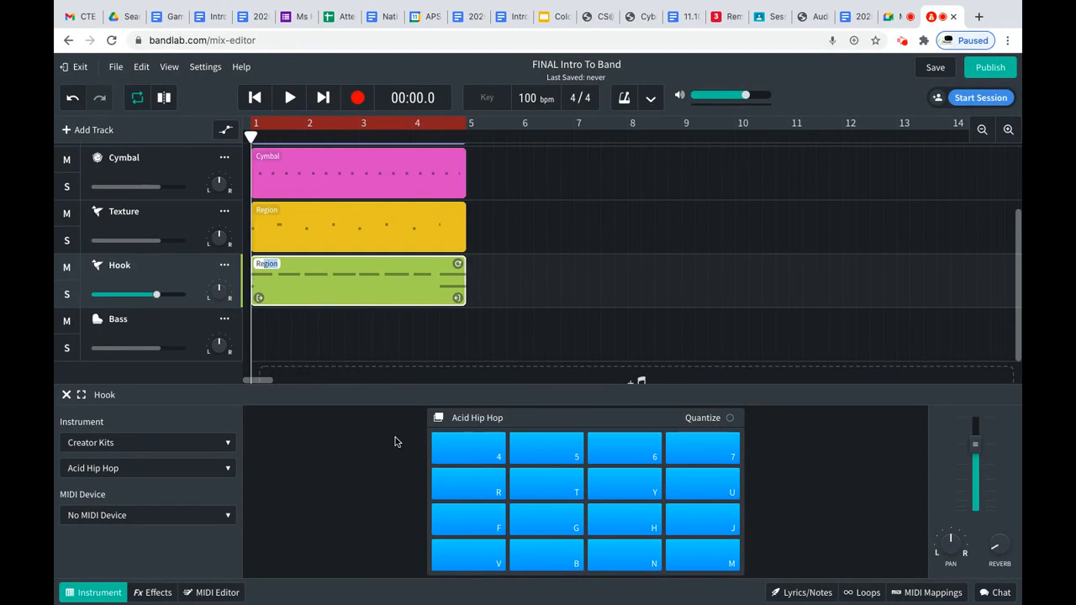
type("HOOK")
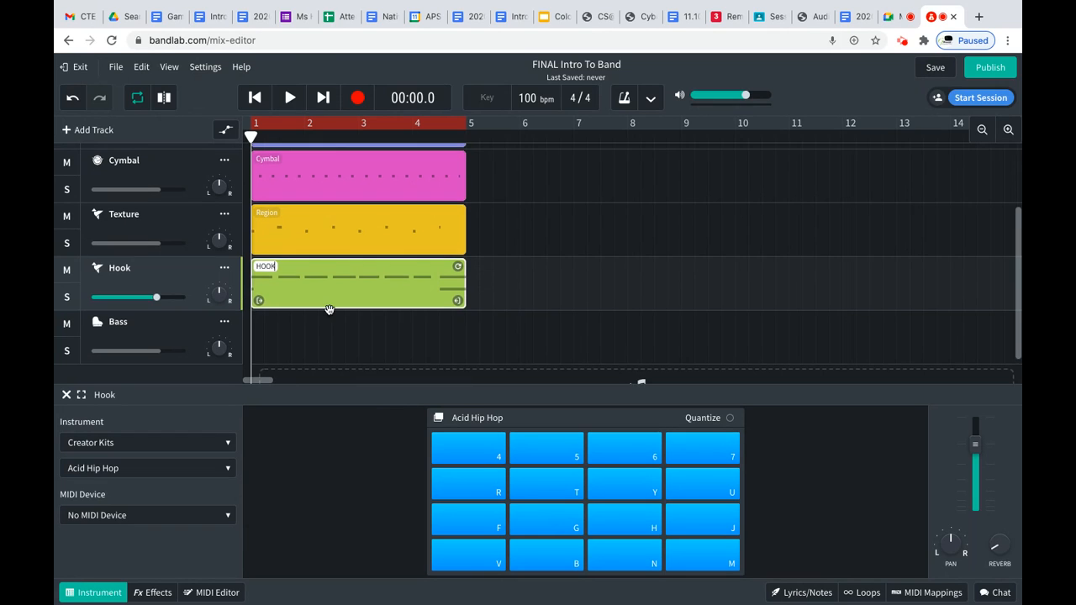
scroll(329, 310, "up", 2)
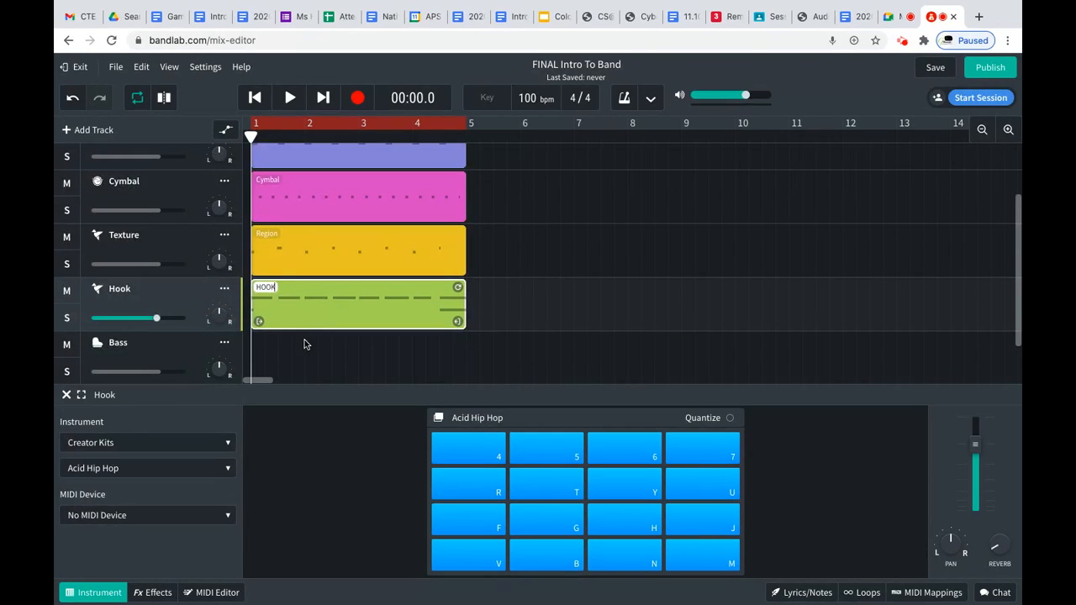
Step: Add the EQ3-M tone effect to the Voice/Mic ARTIST TAG track
left_click(286, 348)
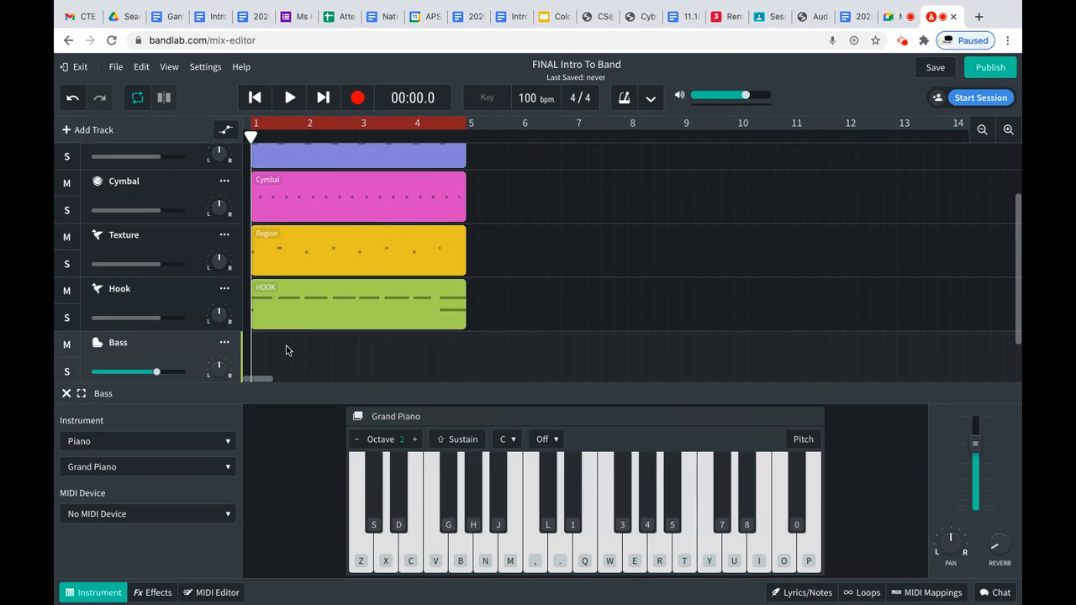
scroll(286, 347, "up", 1)
scroll(286, 346, "up", 3)
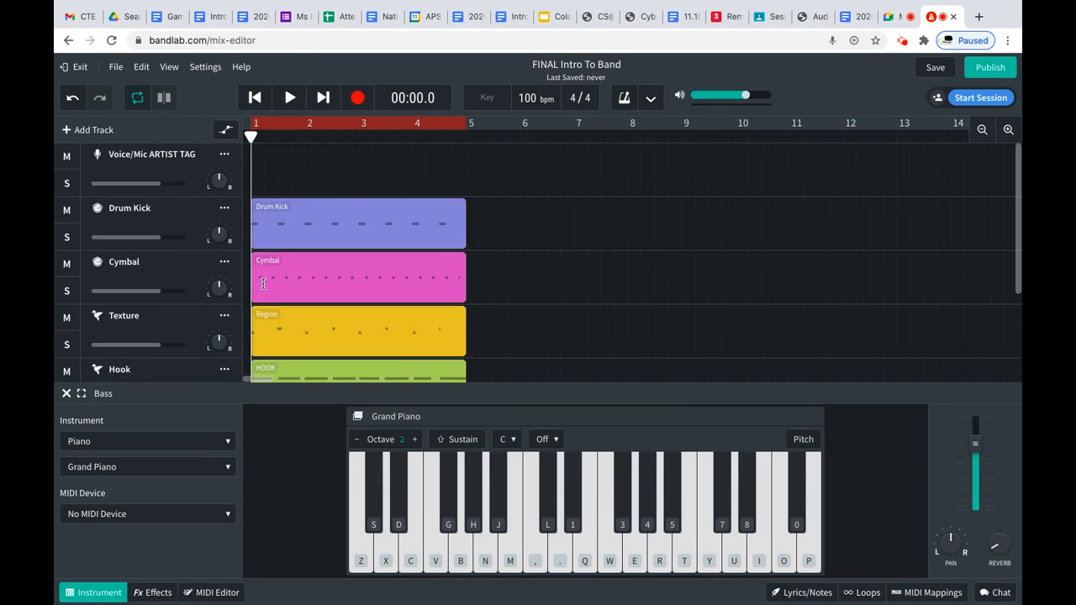
left_click(167, 174)
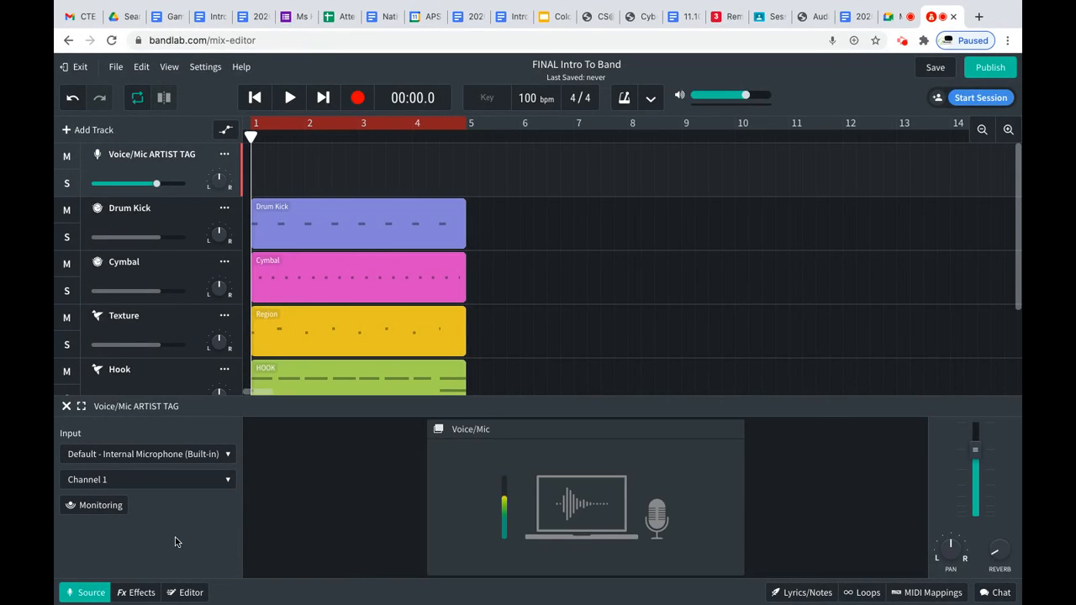
left_click(141, 593)
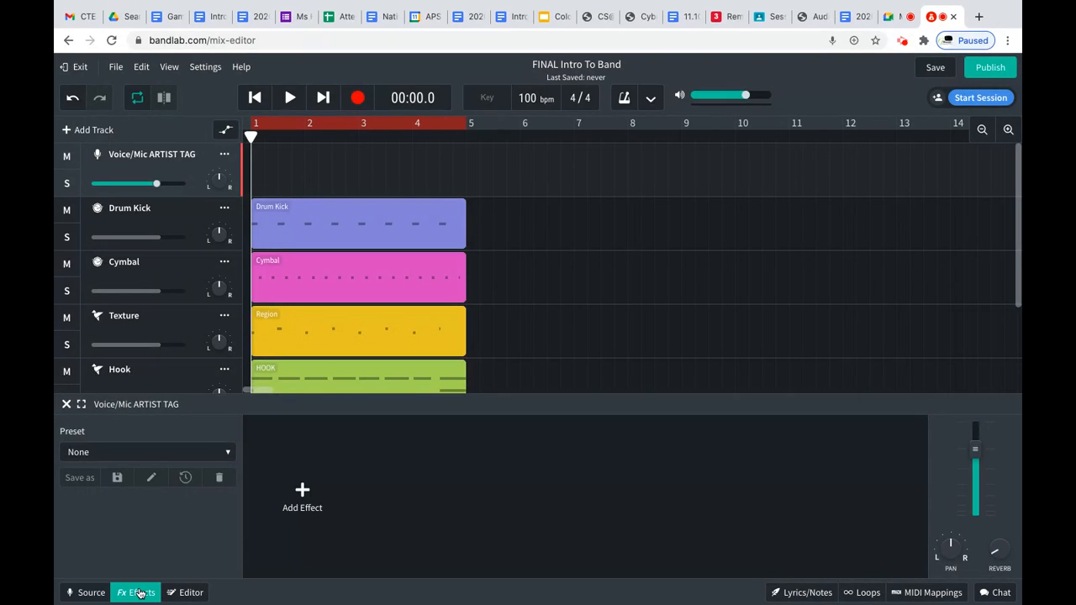
left_click(301, 492)
mouse_move(304, 492)
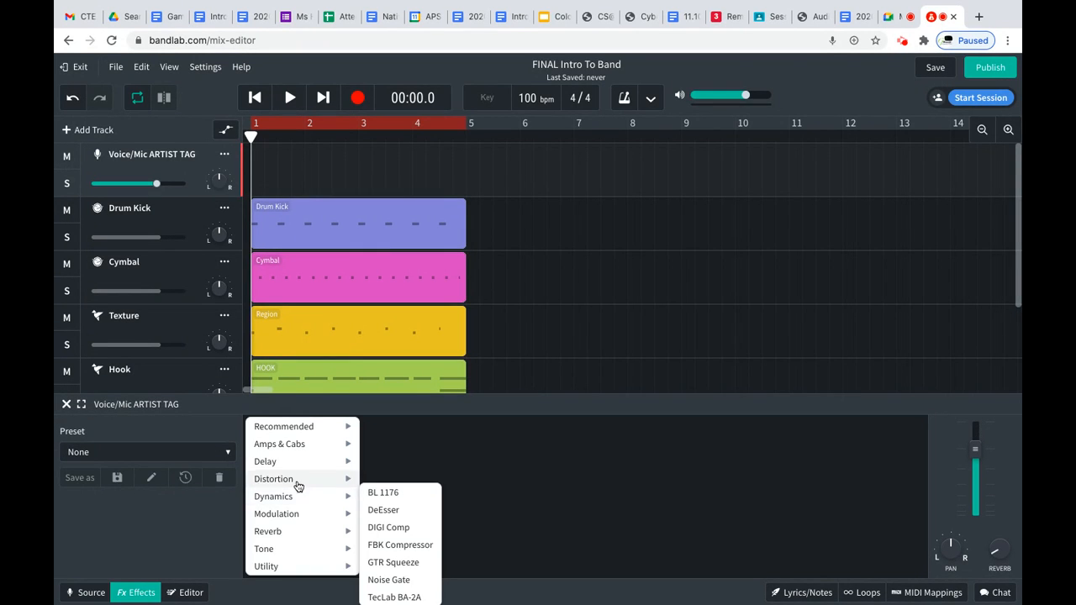
mouse_move(340, 480)
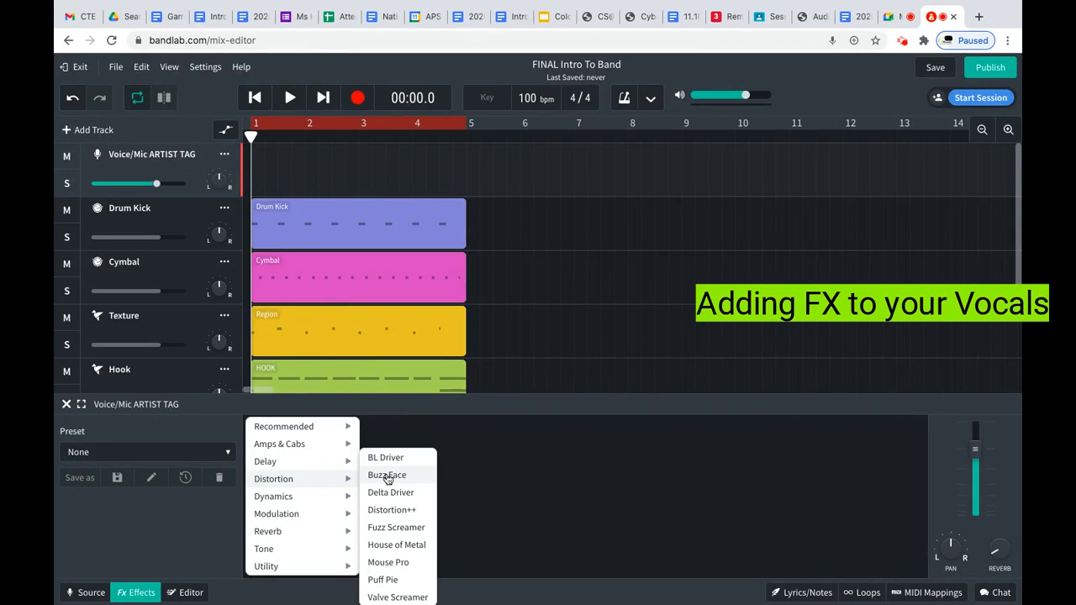
mouse_move(293, 550)
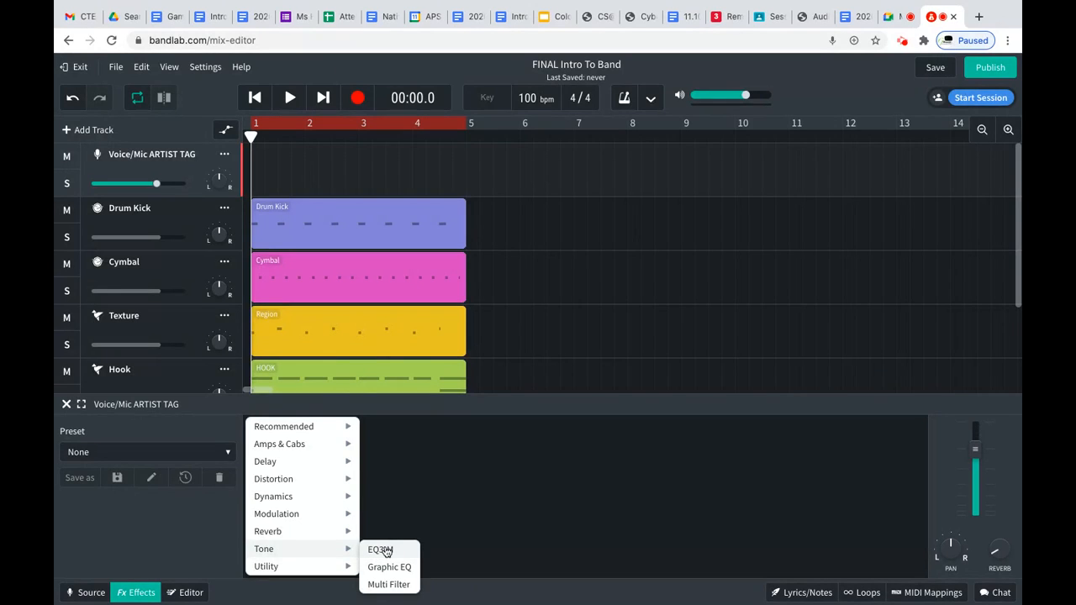
left_click(385, 550)
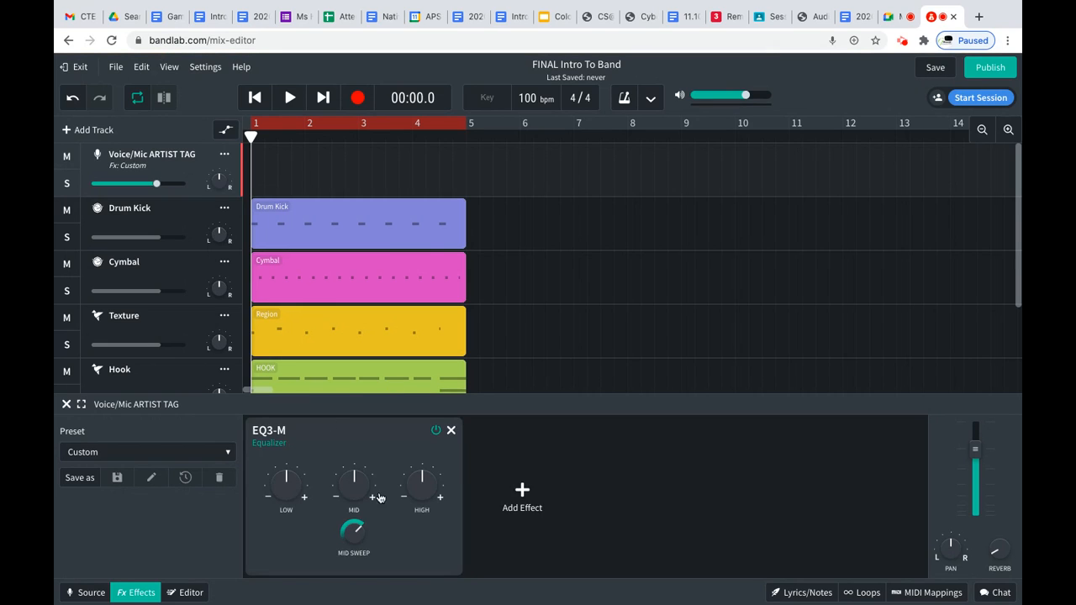
Step: Turn the EQ3-M's Low level on the voice track all the way down
mouse_move(286, 477)
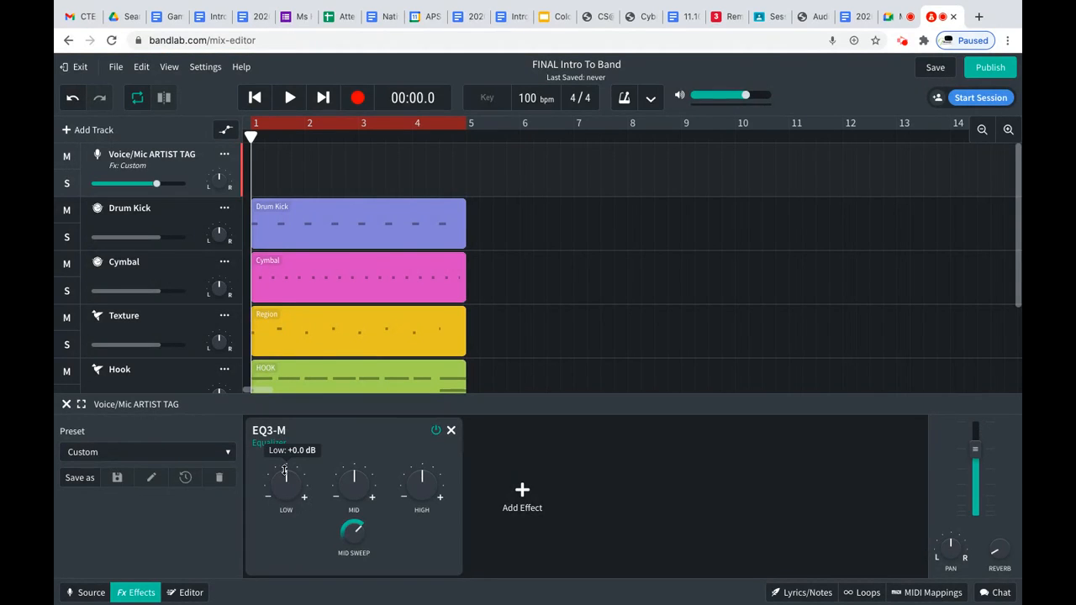
left_click_drag(274, 491, 276, 515)
left_click_drag(280, 494, 279, 506)
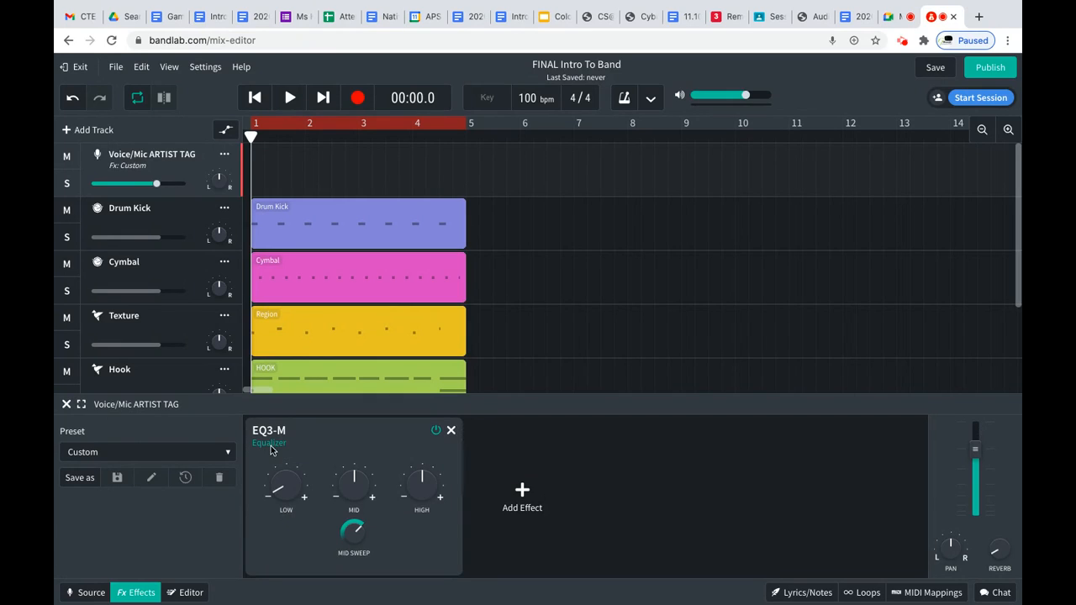
mouse_move(276, 510)
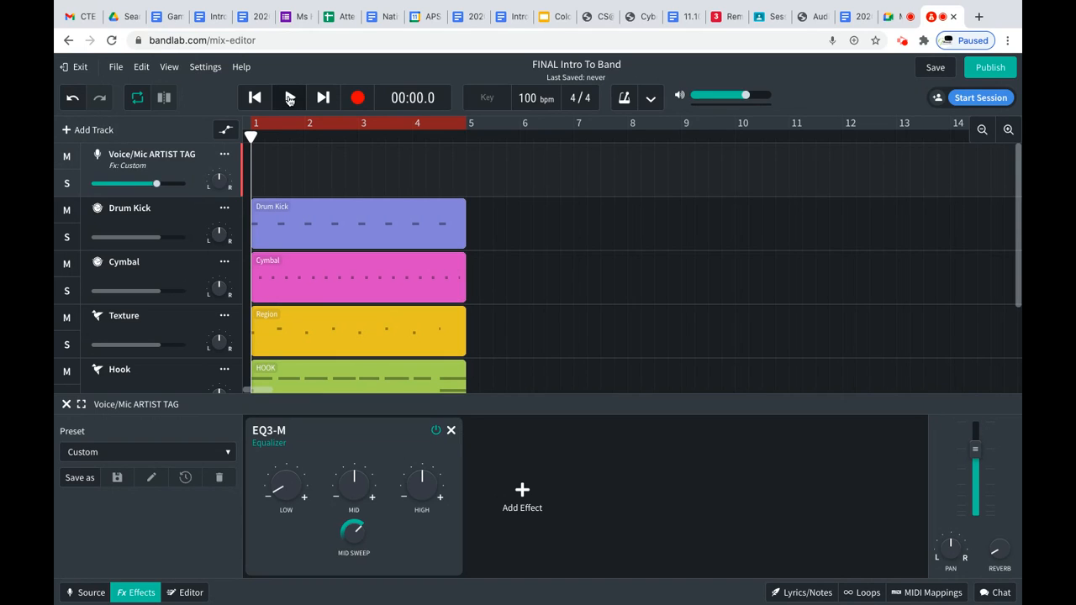
Step: Record a trial vocal take on the Voice/Mic ARTIST TAG track and delete it after a short playback
left_click(358, 98)
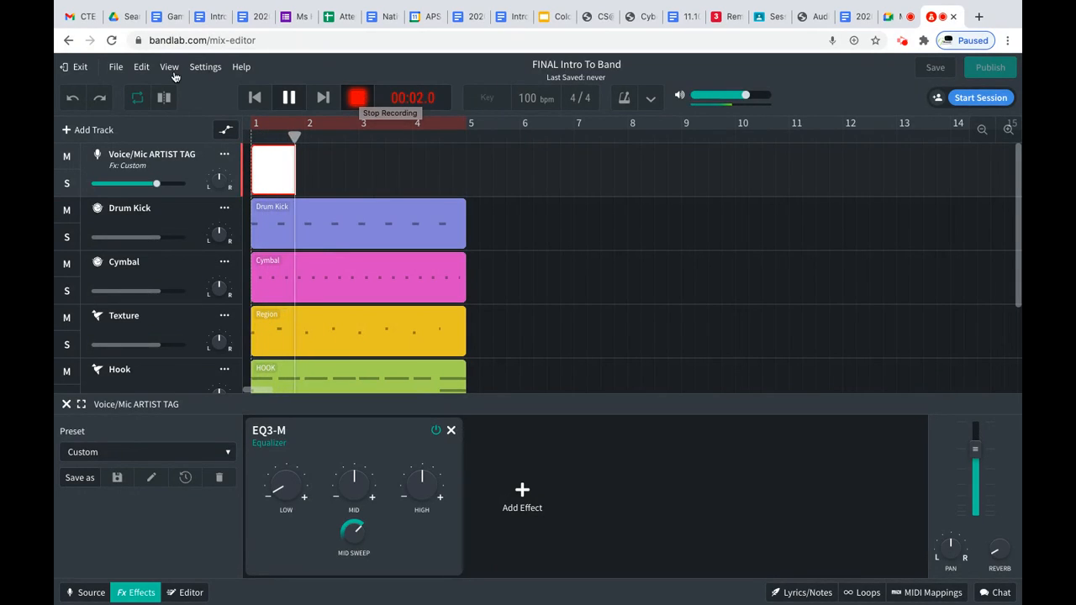
key("space")
key("space")
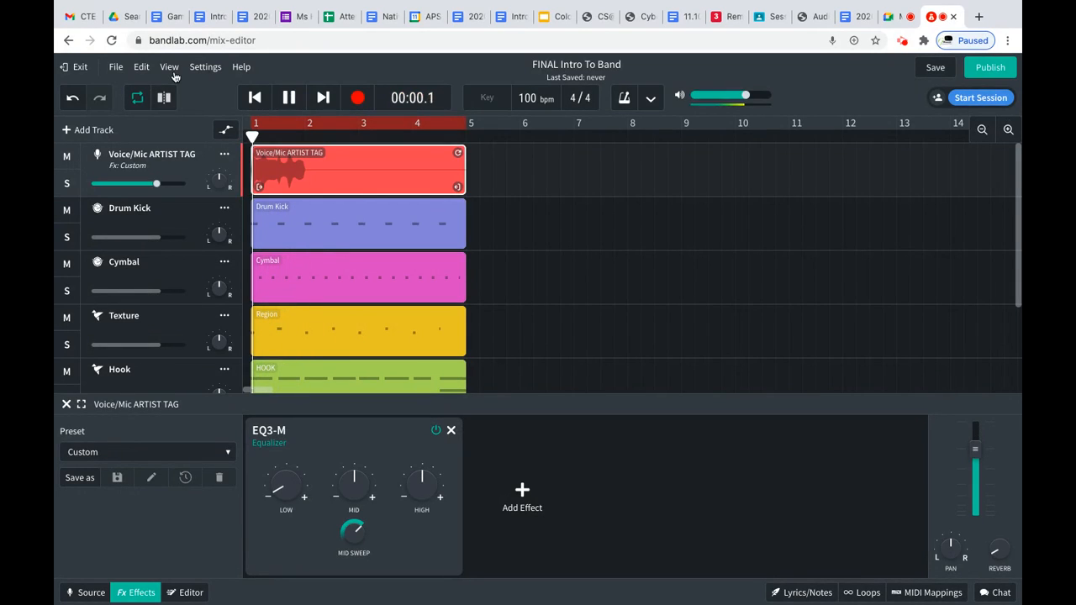
key("space")
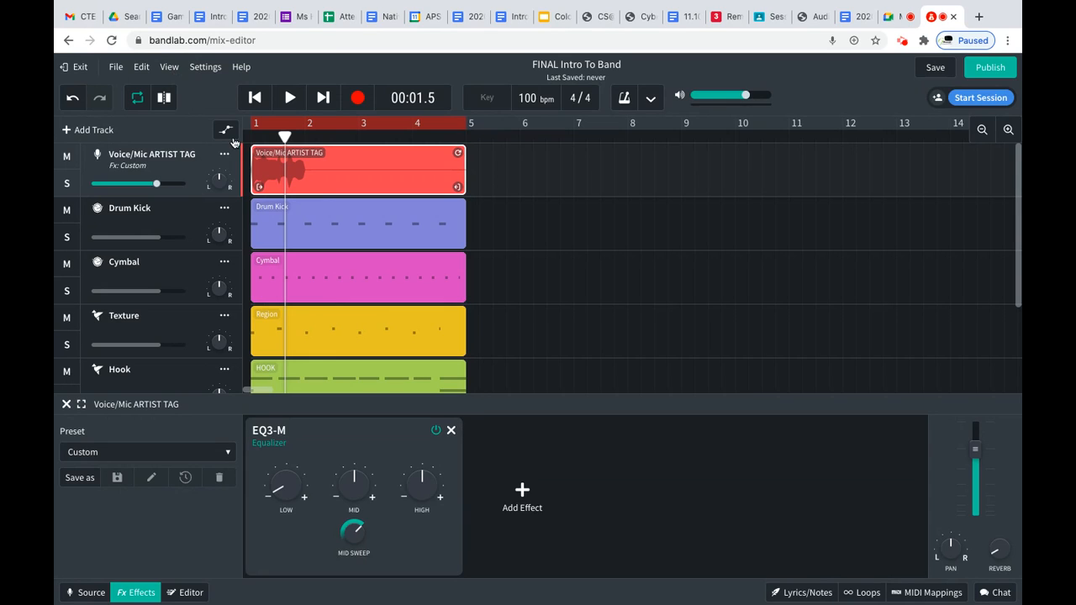
key("Delete")
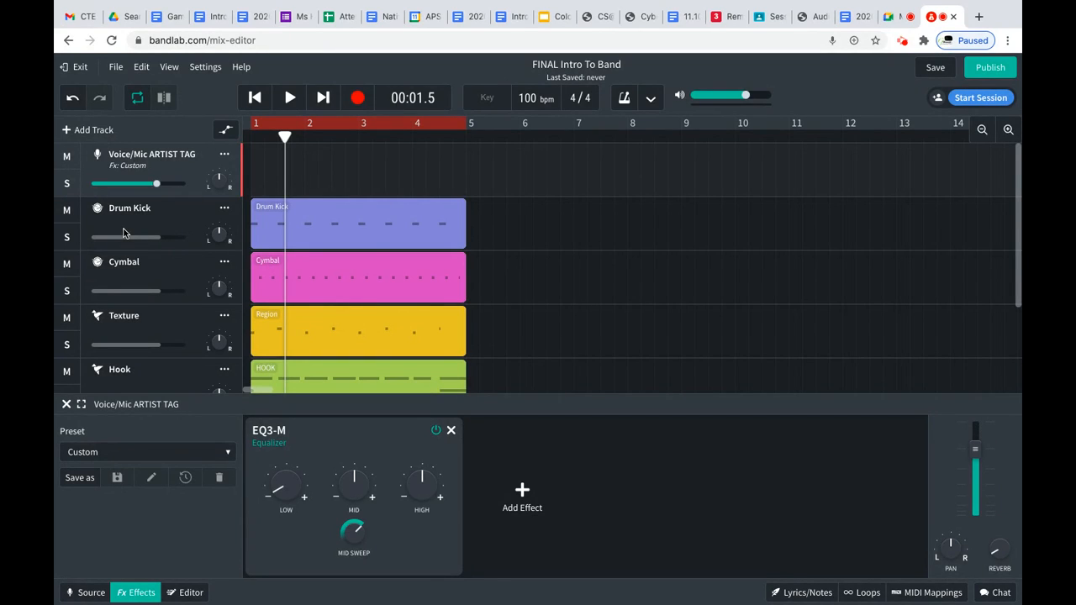
Step: Lower the volumes of the Drum Kick, Cymbal and Texture tracks and solo the Voice/Mic ARTIST TAG track
left_click(157, 239)
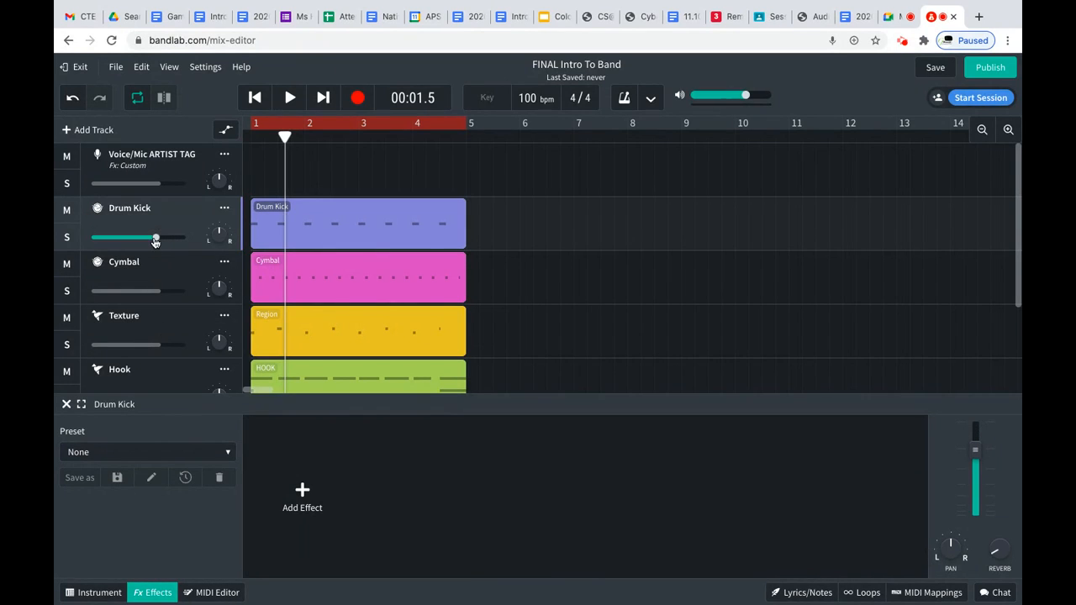
left_click_drag(155, 239, 137, 240)
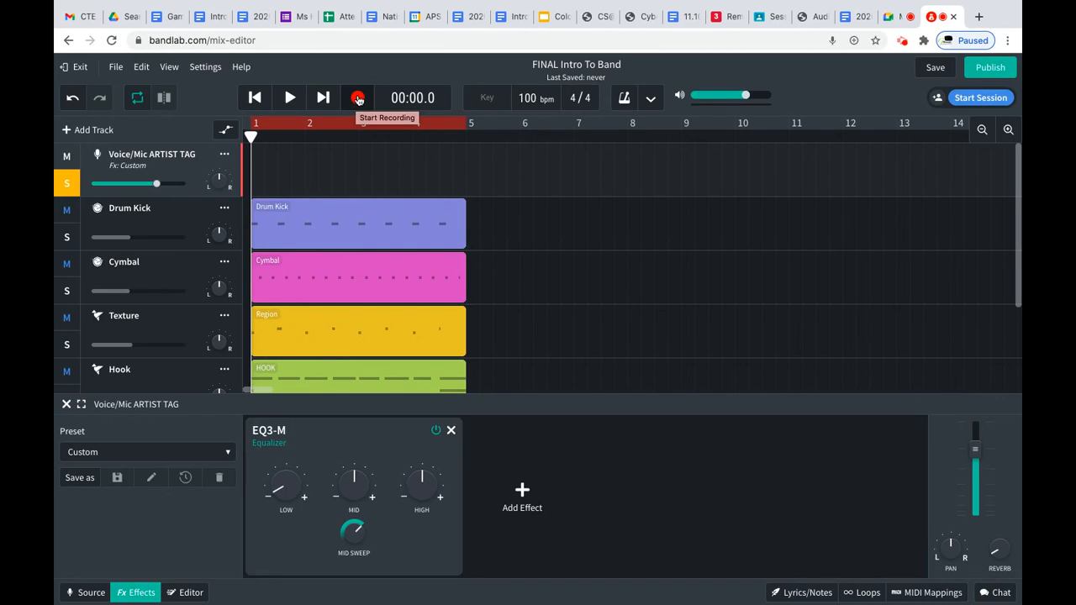
Step: Record a new vocal take on the soloed Voice/Mic ARTIST TAG track from the song's start
left_click(357, 100)
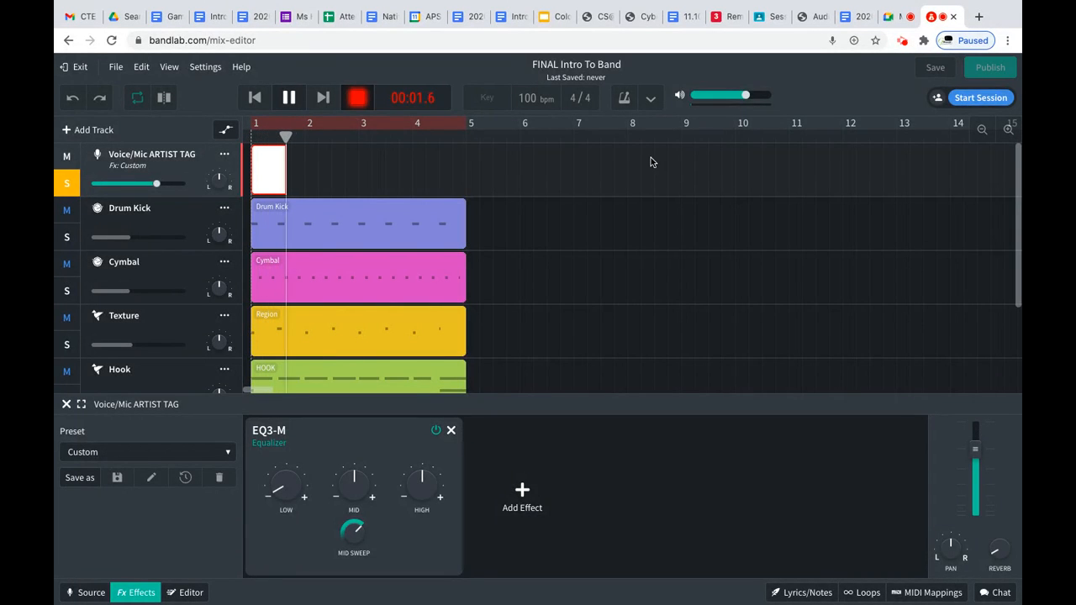
left_click(289, 98)
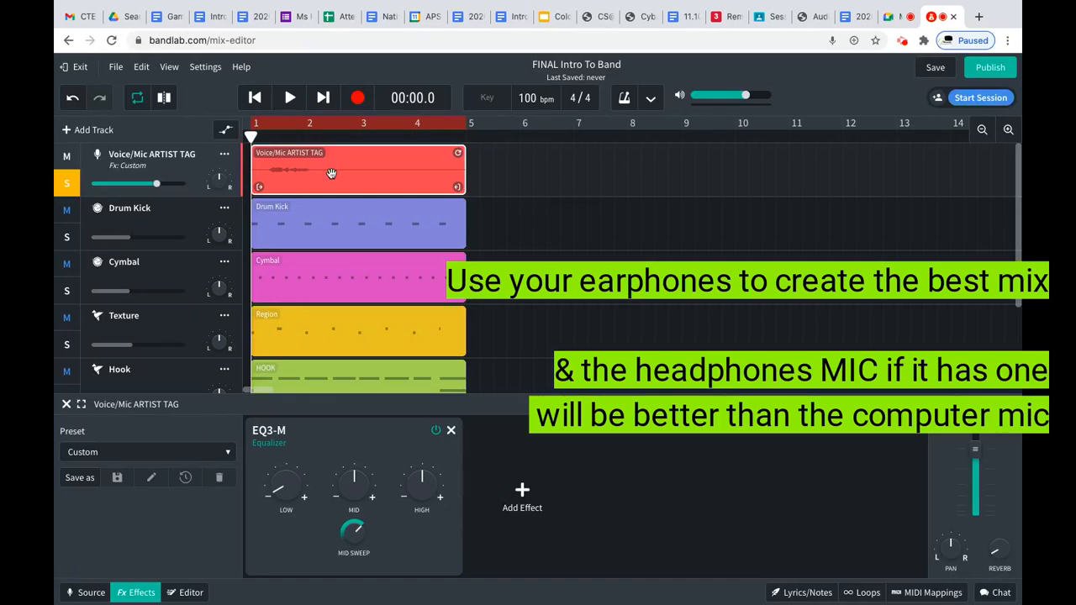
Step: Raise the Voice/Mic ARTIST TAG track's volume to maximum and play the new take back
left_click_drag(155, 185, 181, 184)
left_click(225, 131)
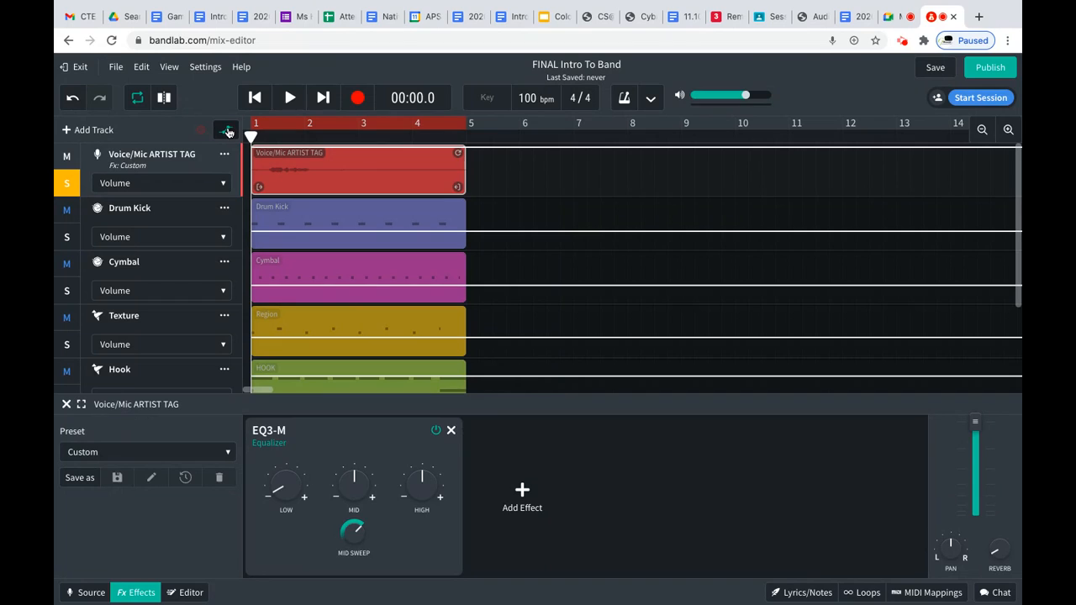
left_click(223, 132)
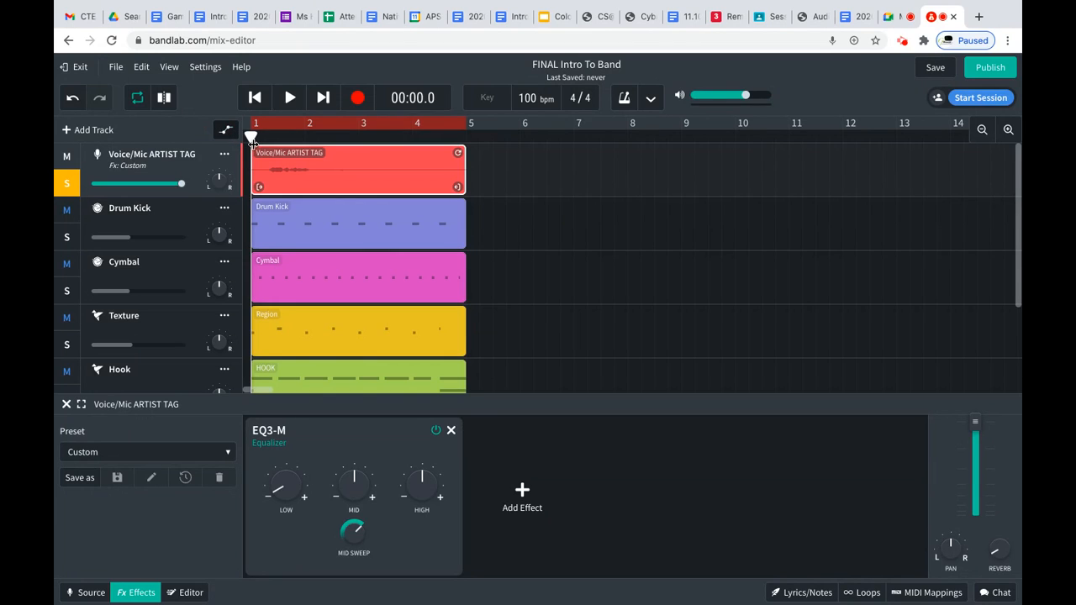
left_click(288, 99)
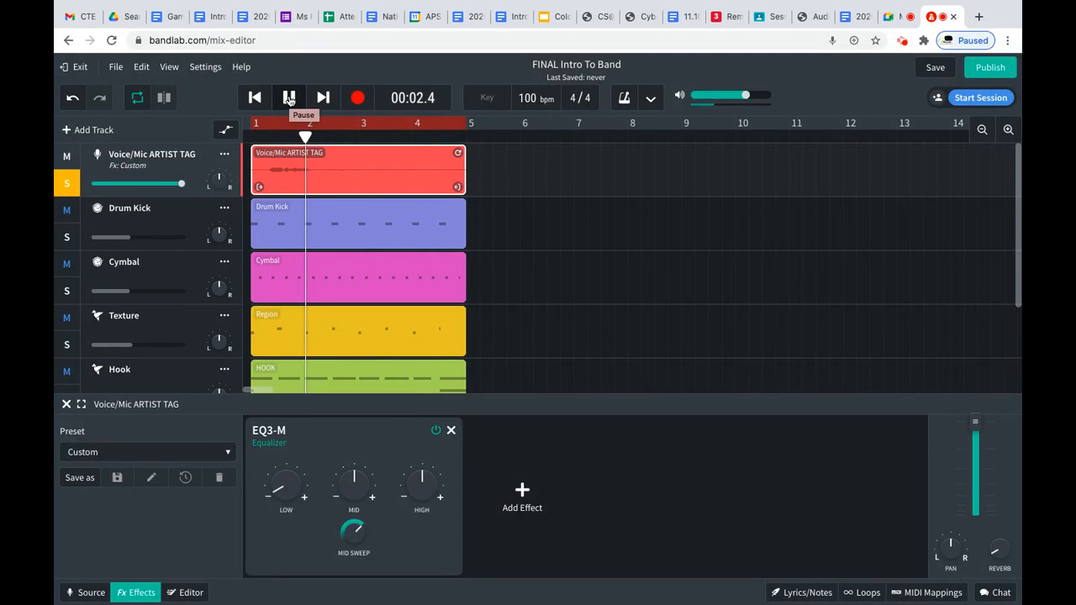
left_click(288, 99)
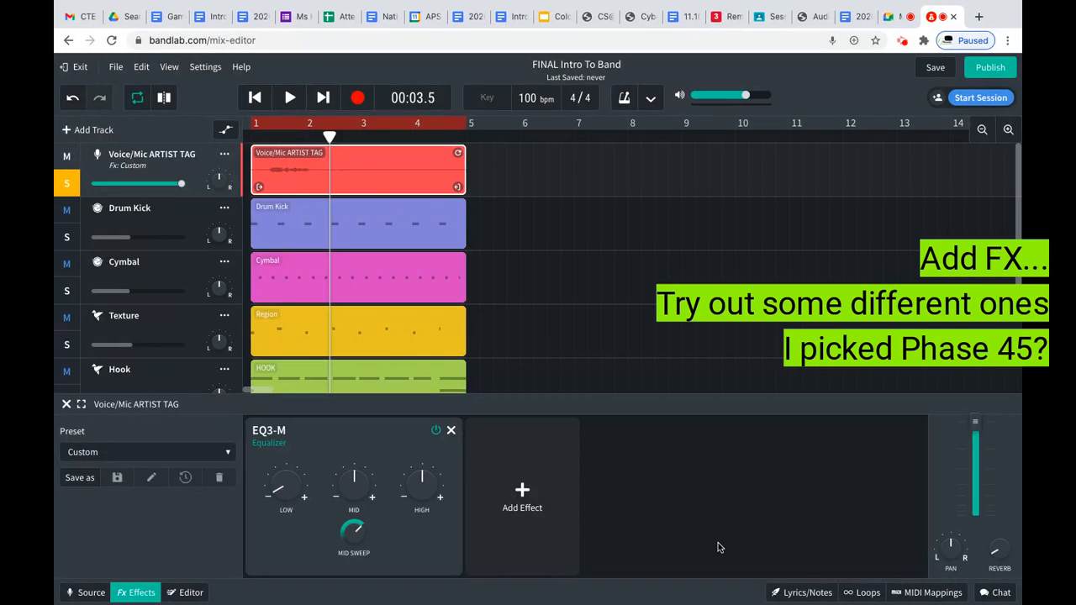
Step: Add the Phase 45 modulation effect to the voice track, and shorten the vocal region and the loop to end shortly after bar 2 begins
left_click(533, 495)
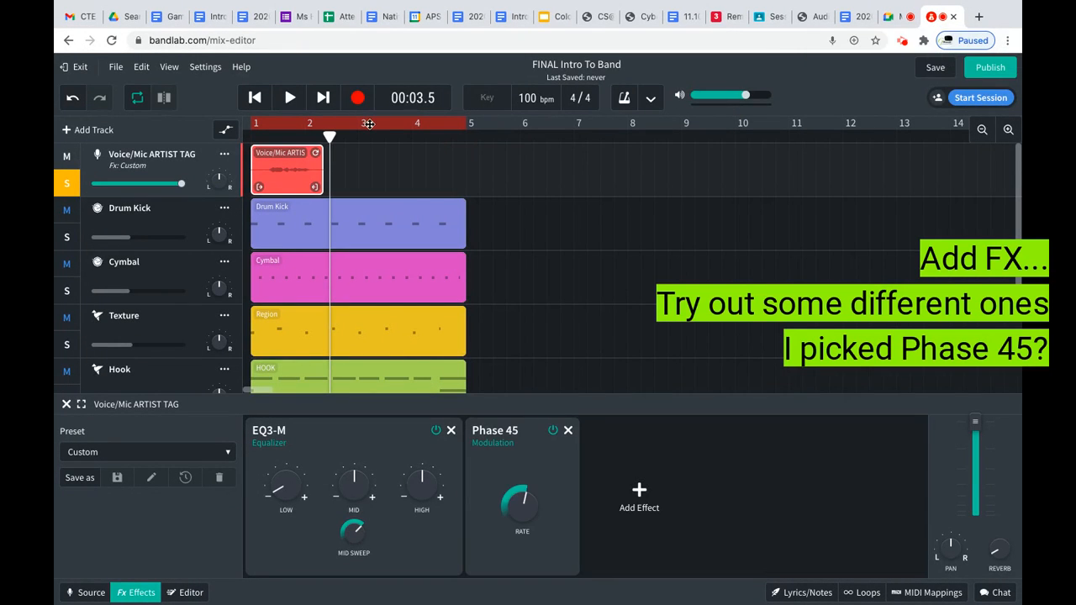
left_click_drag(465, 124, 328, 134)
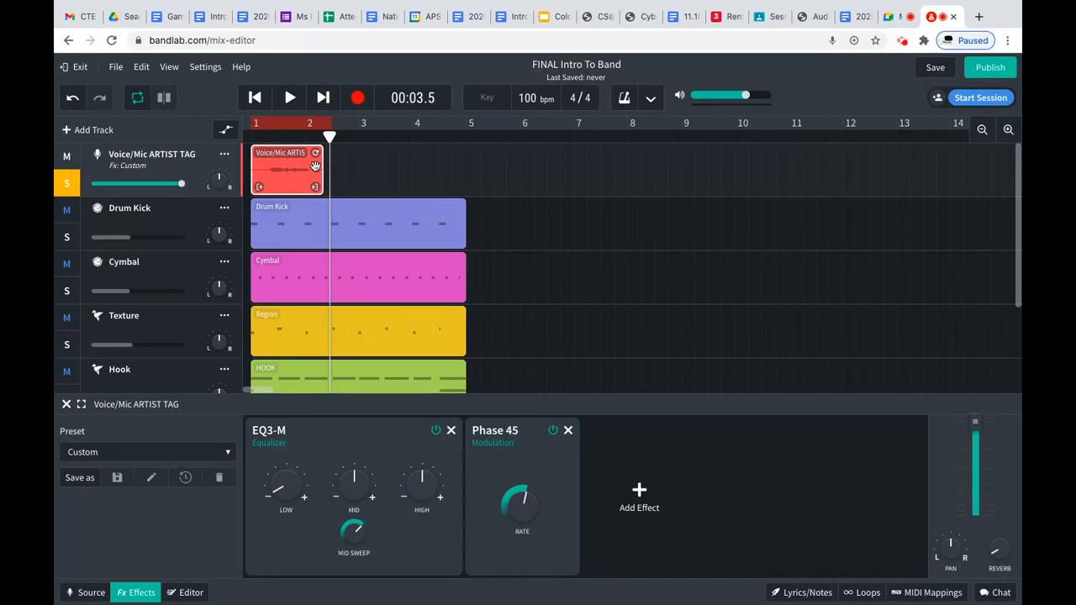
Step: Play the shortened vocal loop and turn the Phase 45 rate down to 0.0
left_click(288, 99)
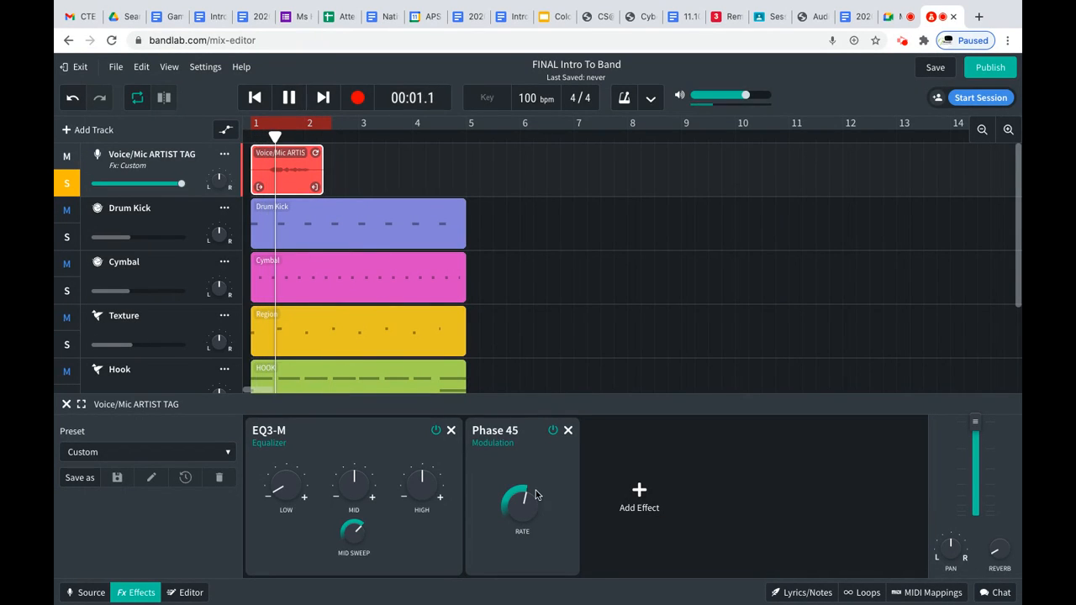
left_click_drag(532, 499, 524, 567)
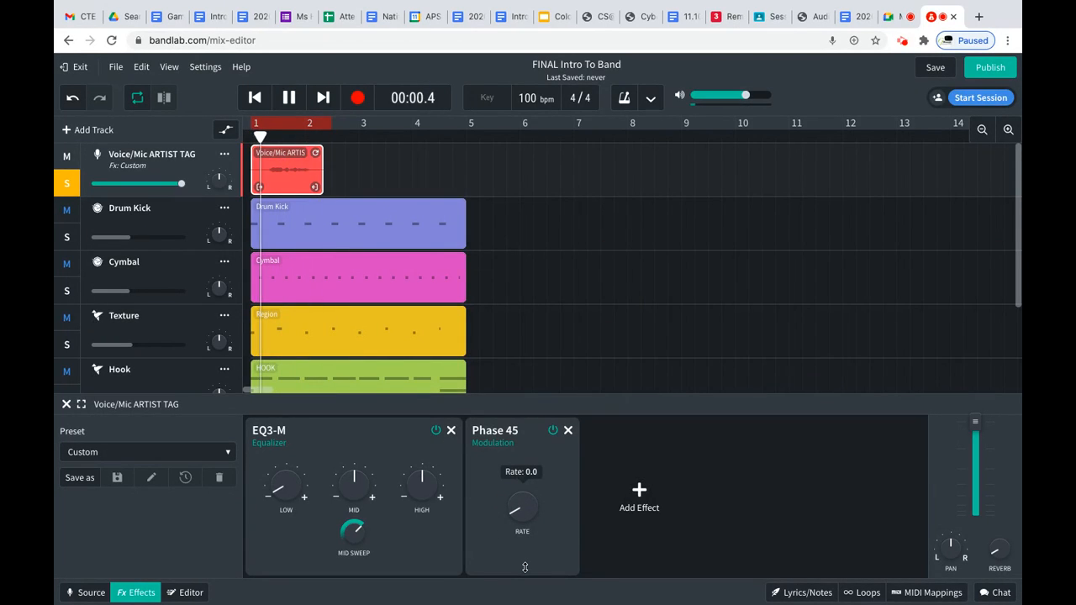
Step: Replace the Phase 45 effect with the Buzz Face distortion and raise its fuzz level
left_click(525, 567)
mouse_move(525, 478)
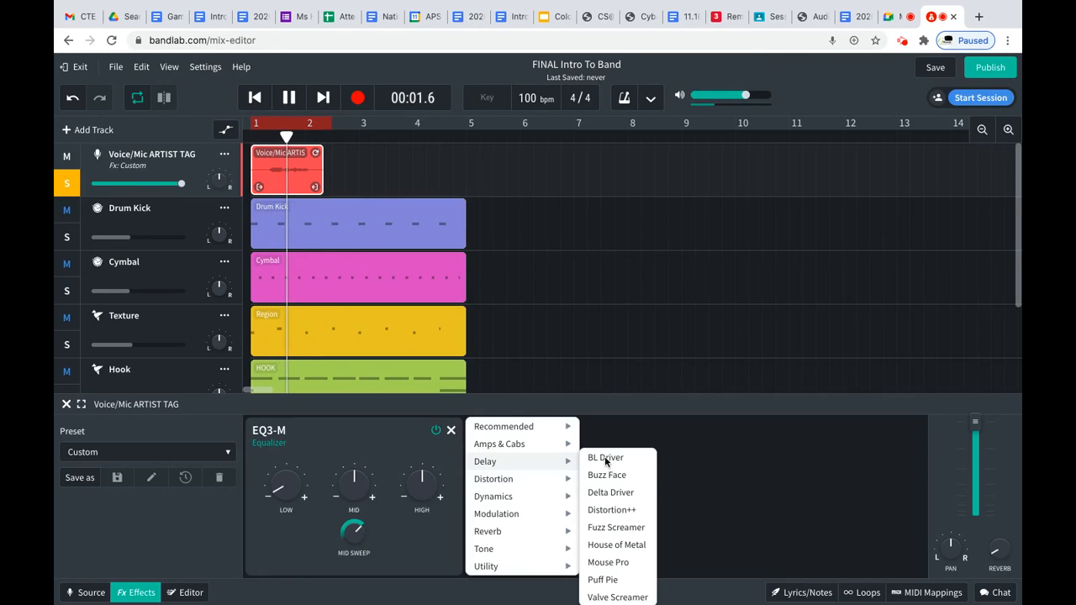
left_click(627, 476)
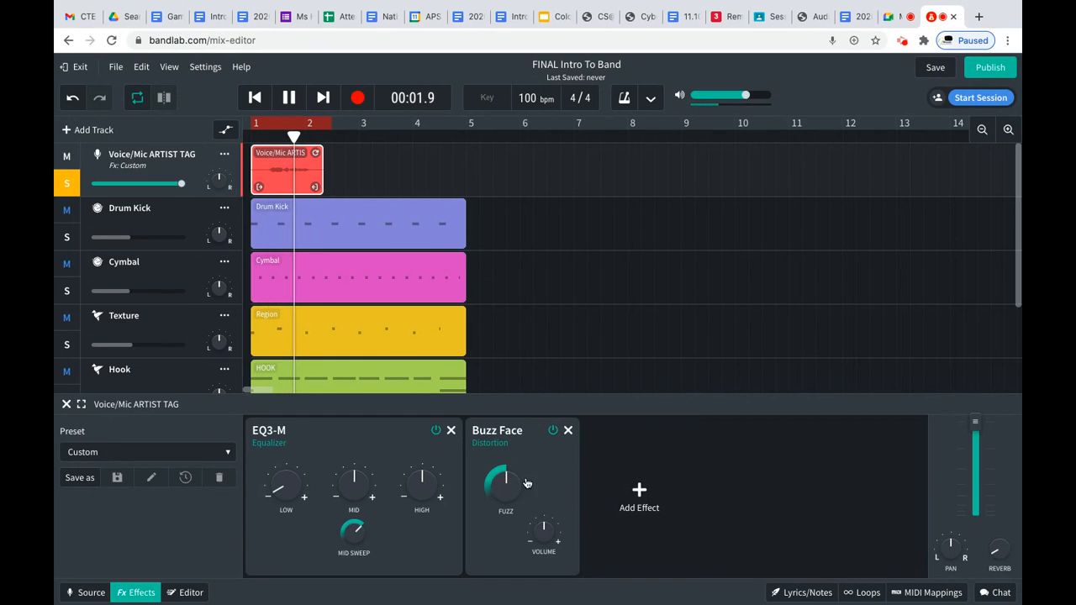
left_click_drag(507, 472, 536, 421)
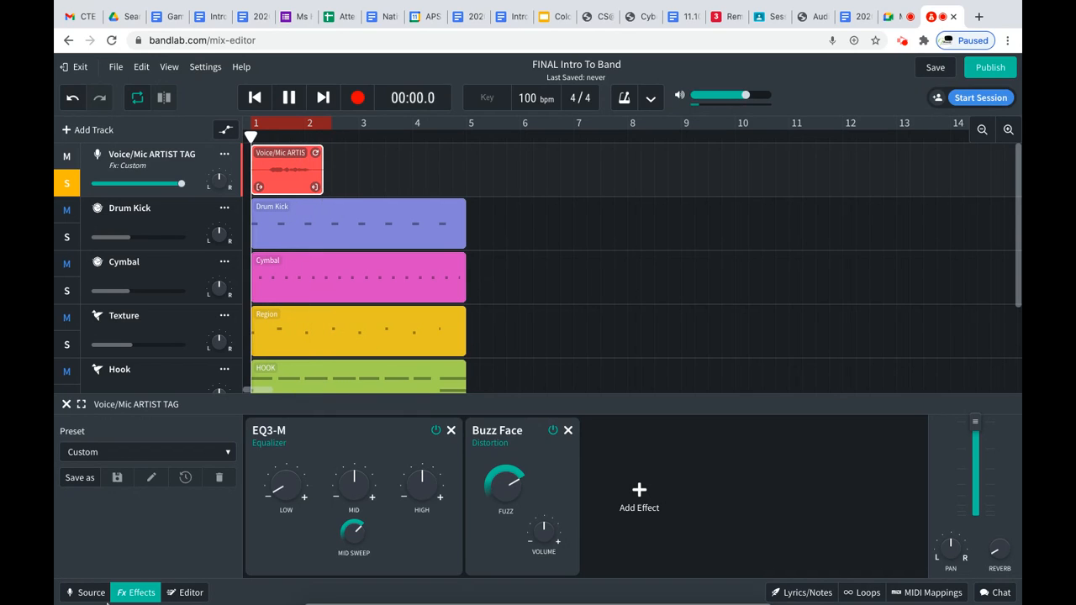
Step: Add the Distortion++ effect after Buzz Face and set its distortion to 8.2
left_click(635, 550)
mouse_move(639, 502)
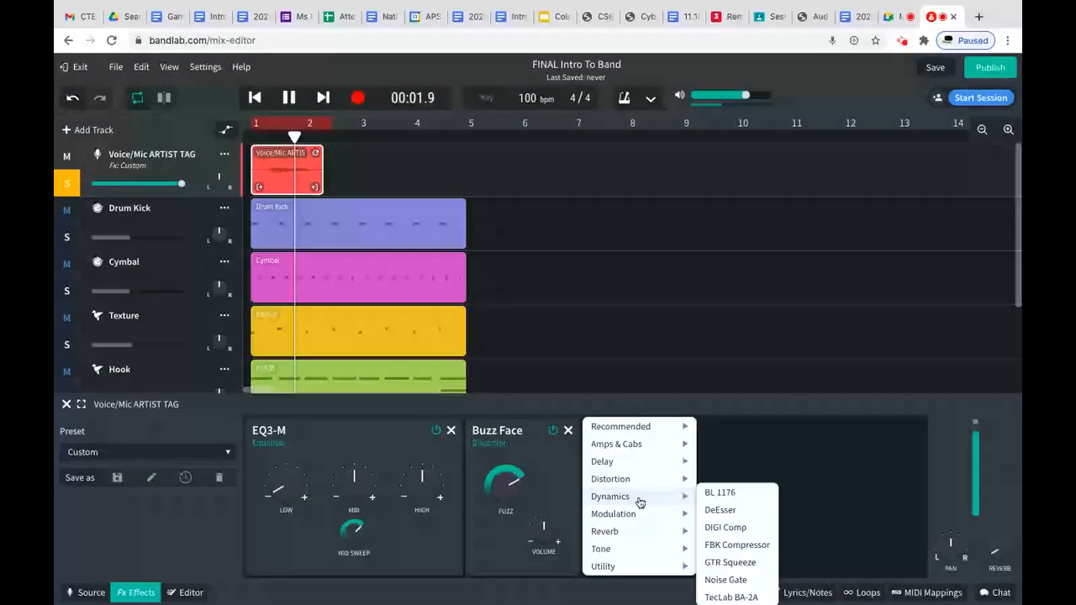
mouse_move(632, 479)
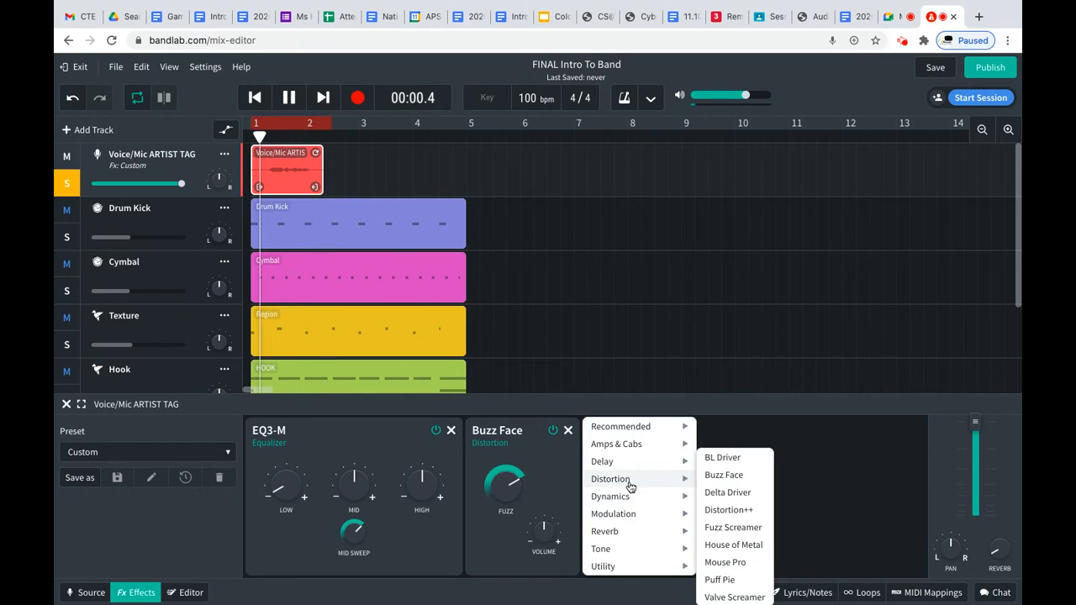
left_click(728, 509)
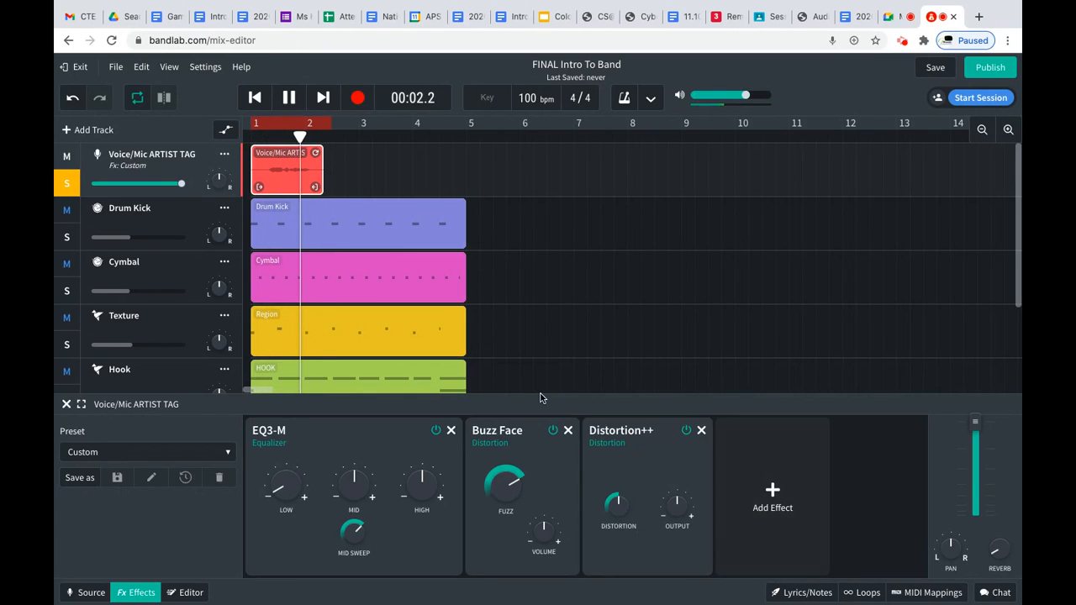
mouse_move(619, 503)
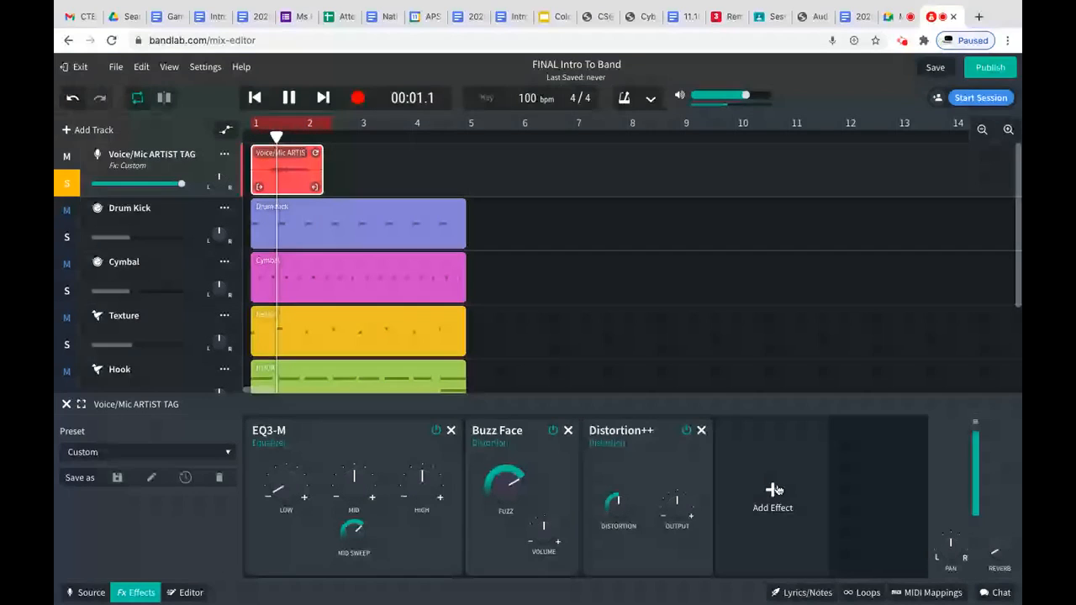
left_click_drag(601, 511, 683, 438)
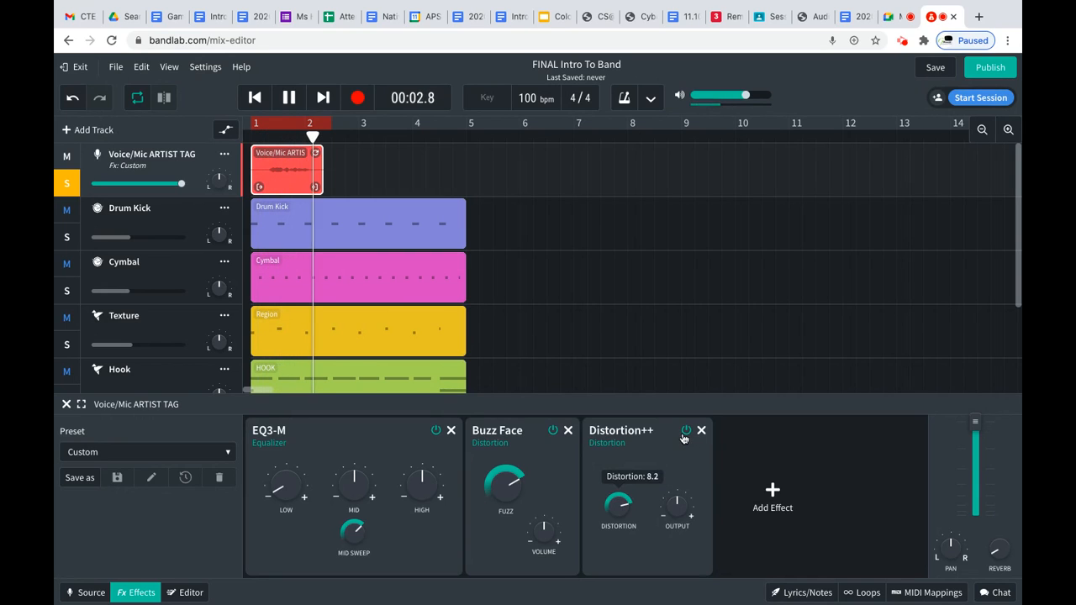
Step: Add a Graphic EQ after Distortion++ on the voice track, boost its 6.4k band and stop playback
left_click(772, 492)
mouse_move(770, 490)
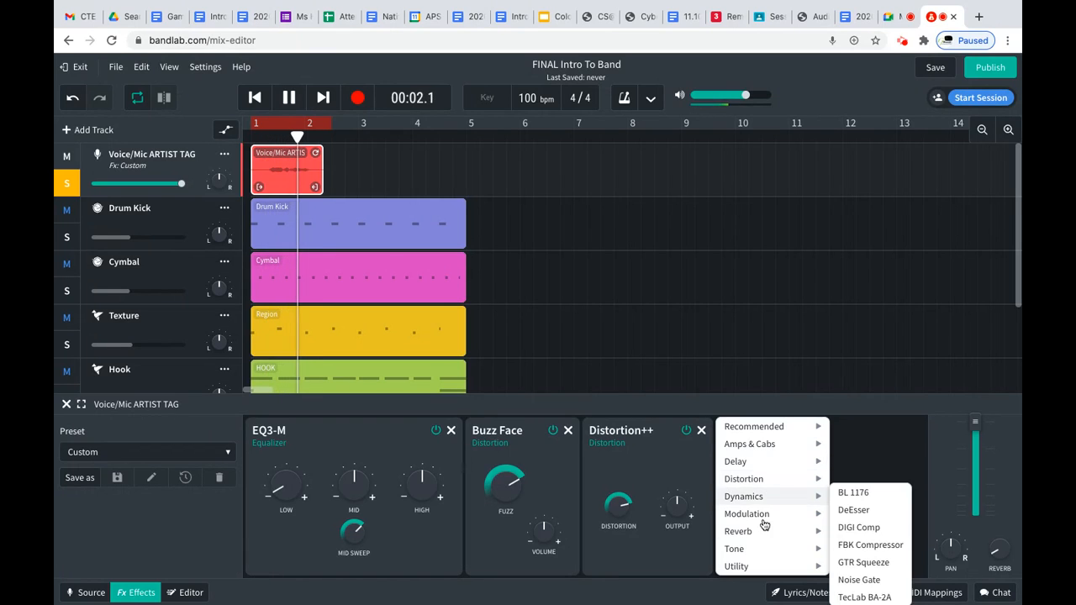
mouse_move(754, 554)
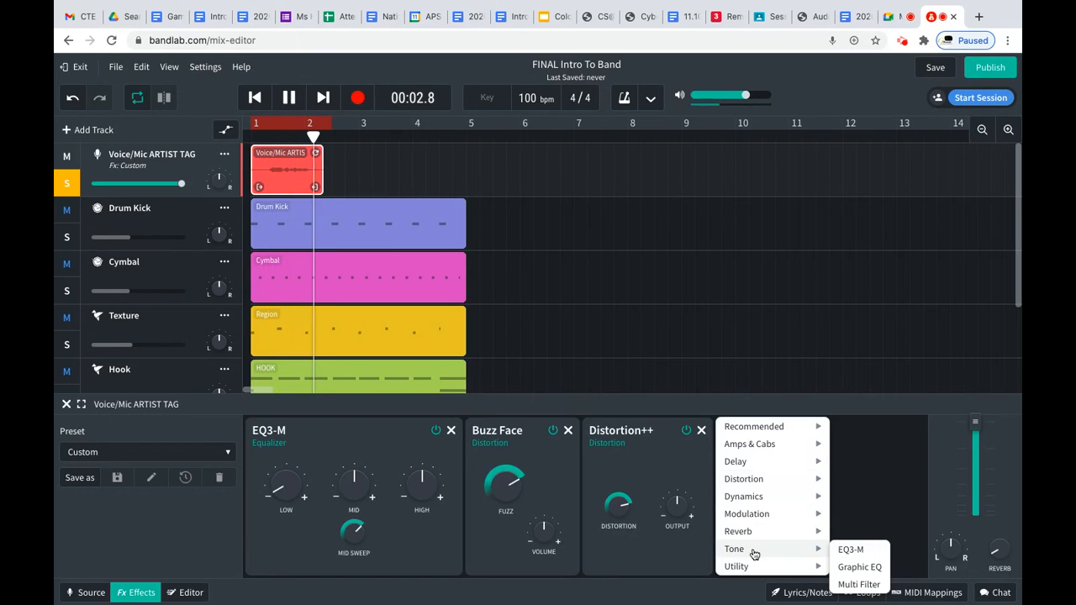
left_click(857, 567)
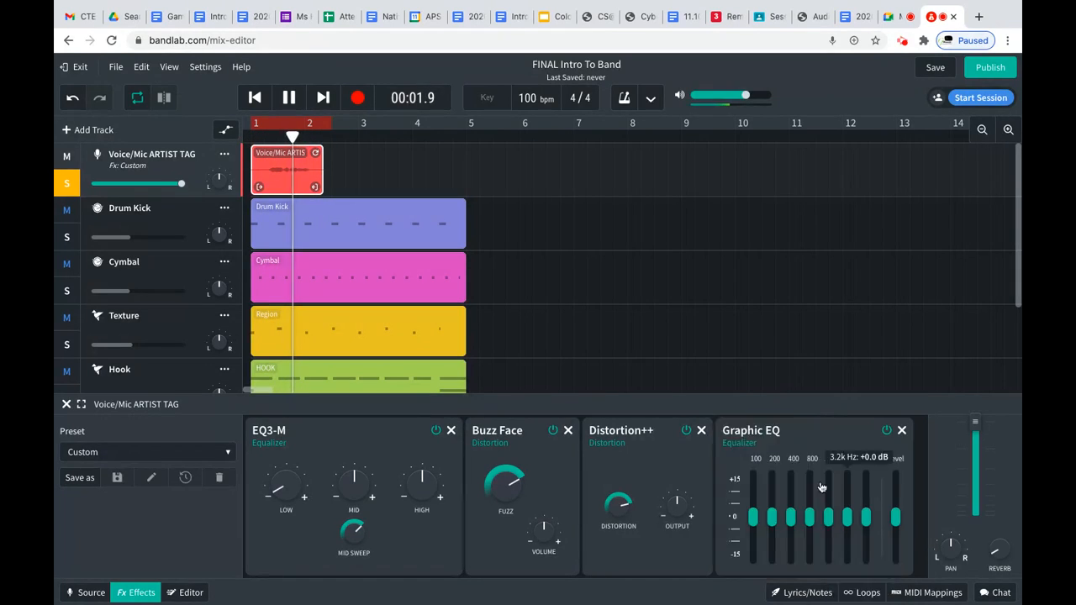
left_click_drag(757, 484, 752, 518)
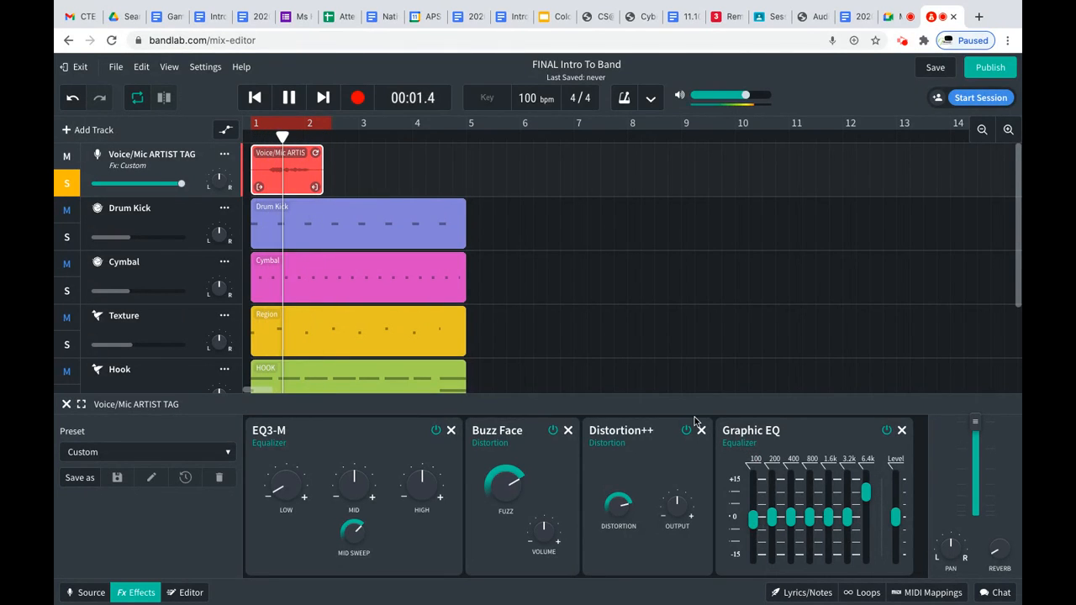
key("space")
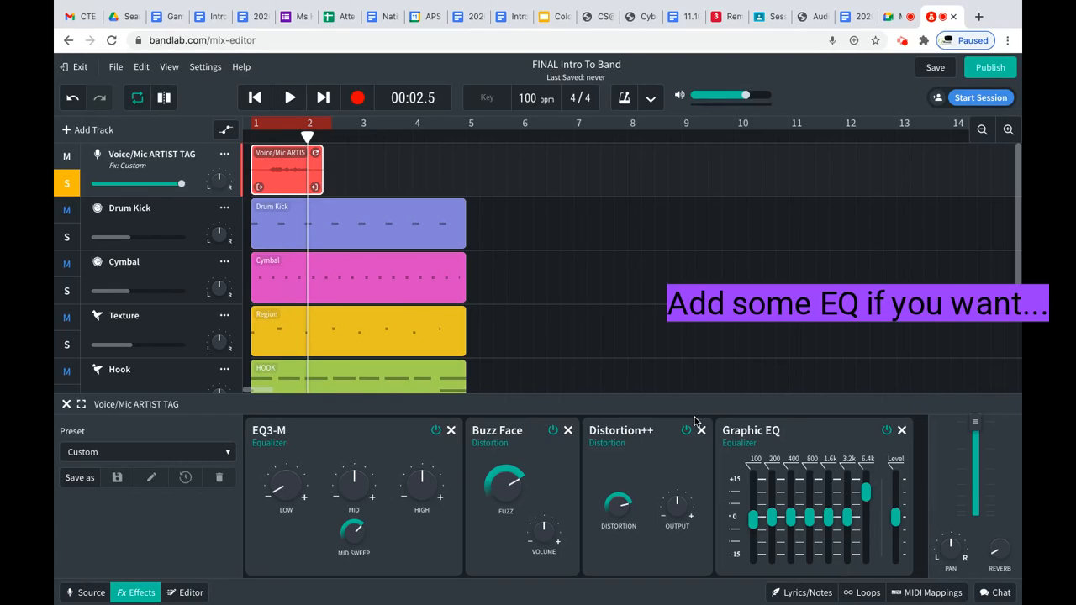
Step: Unsolo the voice track, extend the loop range to bar 5 and play all tracks together
left_click(68, 188)
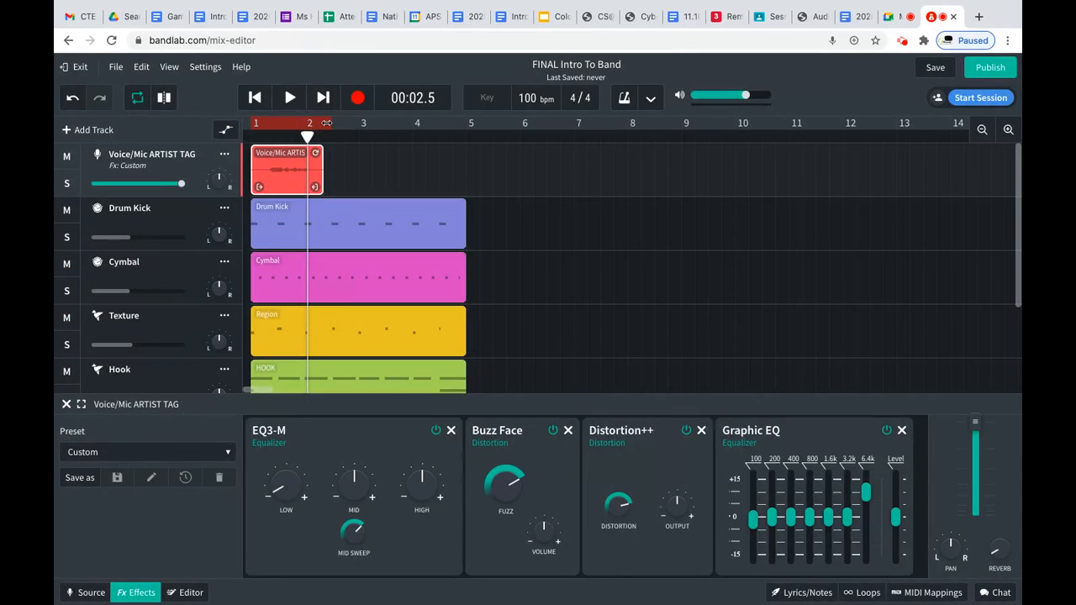
left_click_drag(332, 123, 460, 124)
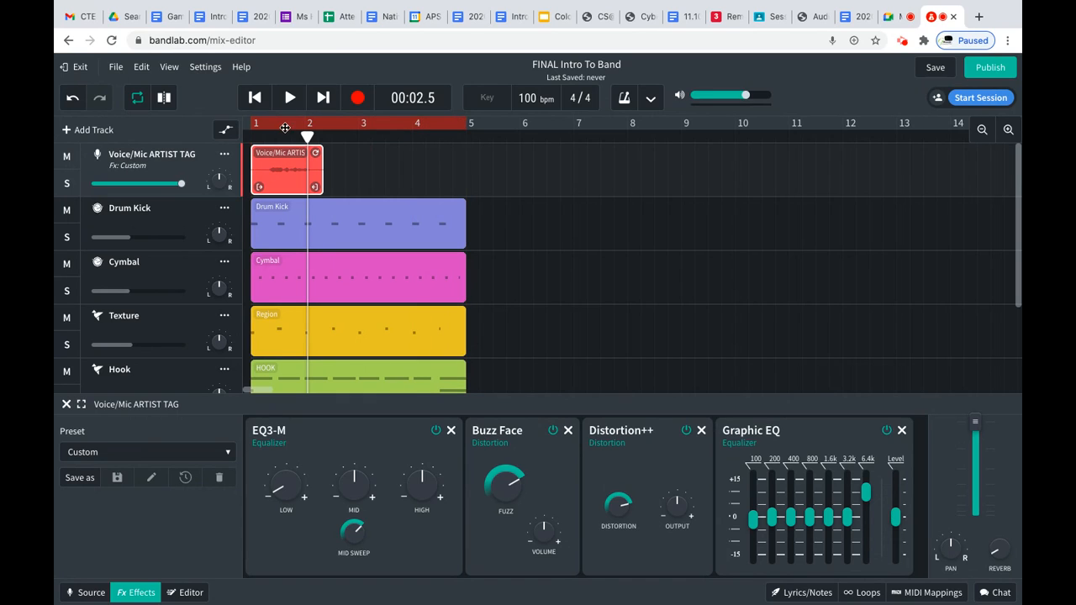
left_click(288, 97)
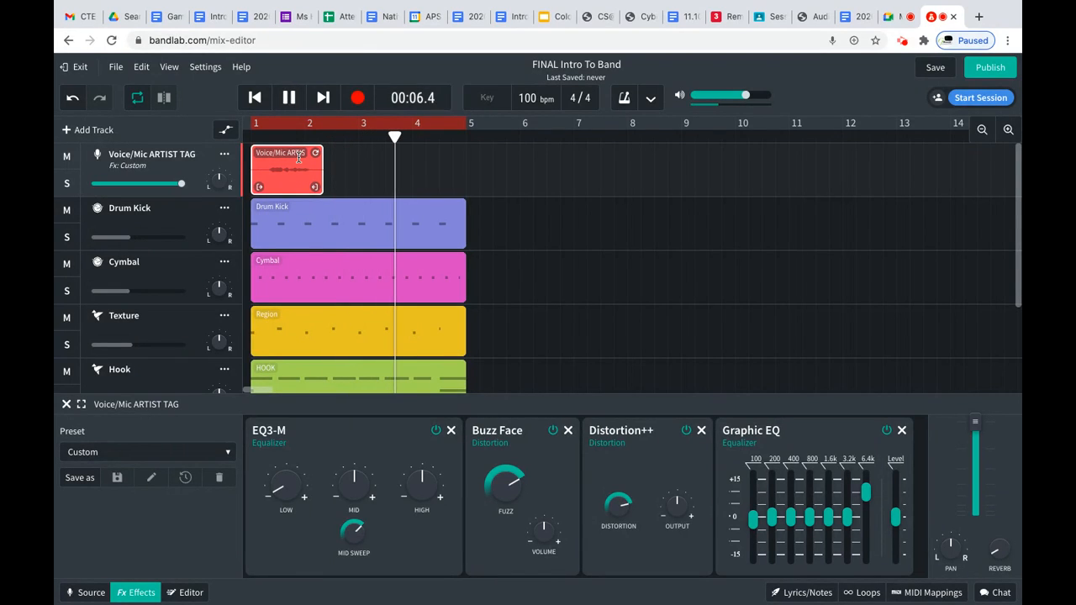
Step: Raise the Drum Kick volume and the Cymbal volume to about +4.3 dB, and lower the voice track's volume to roughly half
left_click_drag(126, 239, 176, 238)
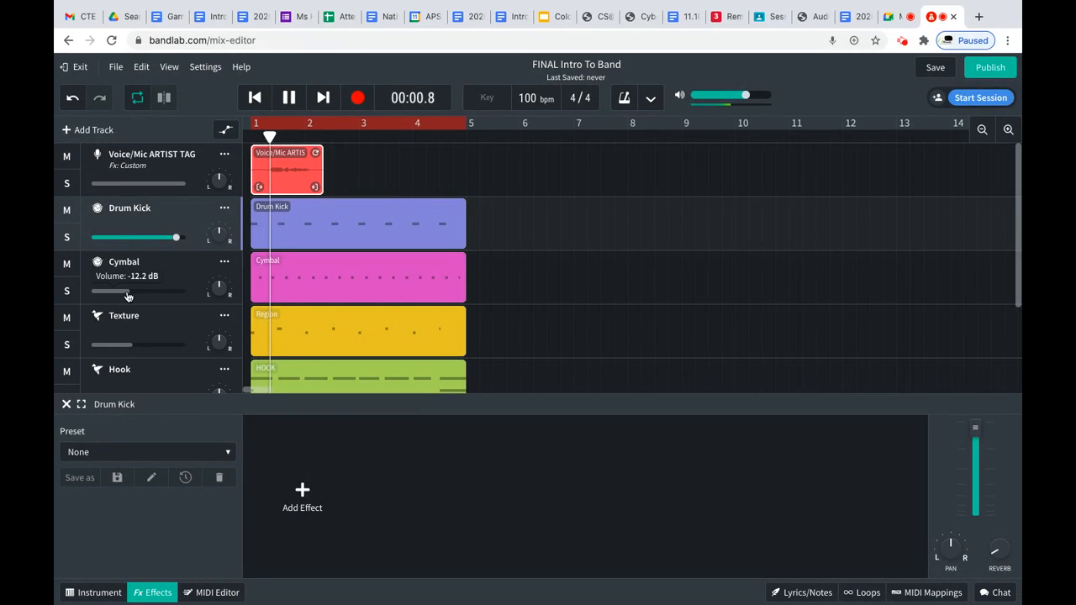
left_click_drag(129, 292, 178, 292)
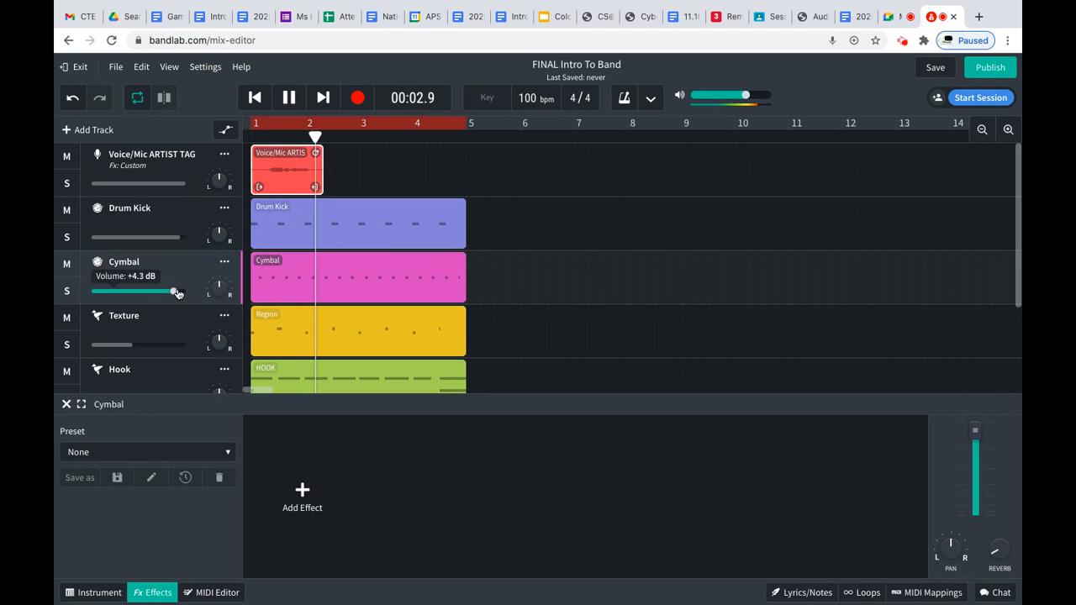
left_click(129, 345)
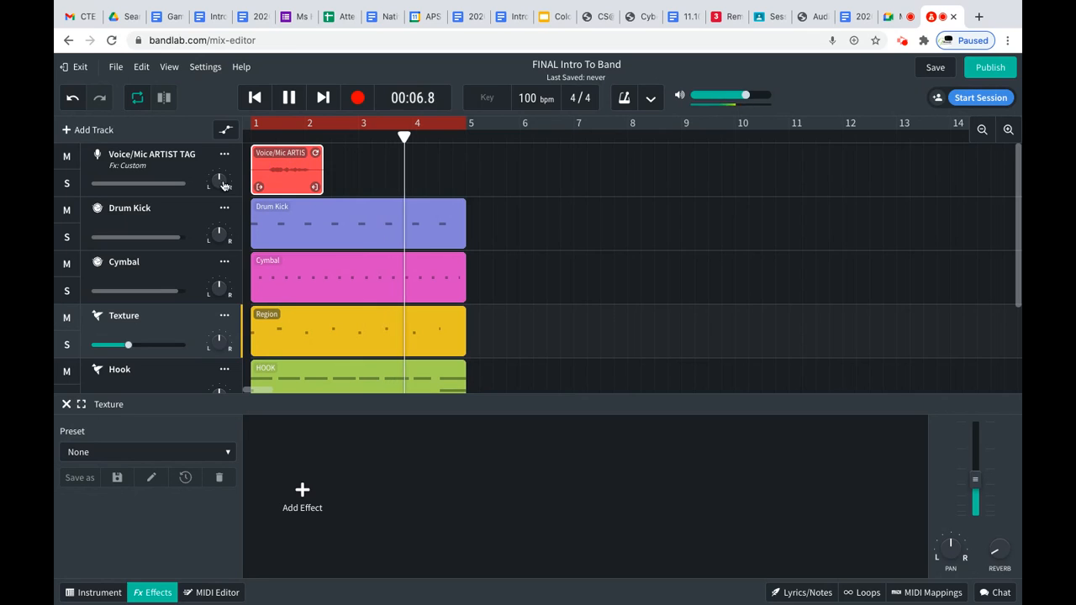
left_click(177, 185)
left_click_drag(178, 185, 134, 185)
Step: Adjust the Bass volume and raise the Texture volume, then close the effects panel and stop playback
scroll(185, 303, "down", 4)
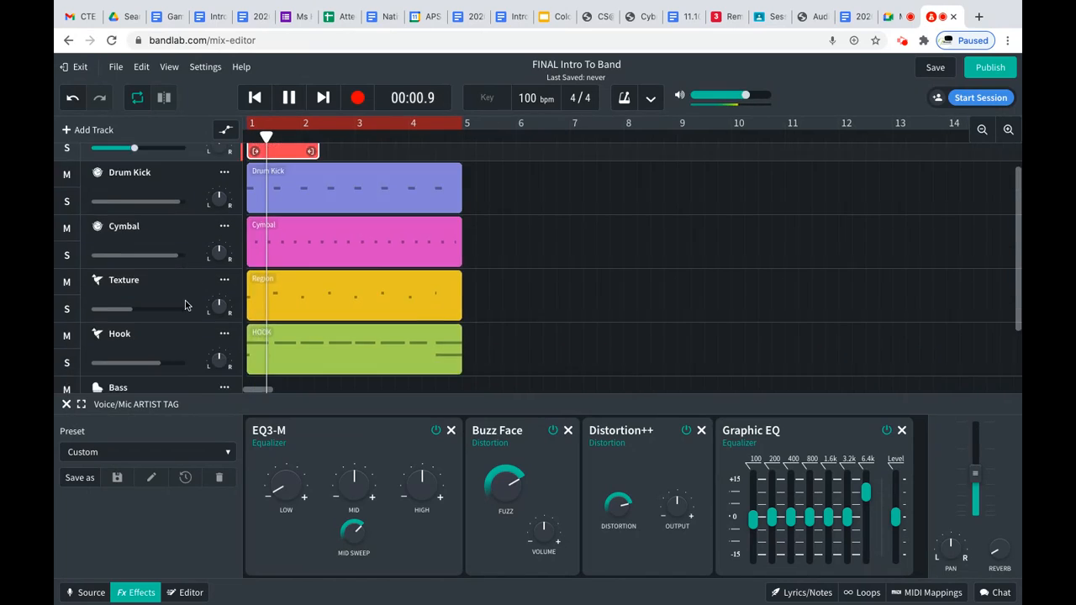
left_click(159, 324)
mouse_move(160, 324)
left_mouse_down()
mouse_move(185, 325)
mouse_move(171, 323)
left_mouse_up()
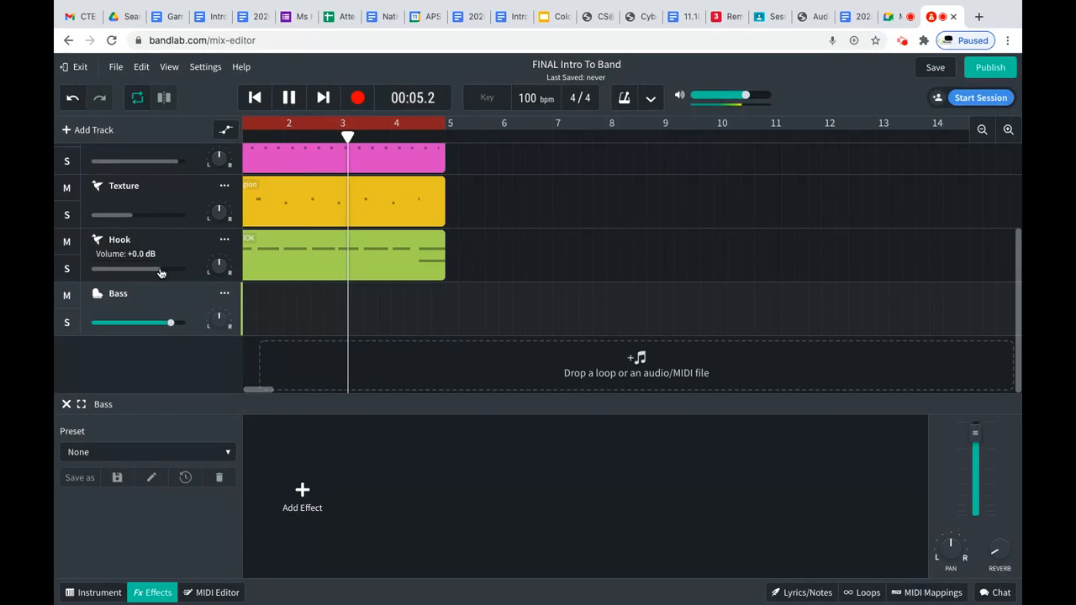
left_click(157, 269)
left_click_drag(132, 216, 171, 216)
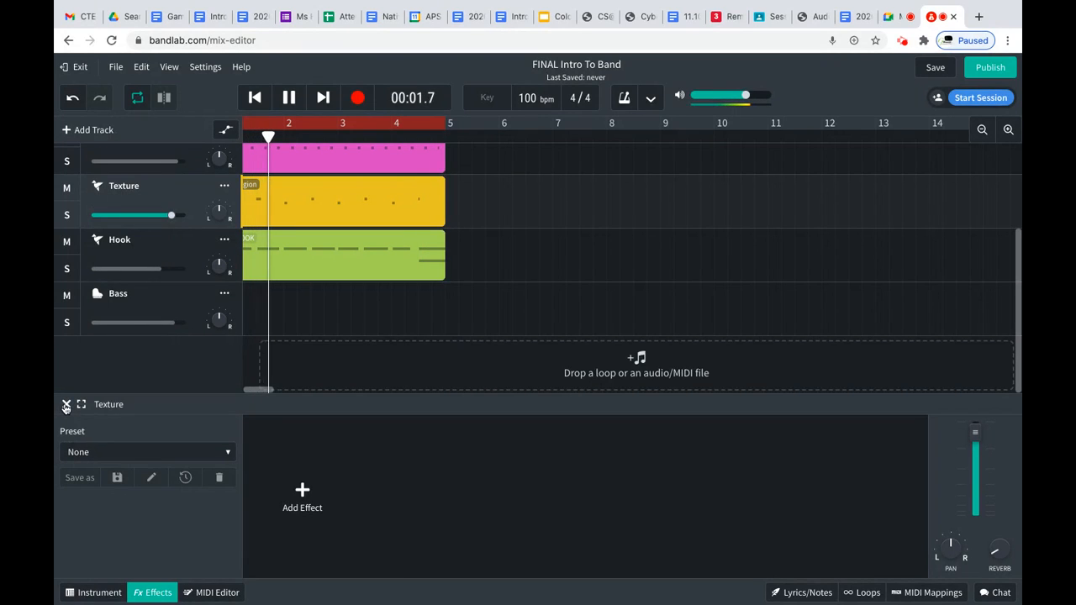
left_click(173, 310)
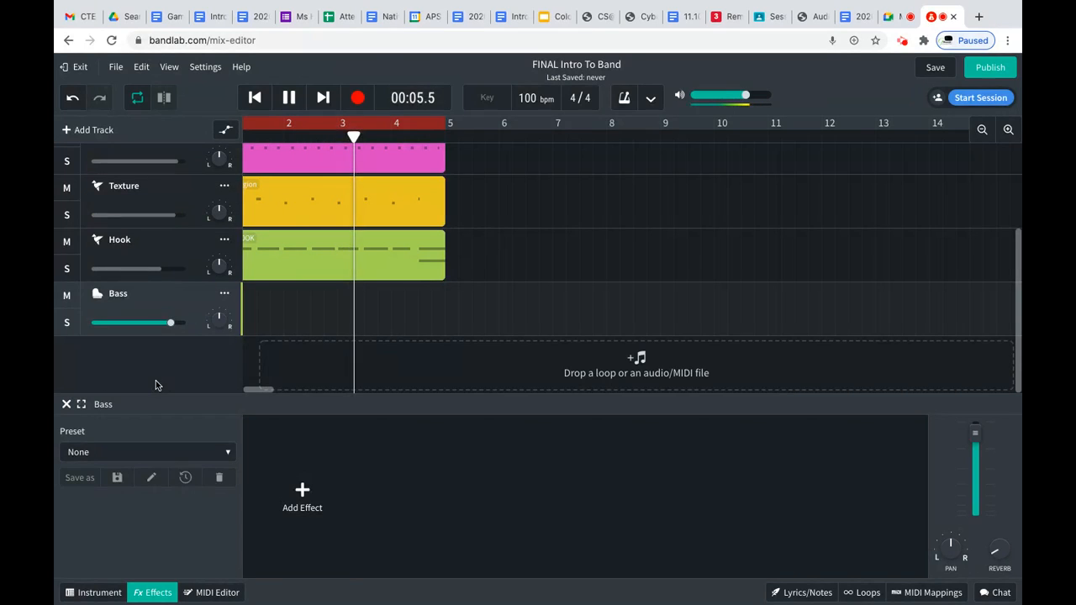
left_click(66, 405)
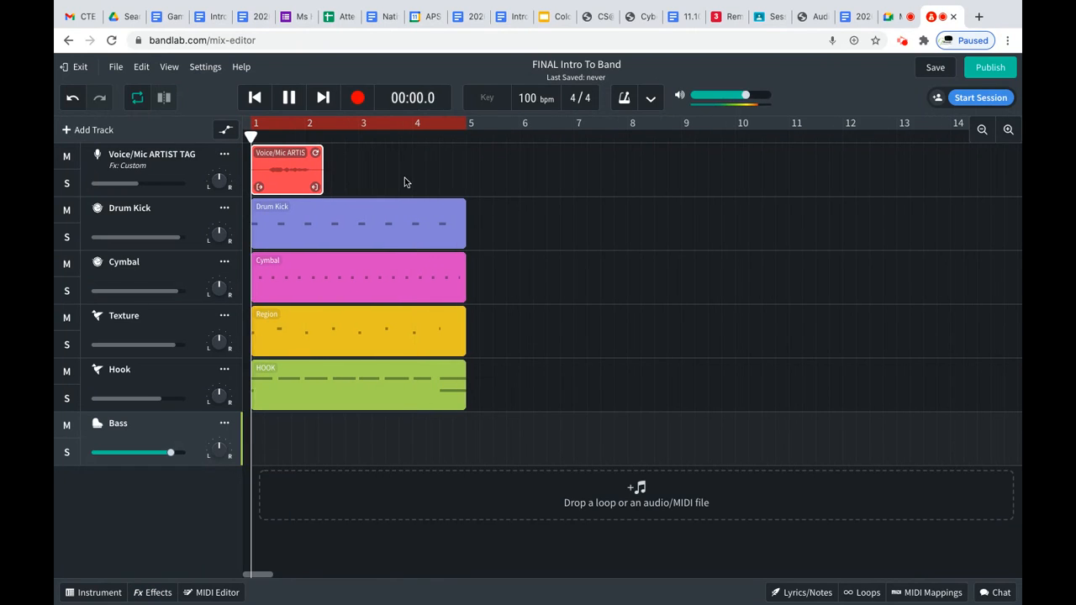
key("space")
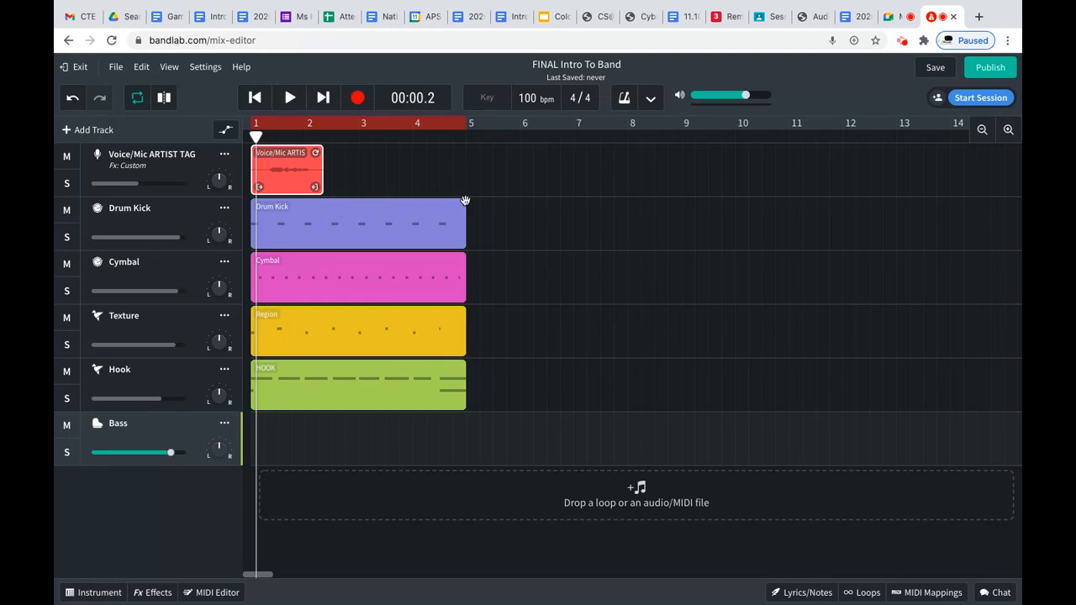
Step: Open the Cymbal region's MIDI notes and examine their spacing across the four bars
double_click(391, 267)
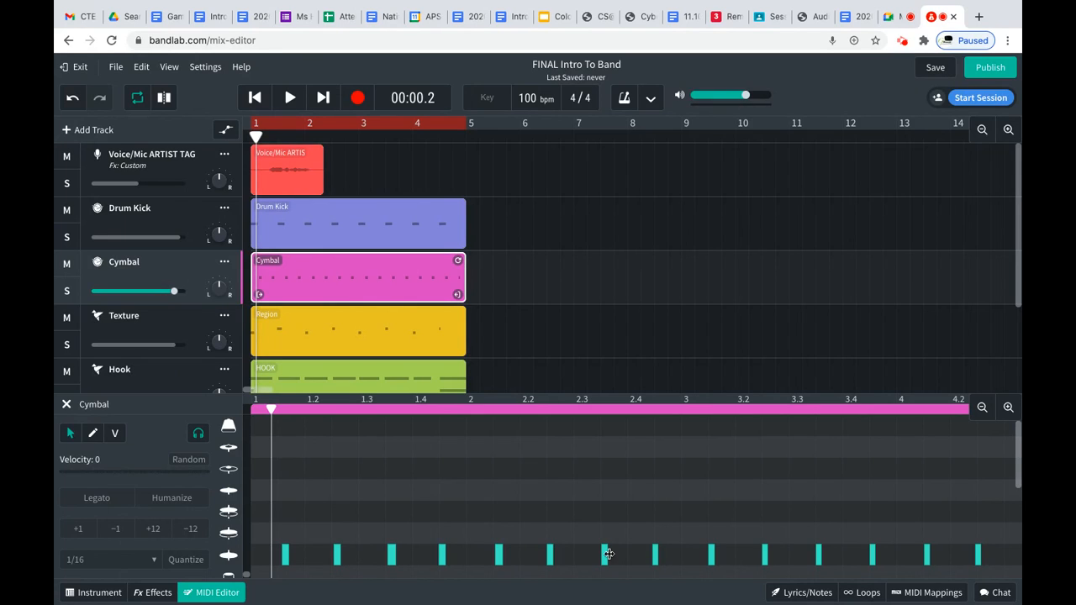
scroll(774, 558, "right", 4)
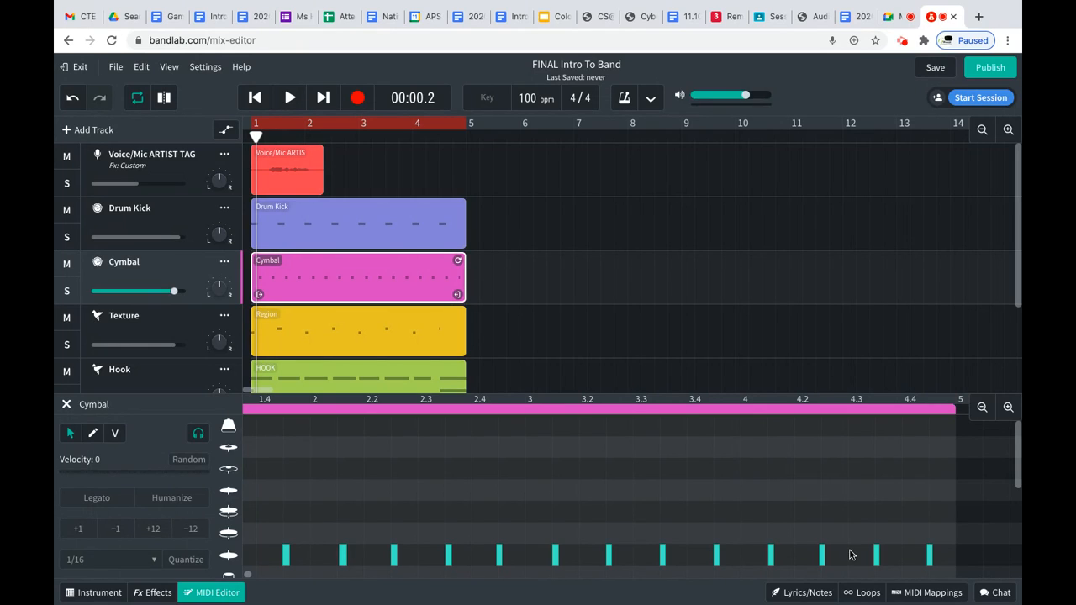
scroll(439, 473, "left", 4)
scroll(438, 473, "down", 1)
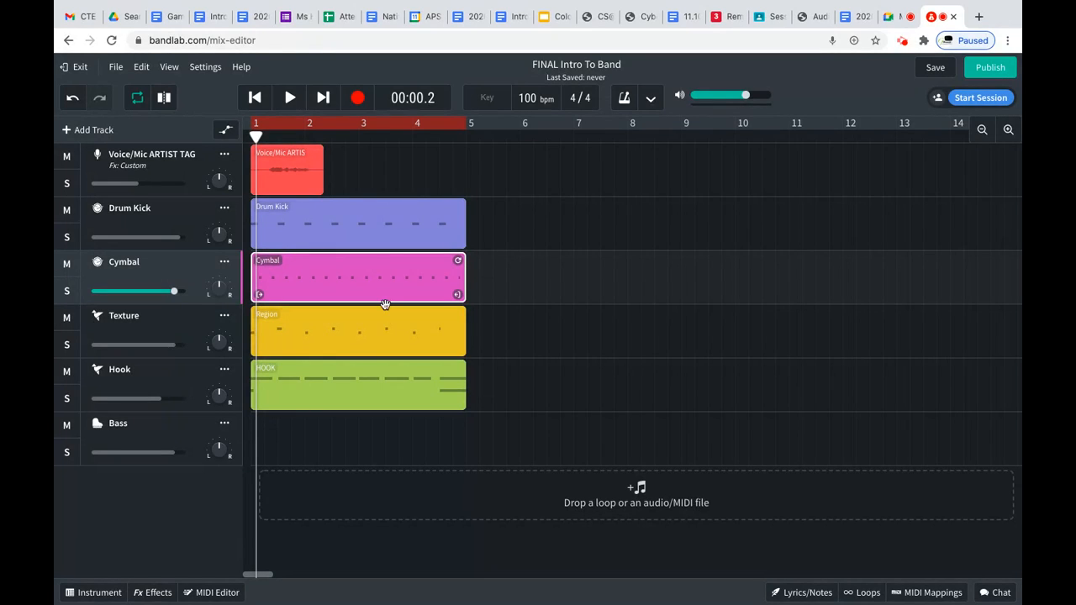
left_click(428, 214)
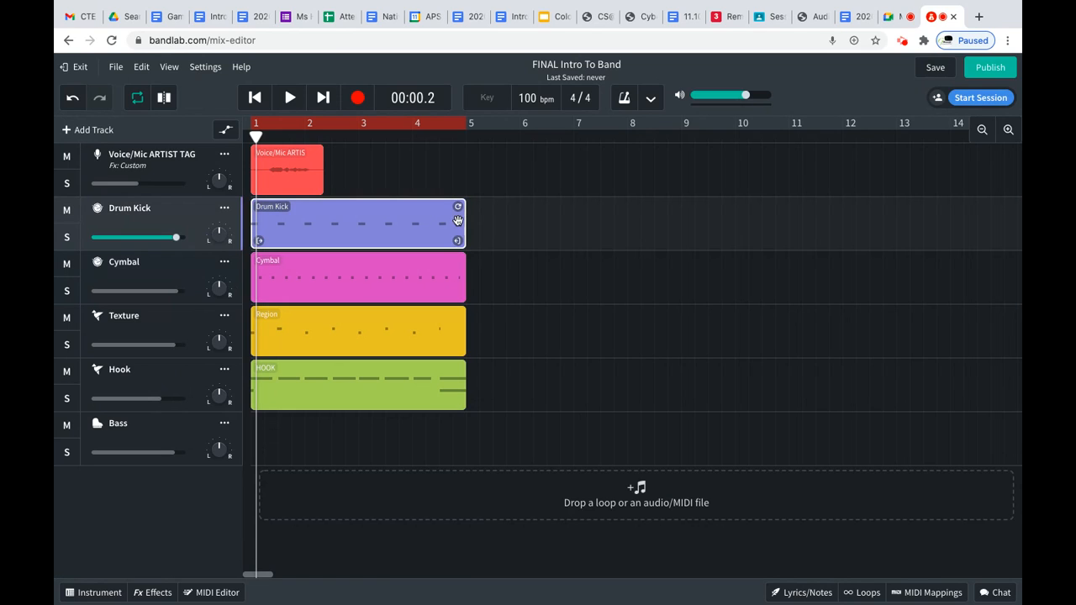
left_click(440, 268, "shift")
left_click(425, 325, "shift")
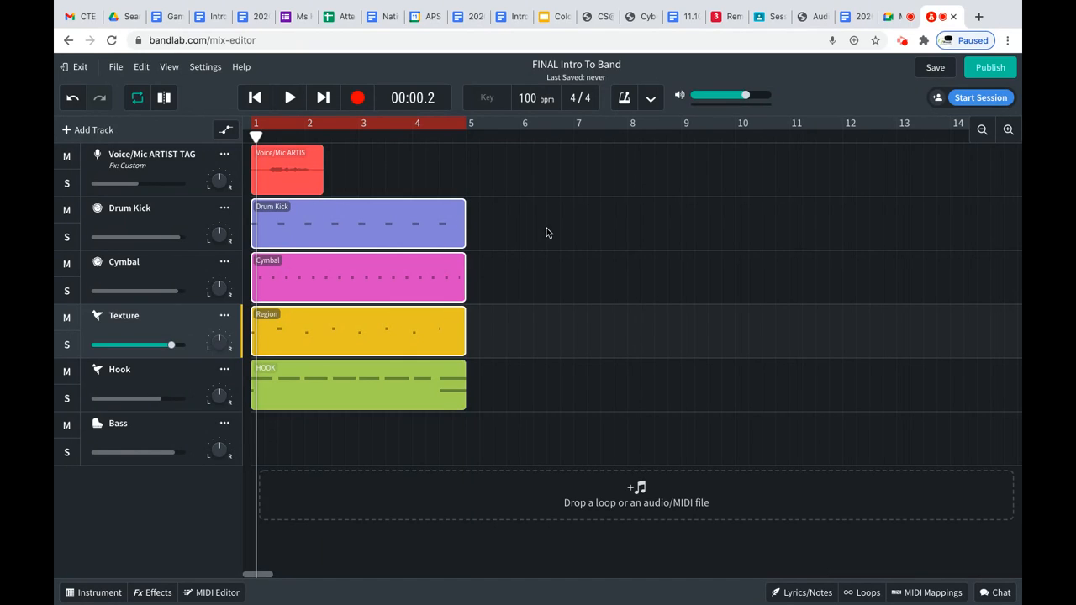
Step: Loop the Drum Kick, Cymbal and Texture regions out to bar 17 so that they end together
left_click(442, 235)
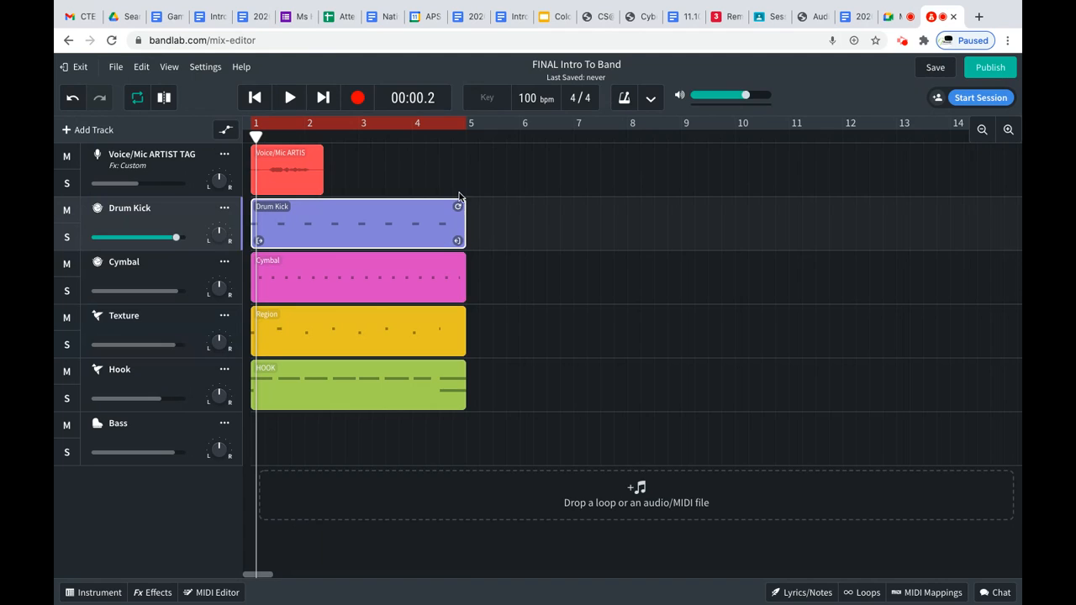
left_click_drag(458, 206, 1009, 157)
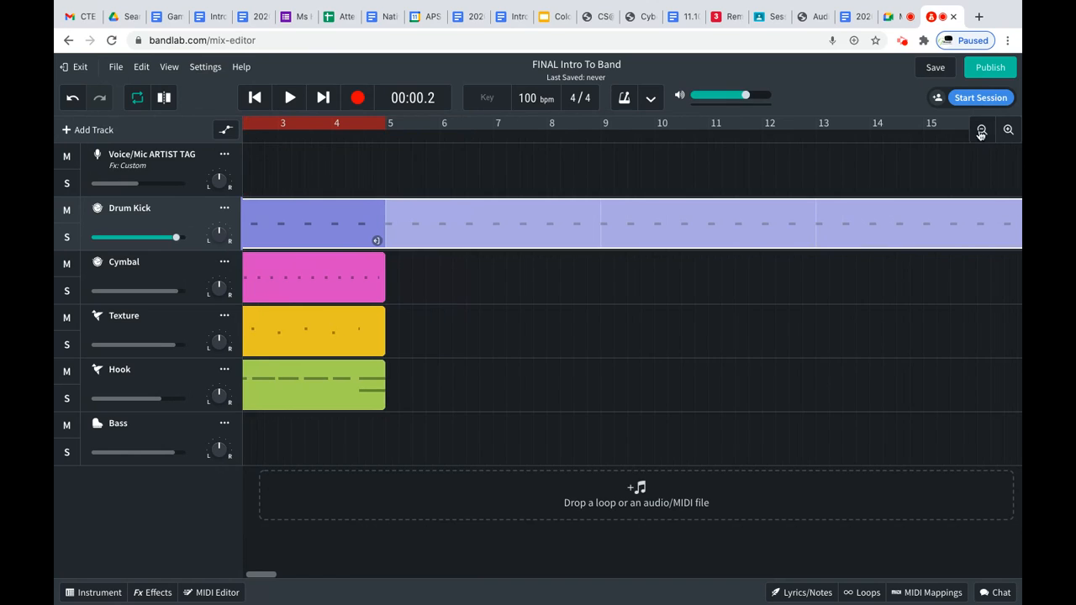
left_click(980, 129)
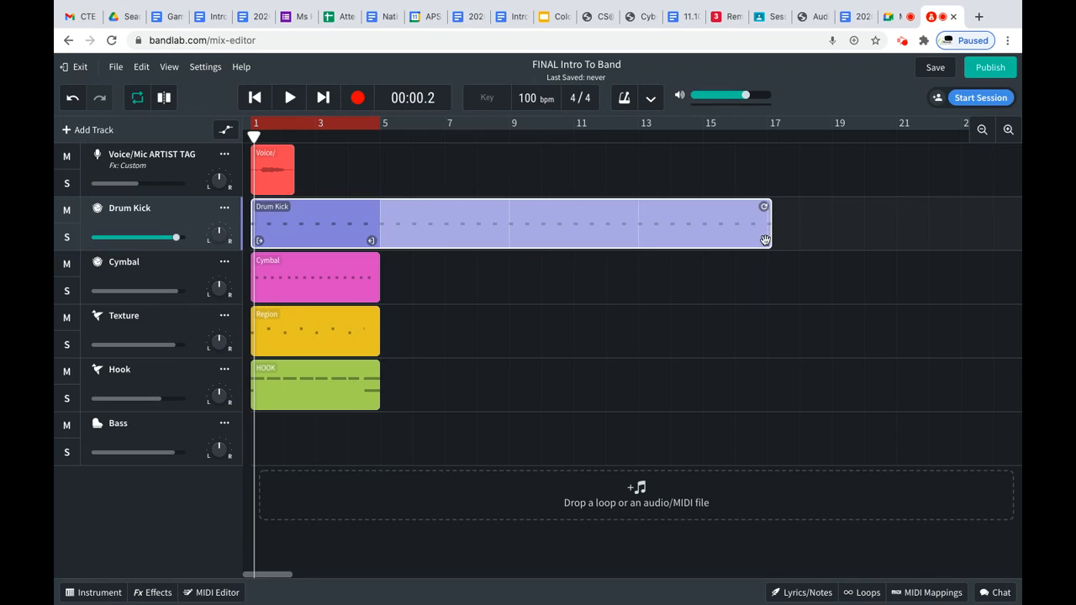
left_click(355, 263)
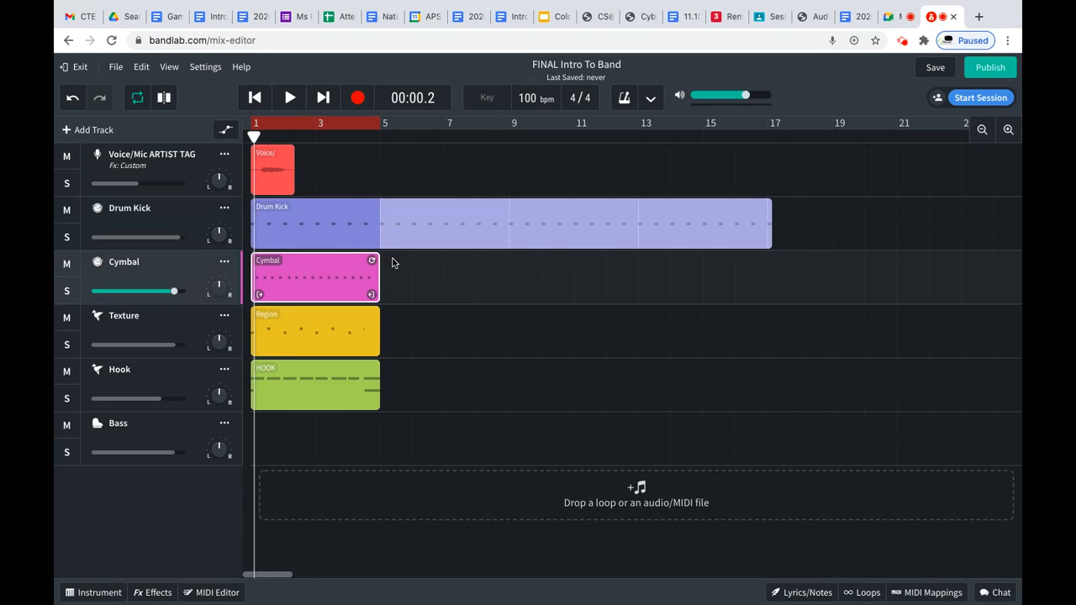
left_click_drag(374, 290, 758, 291)
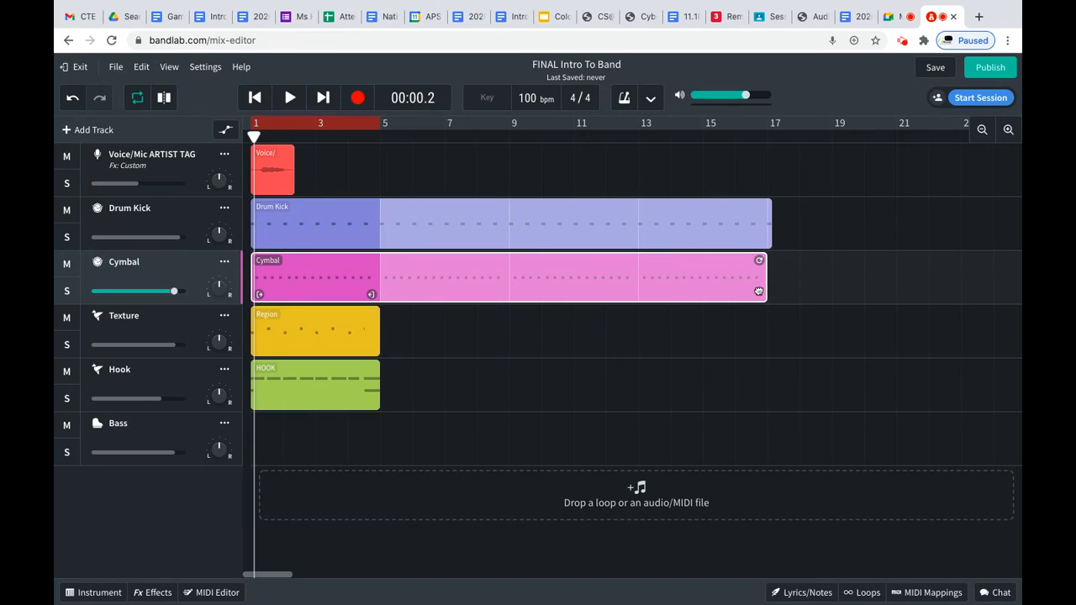
left_click_drag(753, 211, 759, 206)
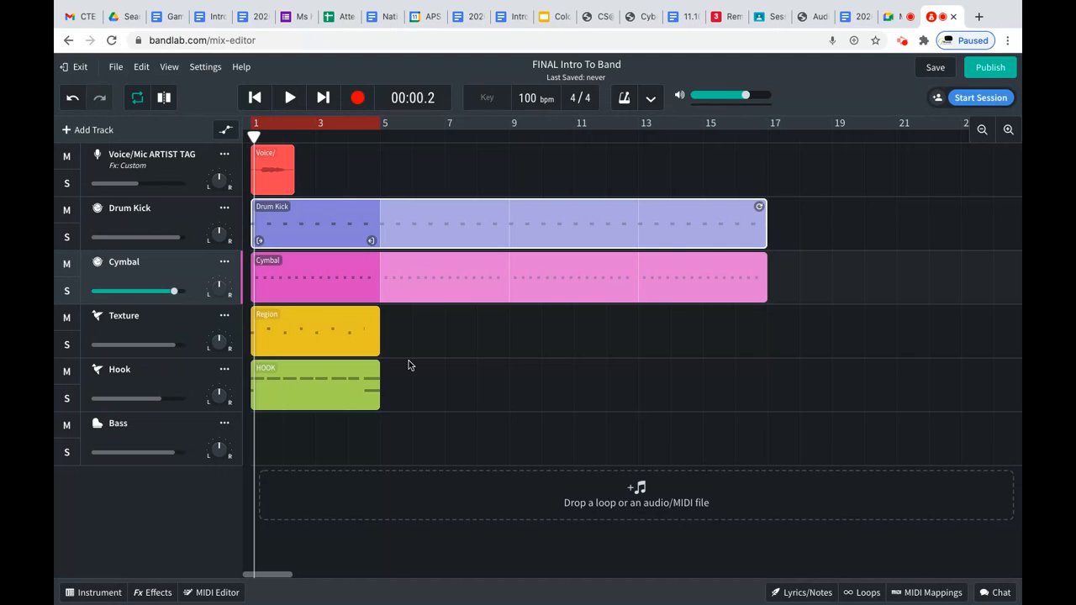
left_click(336, 320)
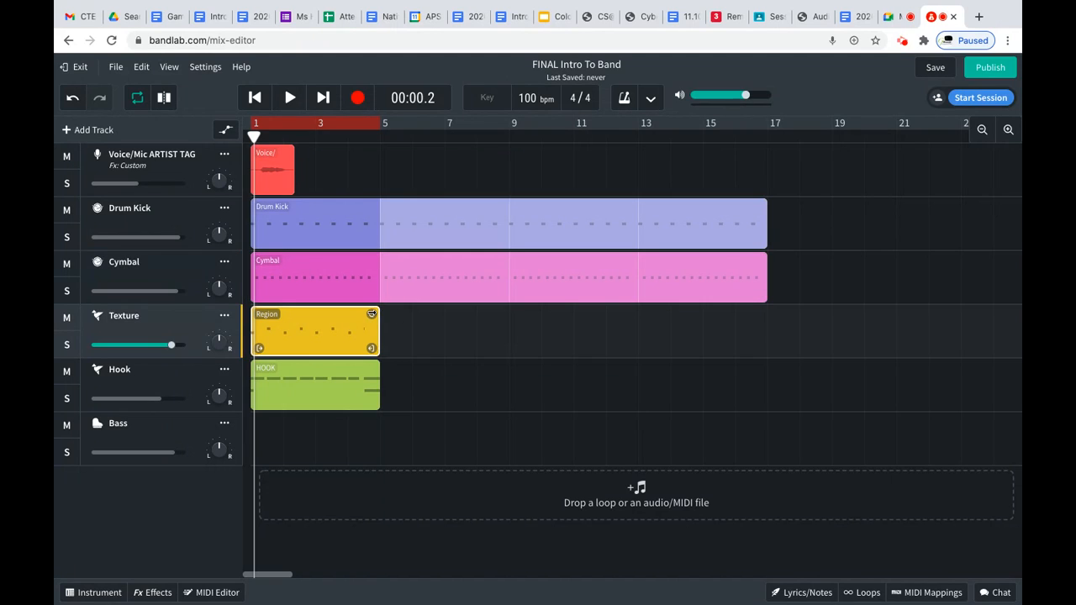
left_click_drag(372, 313, 757, 314)
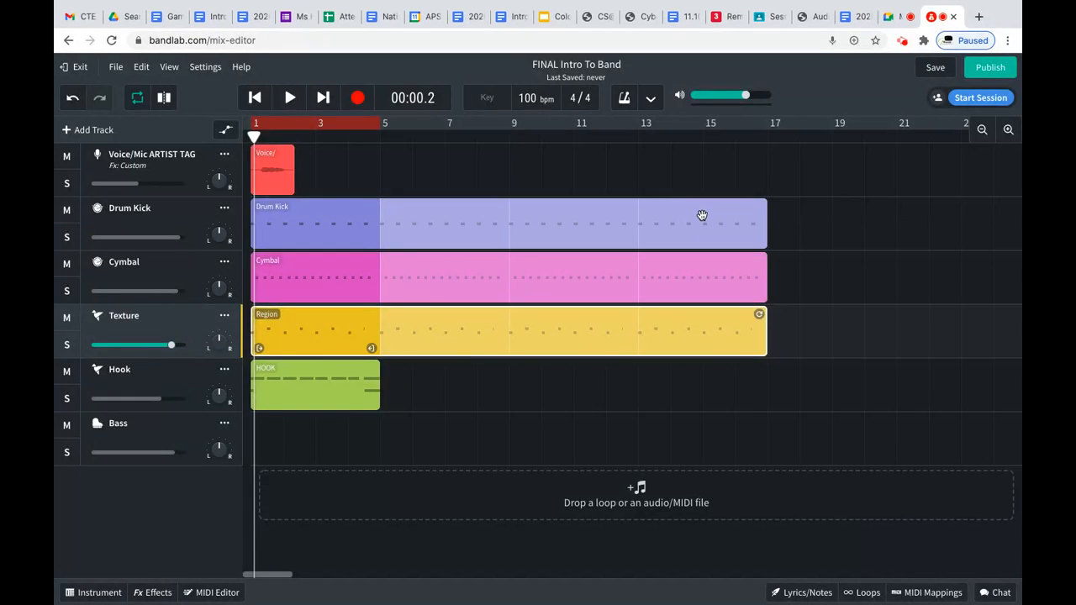
Step: Extend the looped Drum Kick and Cymbal regions out to bar 29
left_click_drag(766, 212, 724, 211)
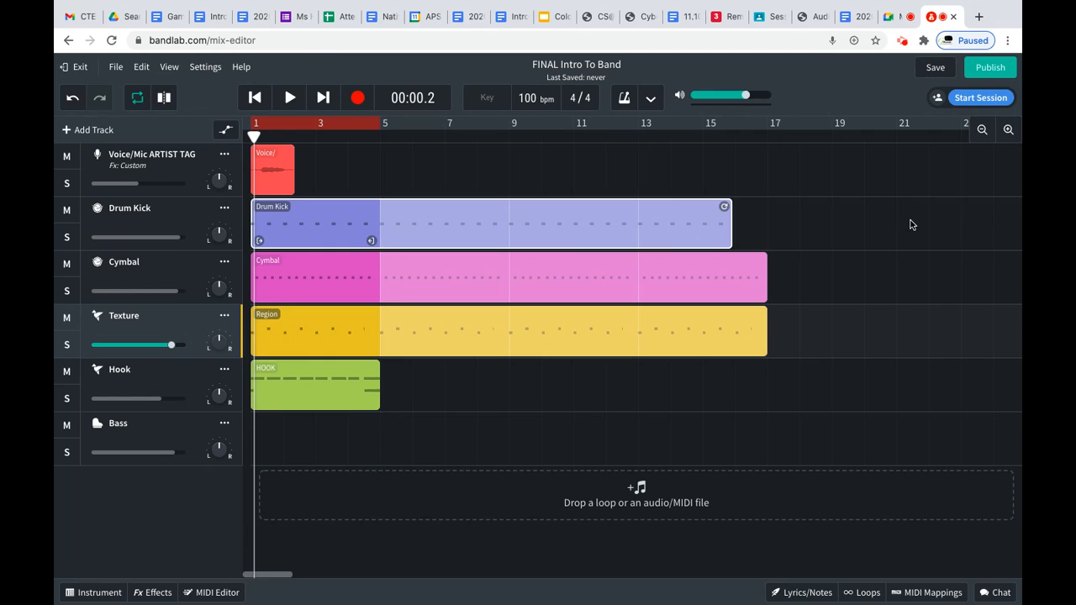
left_click_drag(723, 205, 759, 206)
left_click_drag(758, 206, 823, 206)
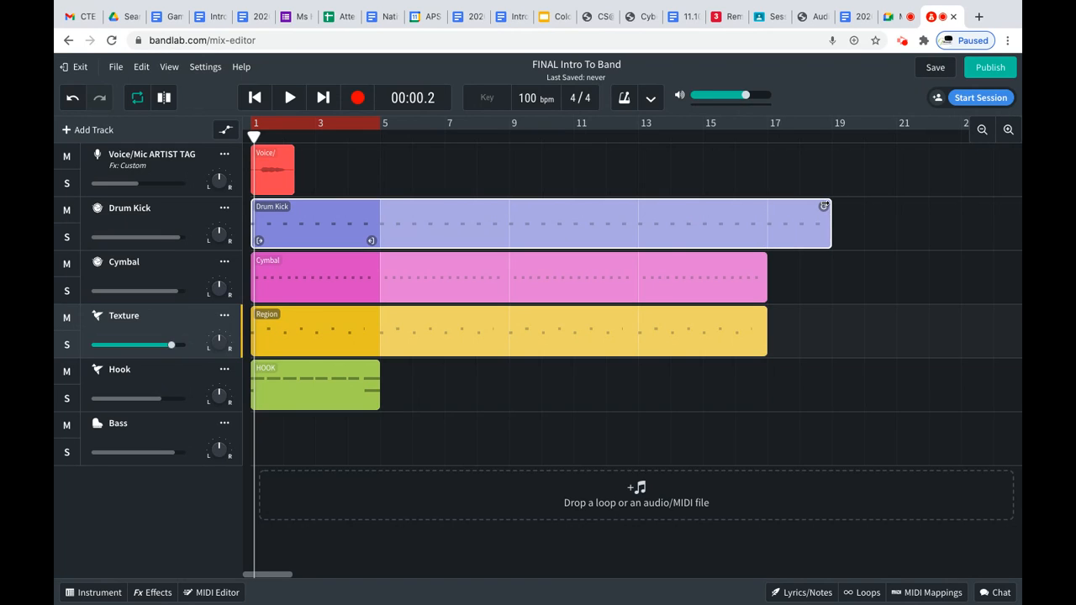
left_click_drag(823, 206, 855, 205)
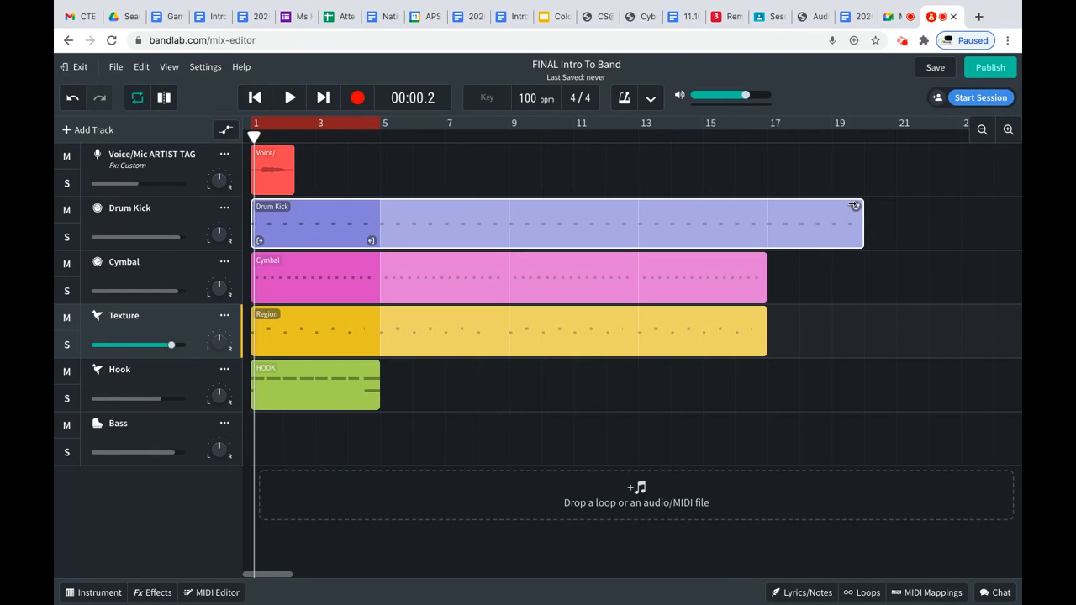
left_click_drag(854, 205, 839, 225)
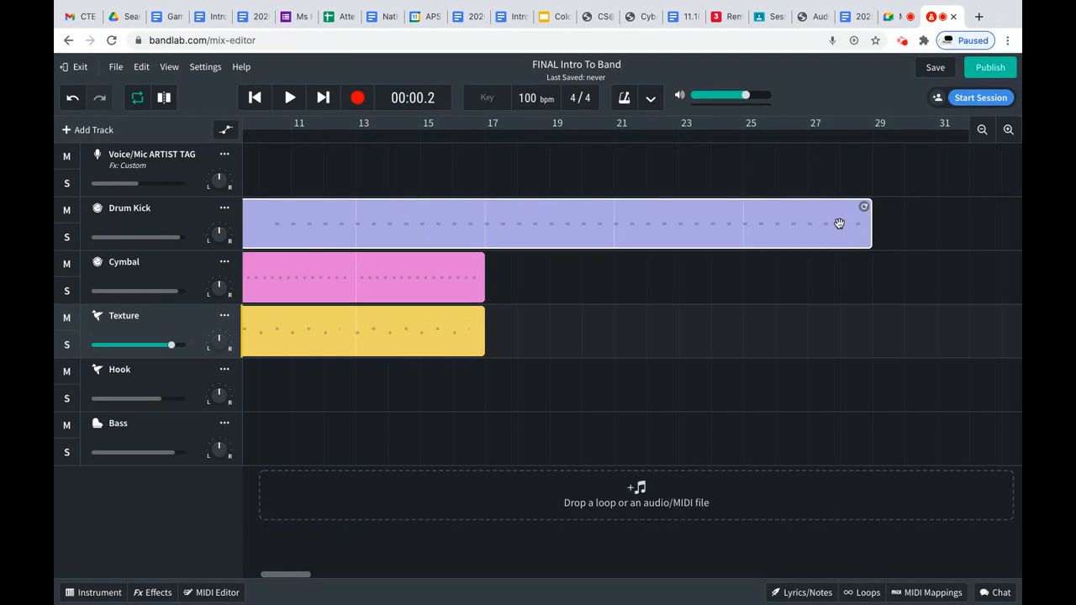
left_click_drag(477, 264, 860, 221)
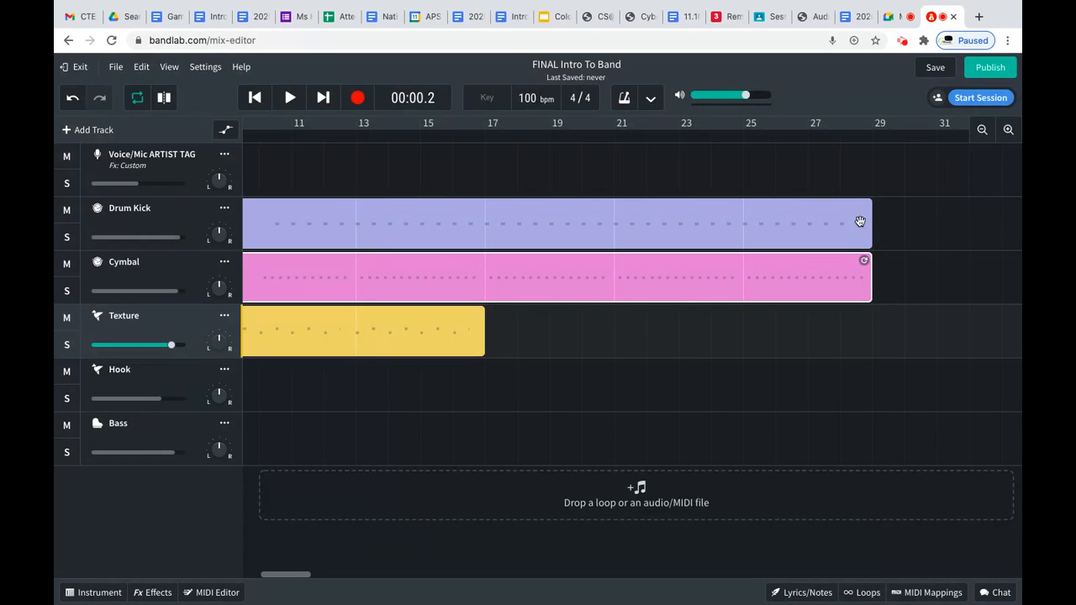
Step: Extend the looped Texture region out to bar 29 and place the playhead just after bar 27
left_click_drag(460, 319, 864, 312)
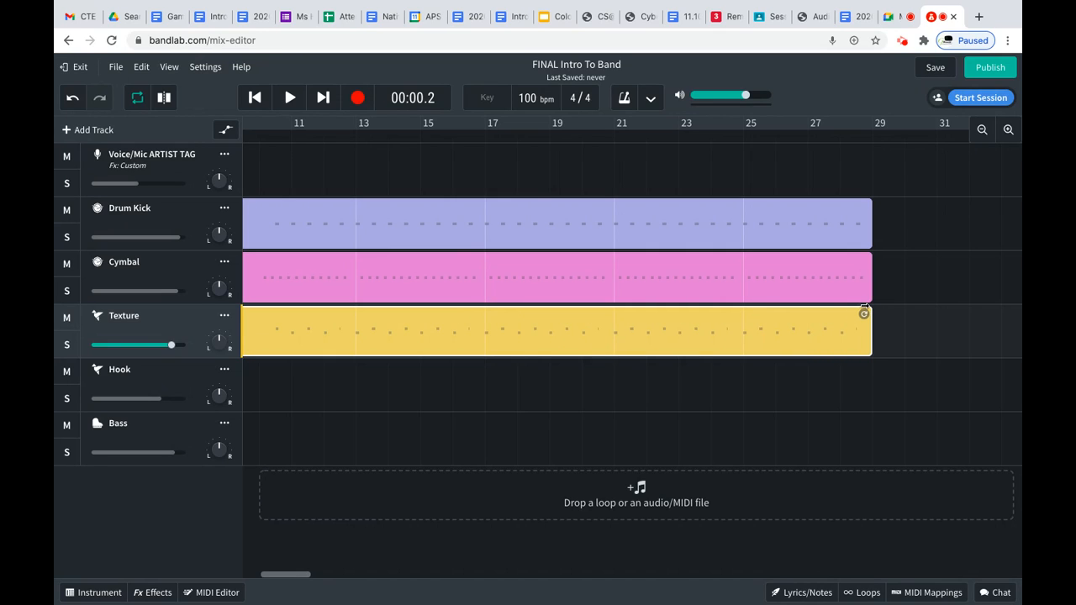
left_click(822, 141)
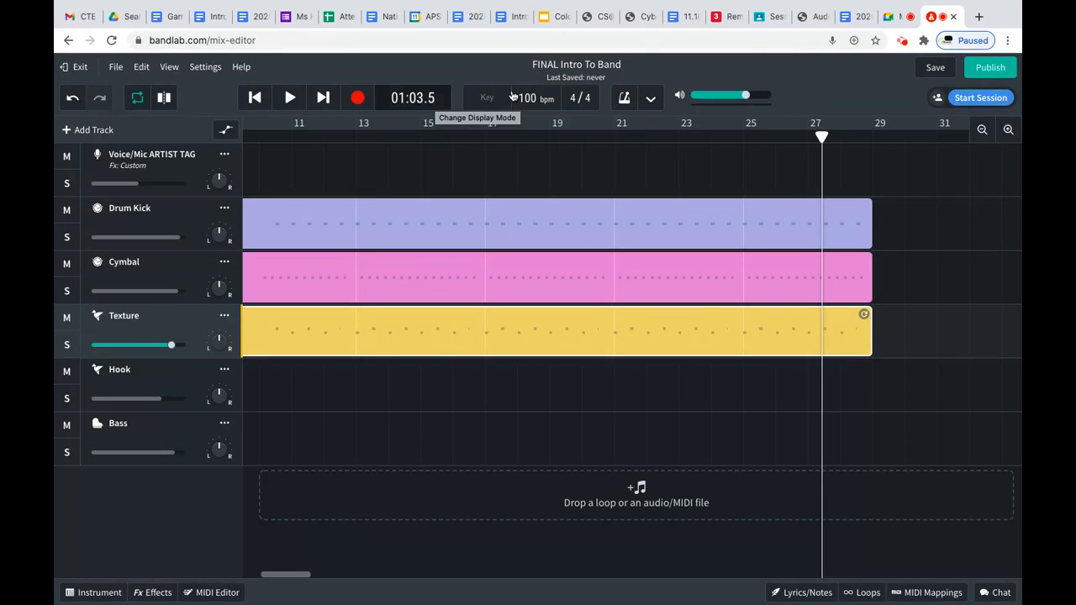
left_click(873, 168)
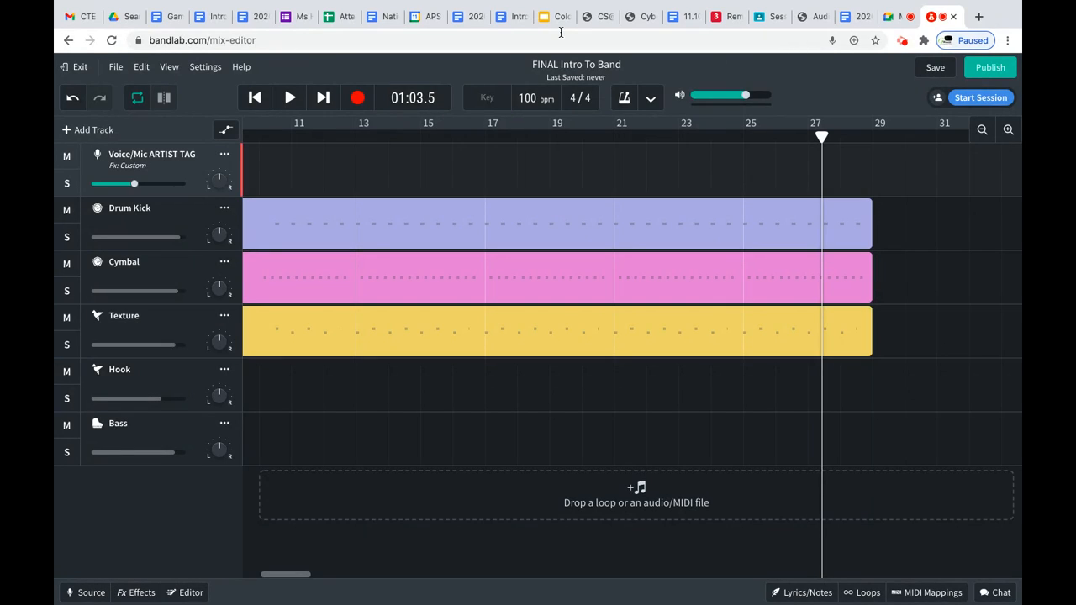
Step: Try to change the project tempo to 120 bpm, then cancel the audio stretching adjustment
double_click(529, 95)
type("120")
key("Return")
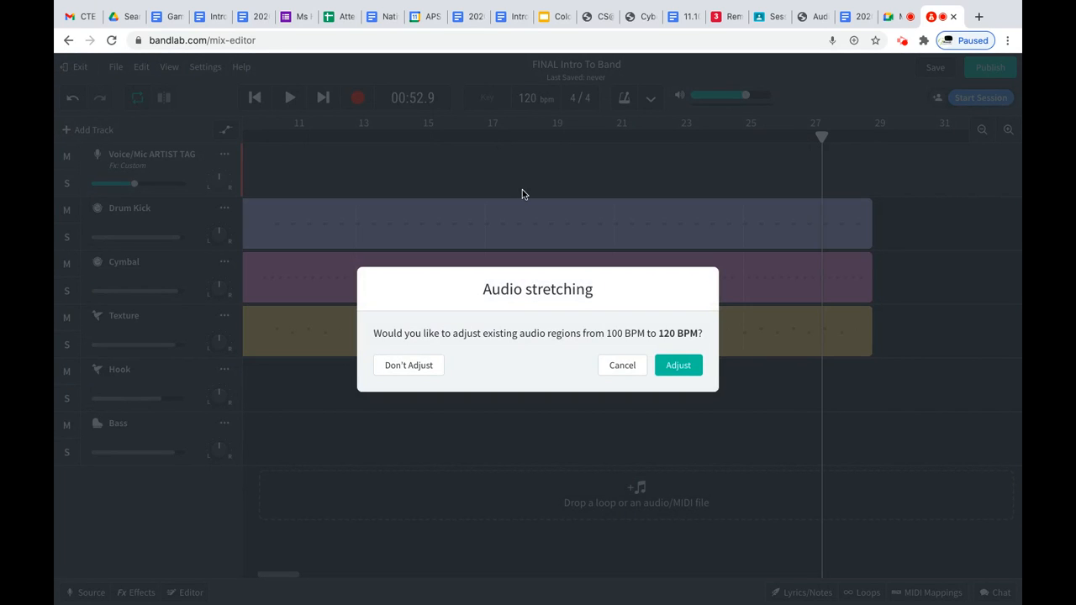
left_click(624, 370)
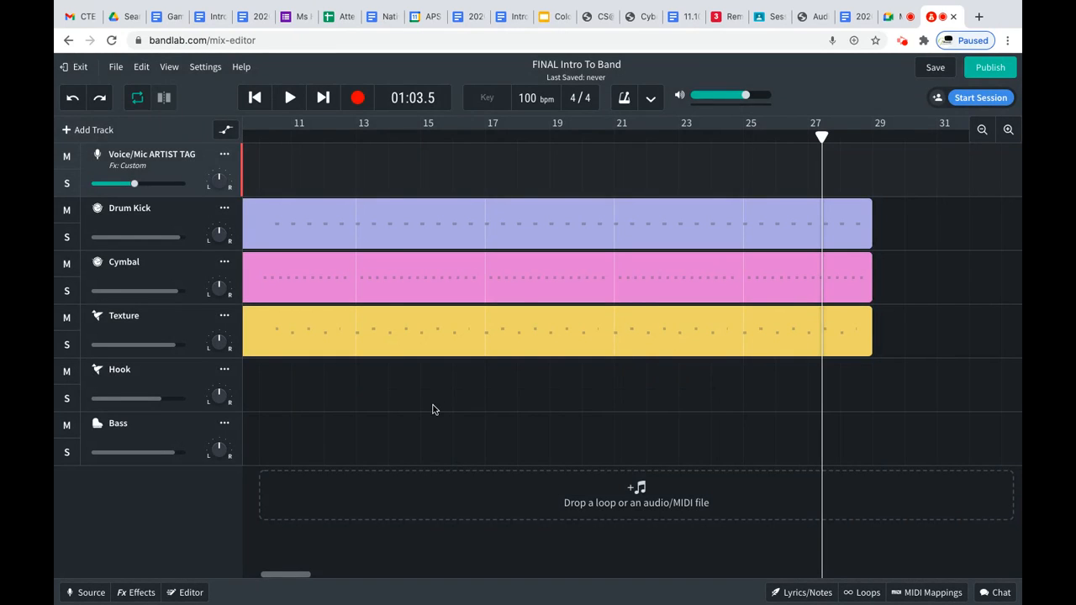
scroll(324, 383, "left", 4)
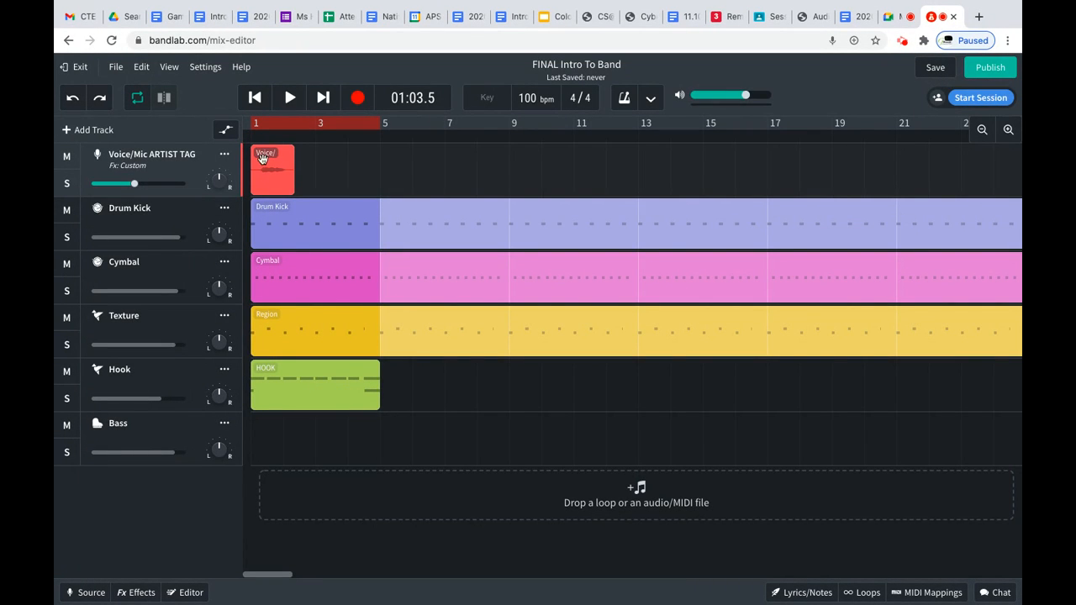
Step: Add two virtual instrument tracks to the project and rename the second one Hook
left_click(87, 130)
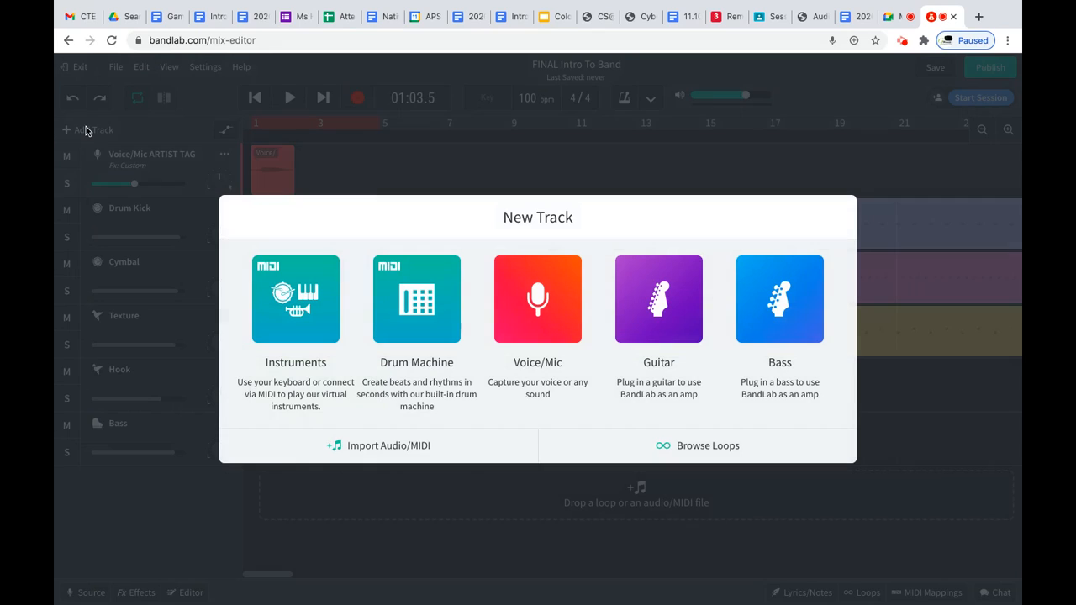
double_click(288, 323)
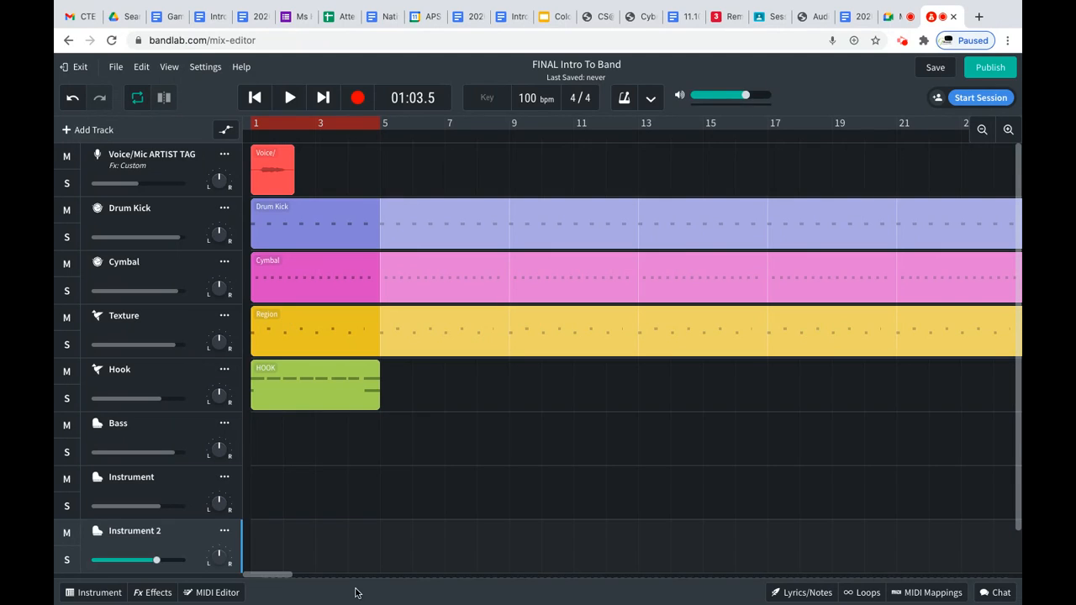
double_click(137, 532)
type("Hook")
Step: Rename the original Hook track as Texture and loop its HOOK region out to bar 29, level with the other tracks
double_click(117, 369)
type("Texture")
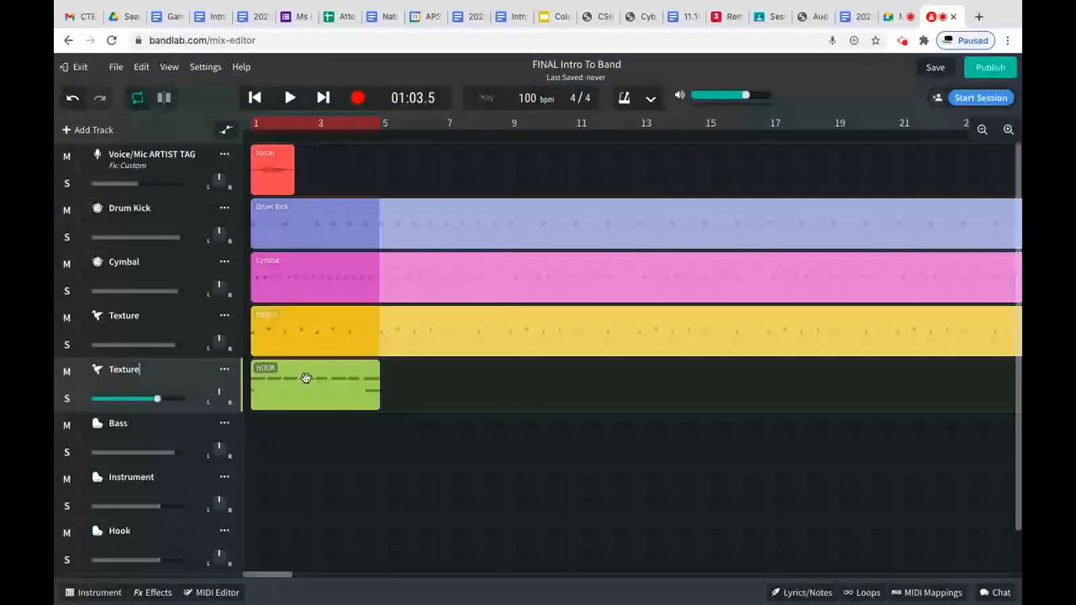
left_click(343, 394)
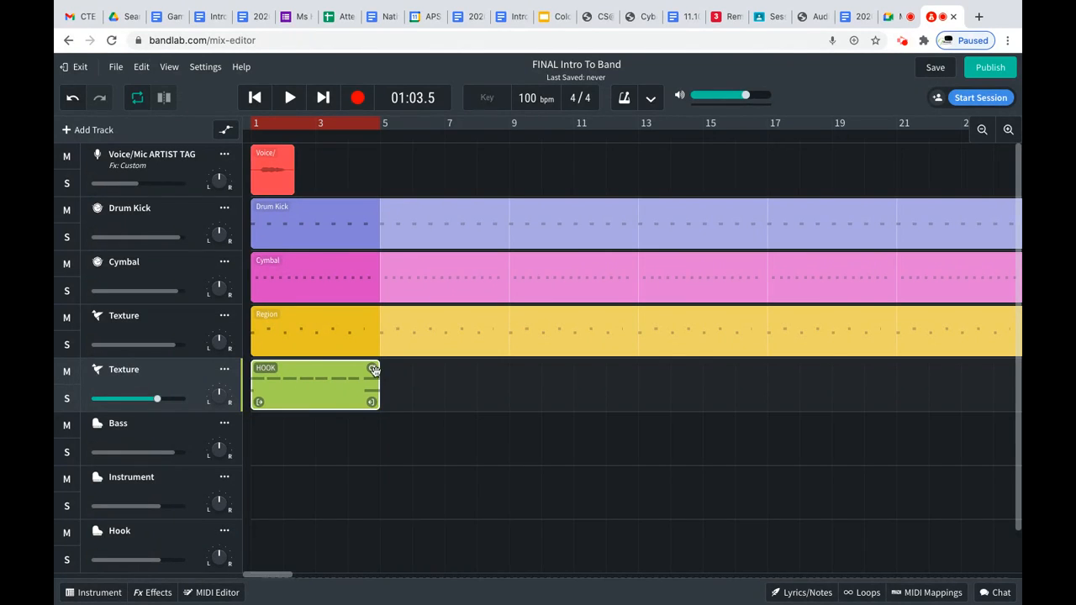
left_click_drag(395, 368, 765, 438)
left_click_drag(621, 438, 602, 428)
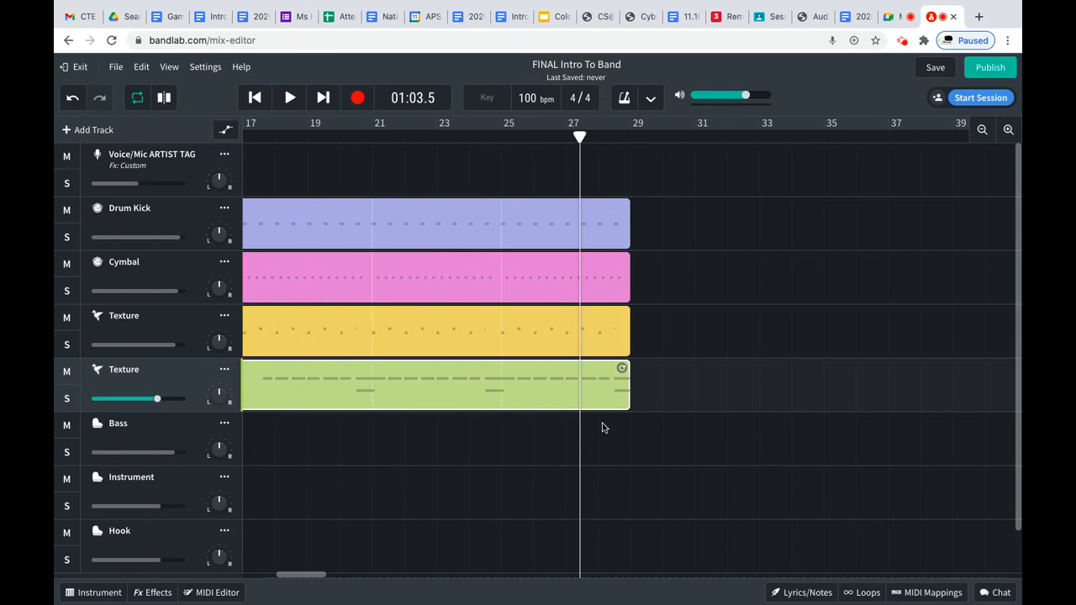
scroll(373, 446, "right", 1)
scroll(374, 447, "left", 6)
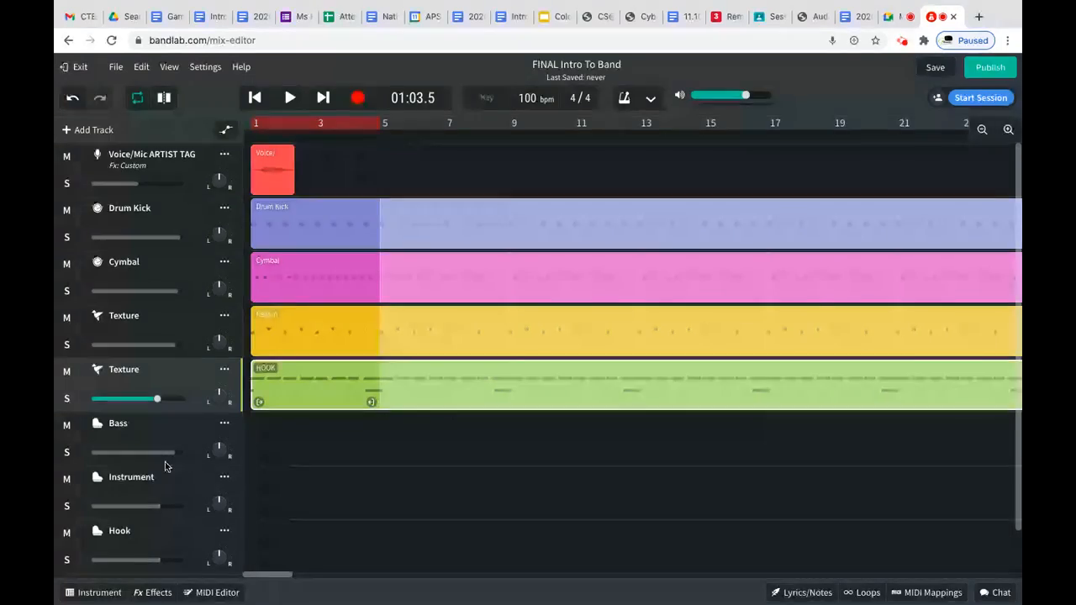
Step: Move the new, empty Hook track directly below the Bass track and select the Bass track
left_click(157, 535)
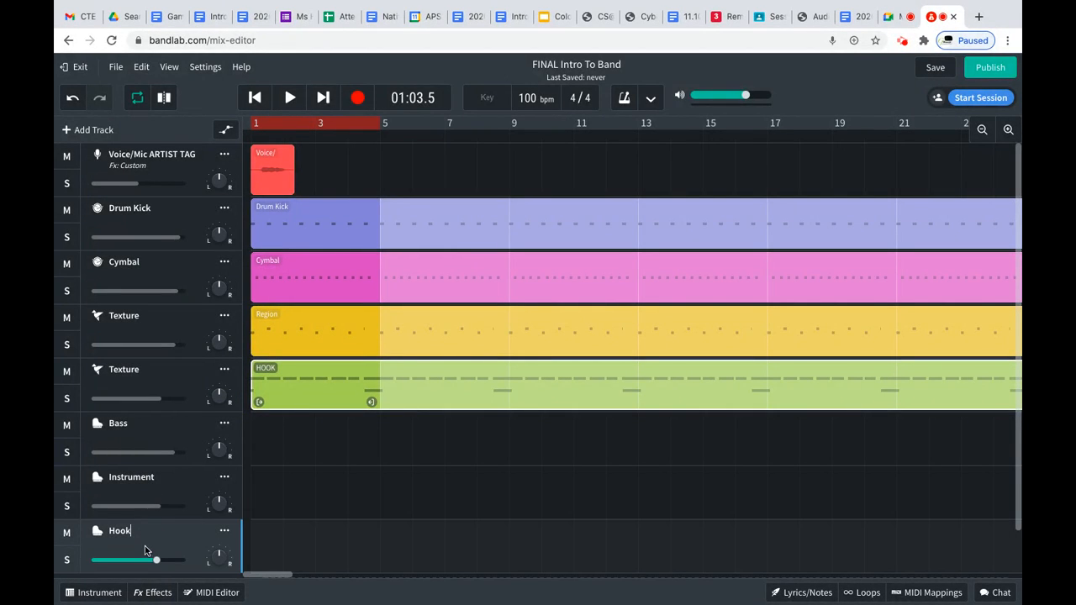
left_click_drag(144, 544, 145, 491)
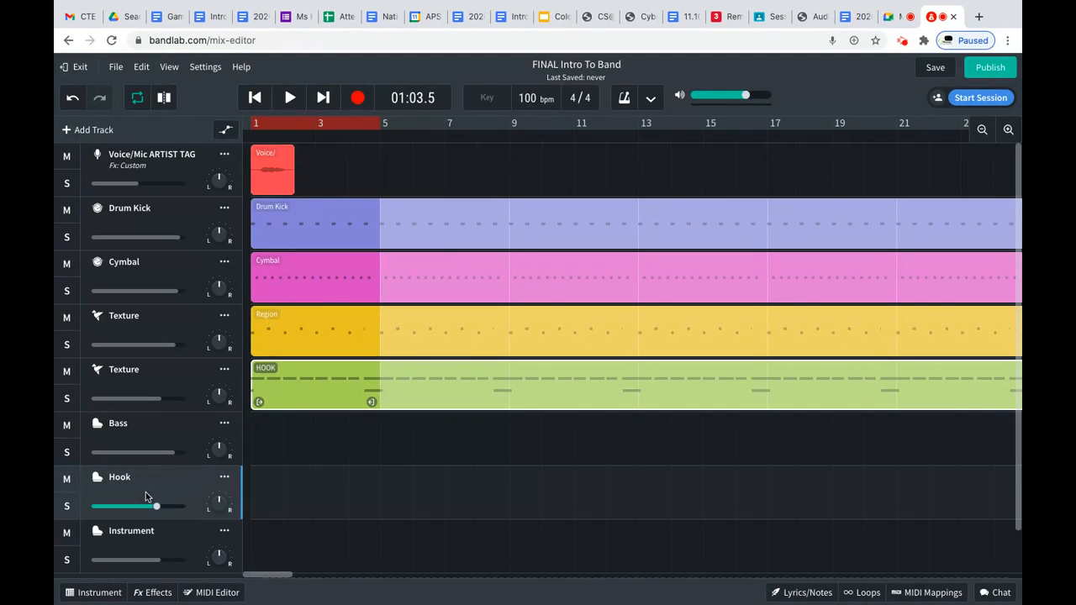
left_click(164, 427)
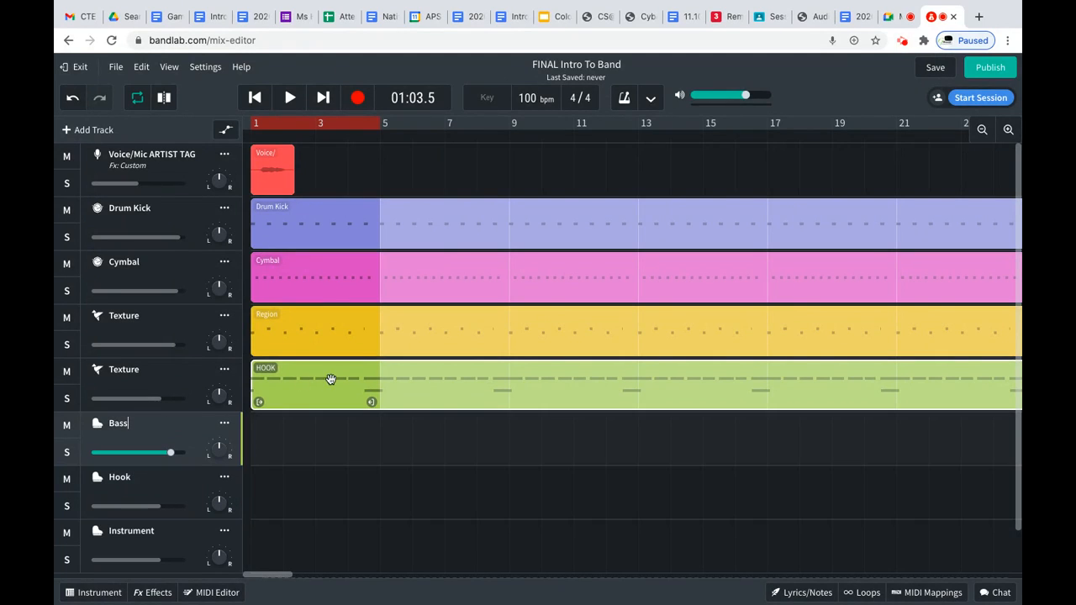
left_click(300, 377)
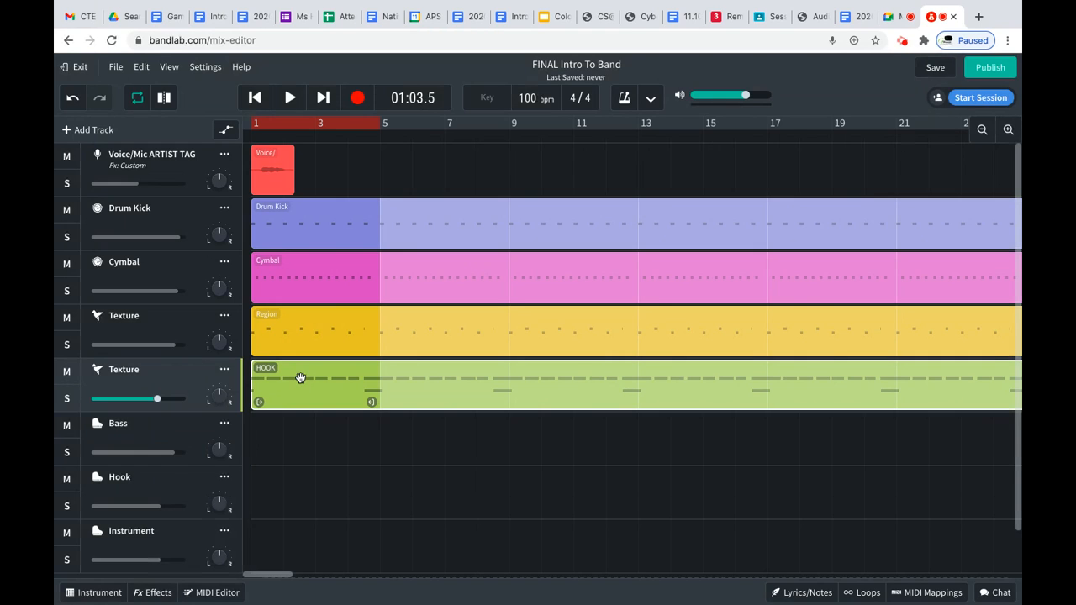
left_click(167, 432)
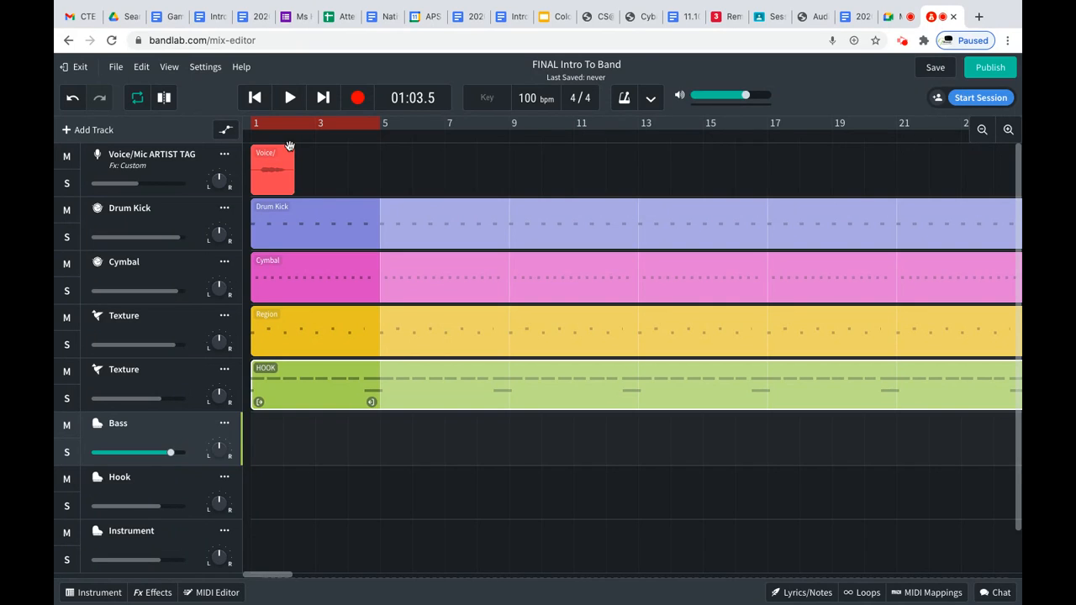
Step: Play the arrangement and extend the cycle region so that it ends at bar 9, pausing playback when done
left_click(290, 99)
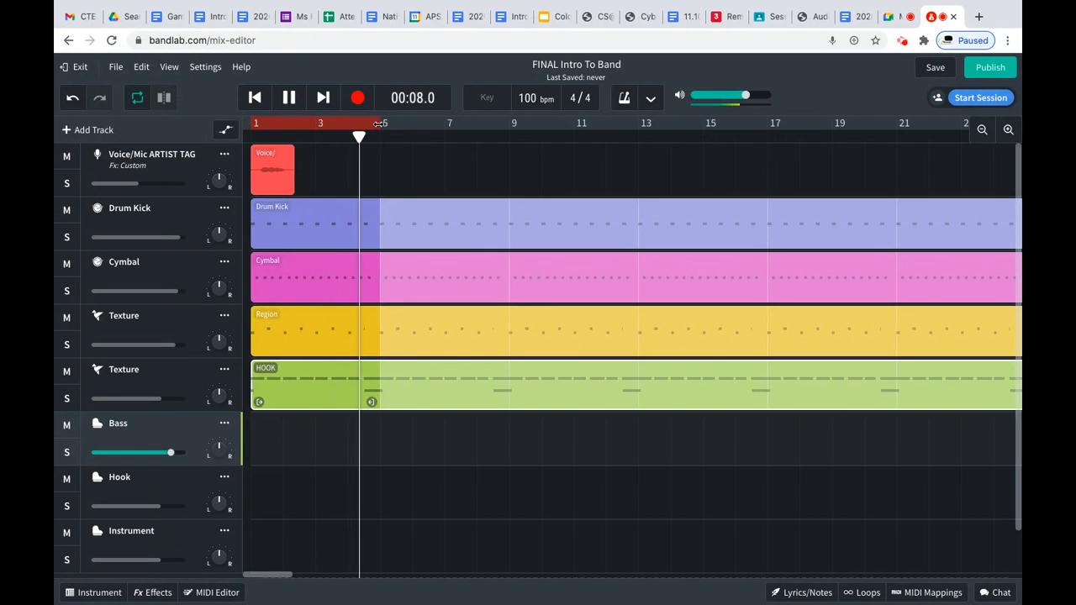
left_click_drag(378, 124, 510, 143)
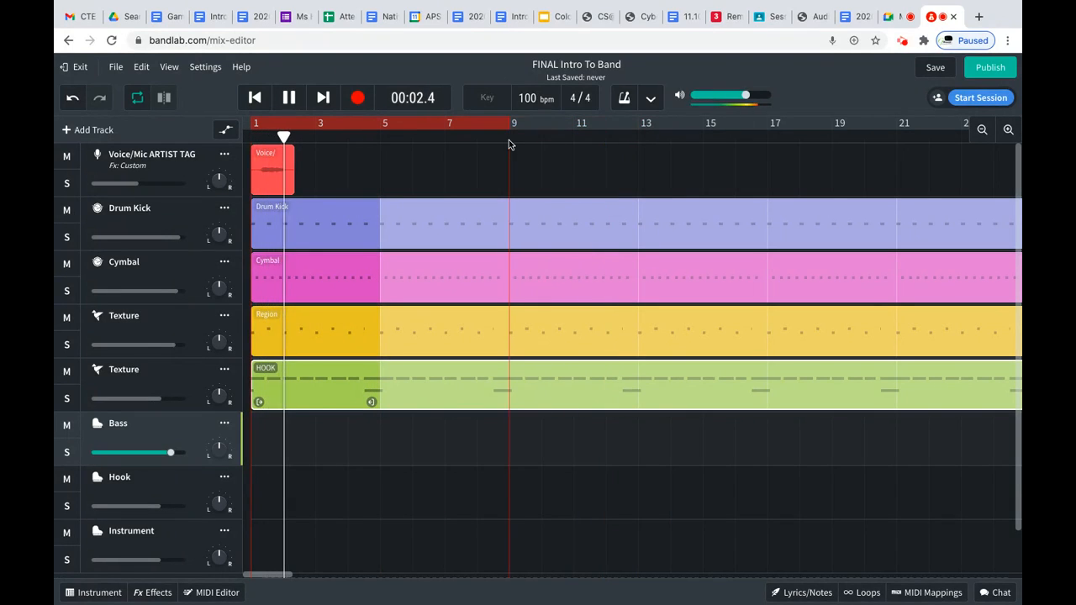
left_click(291, 98)
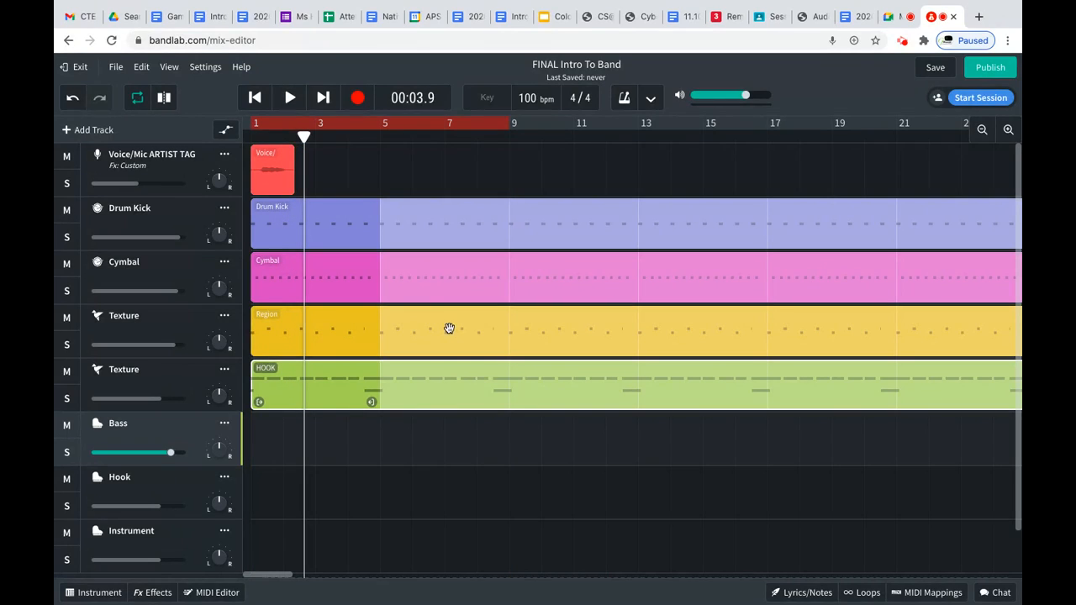
Step: Set the Bass track's instrument category to Synth Bass
left_click(96, 592)
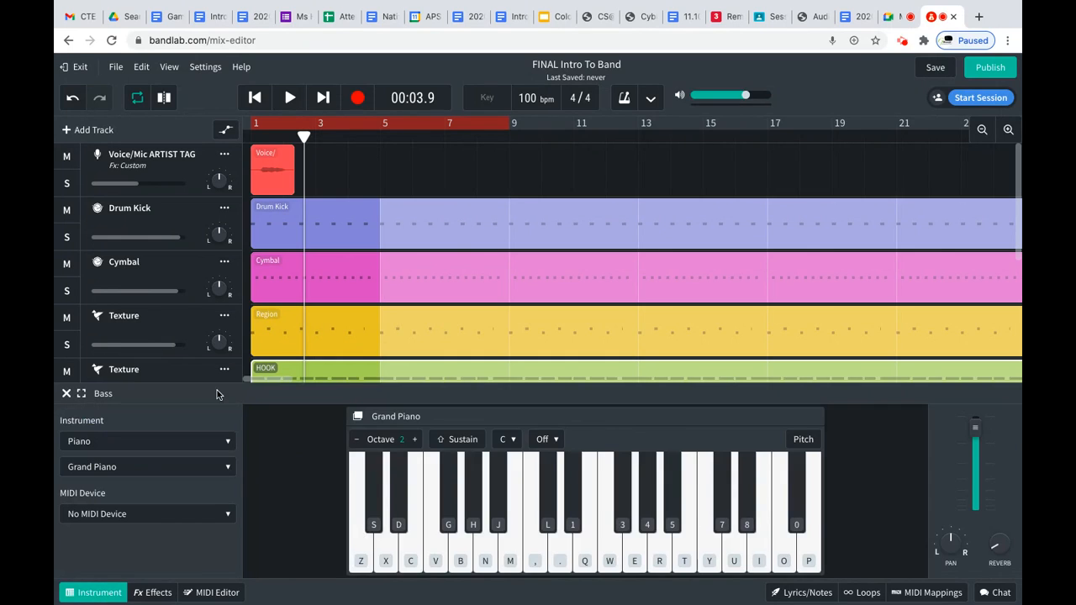
left_click(65, 394)
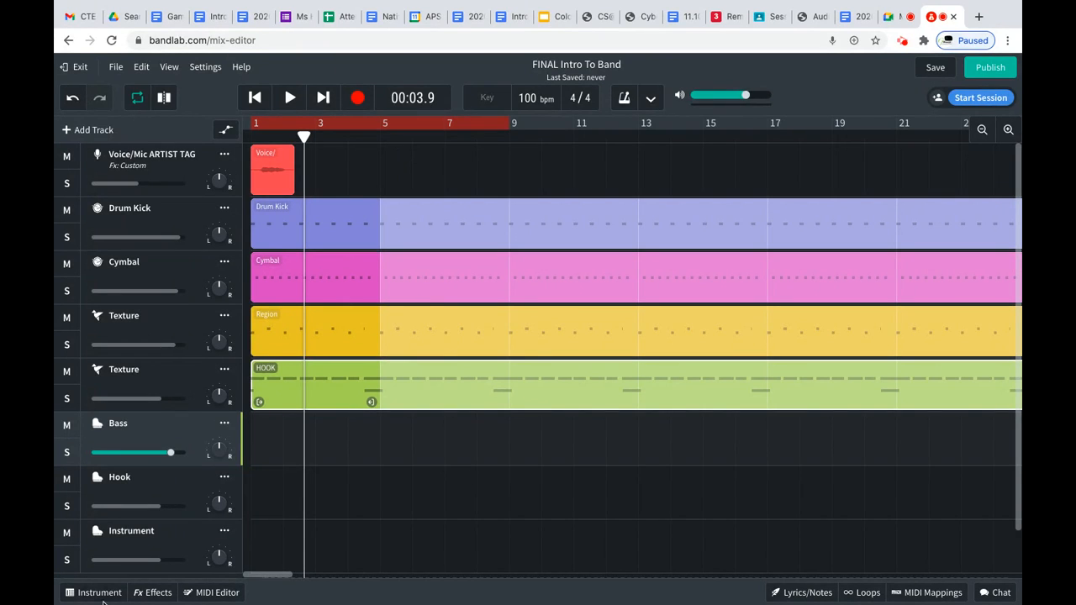
mouse_move(180, 457)
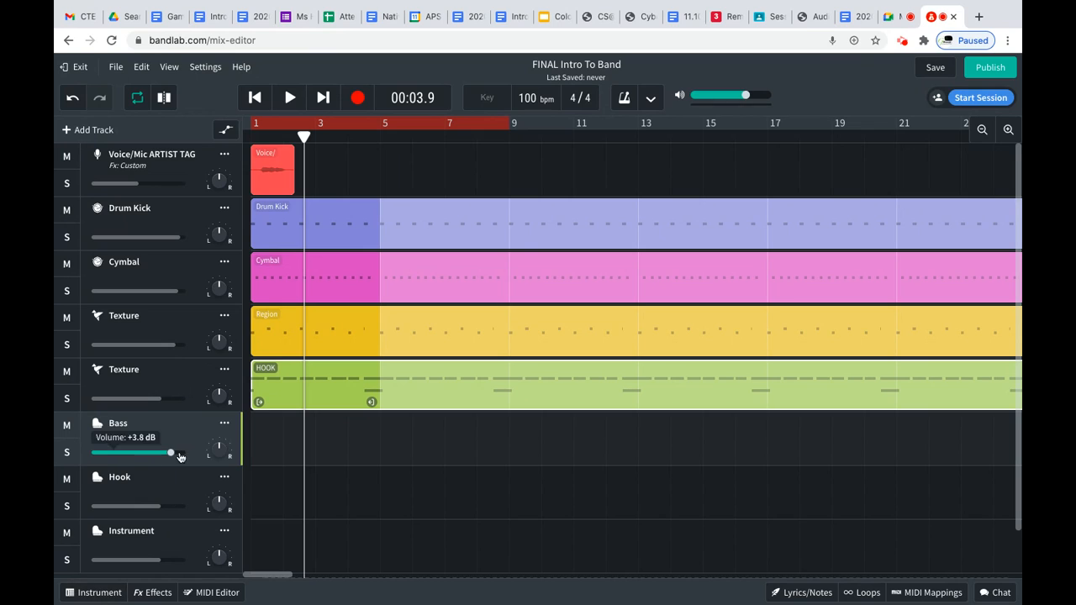
left_click(92, 591)
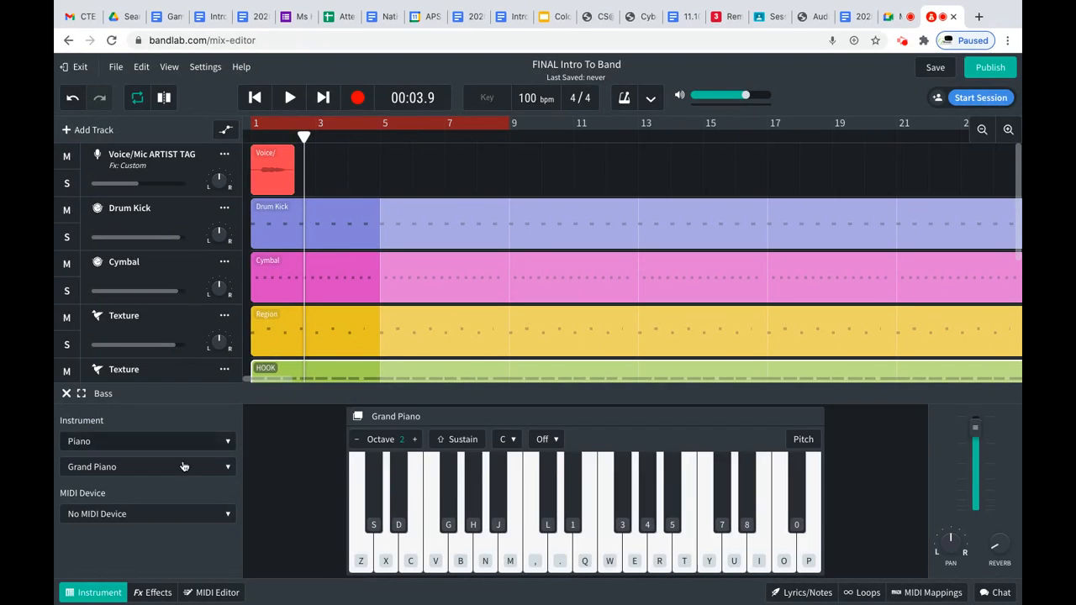
left_click(165, 442)
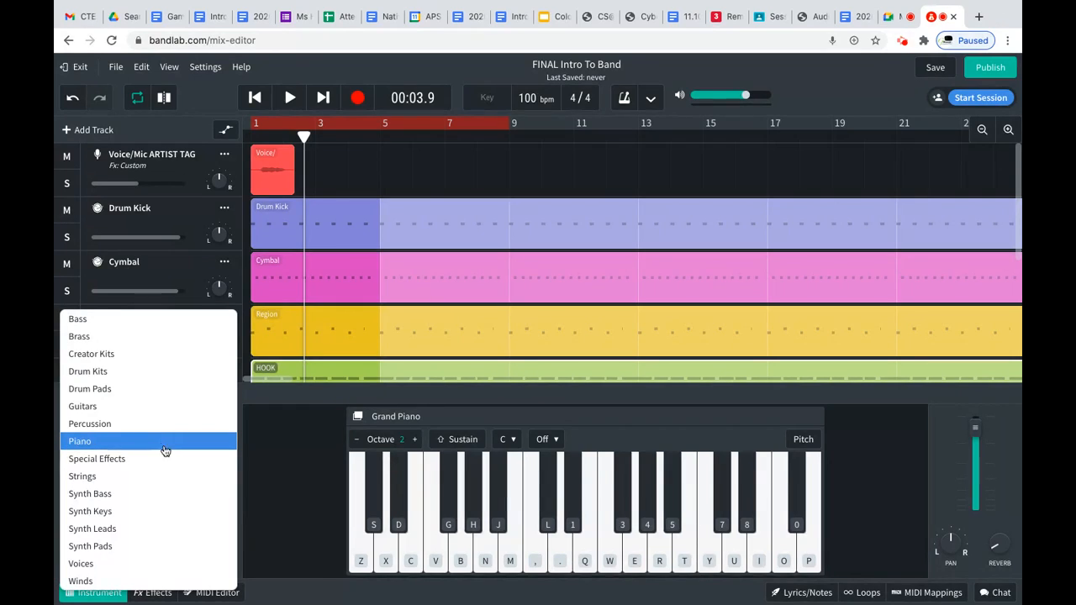
left_click(150, 496)
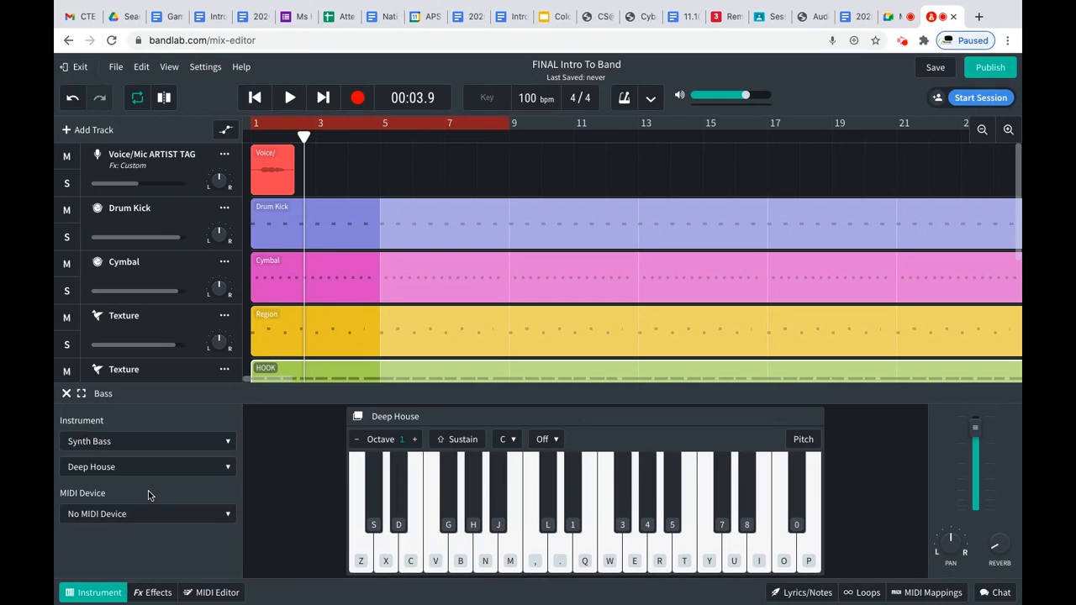
Step: Audition a few low notes of the Deep House synth bass and close the instrument view
left_click(422, 548)
left_click(360, 555)
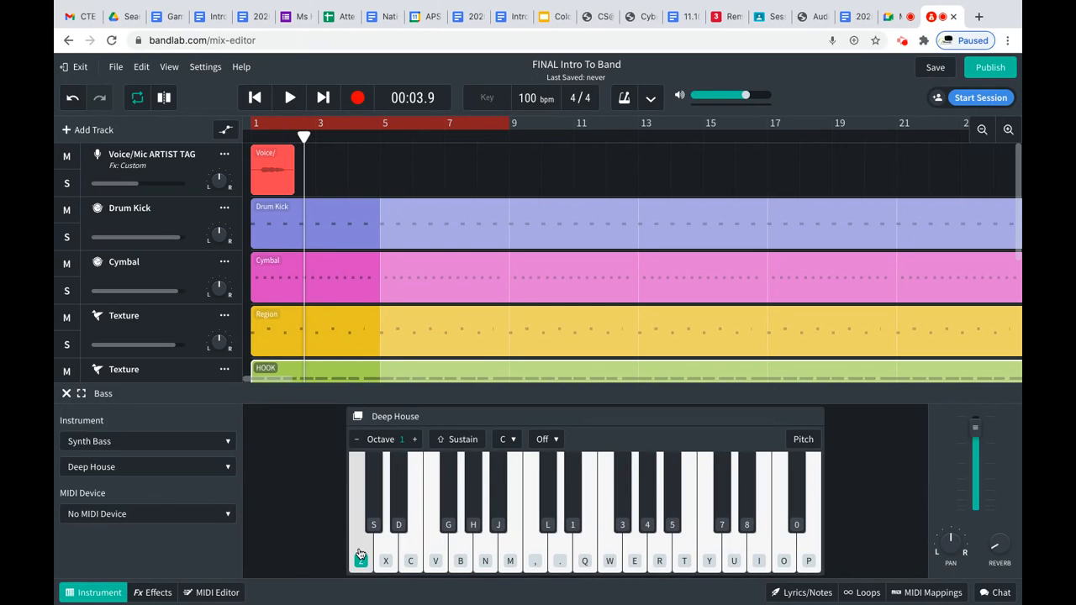
left_click(413, 555)
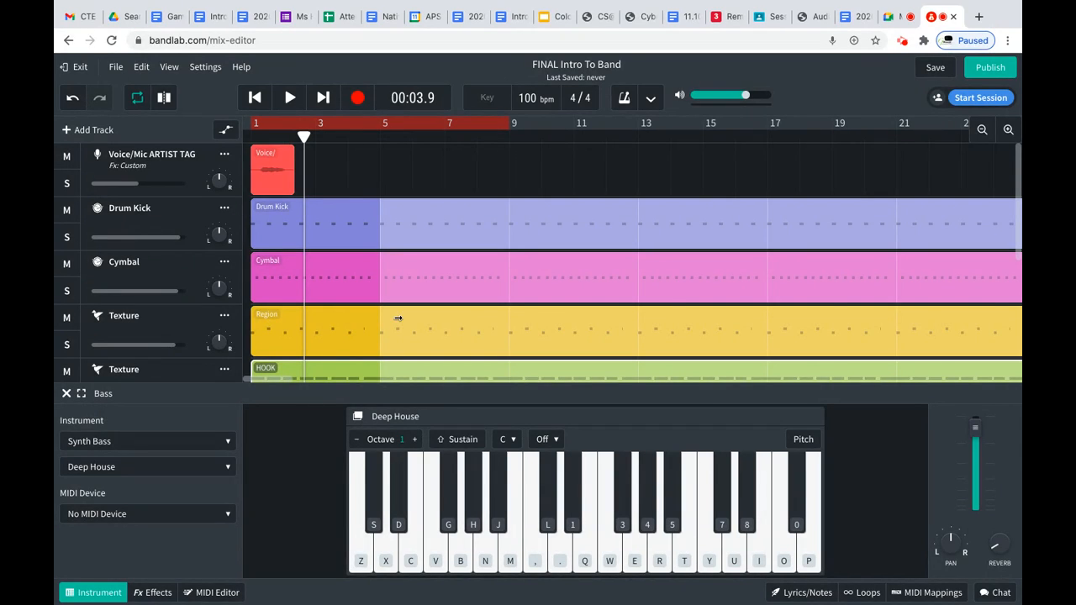
left_click(65, 393)
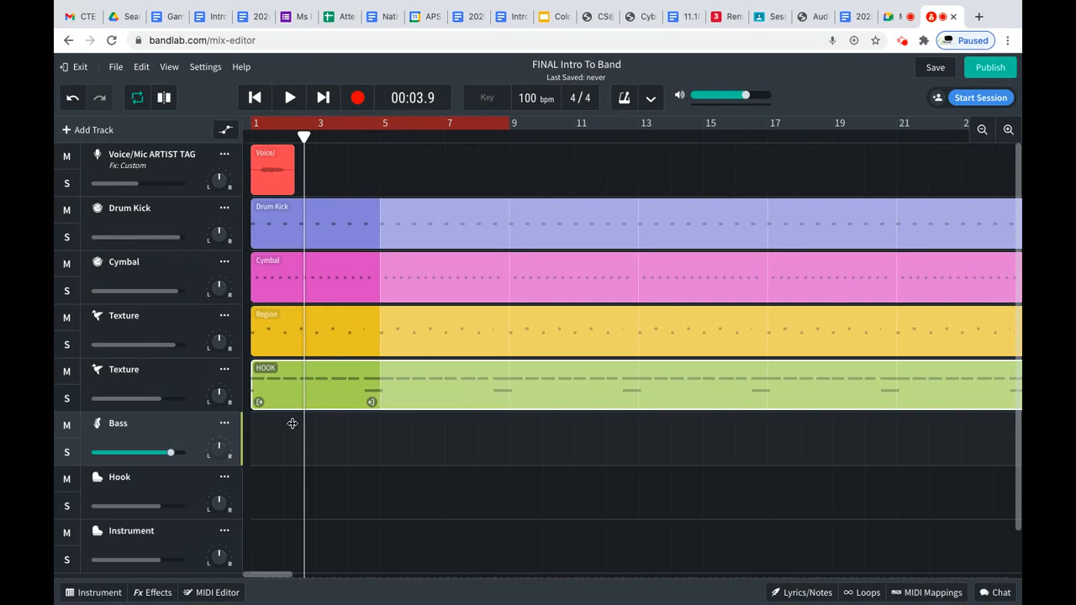
Step: Listen to the arrangement from the start, stop it and place the playhead in the middle of bar 1
key("space")
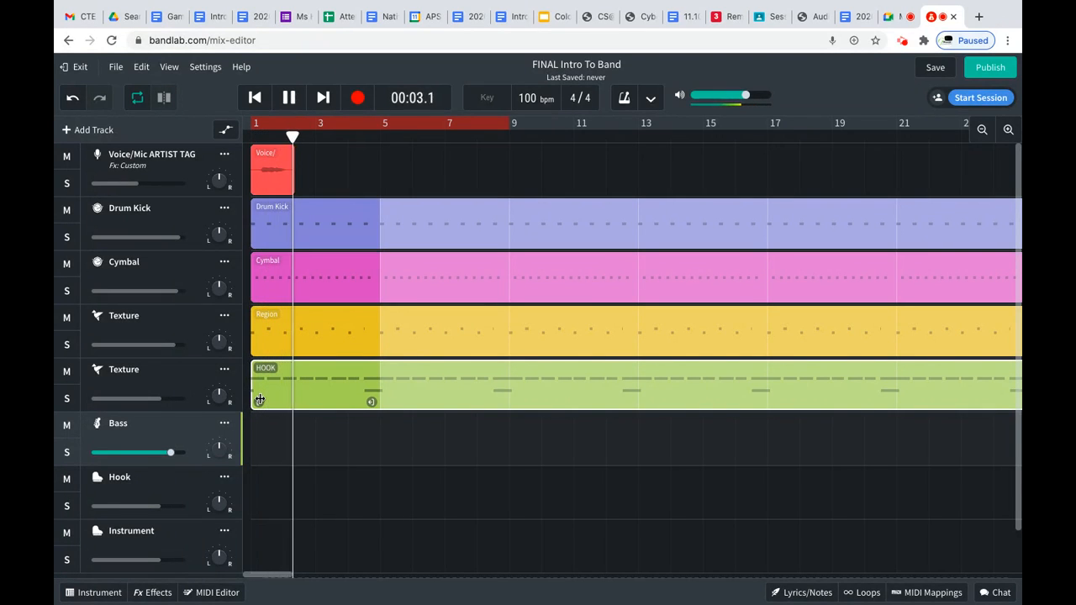
left_click(156, 425)
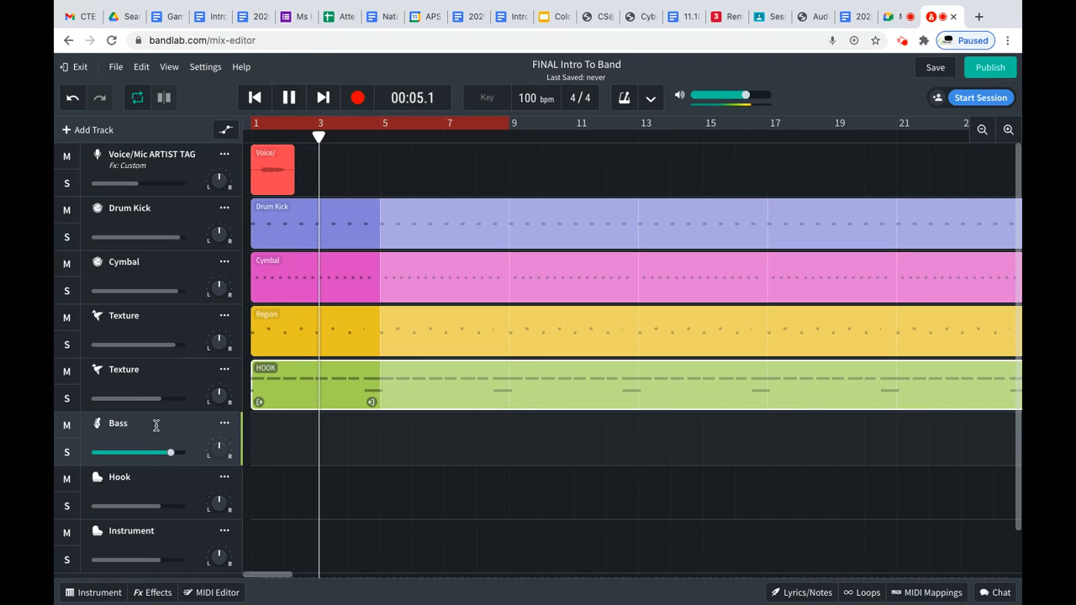
left_click(289, 99)
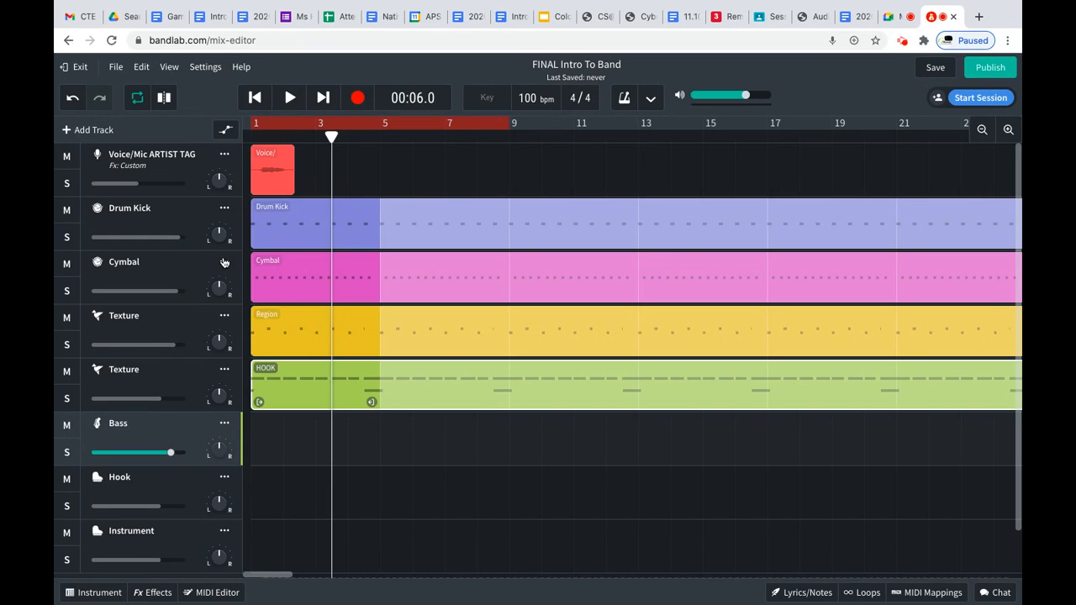
left_click(251, 136)
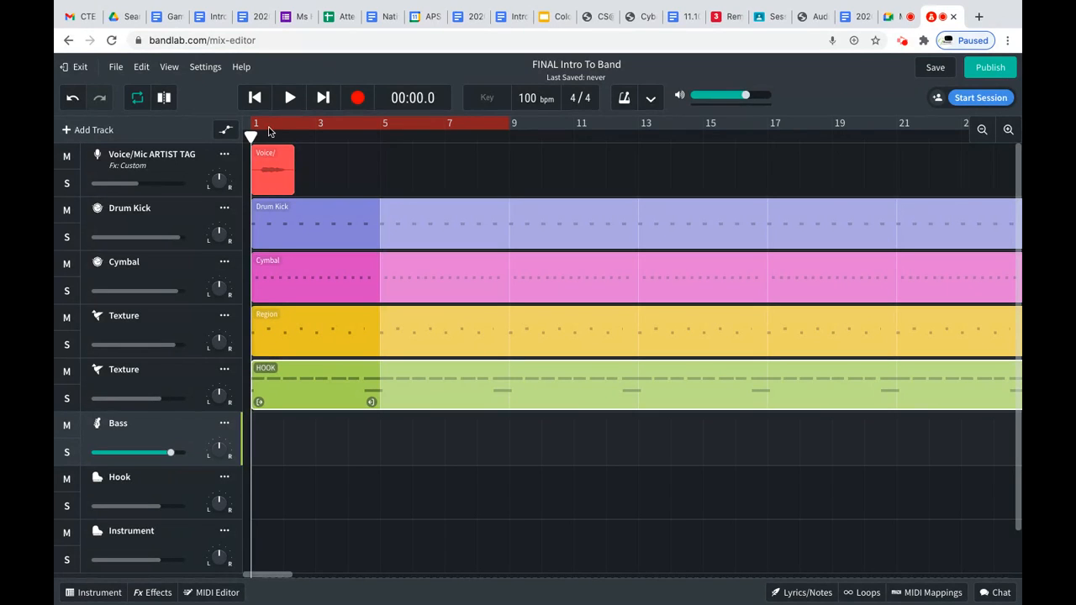
left_click(266, 136)
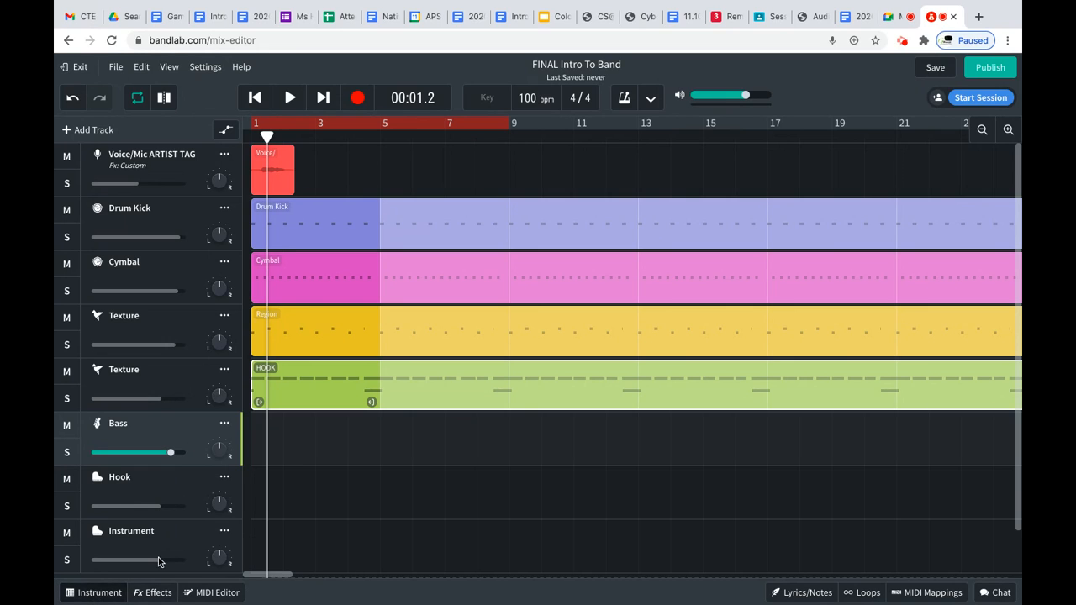
Step: Reopen the Bass track's virtual keyboard and audition its lowest C several times
left_click(113, 592)
left_click(361, 550)
left_click(363, 542)
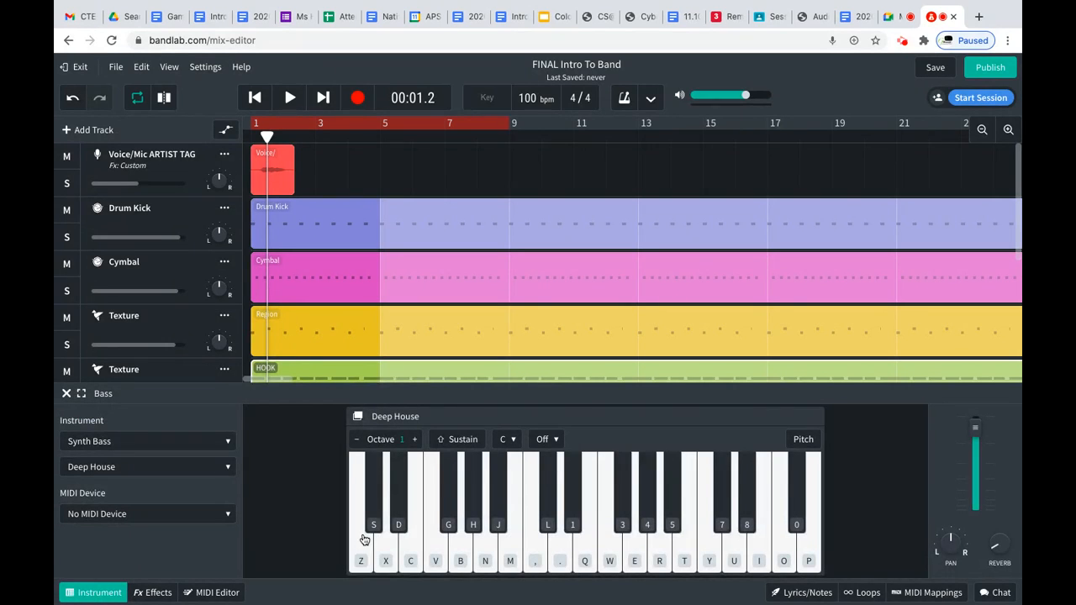
left_click(364, 540)
left_click(364, 540)
Step: Play the arrangement without recording, sound the lowest bass C repeatedly over the first four bars, and pause at bar 5
left_click(289, 98)
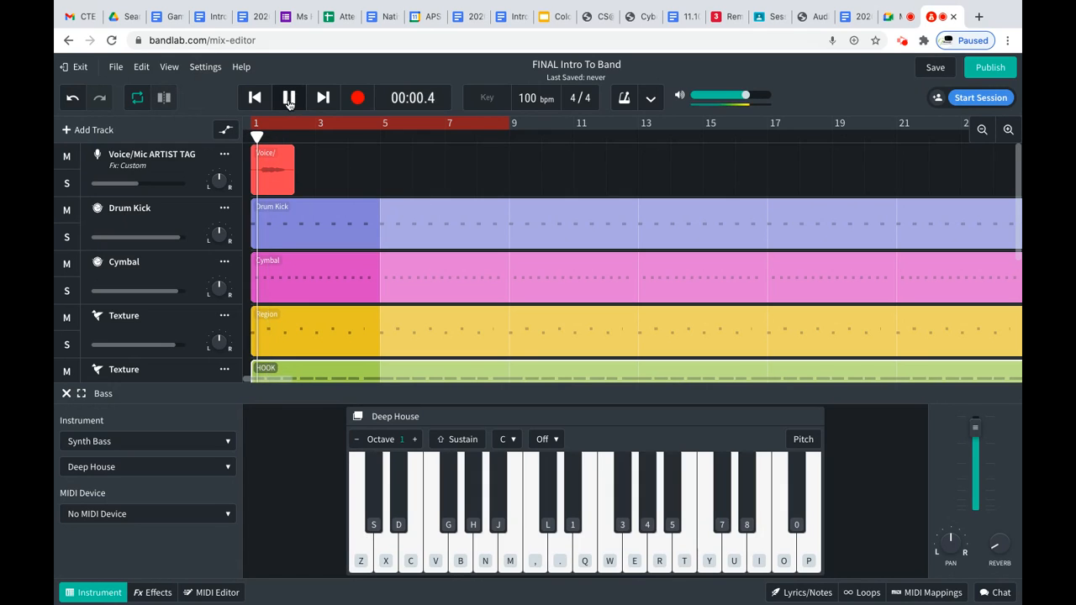
key("z")
key("z")
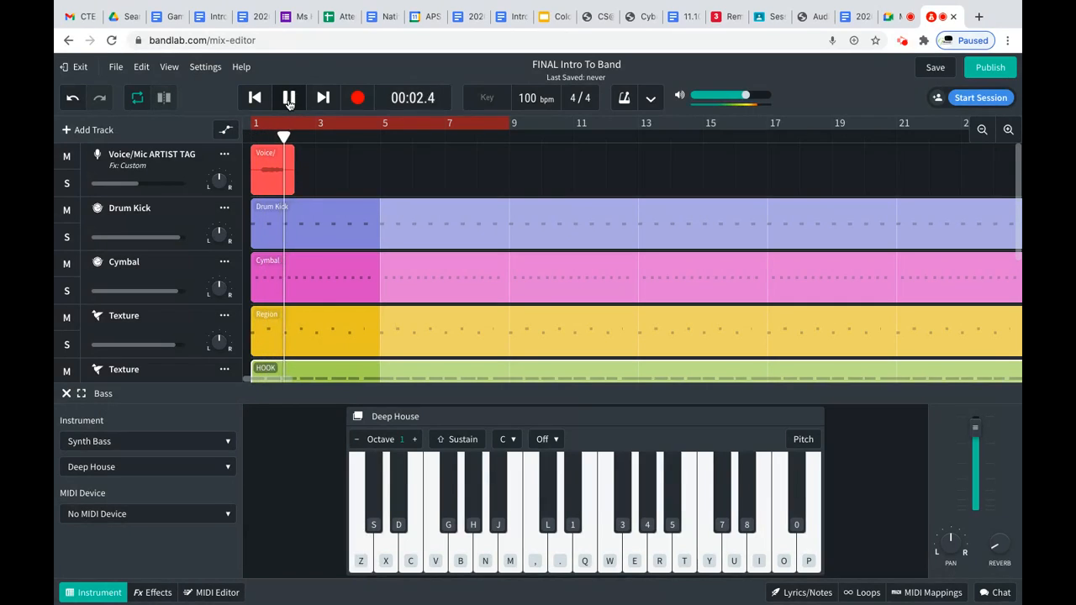
key("z")
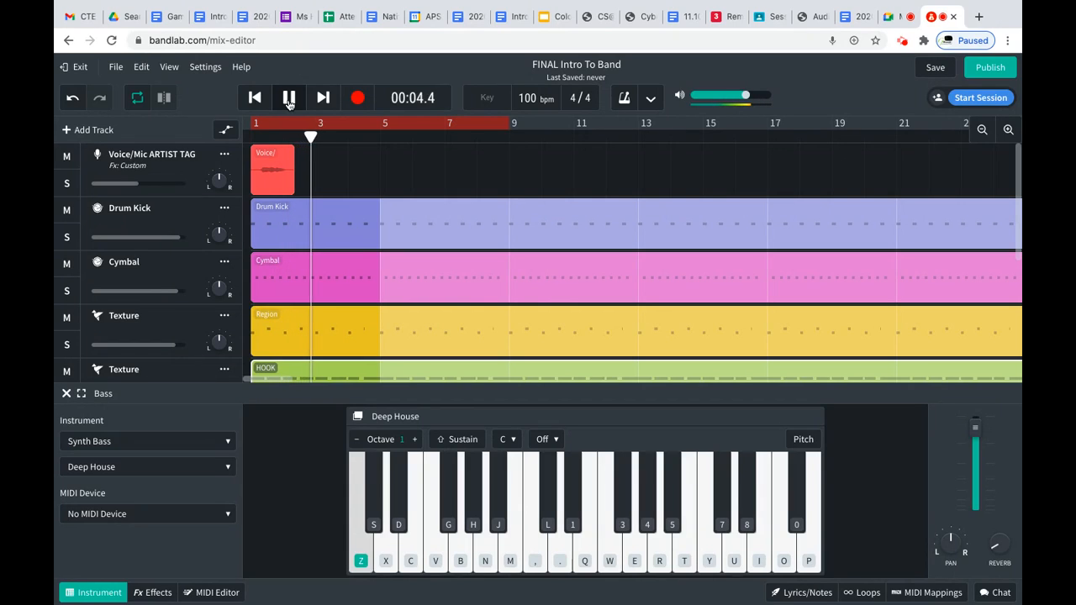
key("z")
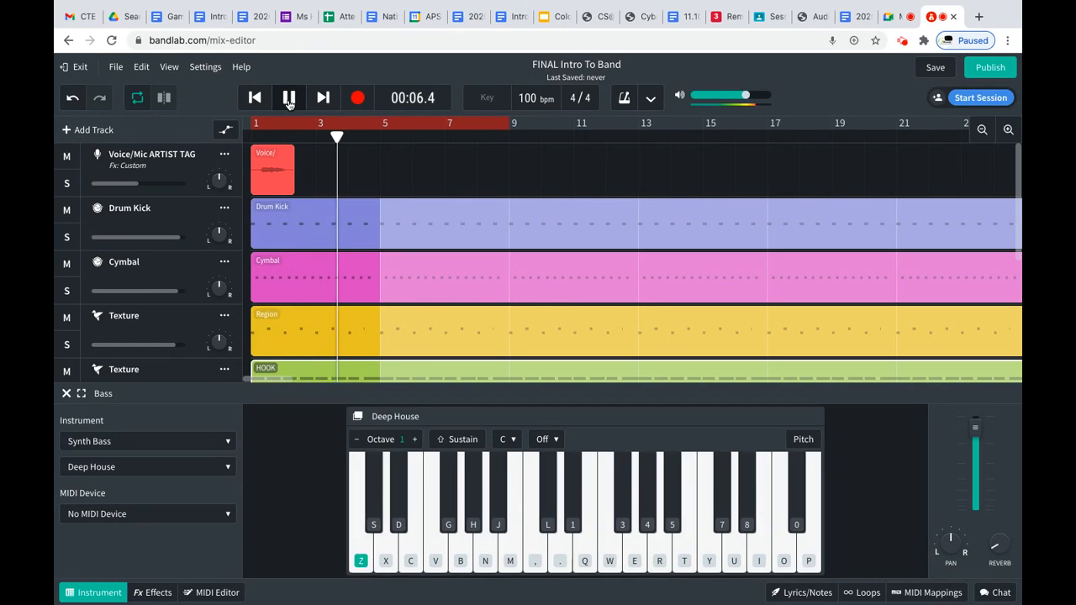
key("z")
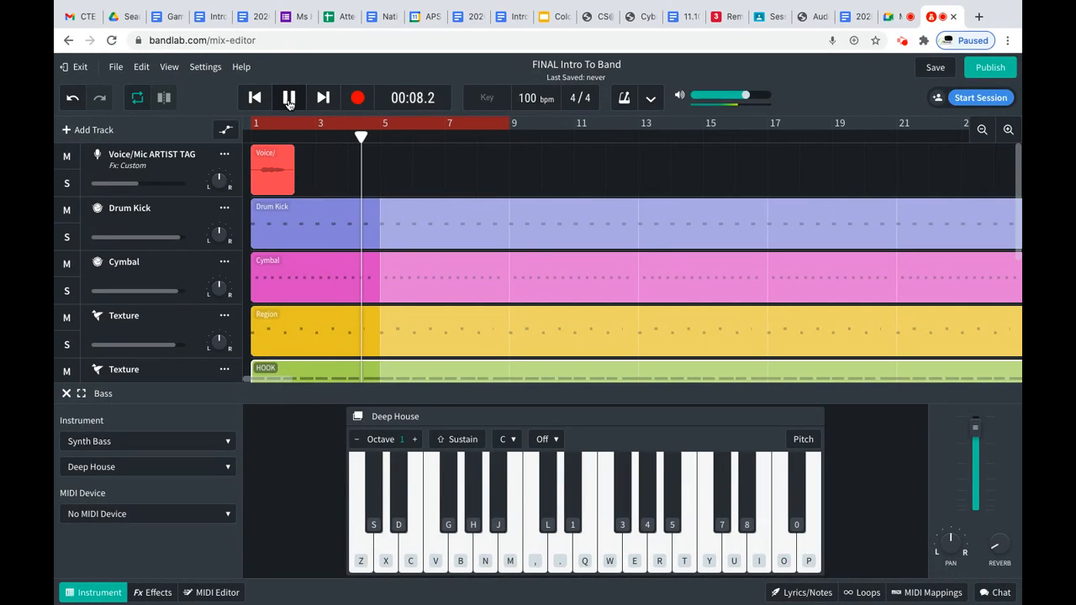
key("z")
left_click(288, 99)
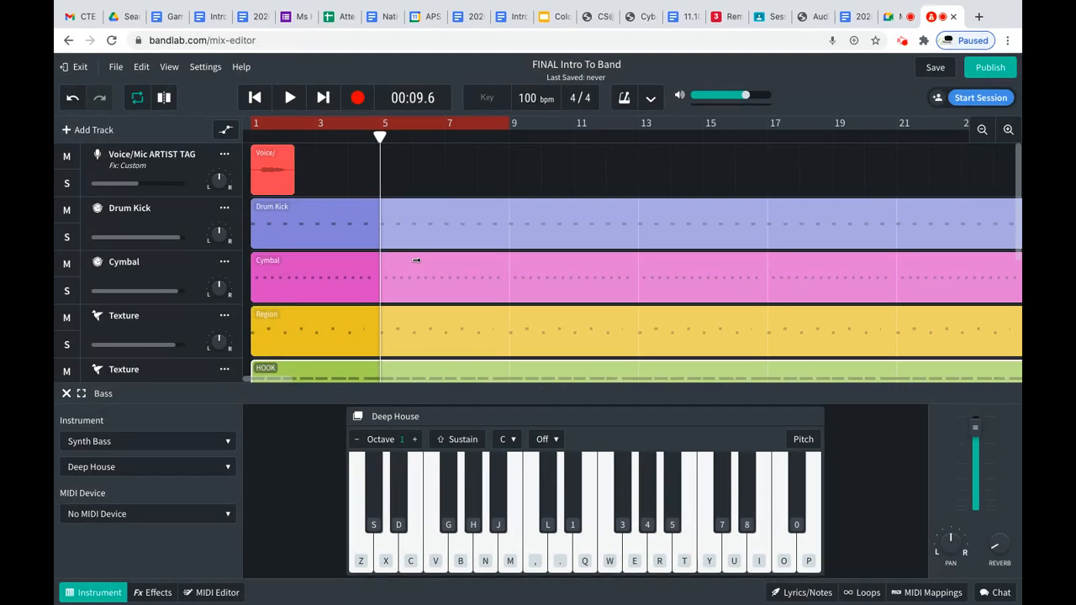
Step: Rehearse the lowest bass C over the opening of the arrangement and return the playhead to the start
scroll(414, 259, "down", 5)
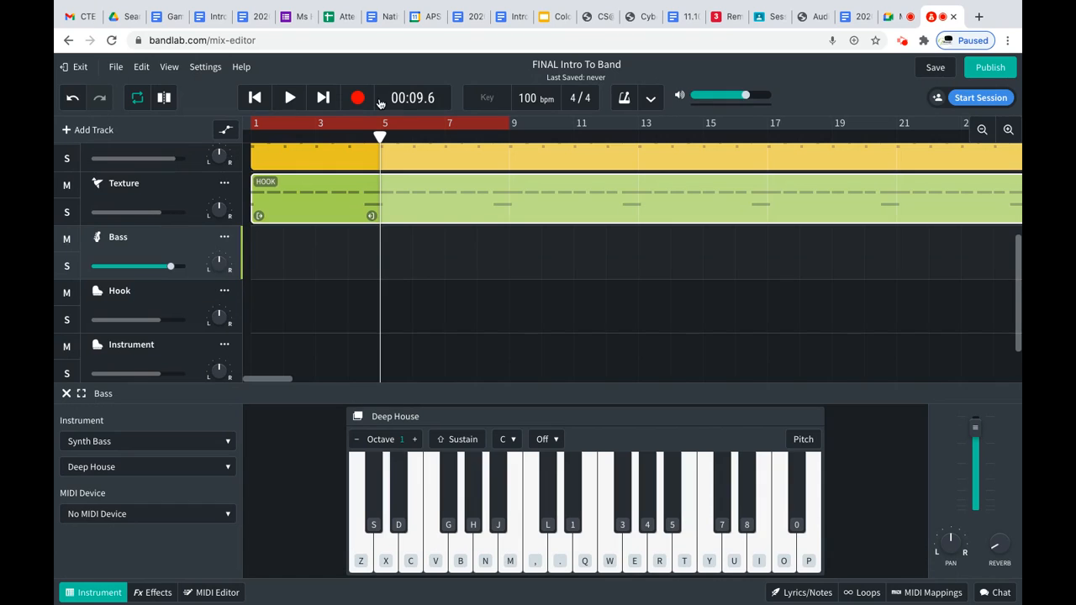
left_click(255, 98)
key("z")
key("z")
key("z")
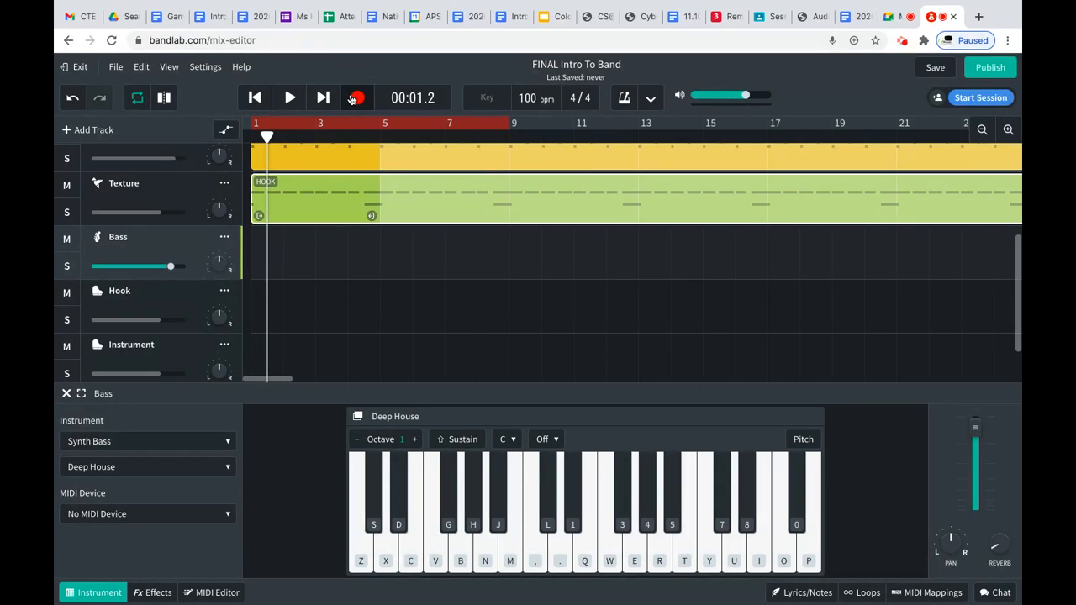
left_click(254, 98)
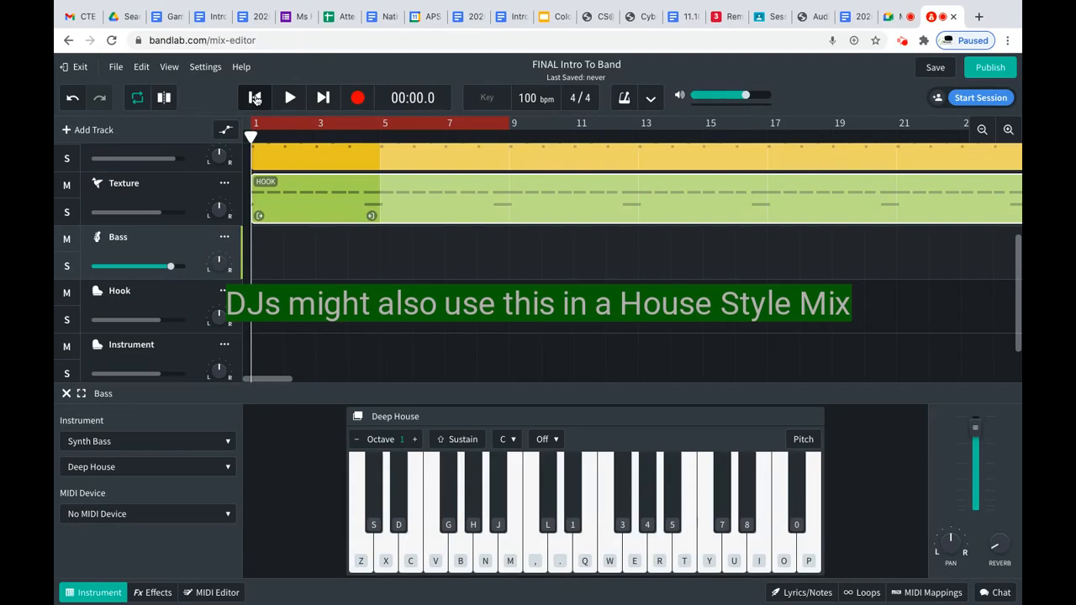
Step: Record the Bass track from bar 1, playing the lowest C repeatedly through the first four bars and stopping at bar 5
left_click(356, 99)
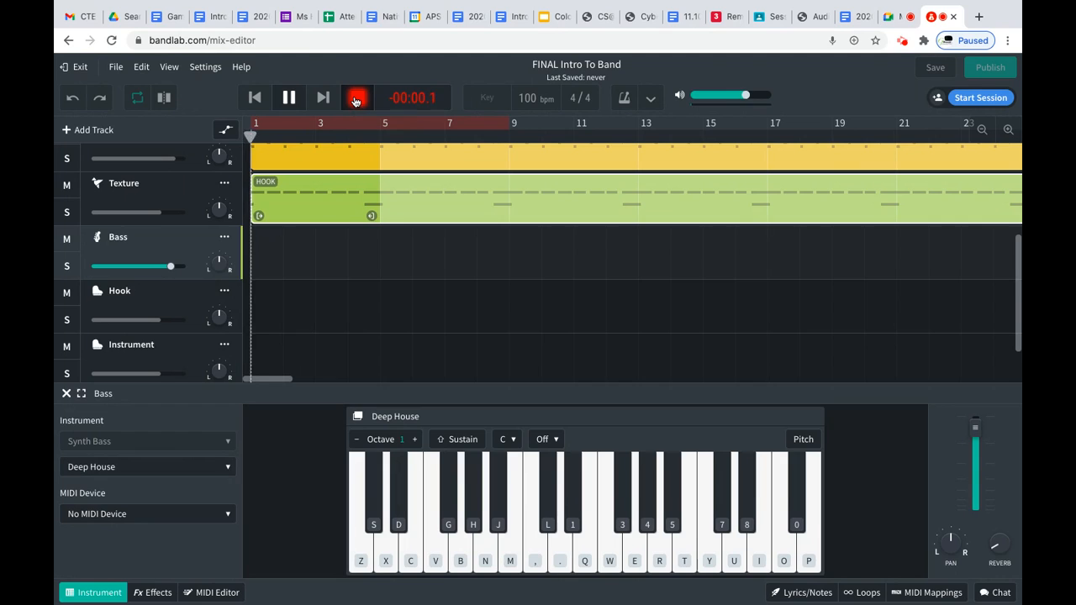
key("z")
key("z")
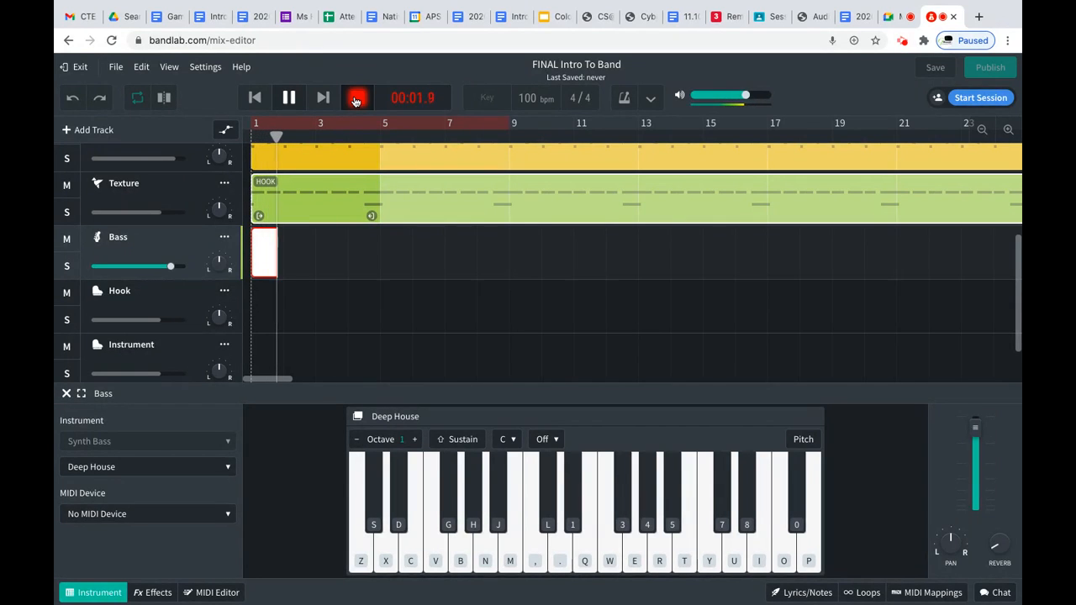
key("z")
key("z")
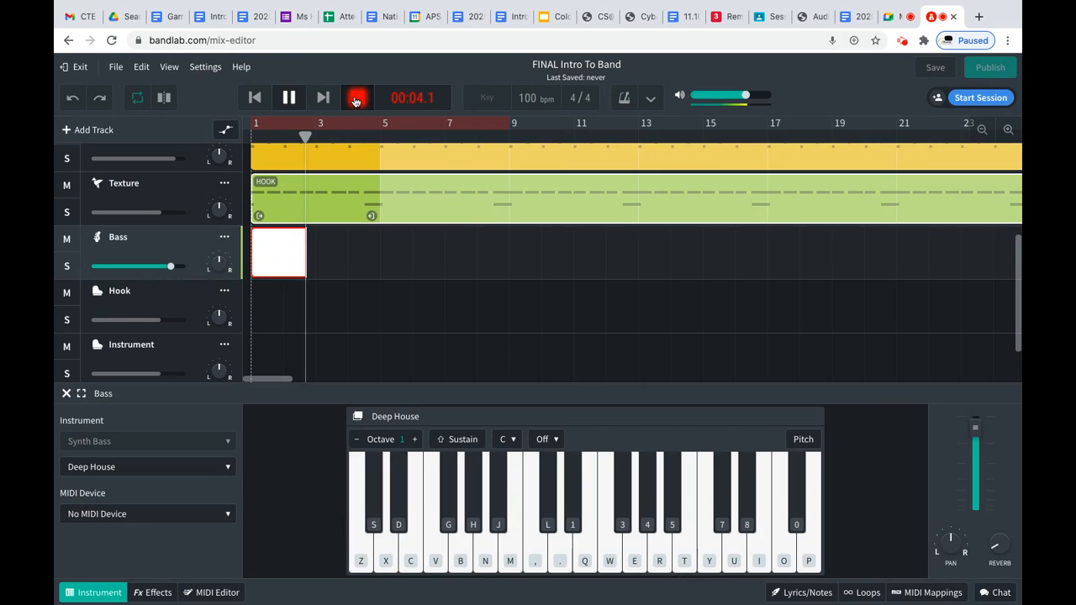
key("z")
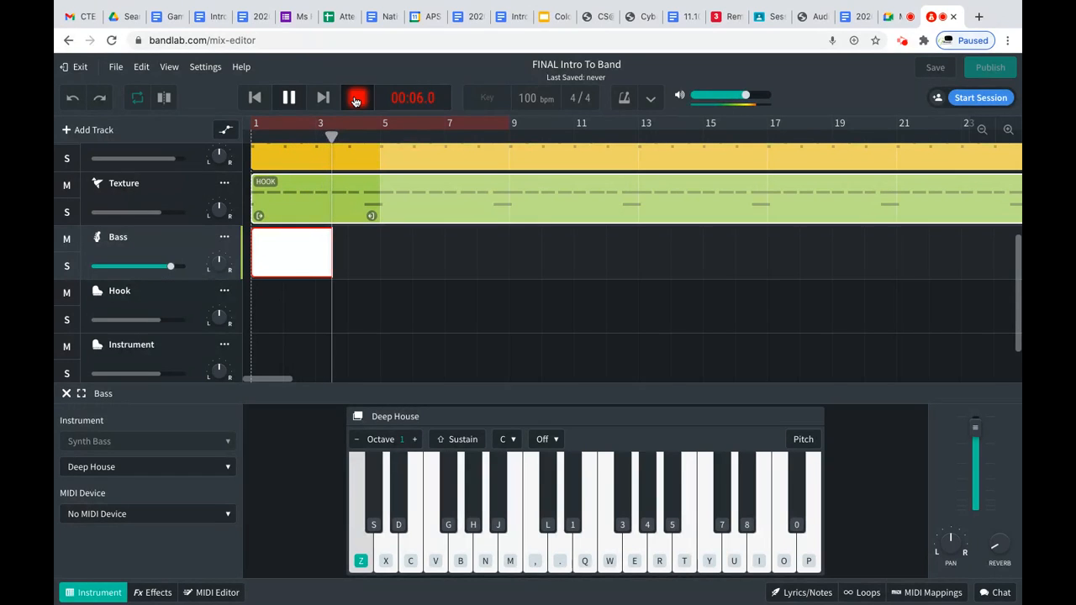
key("z")
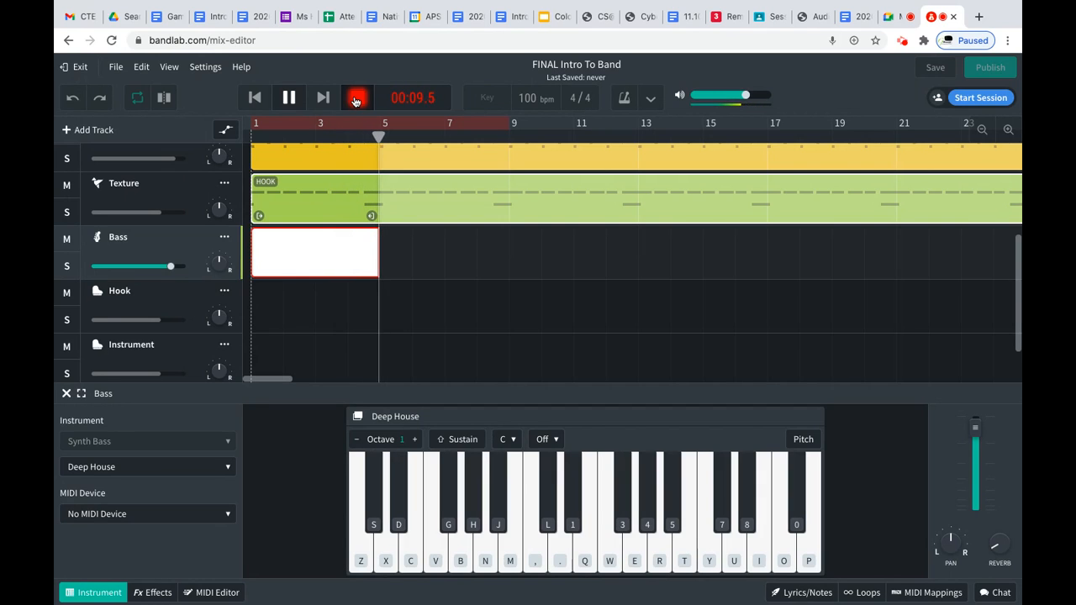
left_click(356, 98)
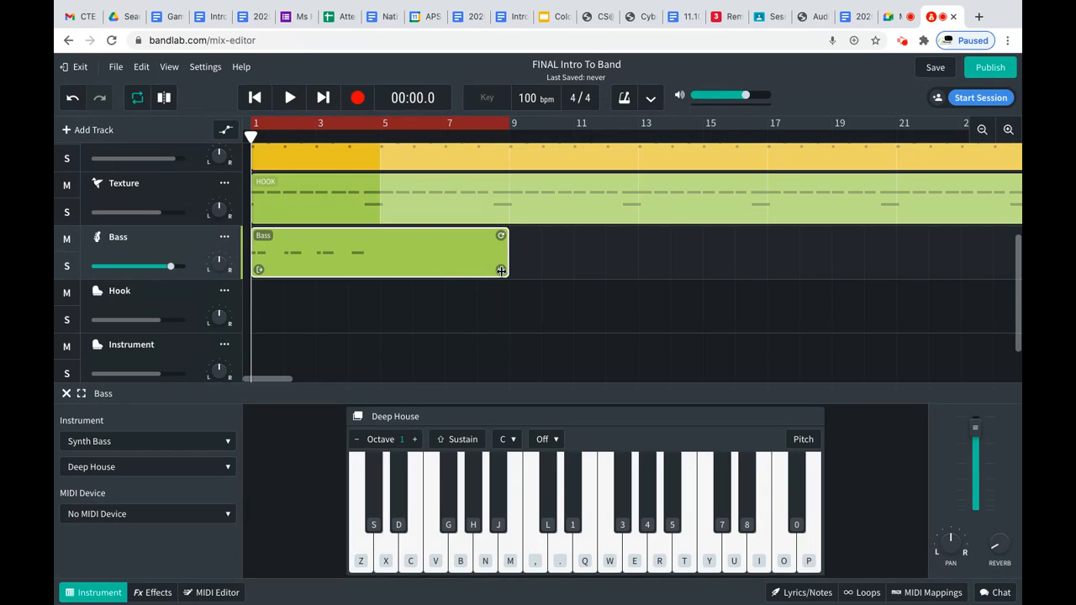
Step: Trim the recorded Bass region to end at bar 5 and loop it to bar 29, matching the other tracks
left_click_drag(505, 271, 373, 282)
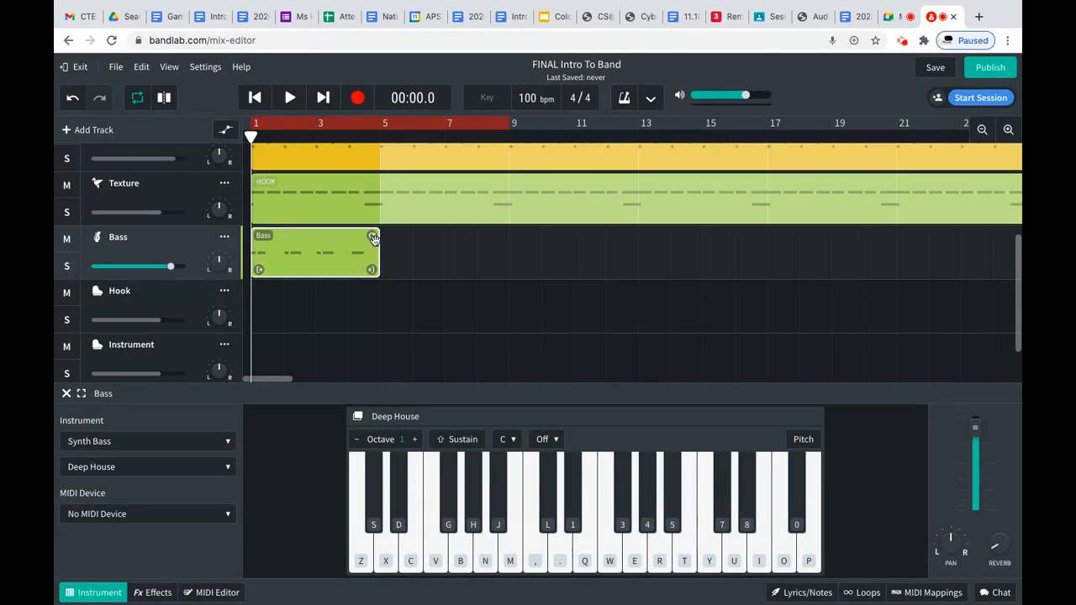
left_click_drag(372, 236, 905, 288)
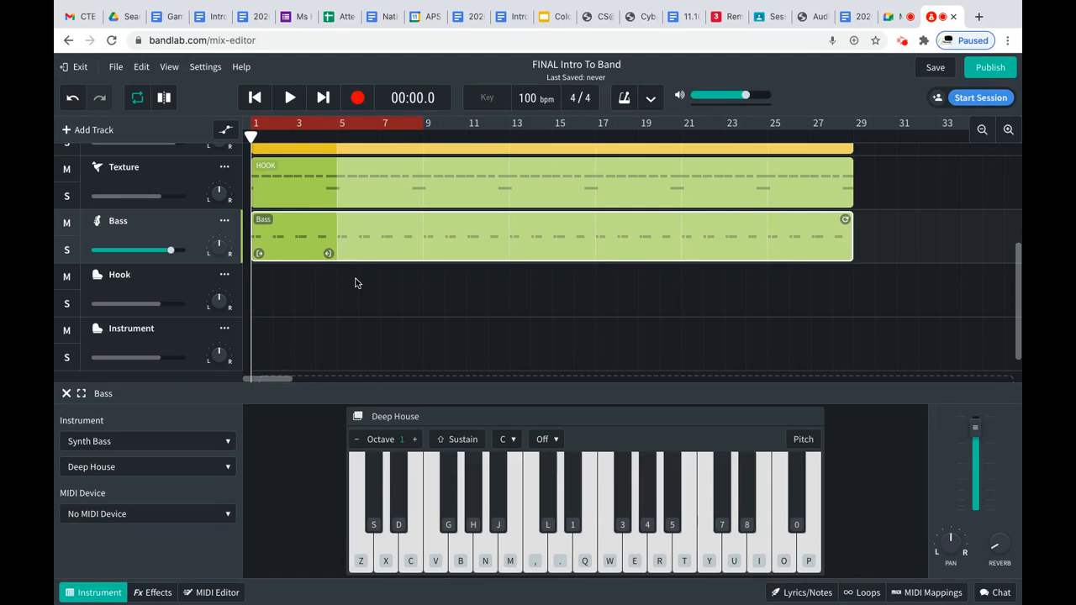
scroll(355, 281, "up", 4)
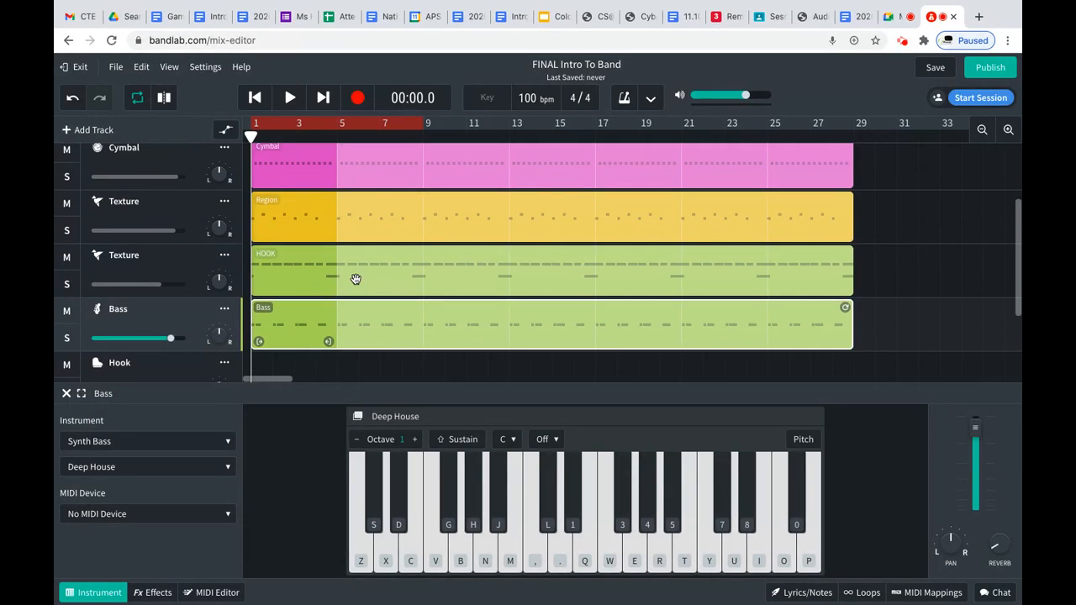
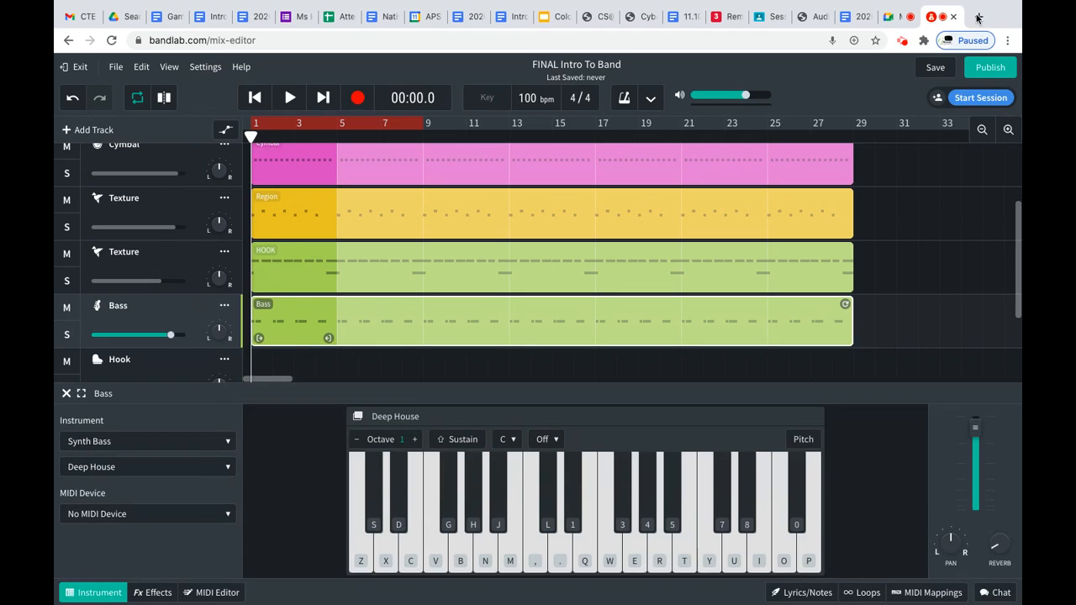
Step: Open youtube.com and ytmp3.cc in two new browser tabs
left_click(978, 16)
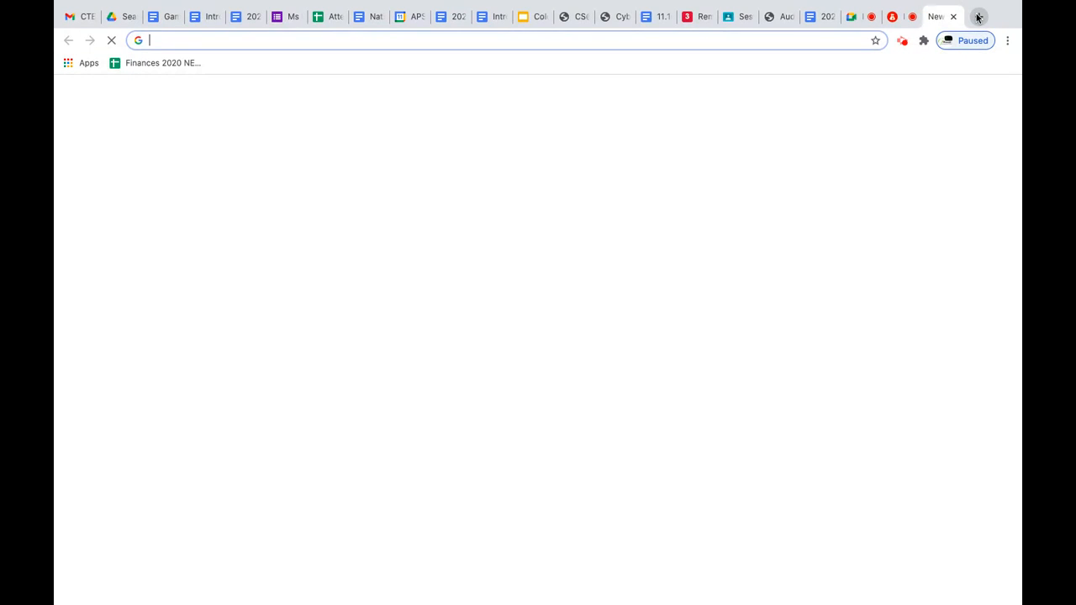
left_click(978, 17)
type("y")
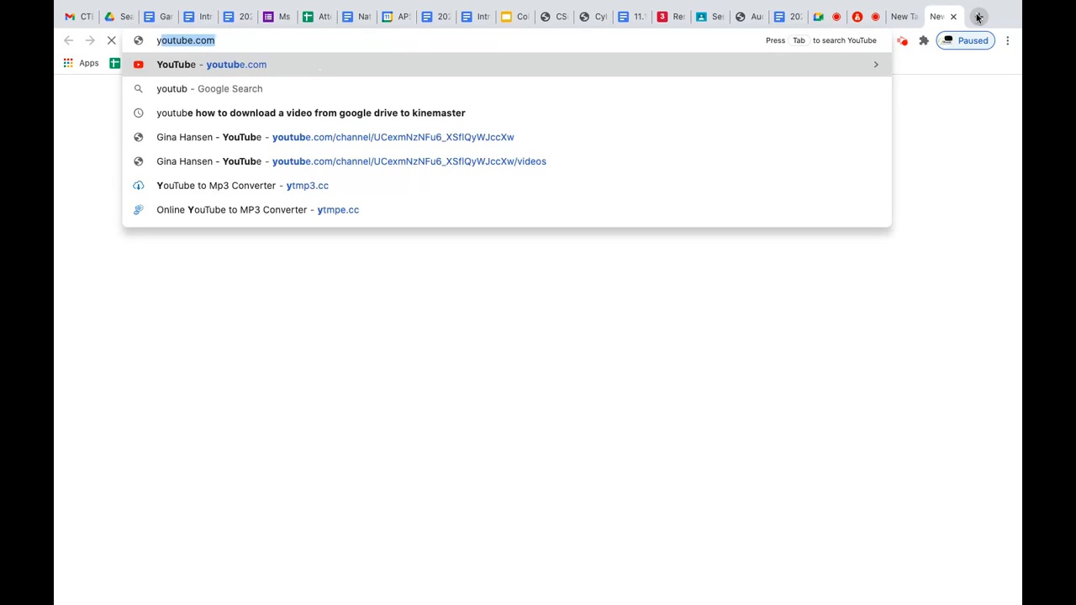
key("Return")
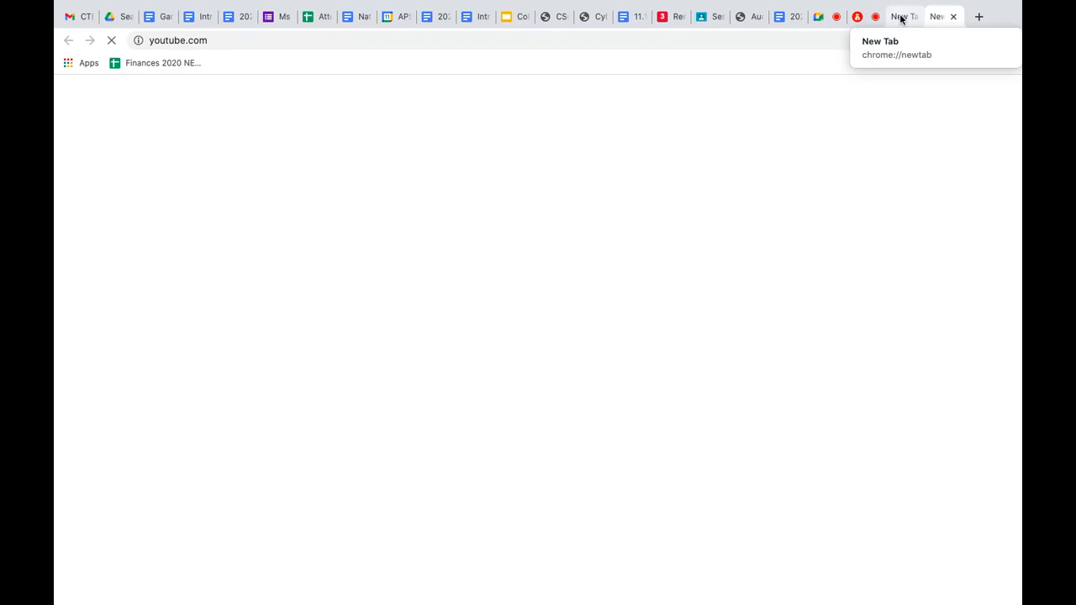
left_click(901, 19)
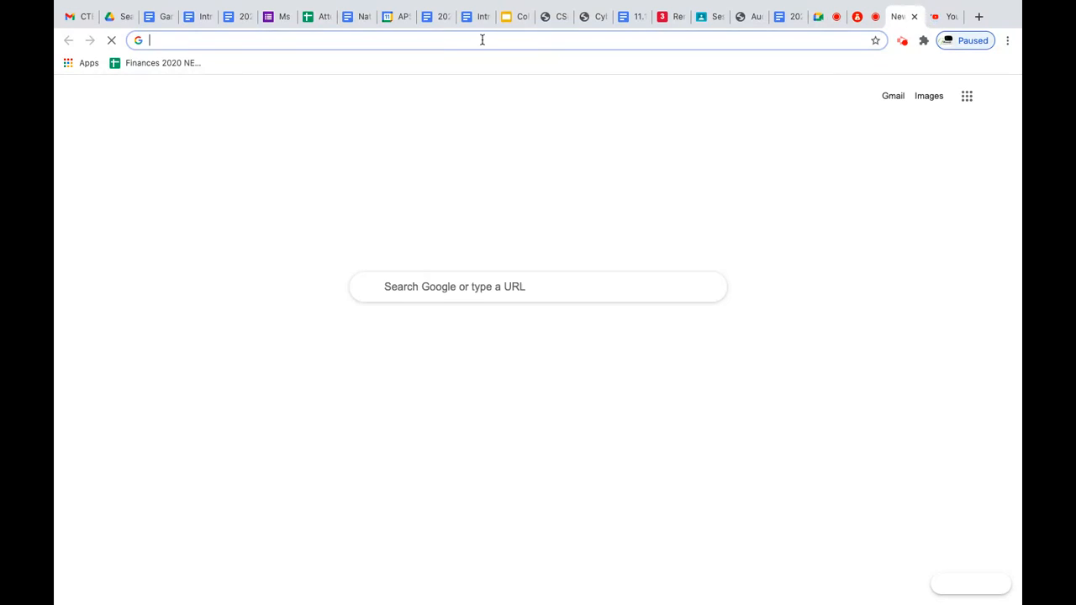
left_click(439, 45)
type("ytmp3.cc")
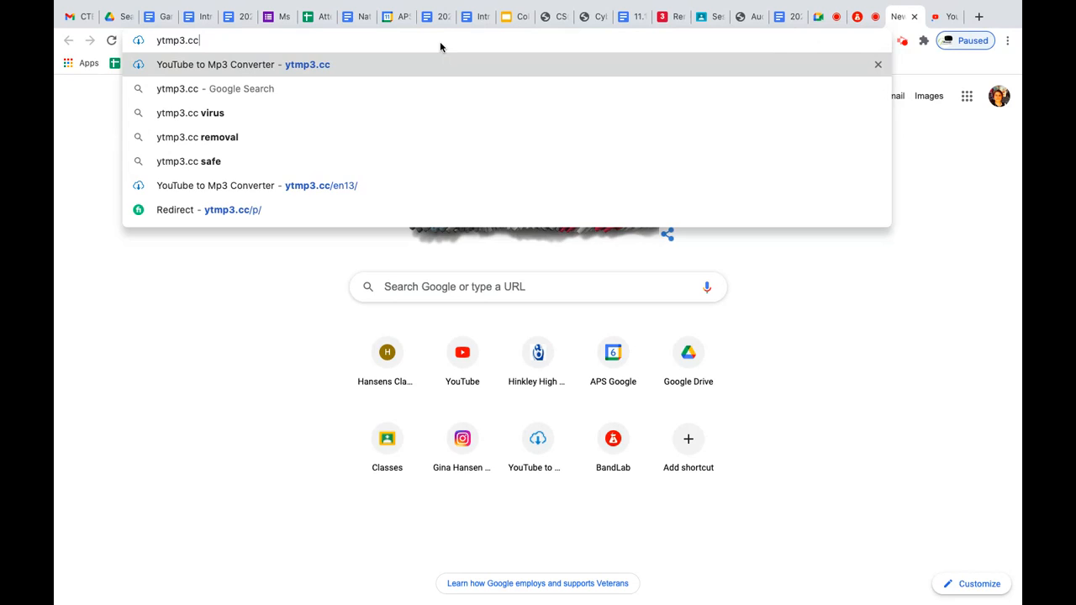
key("Return")
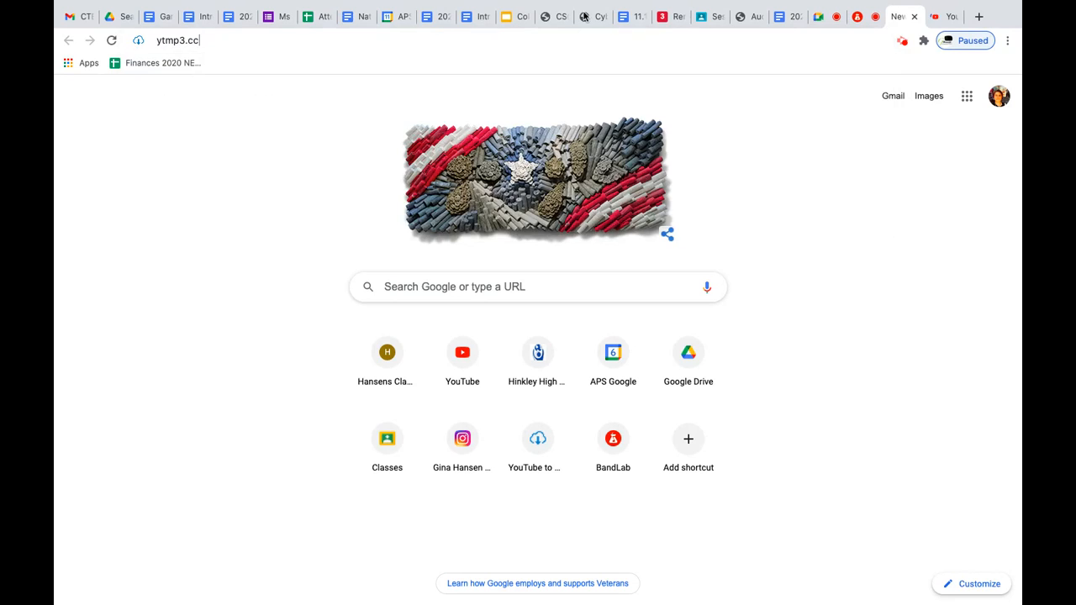
Step: Search YouTube for the quoted phrase "feel that beat" and briefly play the video 2 Static - Feel That Beat
left_click(941, 18)
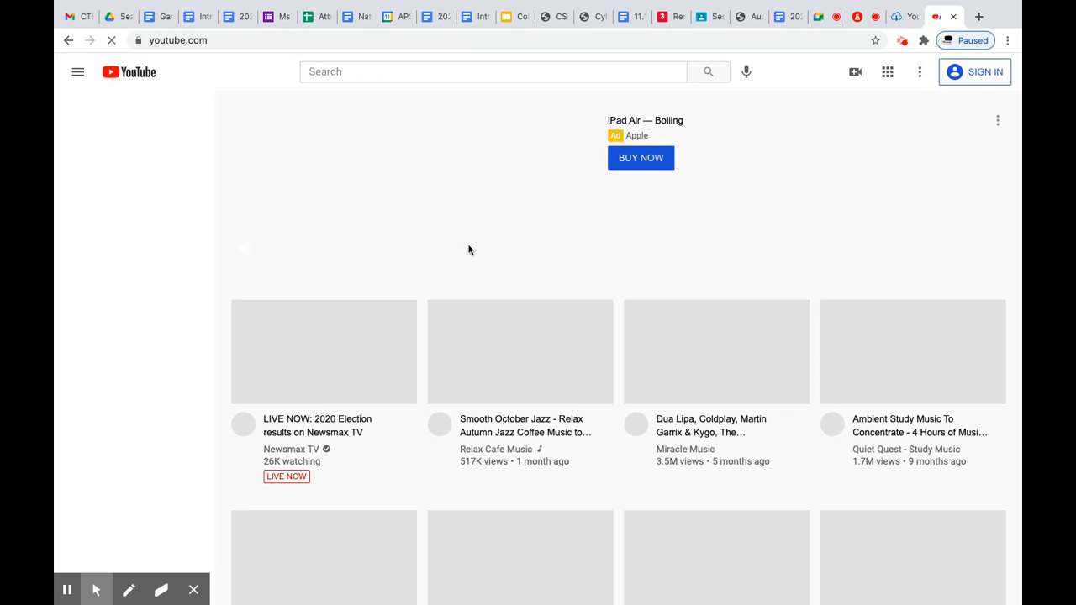
left_click(342, 71)
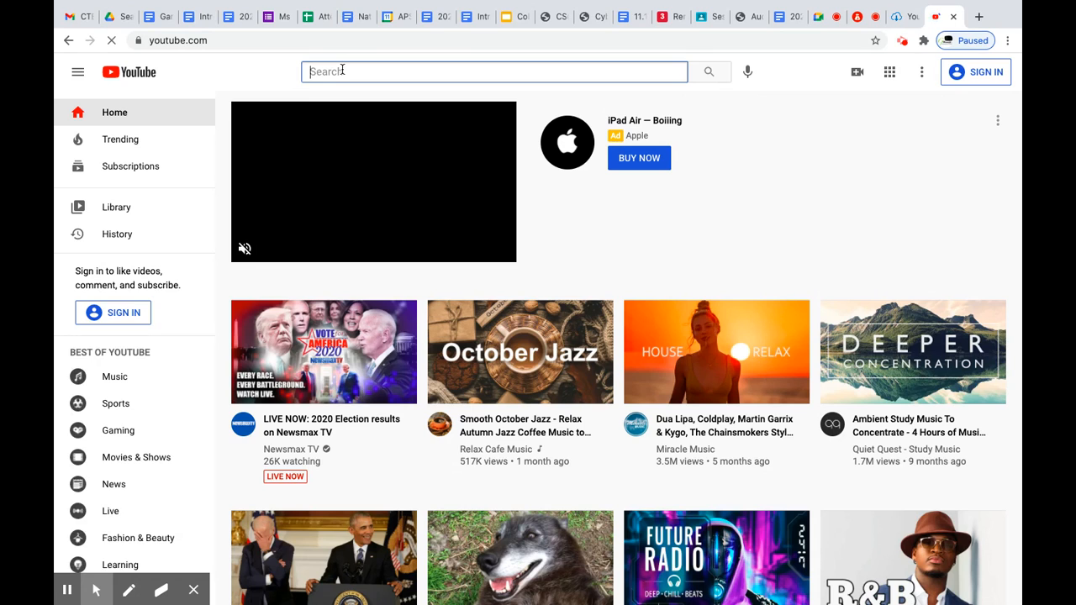
type("\"feel that b")
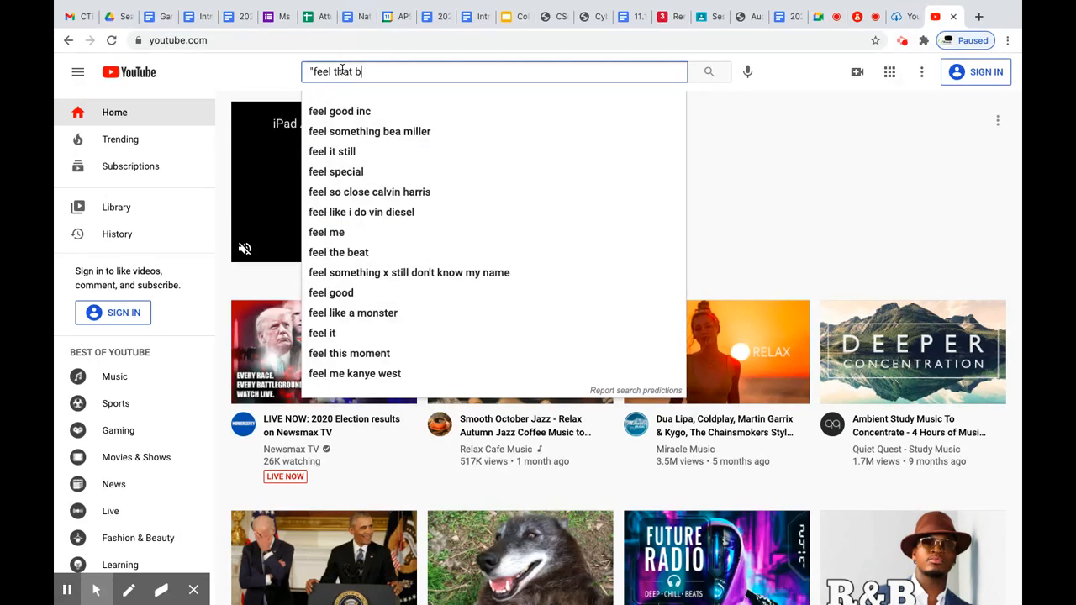
type("eat\"")
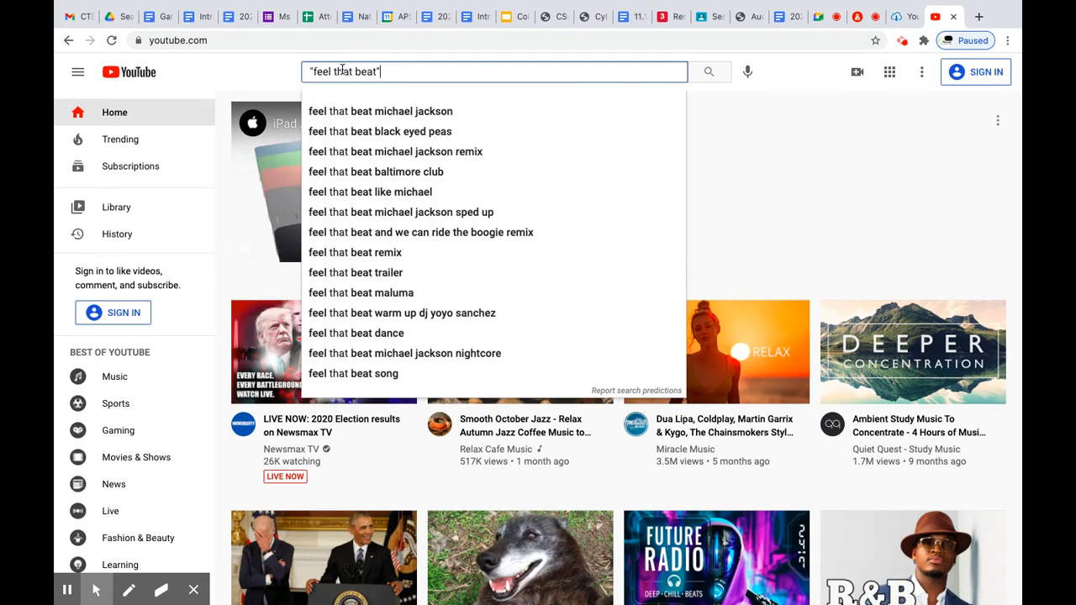
key("Return")
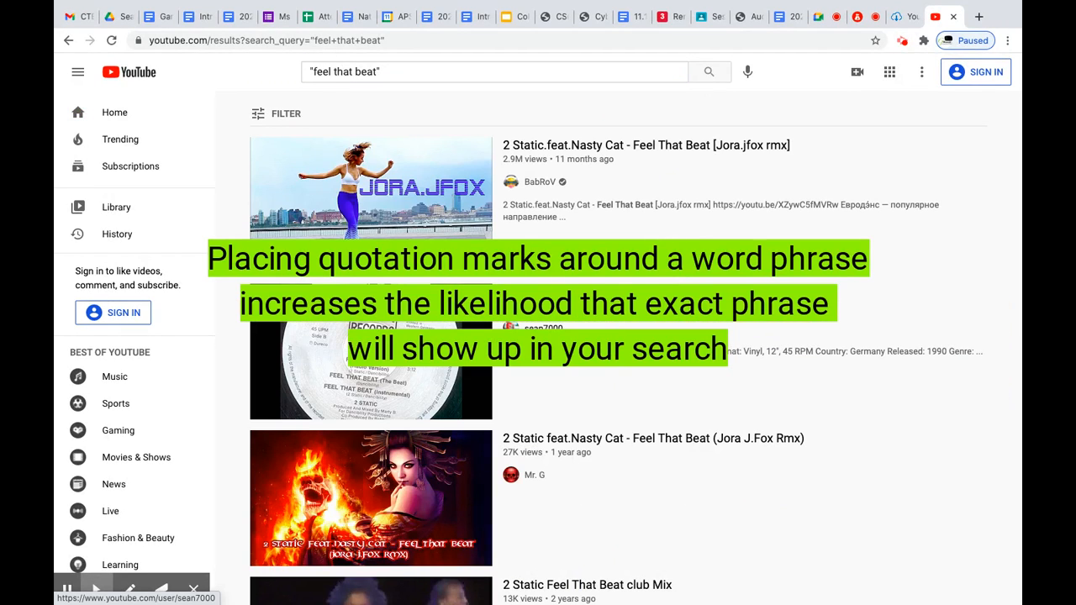
left_click(284, 416)
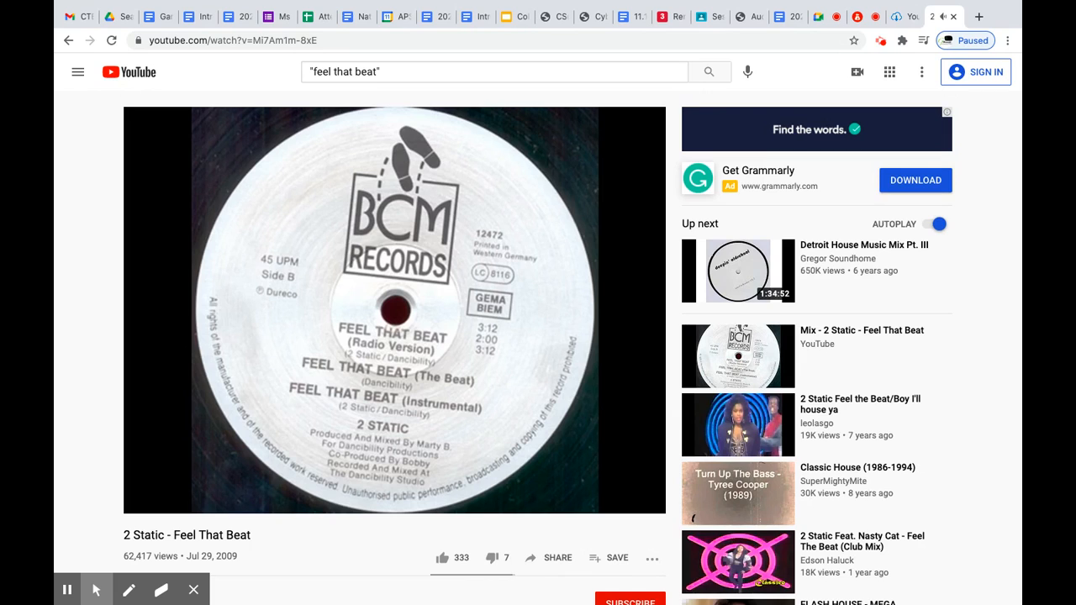
left_click(248, 389)
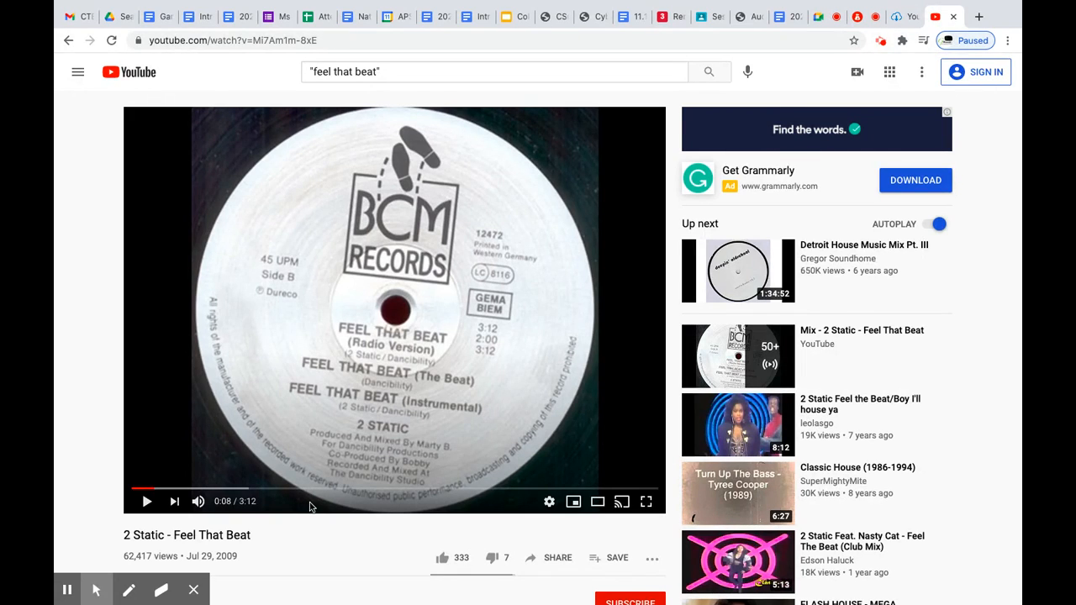
Step: Copy the share link of the 2 Static - Feel That Beat video and close the sharing dialog
scroll(309, 501, "down", 2)
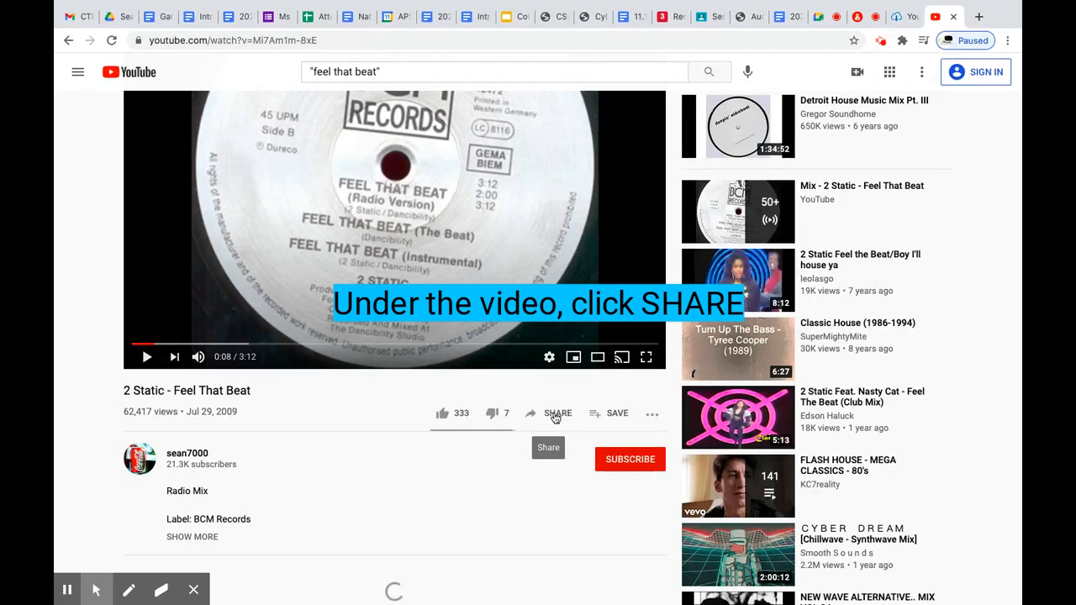
left_click(555, 414)
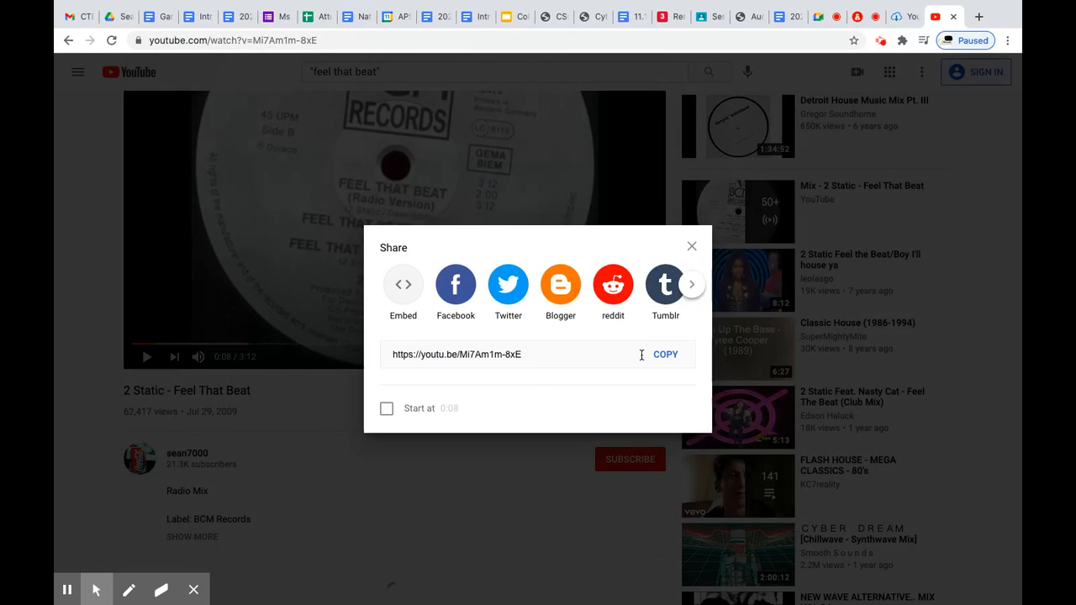
left_click(666, 355)
key("super+c")
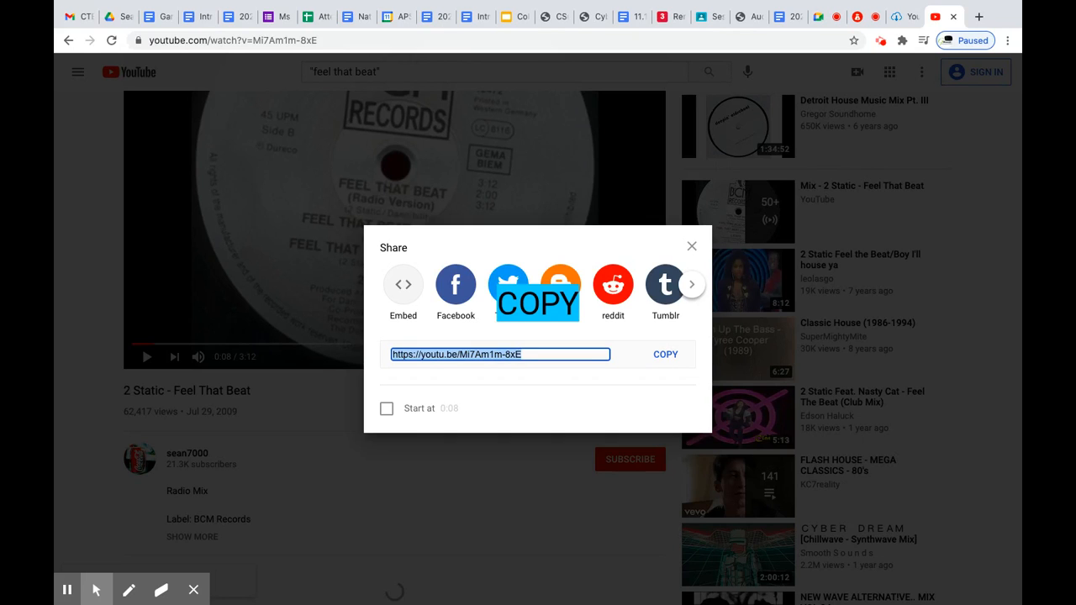
left_click(690, 248)
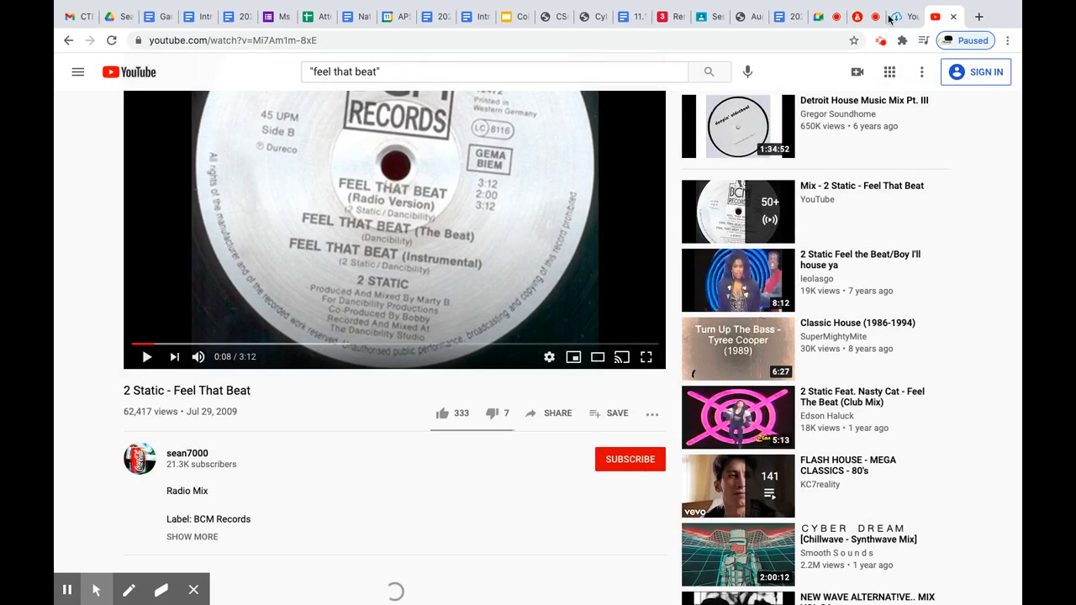
Step: Convert the copied video link to mp3 on ytmp3.cc and download the resulting file
left_click(904, 17)
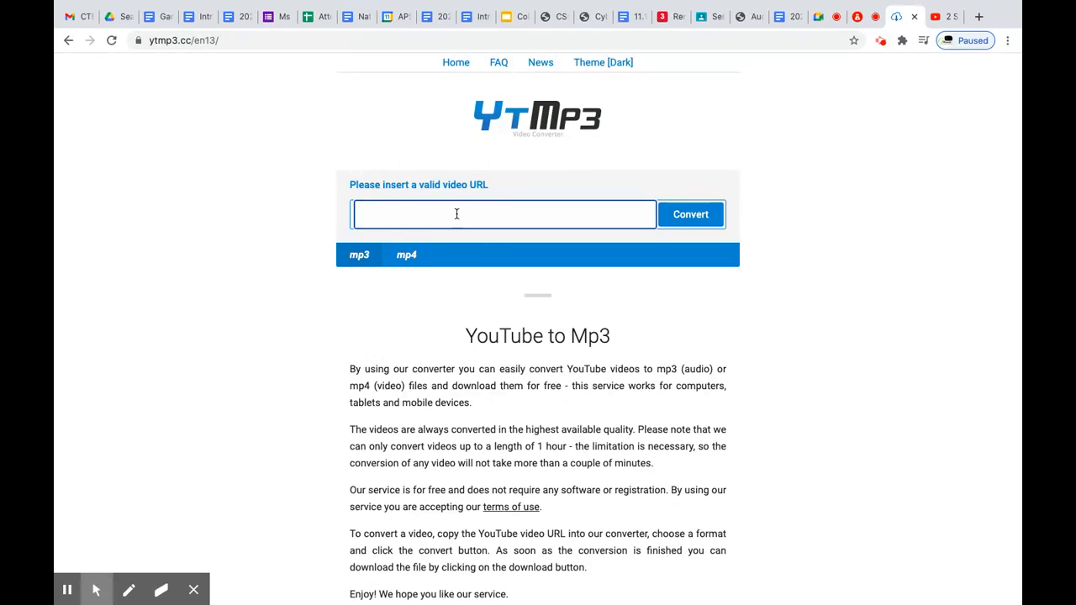
left_click(359, 254)
key("super+v")
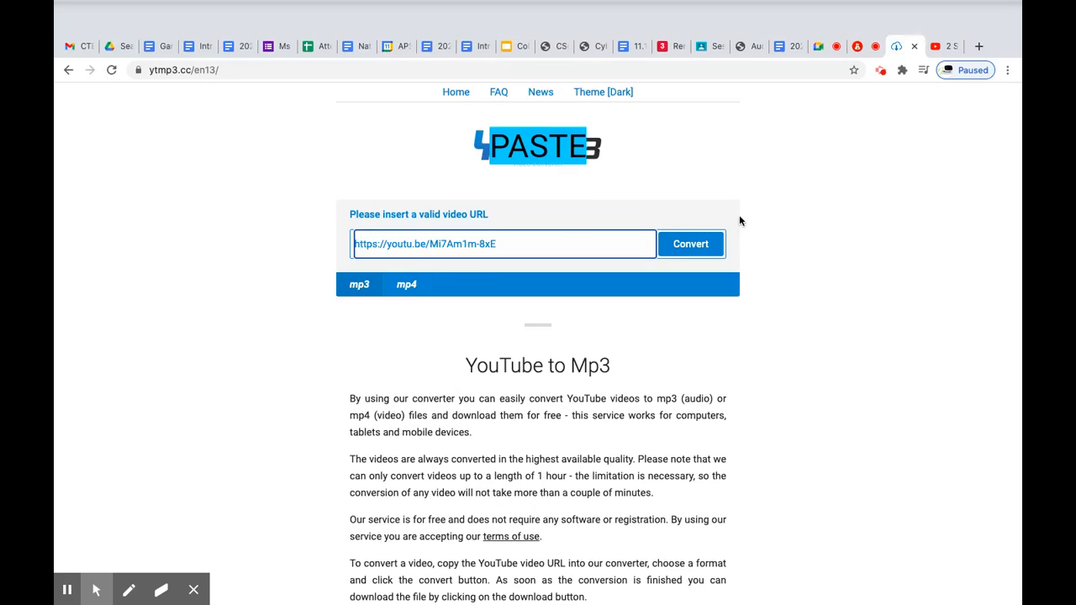
left_click(685, 216)
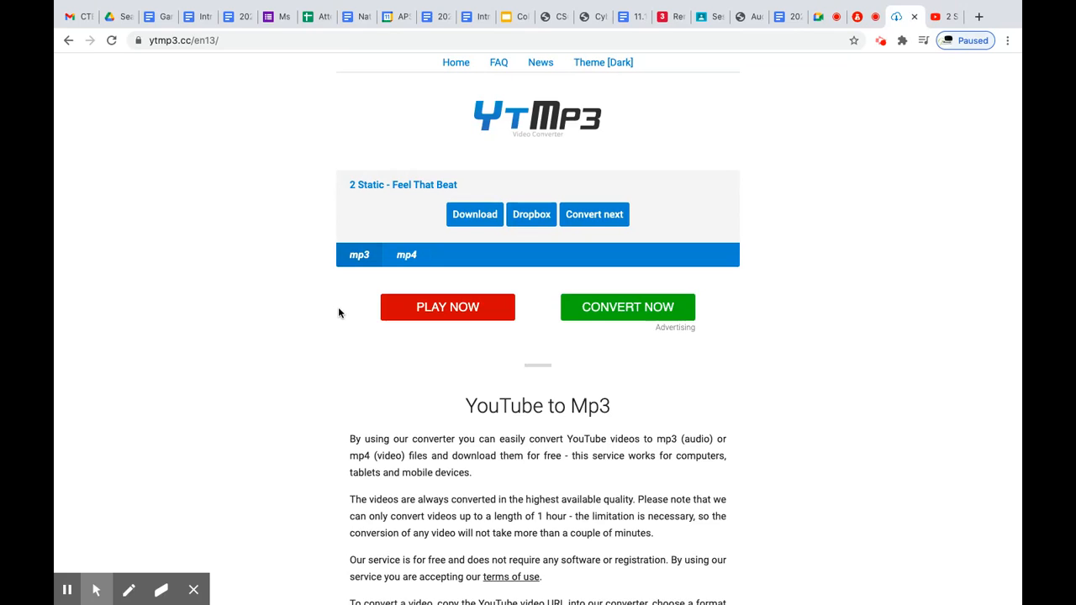
left_click(470, 218)
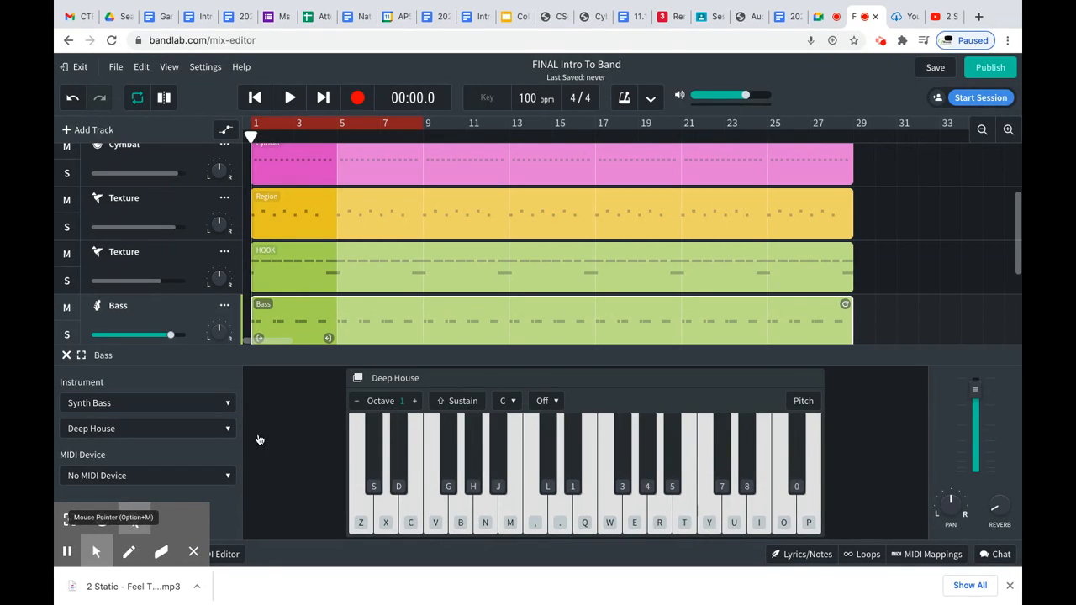
Step: Switch back to BandLab and close the Bass track's instrument view
left_click(66, 357)
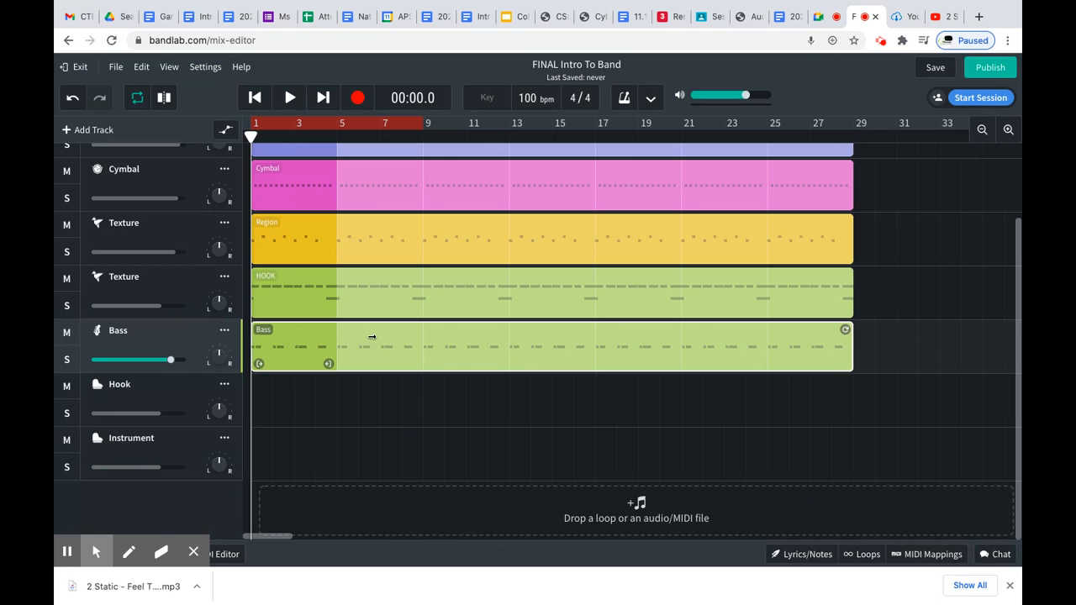
Step: Import 2 Static - Feel That Beat.mp3 from the Downloads folder as a new audio track
left_click(640, 507)
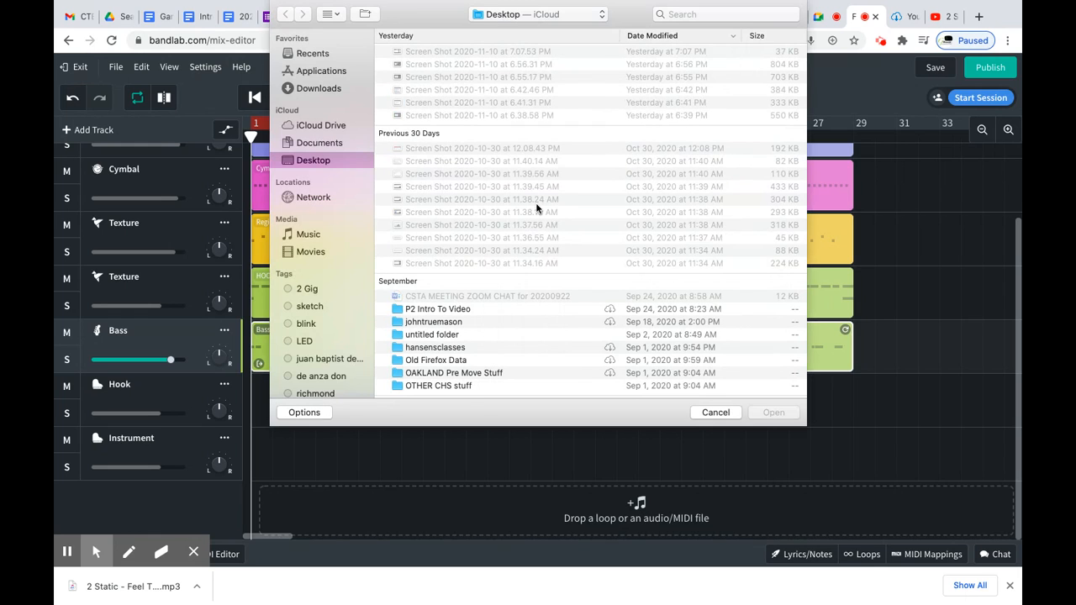
left_click(312, 89)
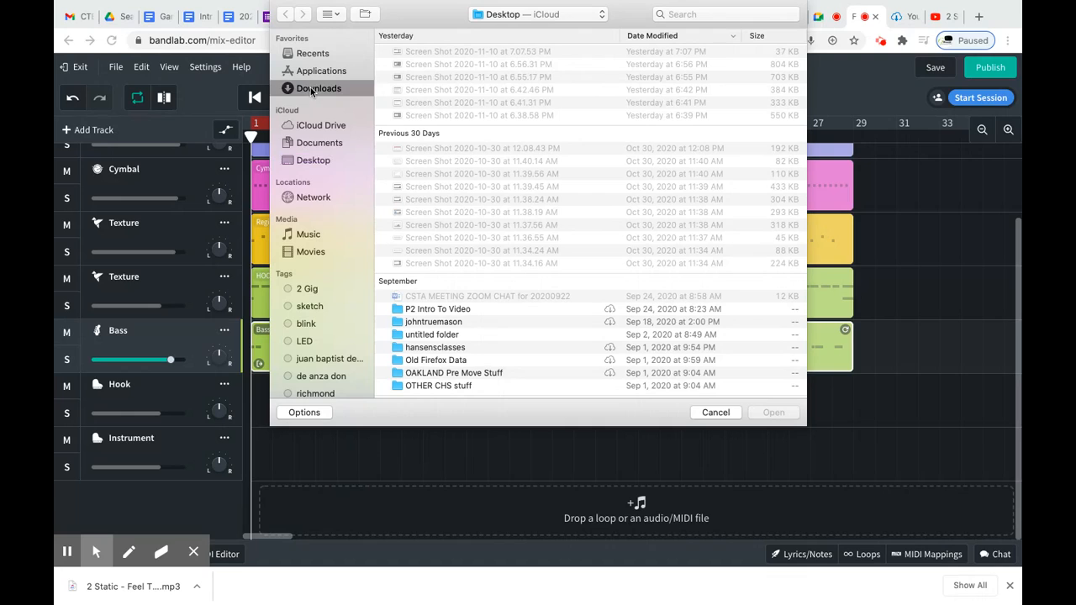
left_click(509, 53)
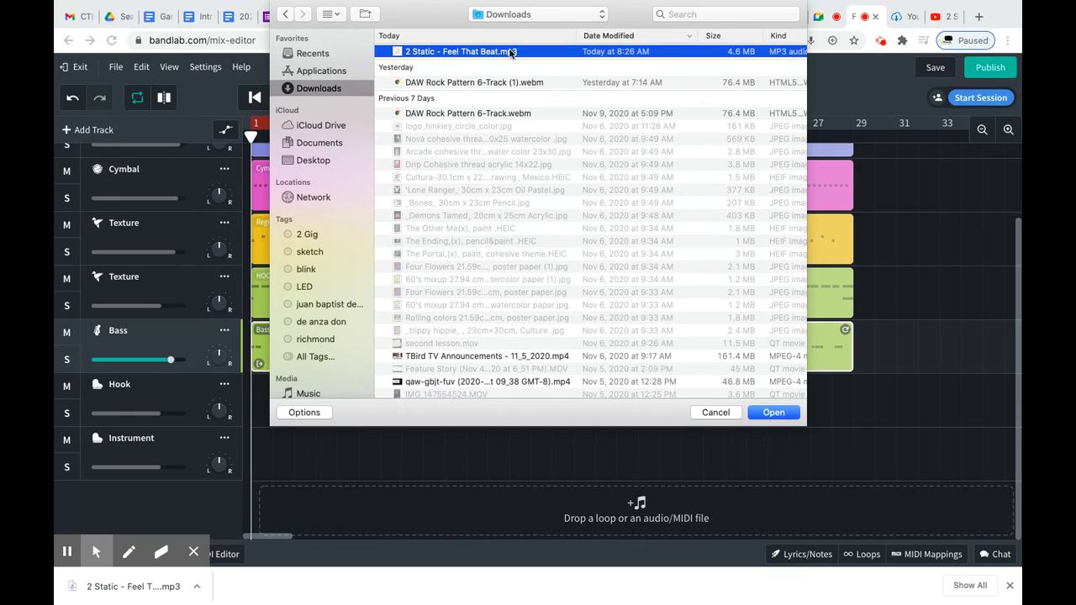
left_click(771, 413)
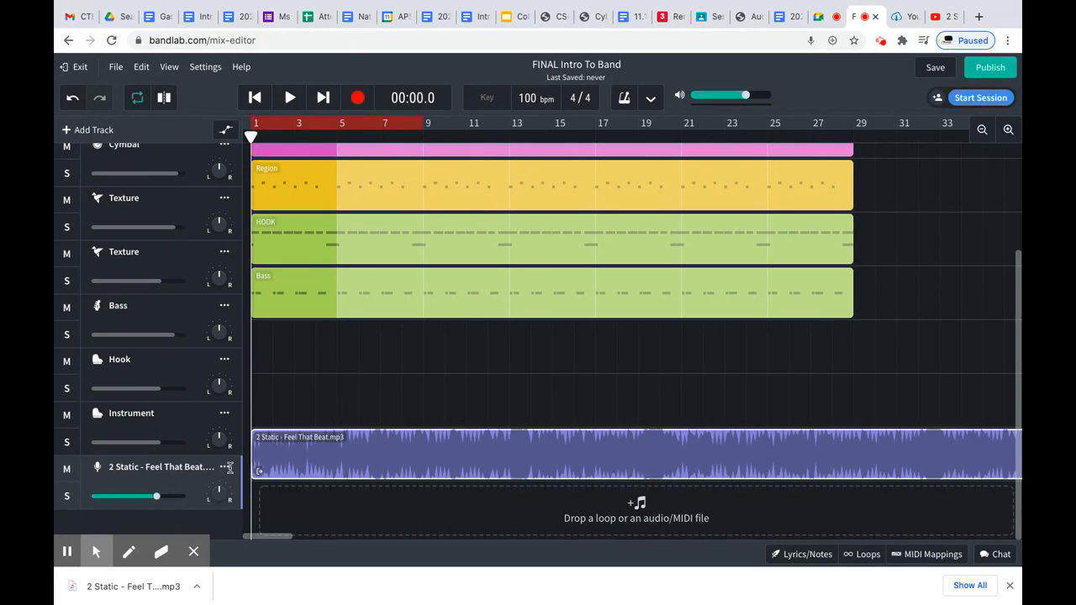
Step: Solo the imported 2 Static - Feel That Beat track and play it briefly
left_click(66, 496)
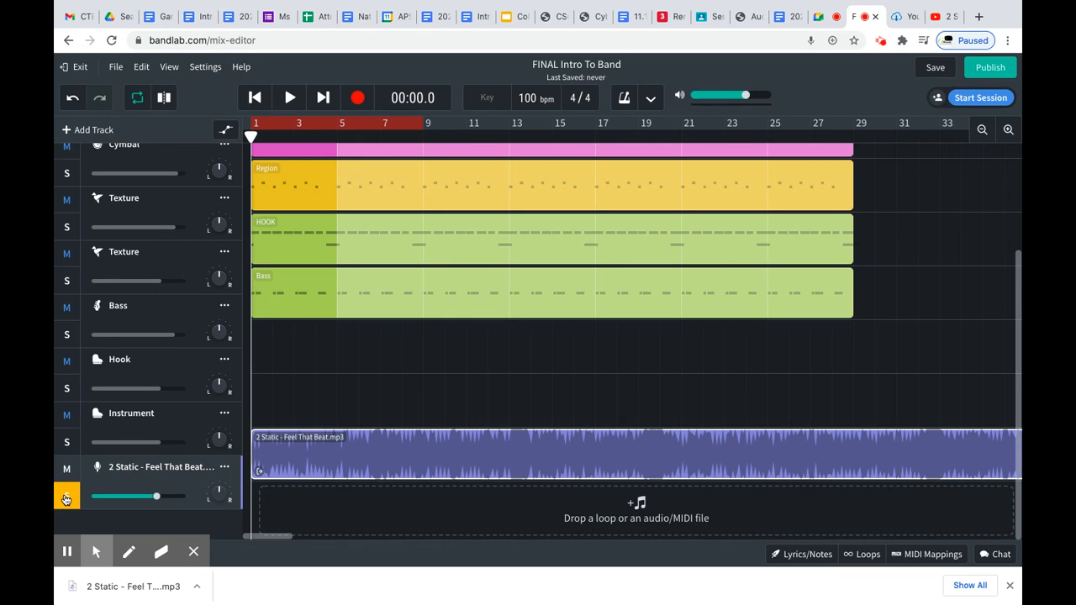
left_click(575, 126)
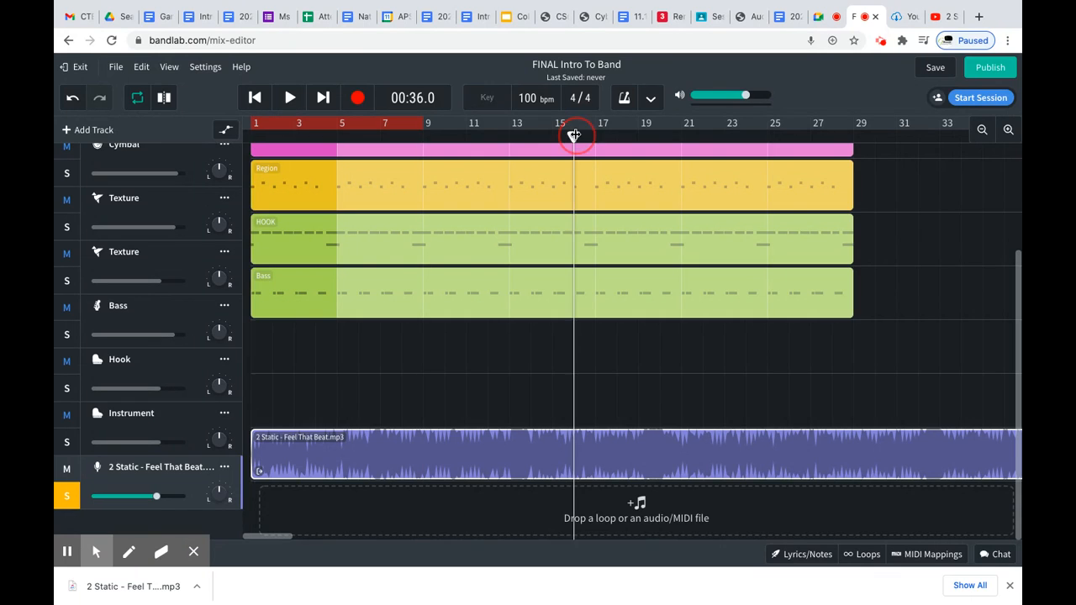
key("space")
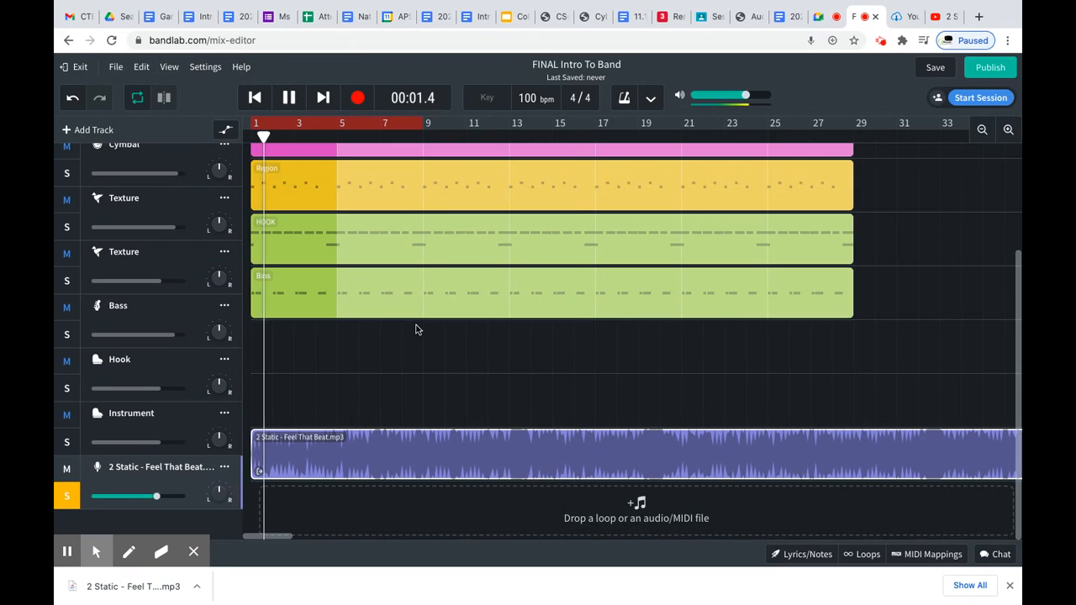
key("space")
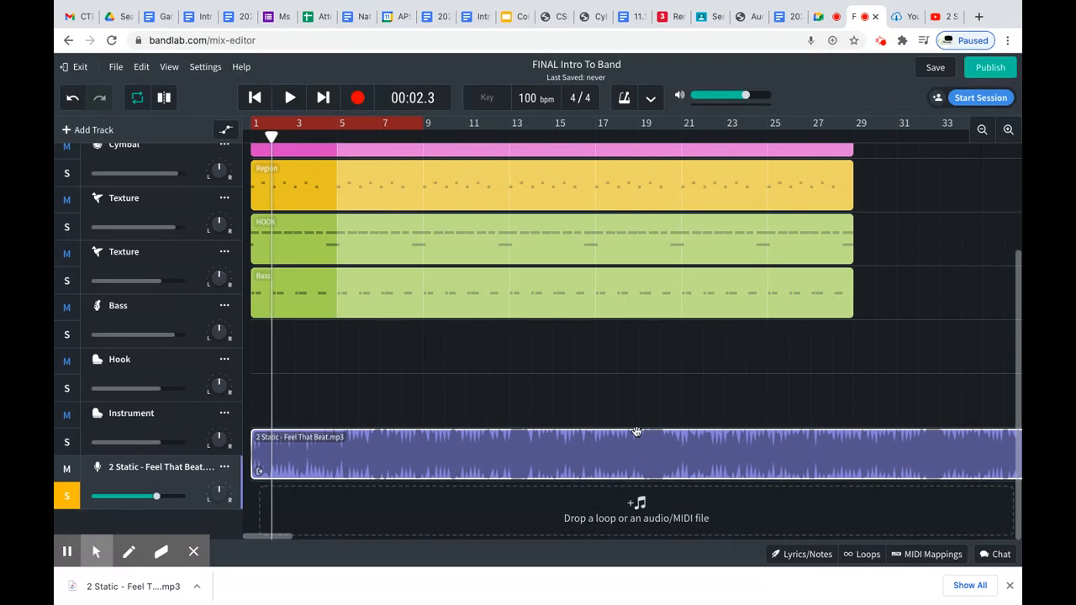
Step: Turn off cycle playback and audition the imported audio from around bar 20
left_click(624, 136)
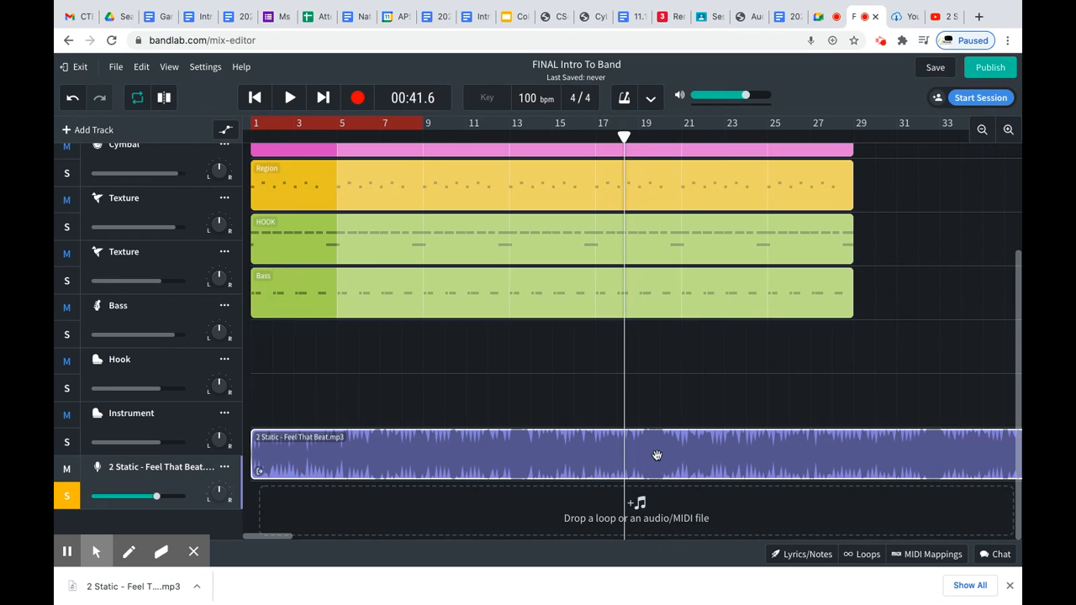
key("space")
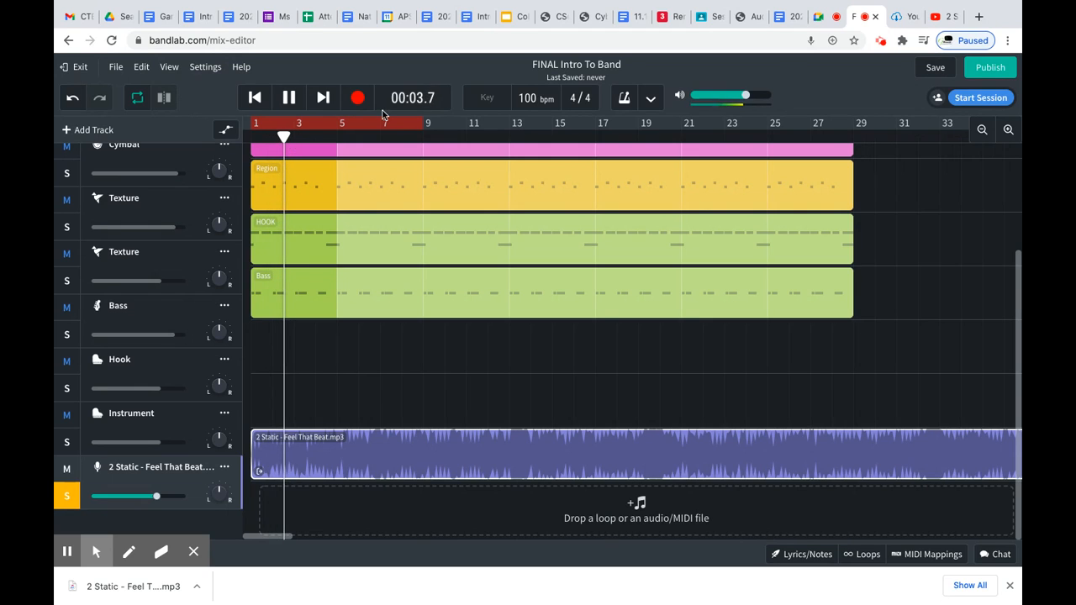
left_click(400, 126)
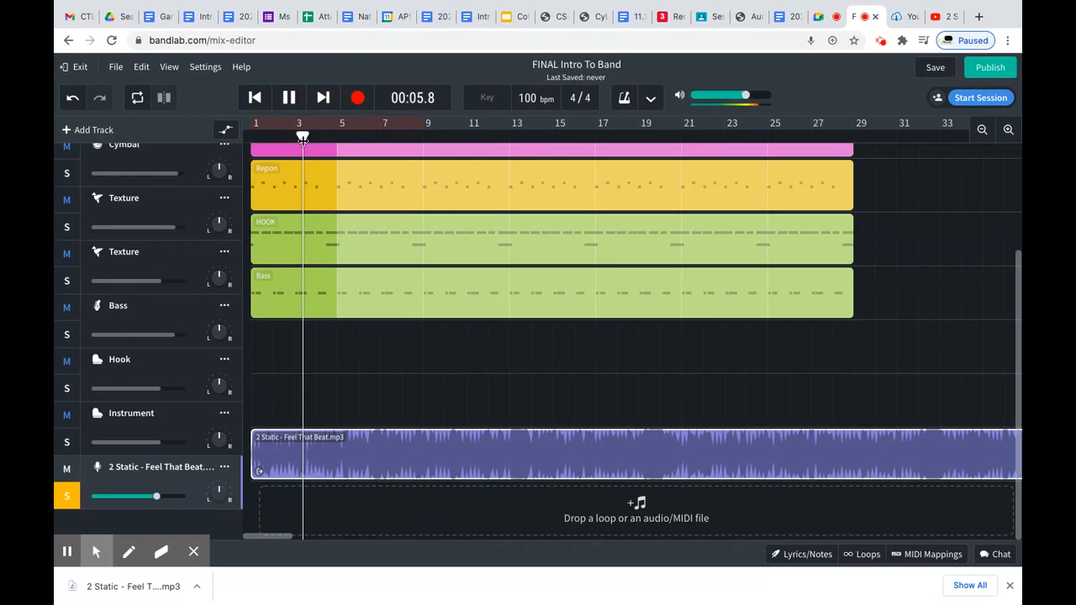
left_click_drag(304, 137, 635, 260)
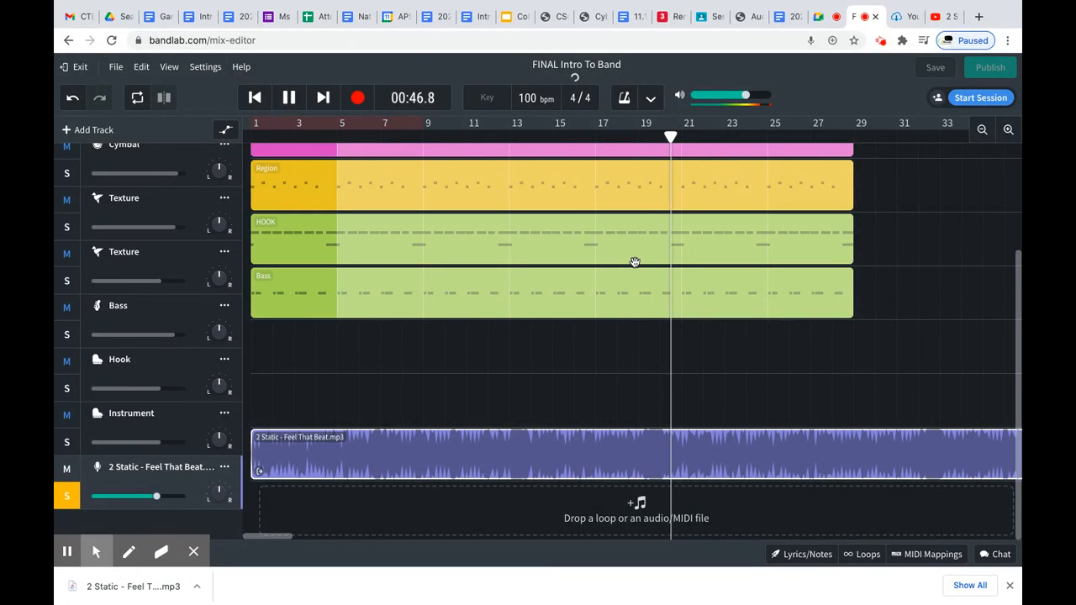
key("space")
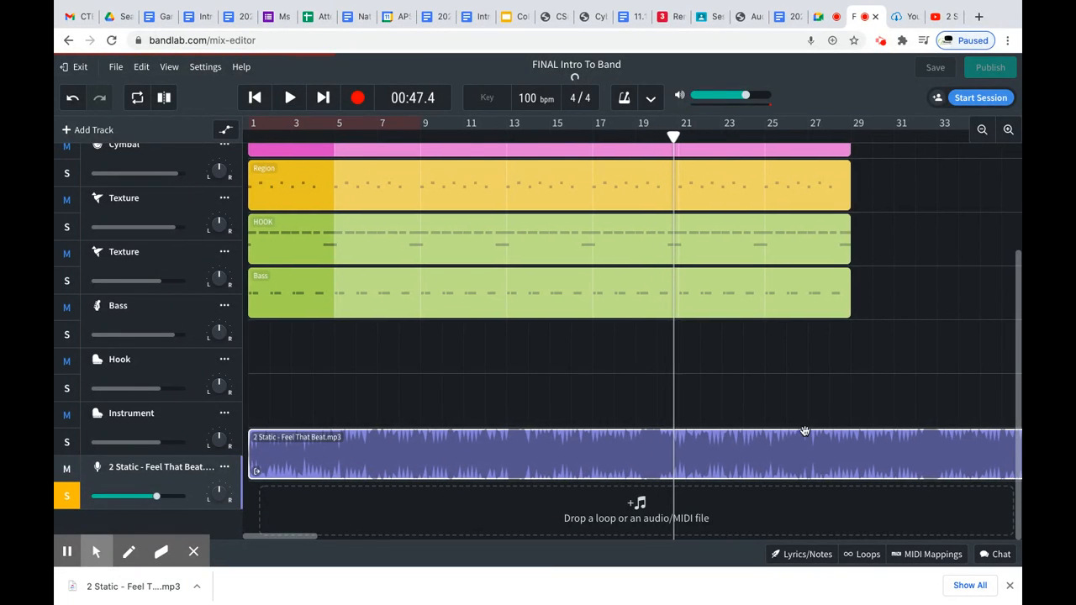
Step: Audition the imported audio near its end, playing from 02:37.6
scroll(805, 433, "right", 15)
scroll(804, 434, "left", 13)
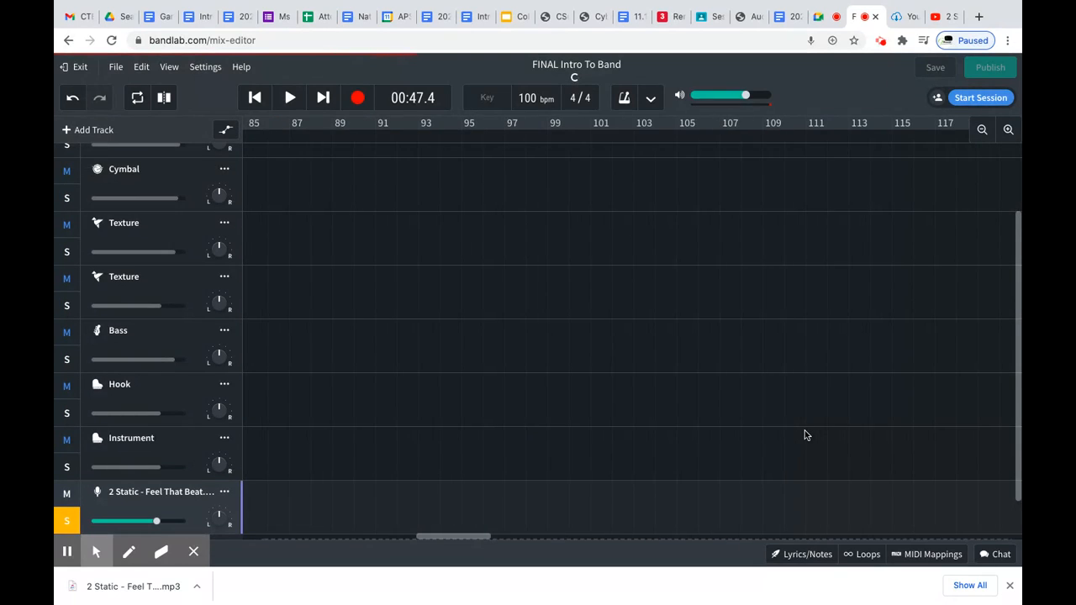
scroll(804, 435, "down", 2)
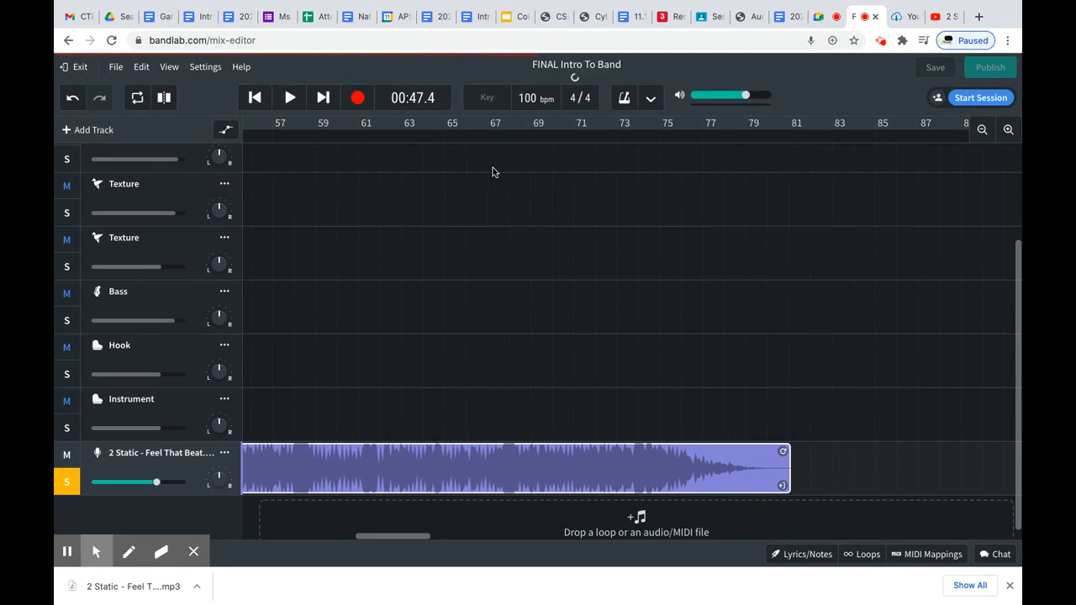
left_click(499, 463)
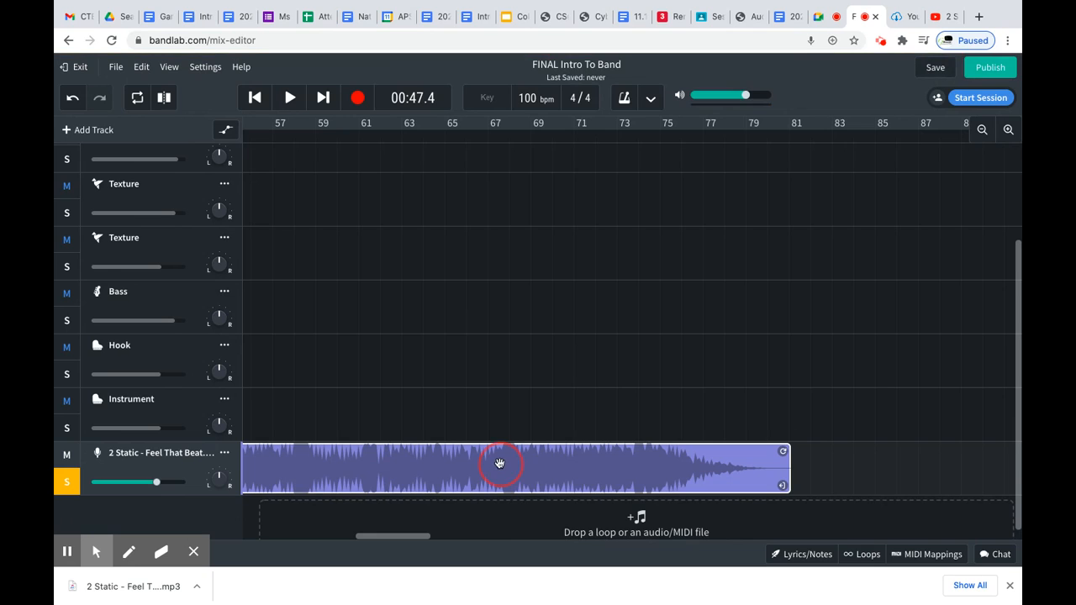
left_click(481, 141)
mouse_move(539, 592)
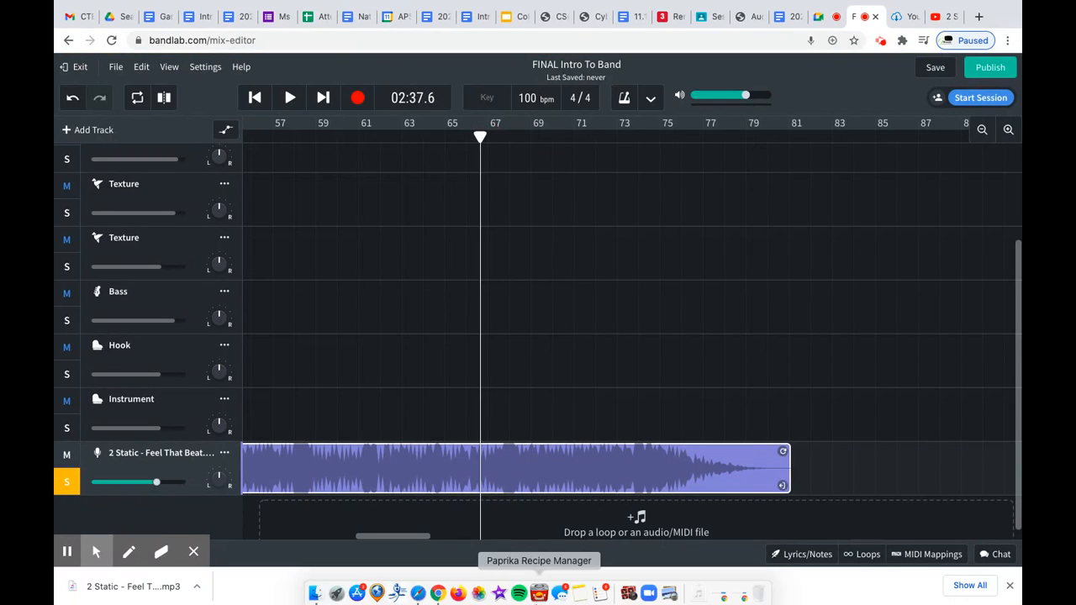
key("space")
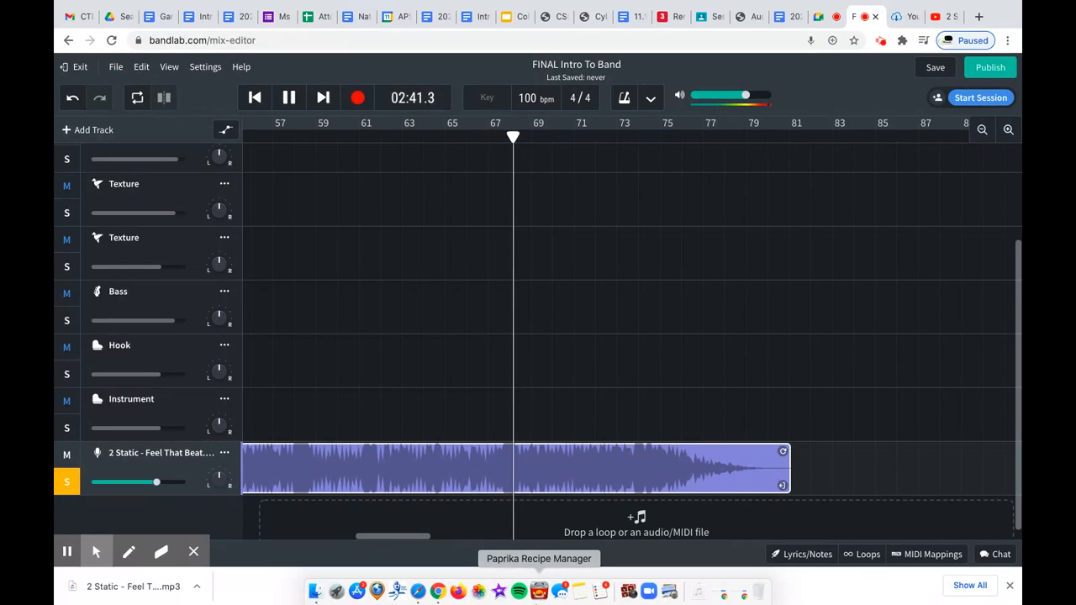
key("space")
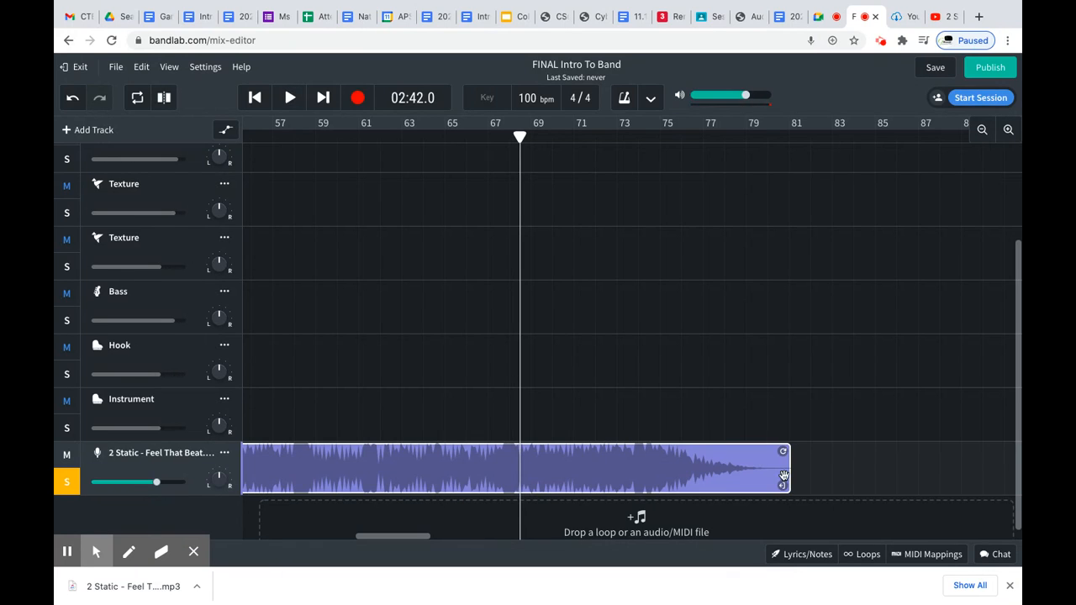
Step: Trim the end of the imported audio region back to about bar 68.5 and slice the region at 02:37.7
left_click_drag(784, 476, 637, 451)
left_click_drag(564, 448, 528, 469)
left_click(141, 67)
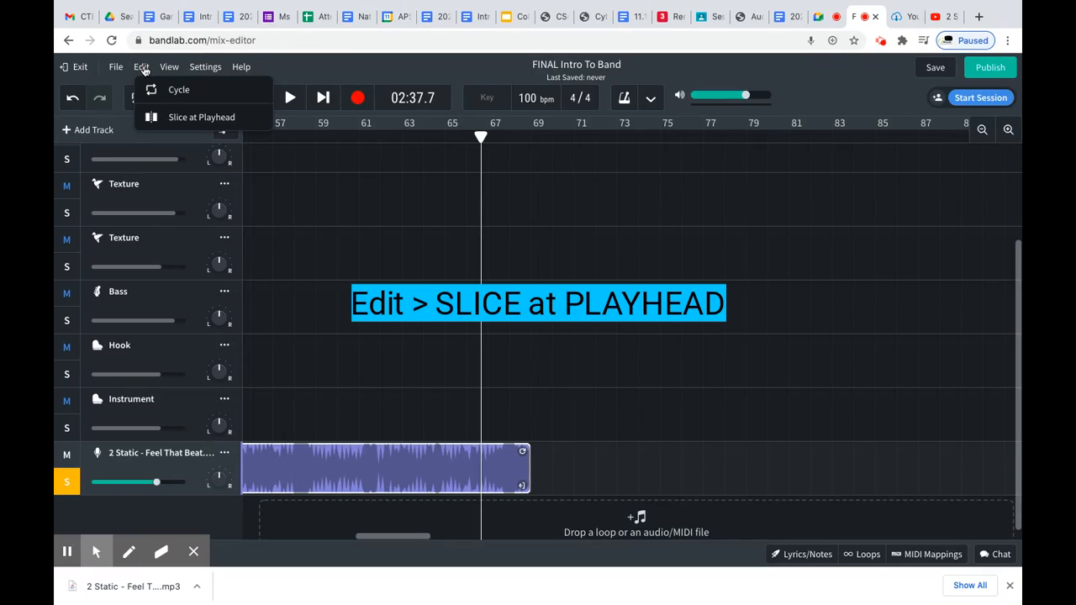
left_click(187, 119)
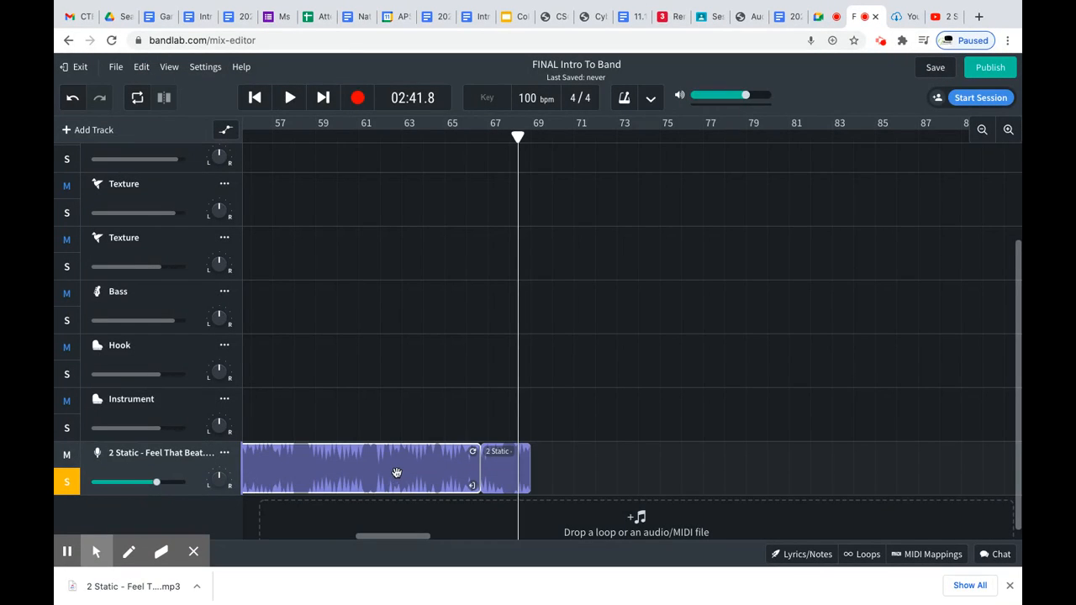
Step: Delete the long audio part before the cut and move the remaining clip to bar 21
key("Delete")
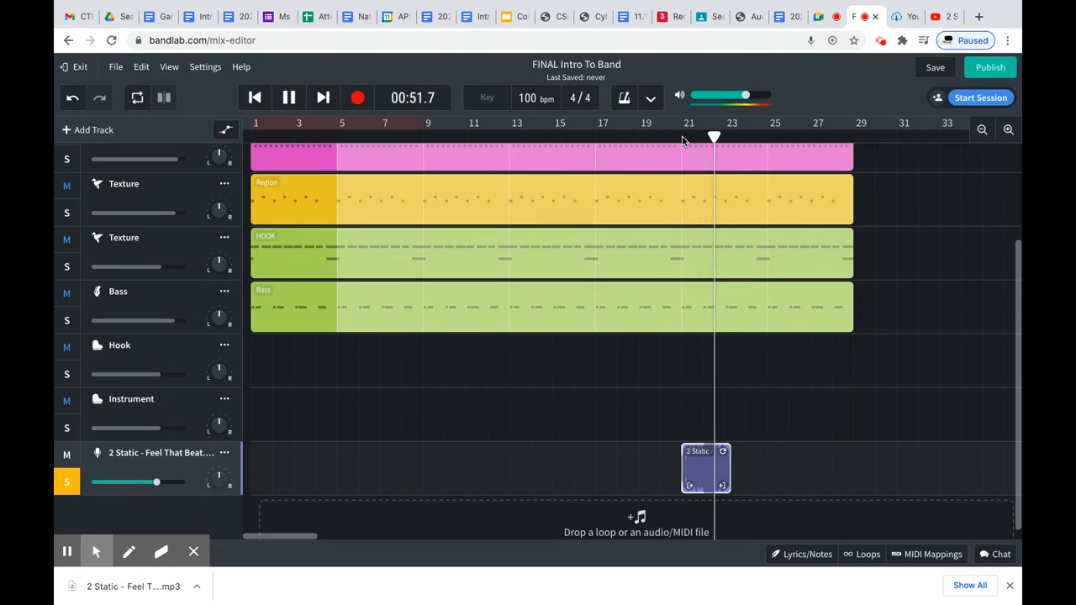
key("space")
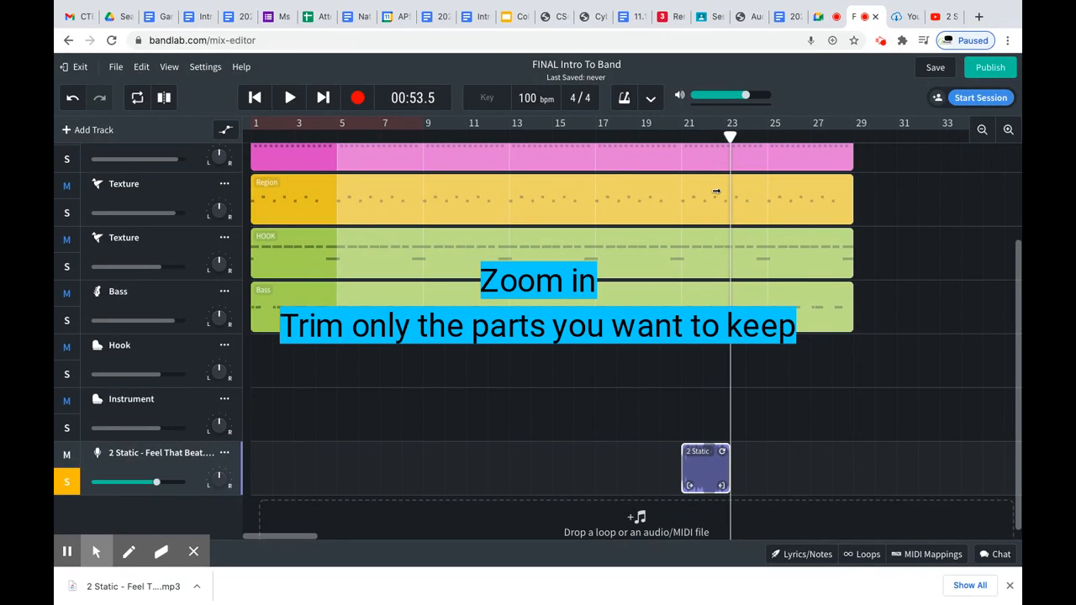
Step: Slice the vocal clip at 00:52.3 and move its short end piece to about bar 24
left_click_drag(722, 141, 712, 137)
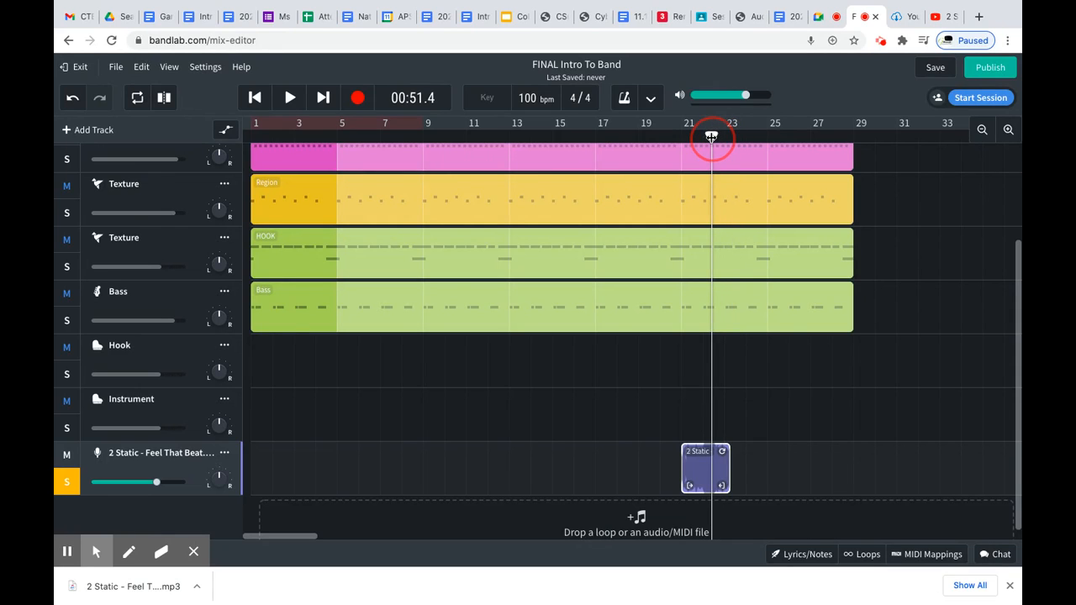
key("space")
key("space")
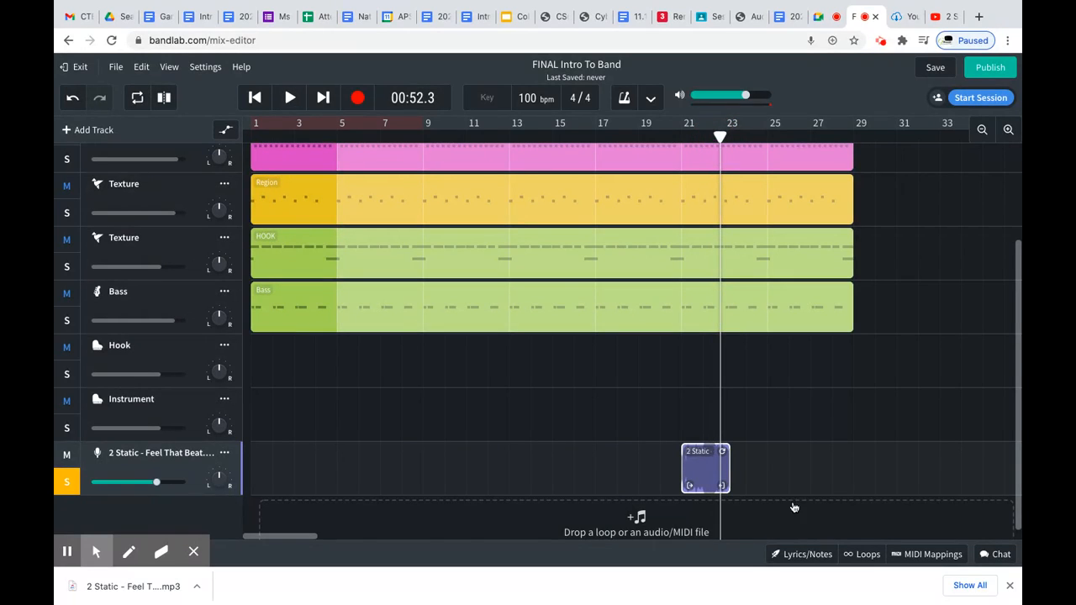
left_click(142, 68)
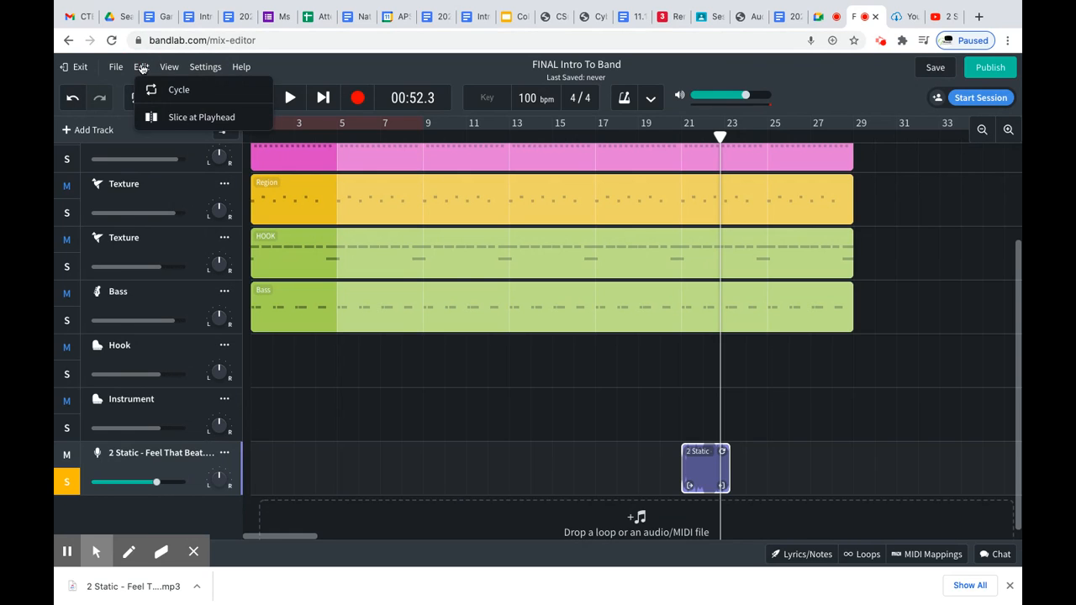
left_click(200, 116)
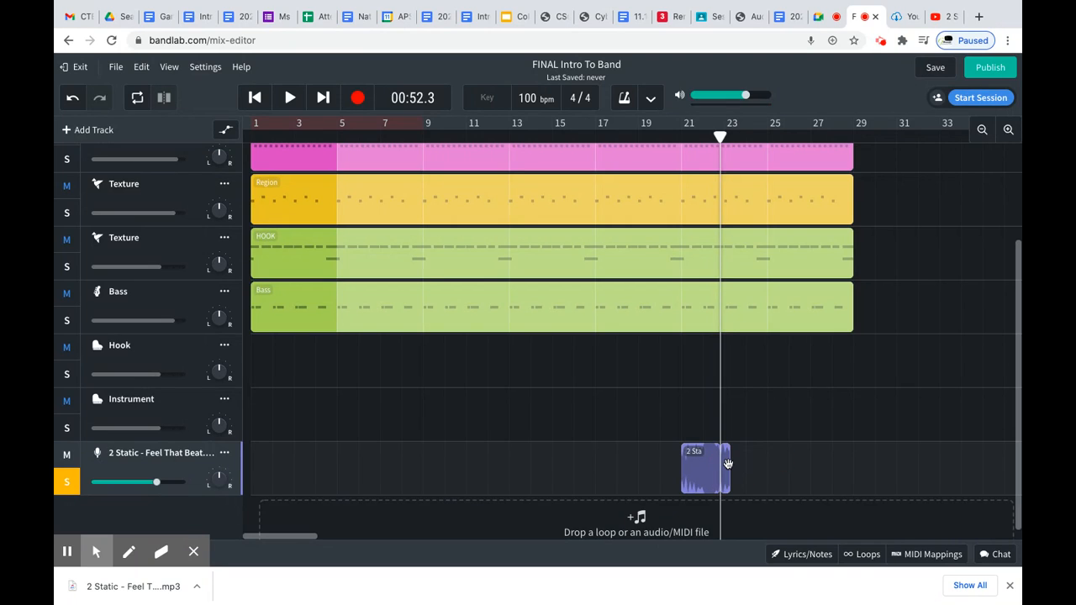
left_click_drag(727, 464, 757, 464)
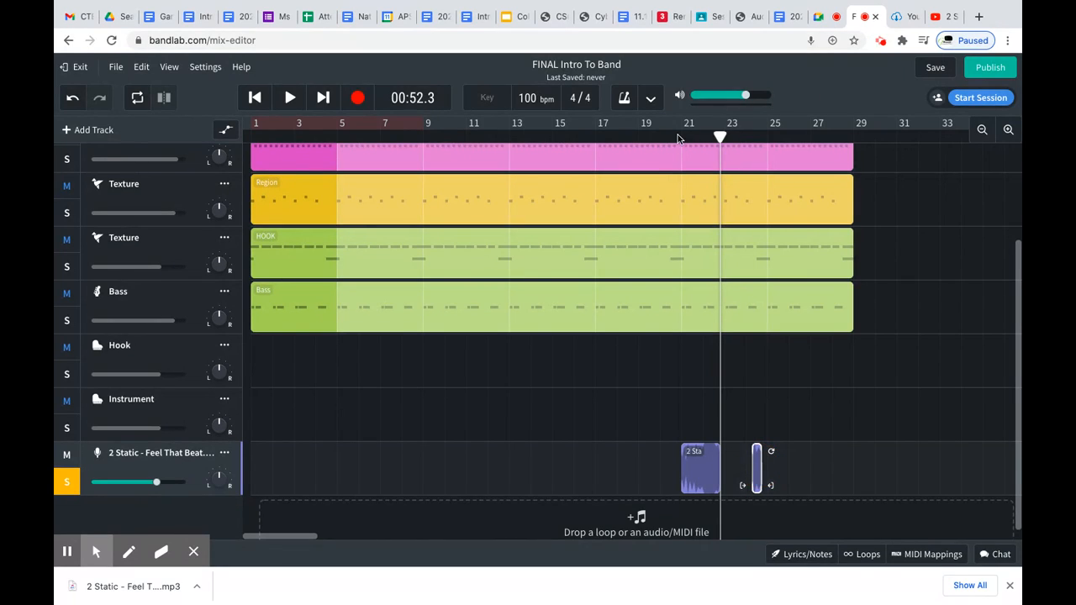
Step: Turn off solo on the vocal sample track and play the full mix from about bar 17 through both clips
left_click(67, 484)
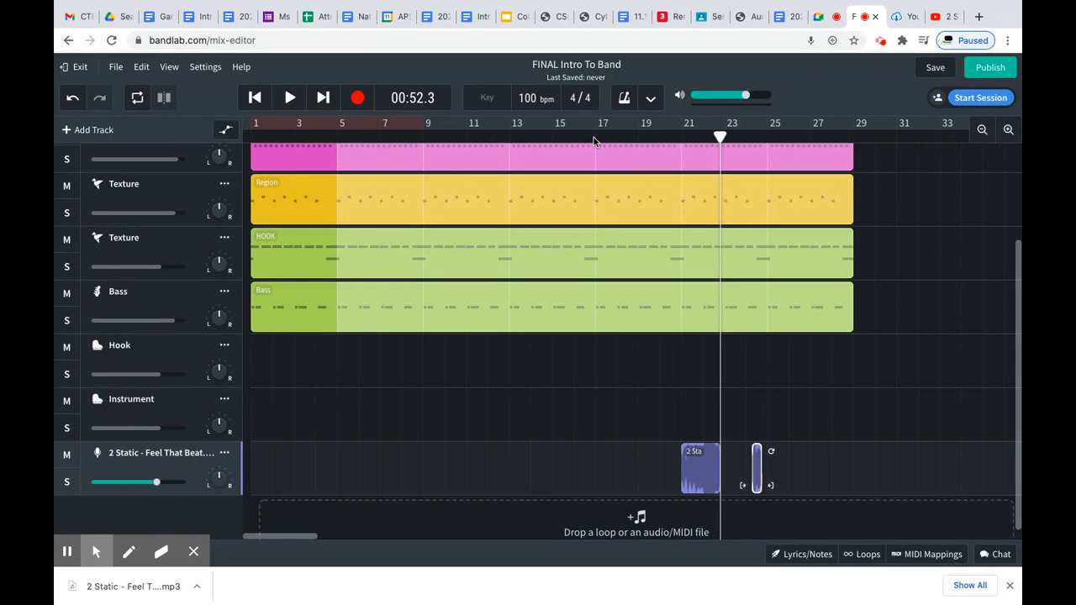
left_click(593, 137)
key("space")
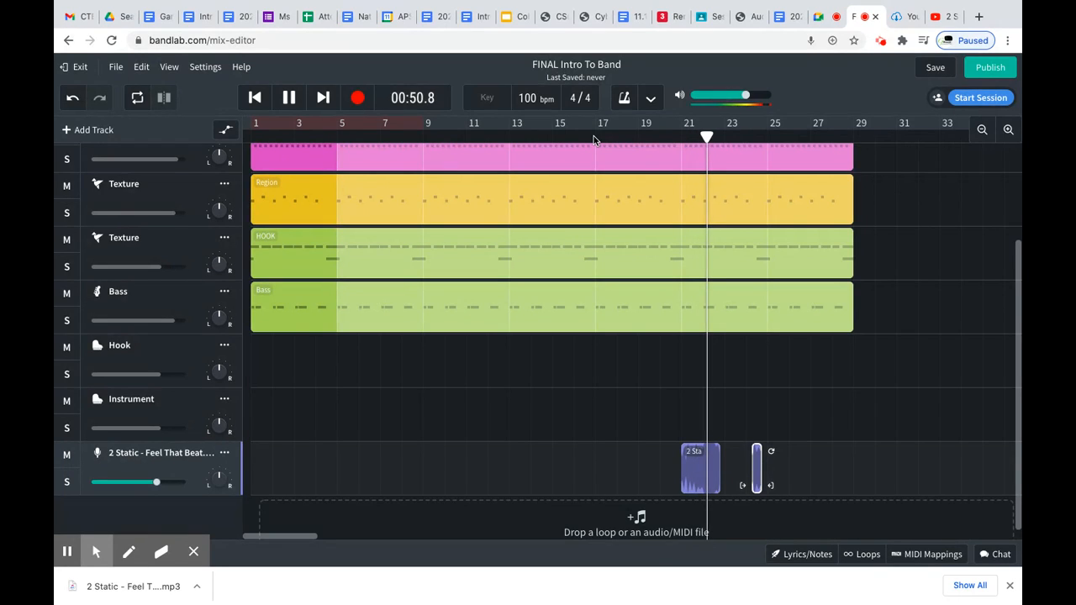
key("space")
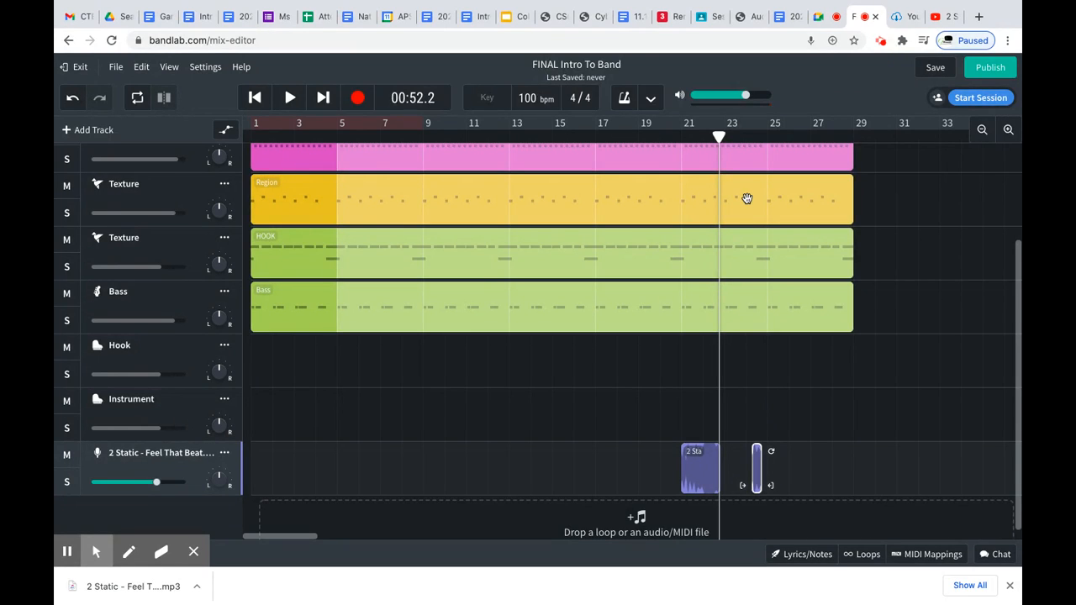
key("space")
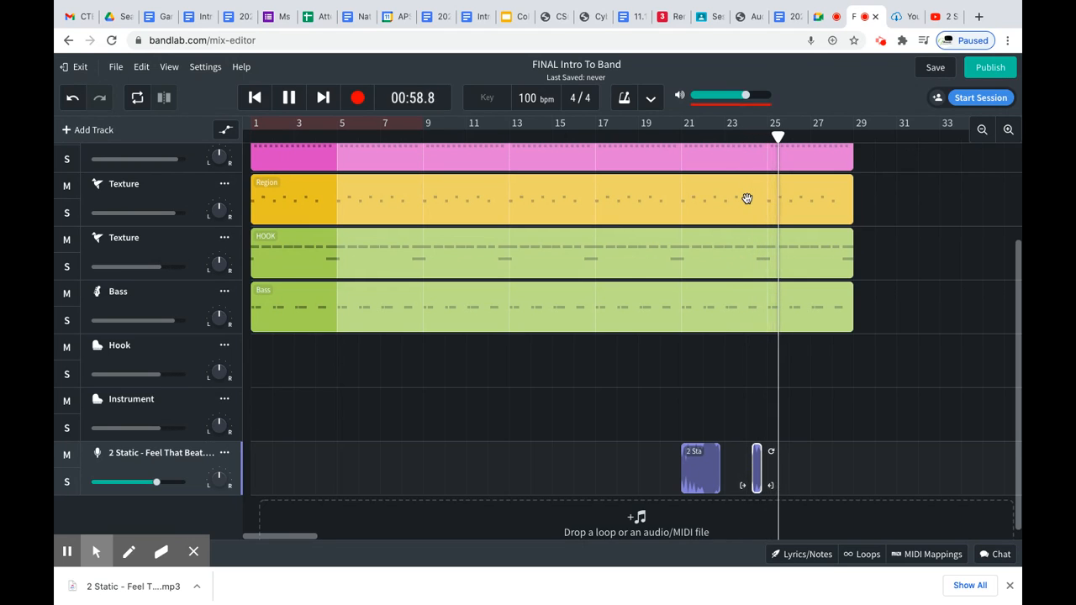
key("space")
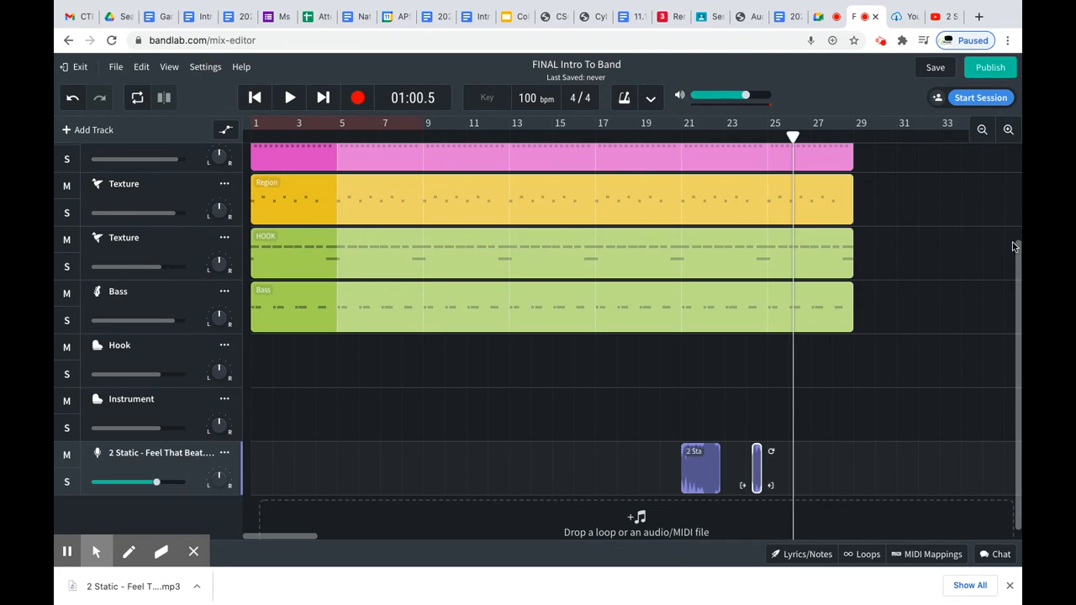
scroll(239, 392, "up", 1)
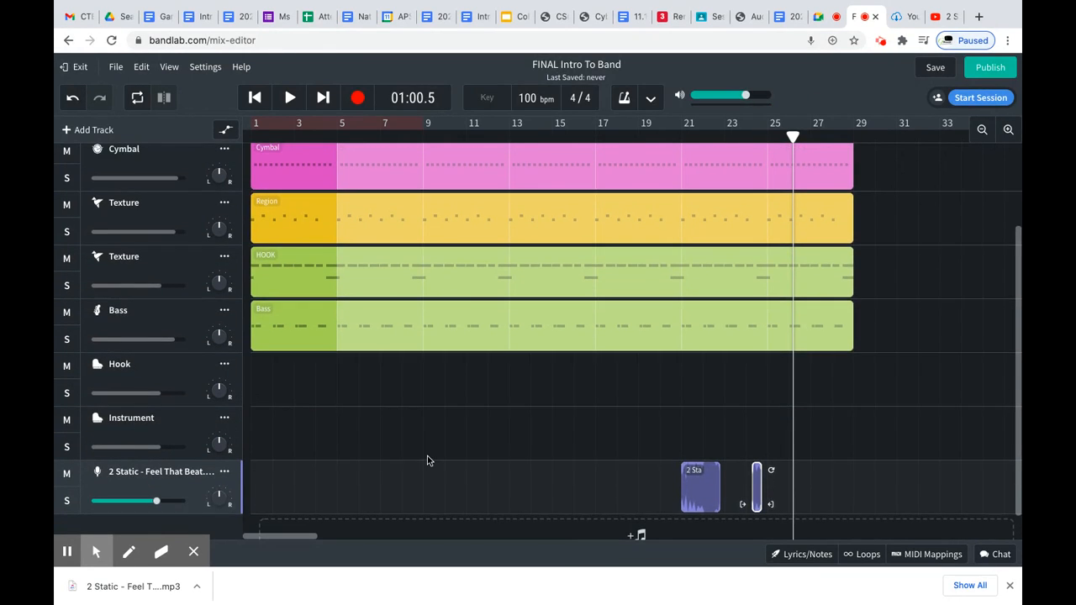
scroll(428, 458, "up", 5)
scroll(451, 348, "down", 6)
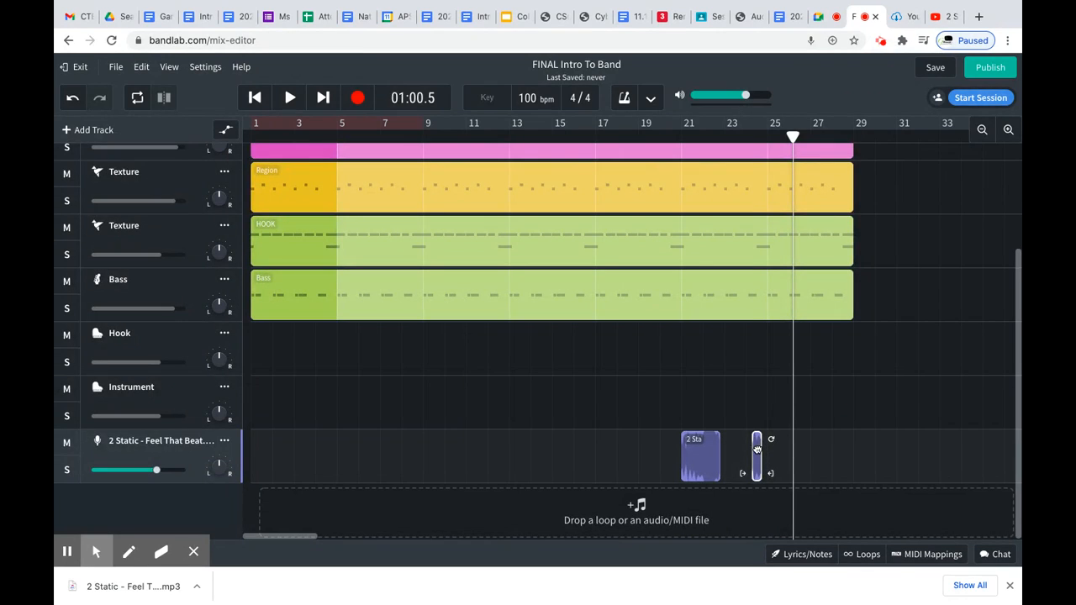
Step: Move the short vocal piece to about bar 3 and delete the remaining vocal clip at bar 21
left_click_drag(757, 450, 303, 492)
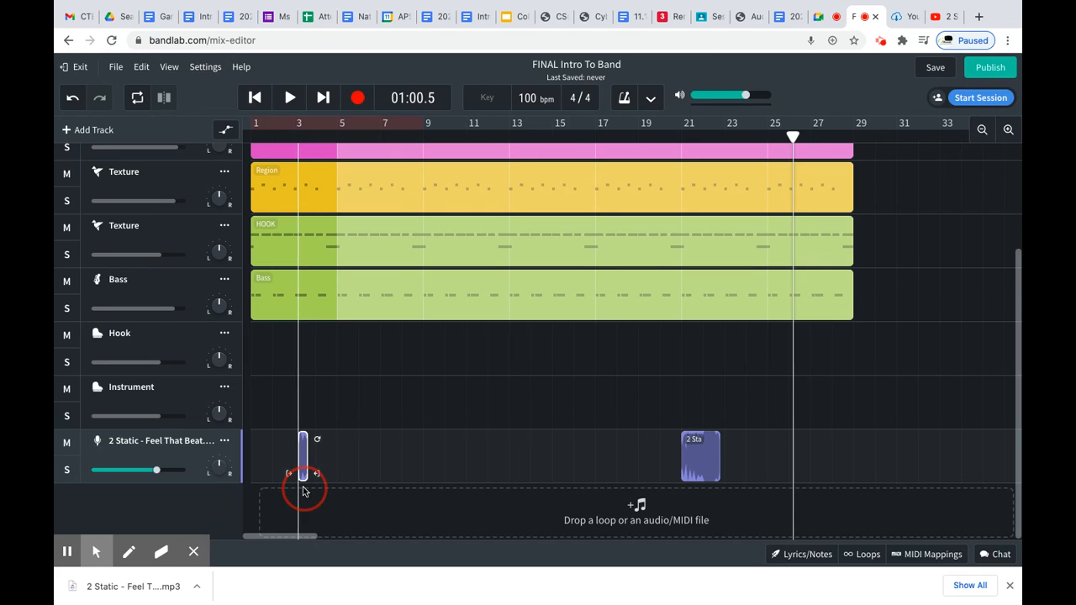
left_click(702, 459)
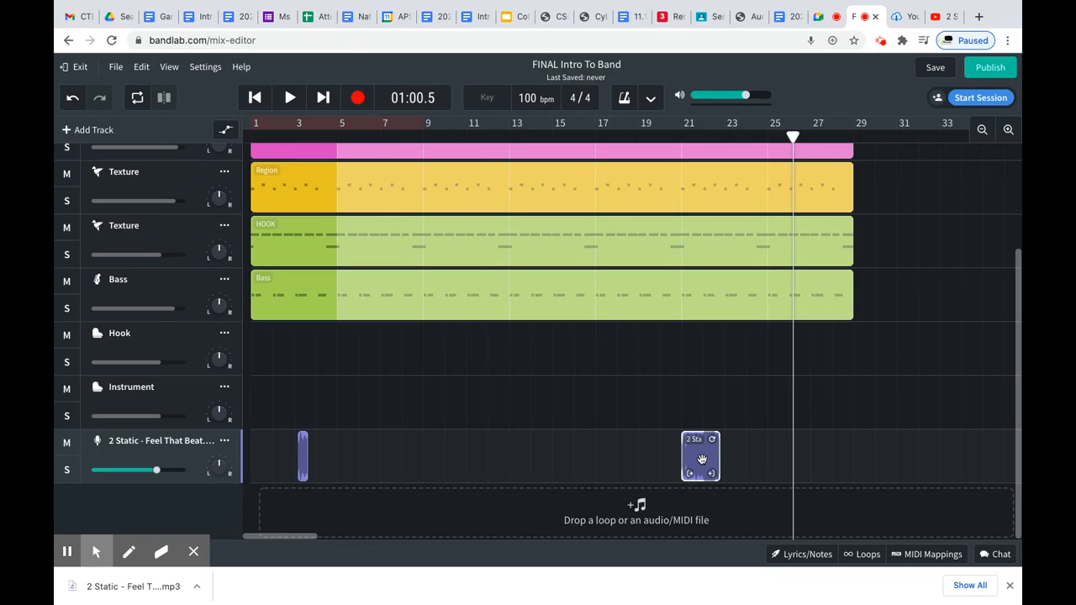
key("Delete")
Step: Rename the vocal sample track HOOK and delete the empty Hook instrument track
double_click(174, 440)
type("HOOK")
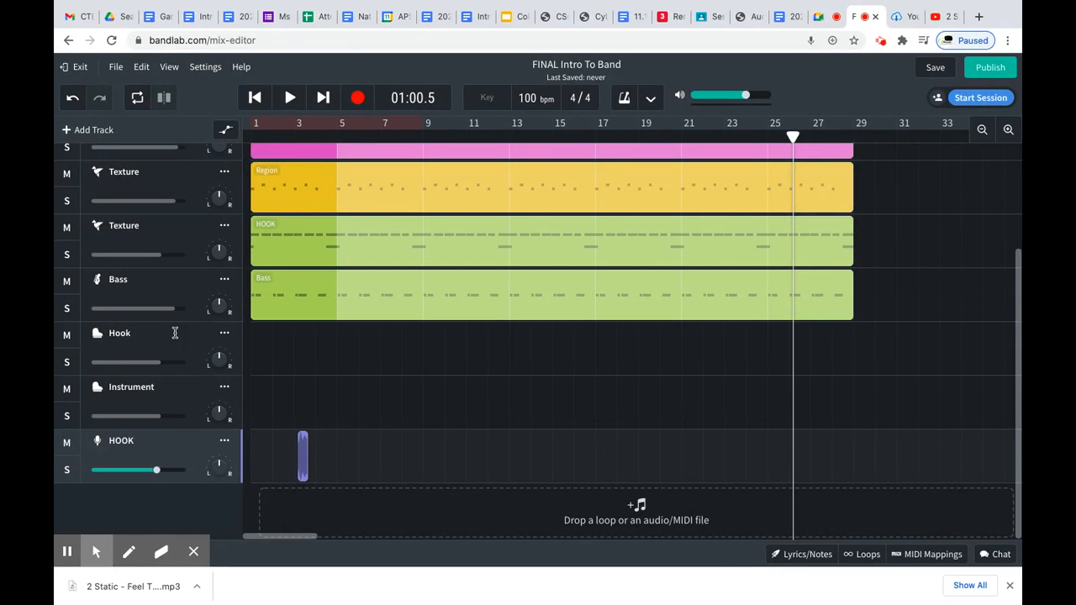
left_click(161, 335)
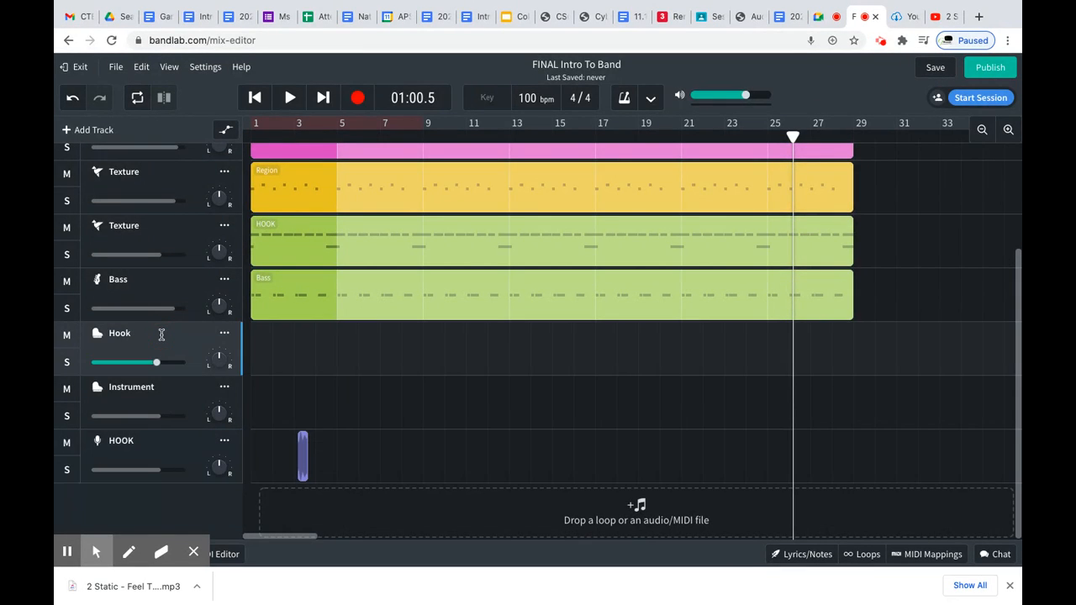
right_click(161, 339)
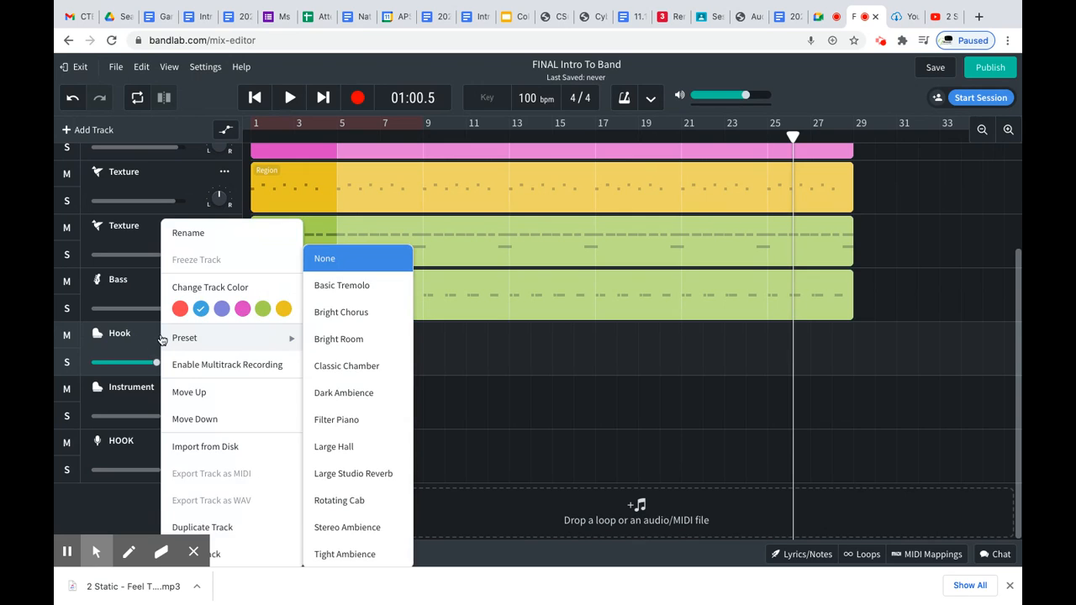
left_click(220, 558)
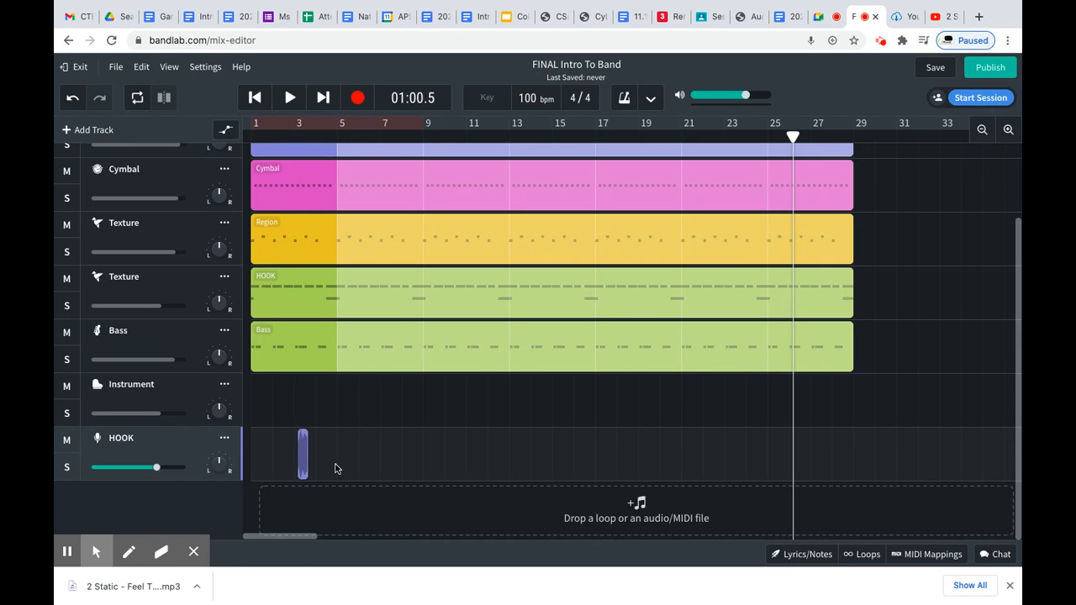
Step: Play the mix from the start and shift the HOOK clip slightly earlier, to about bar 2.7
left_click(251, 134)
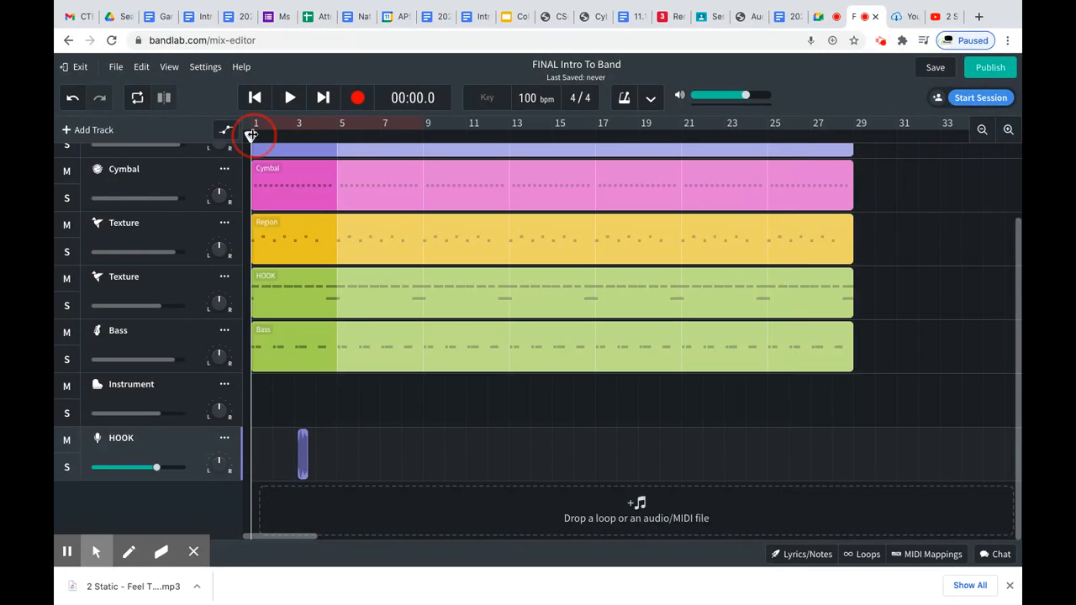
key("space")
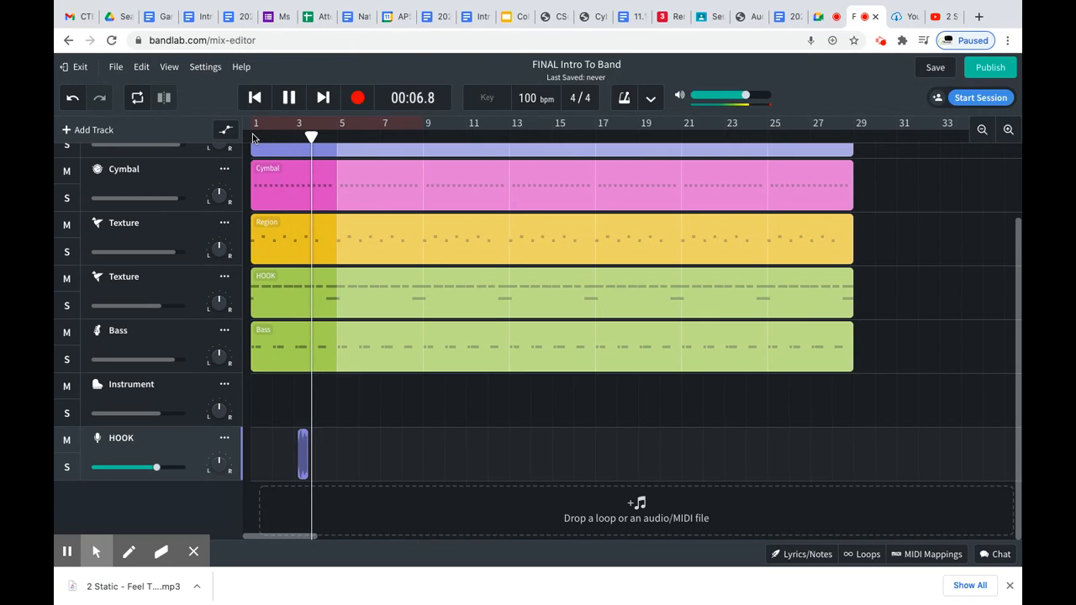
key("space")
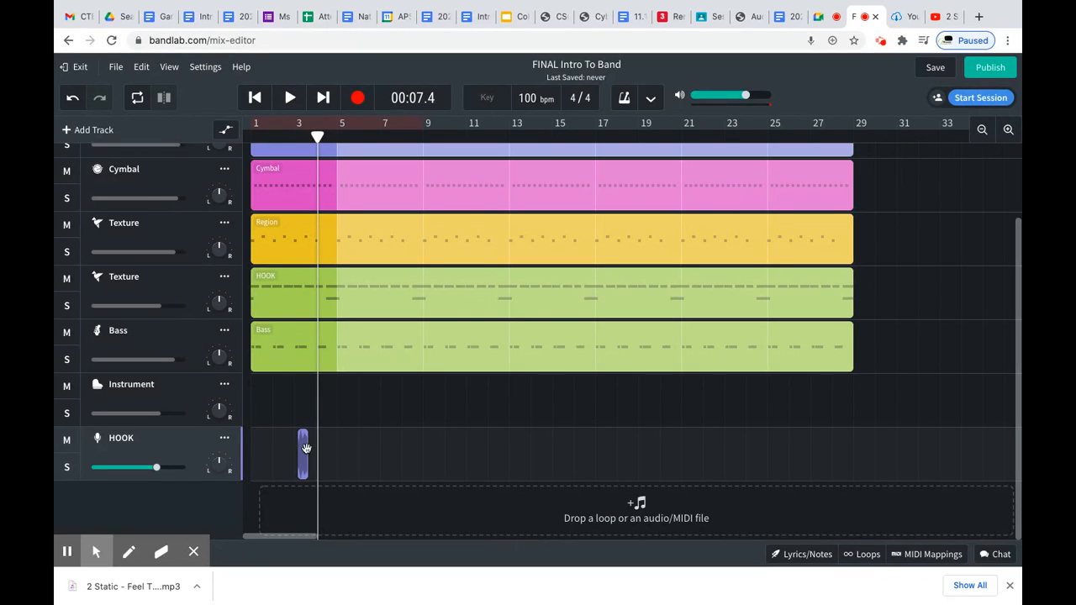
left_click_drag(303, 445, 292, 448)
Step: Move the HOOK track up to sit directly below the Voice/Mic ARTIST TAG track
scroll(291, 448, "up", 3)
scroll(292, 448, "down", 2)
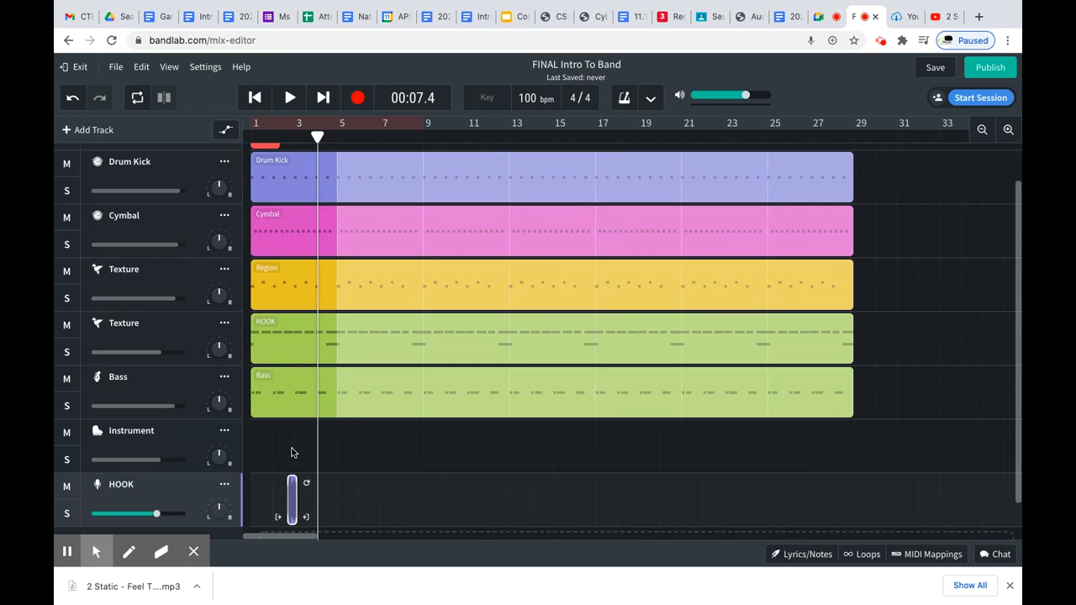
left_click_drag(180, 485, 192, 162)
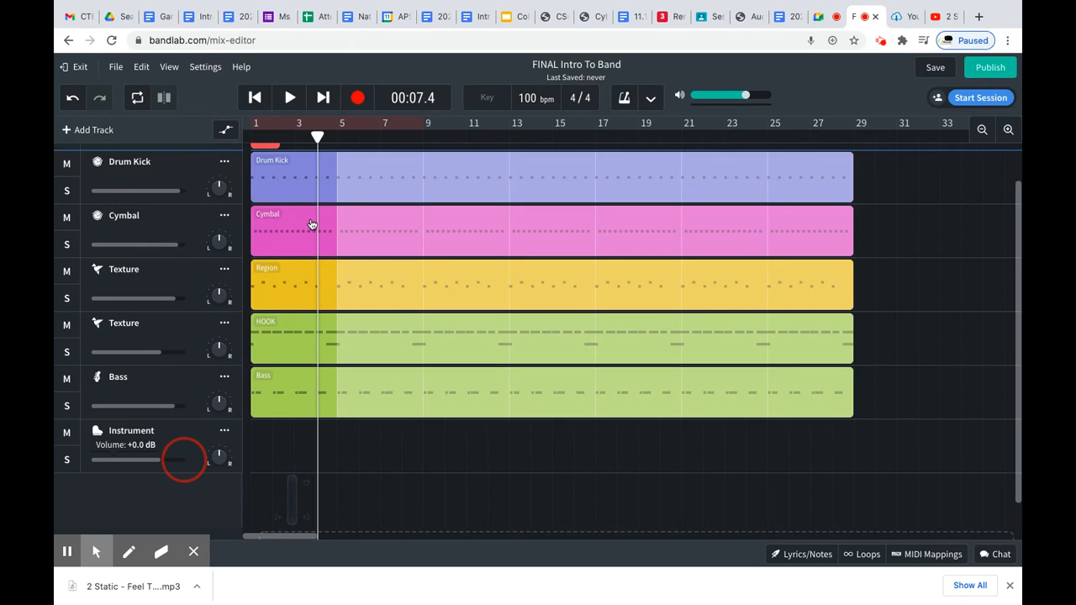
scroll(336, 215, "up", 2)
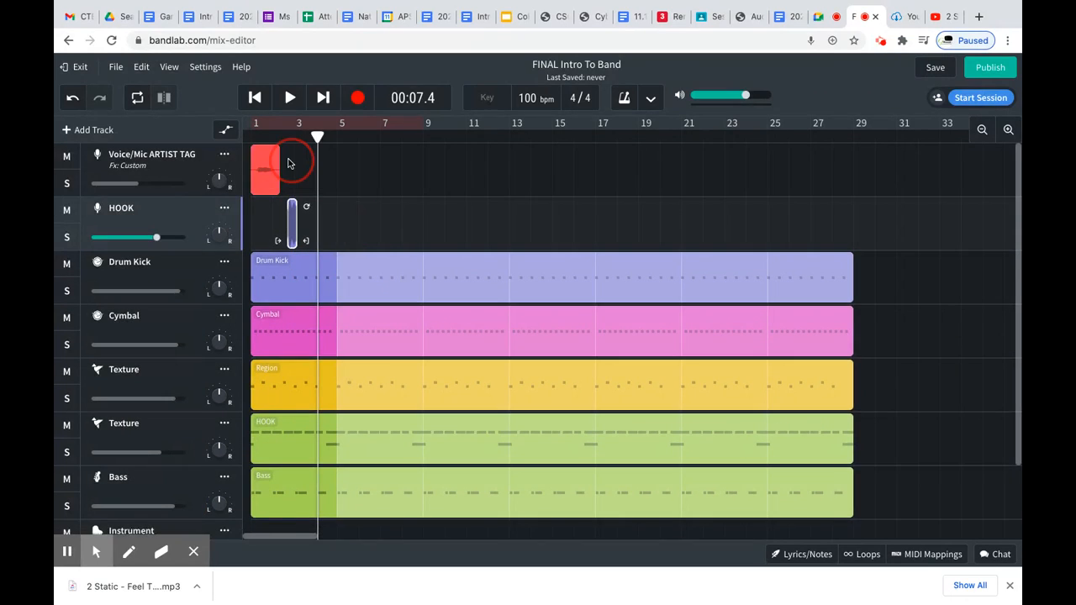
Step: Replay the opening bars and shift the HOOK clip earlier, to about bar 2.4
key("Home")
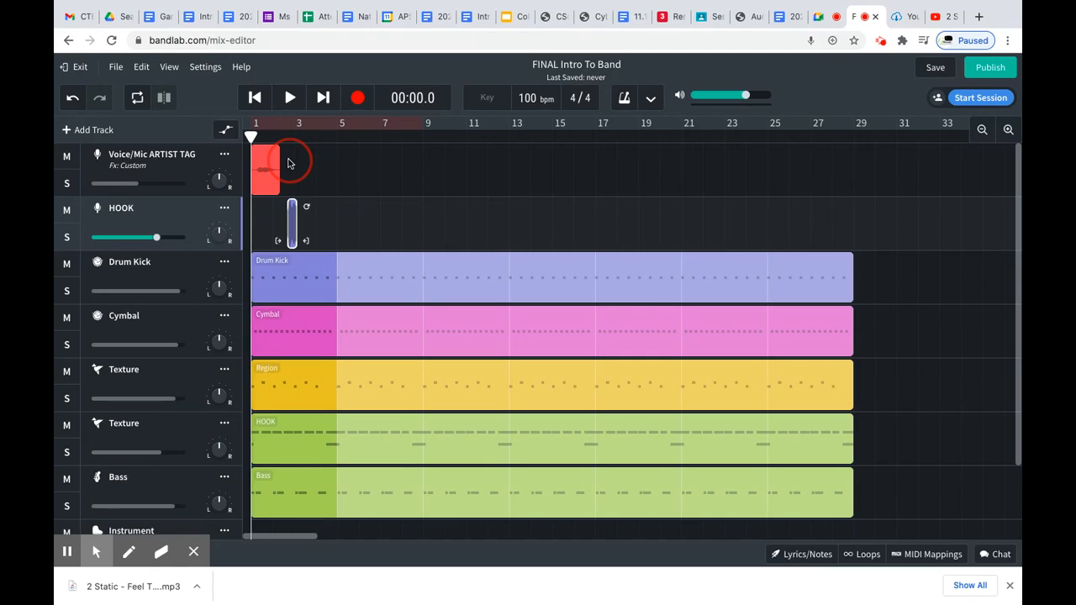
left_click(288, 98)
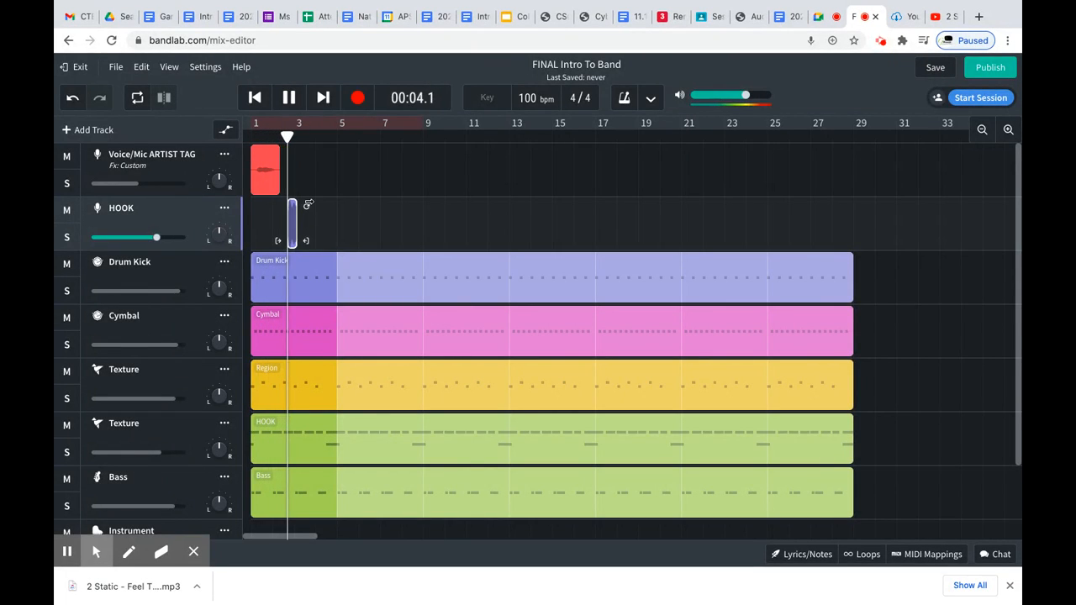
key("space")
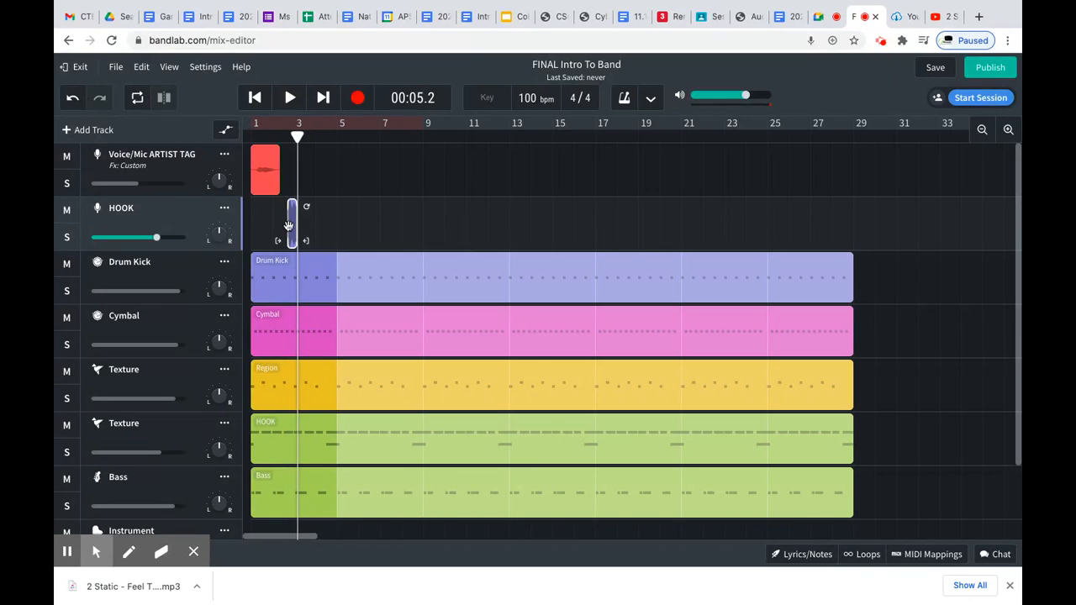
left_click_drag(290, 225, 285, 226)
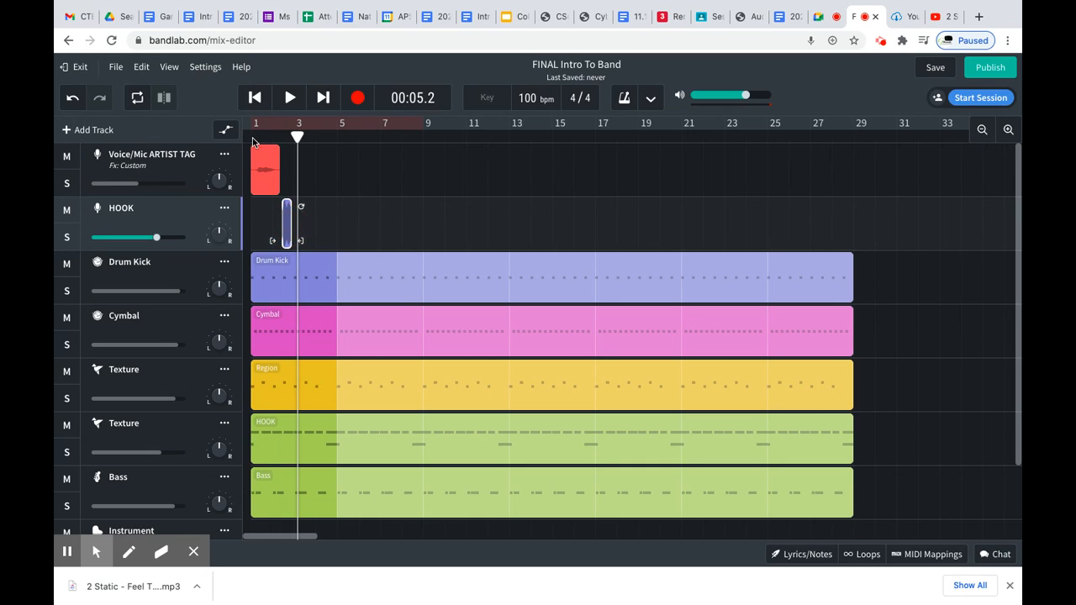
Step: Listen to the opening again and shift the HOOK clip back to about bar 2, overlapping the artist tag's end
left_click(253, 142)
key("space")
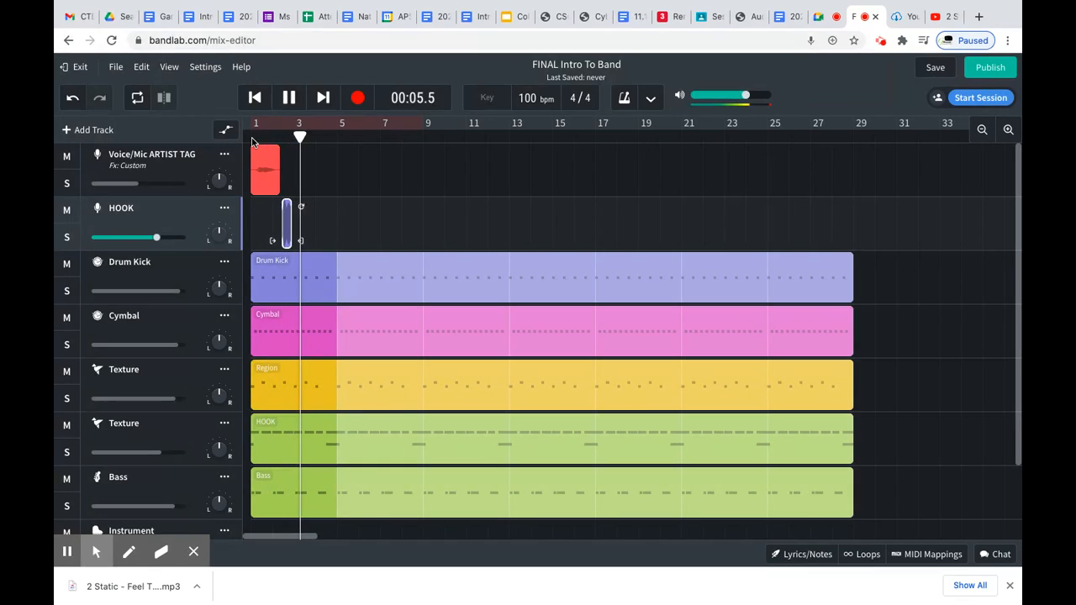
key("space")
left_click_drag(287, 209, 278, 209)
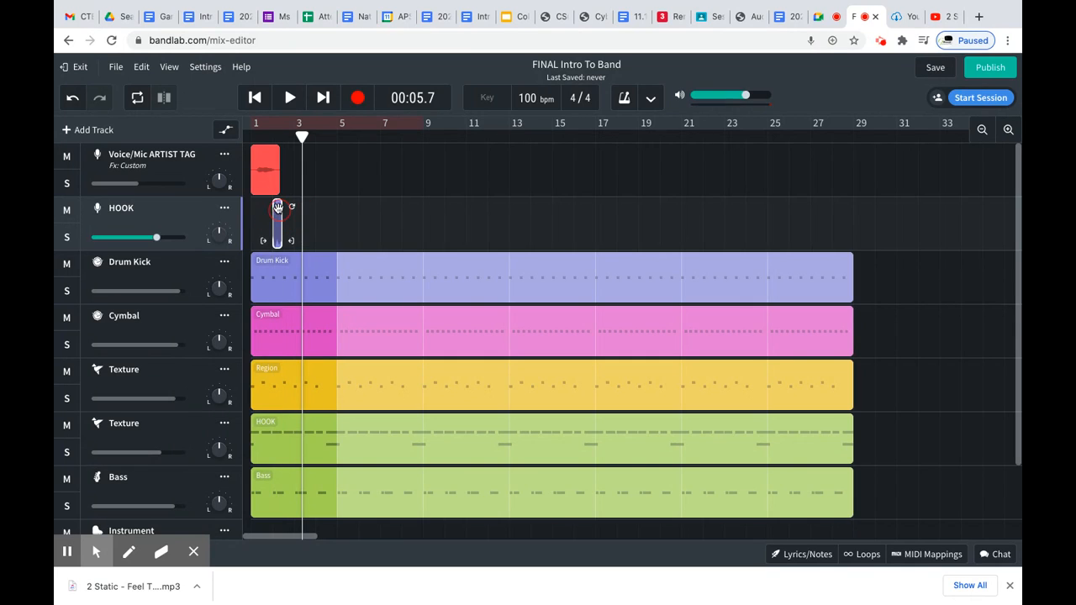
Step: Play the mix from the start and move the HOOK clip to the very beginning at bar 1
left_click(249, 140)
key("space")
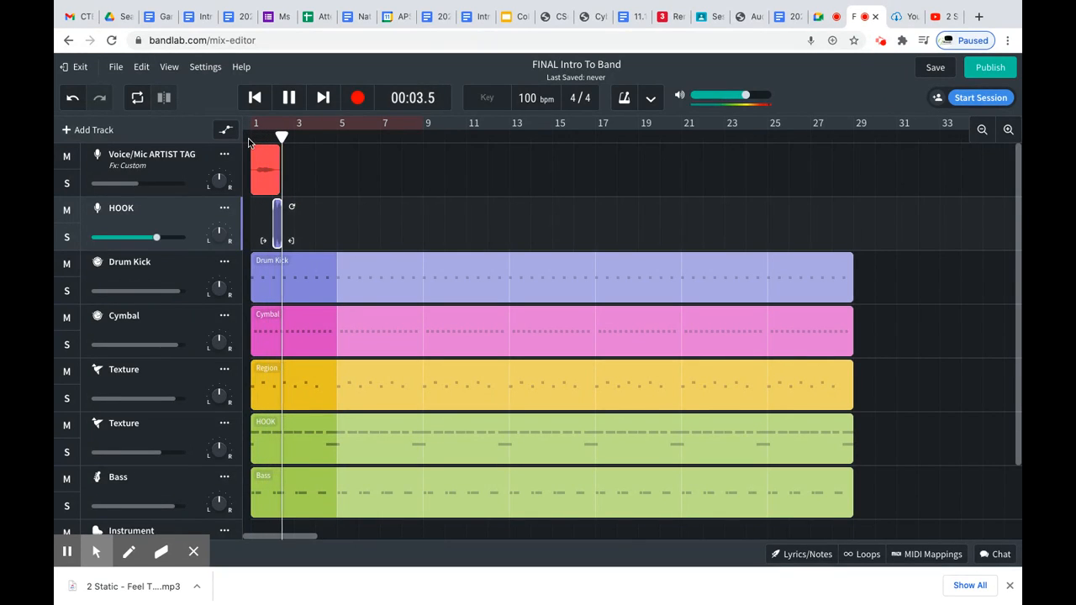
key("space")
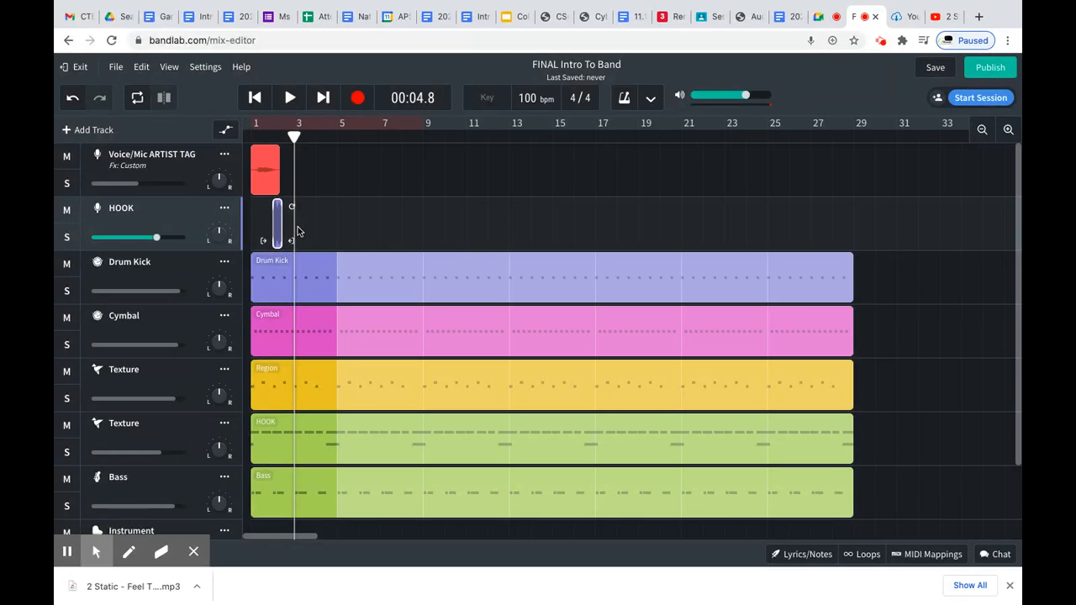
left_click_drag(261, 221, 243, 210)
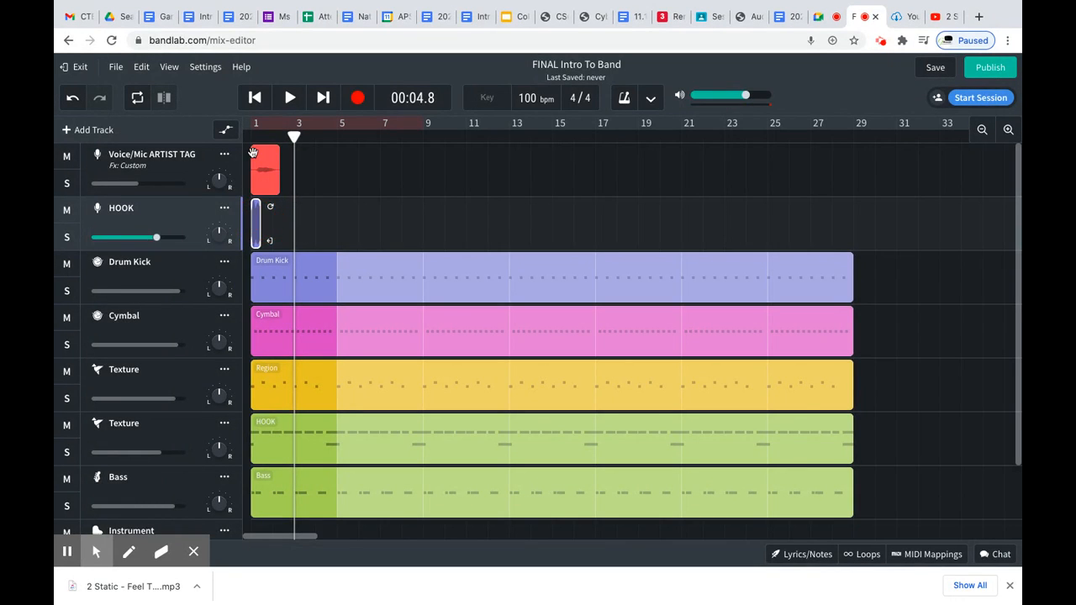
Step: Play the mix from the beginning to check the HOOK clip against the artist tag
key("space")
key("m")
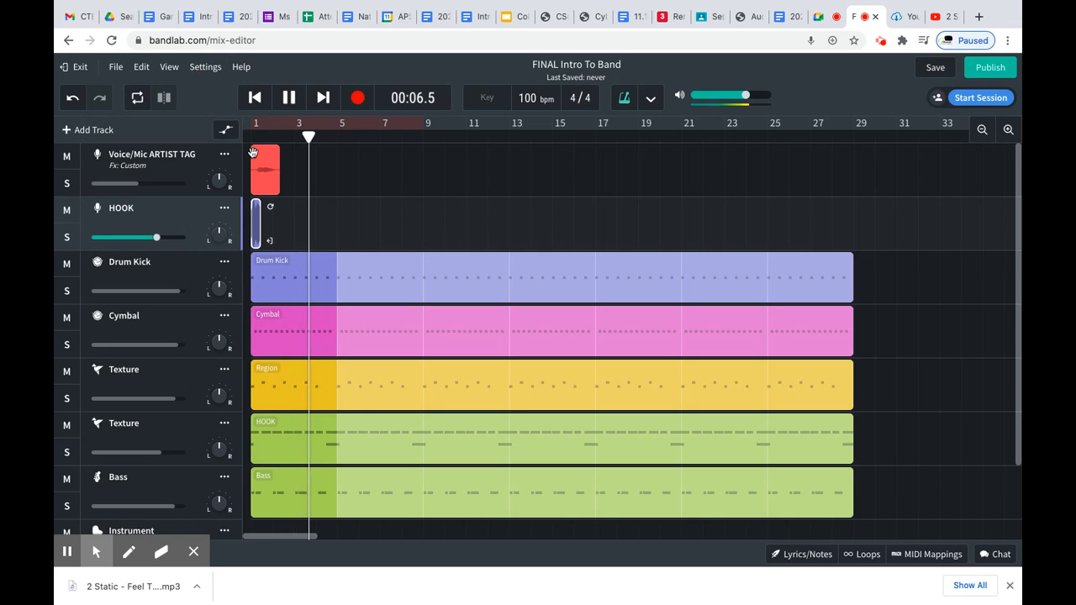
key("space")
key("Return")
key("Return")
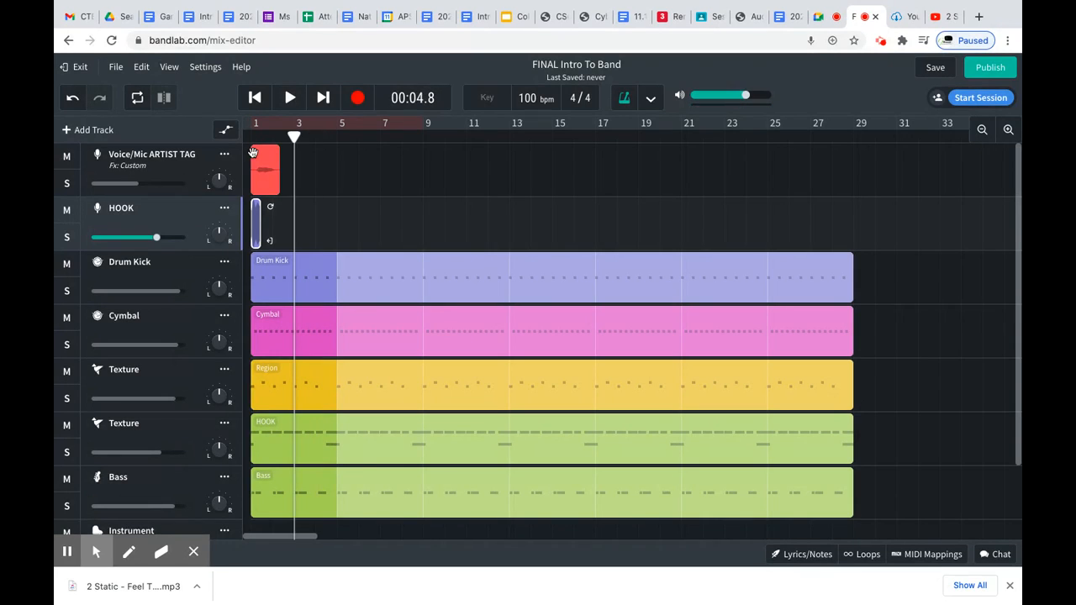
key("space")
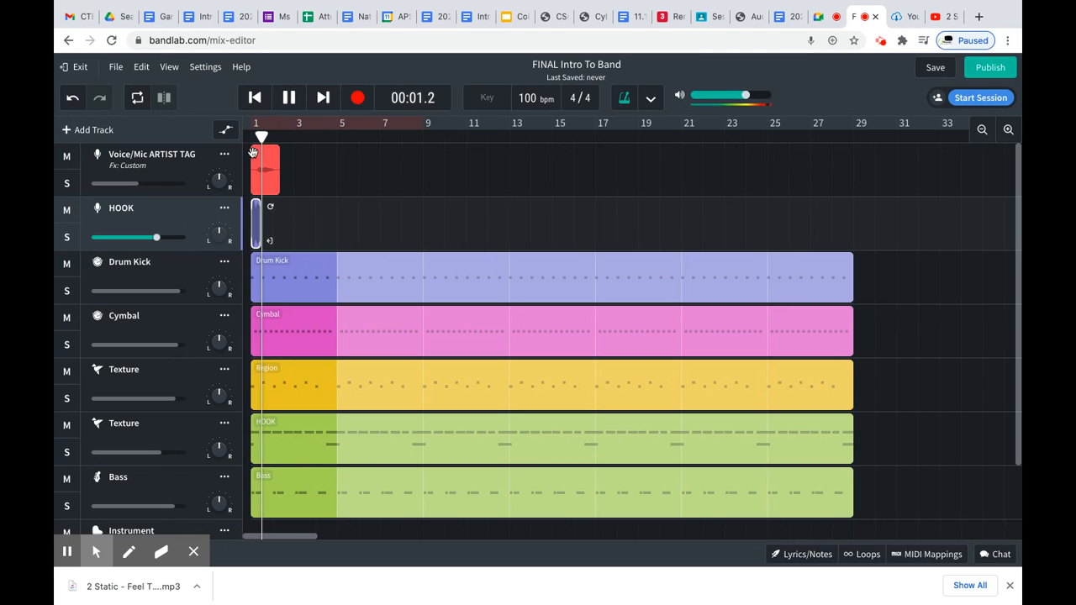
key("space")
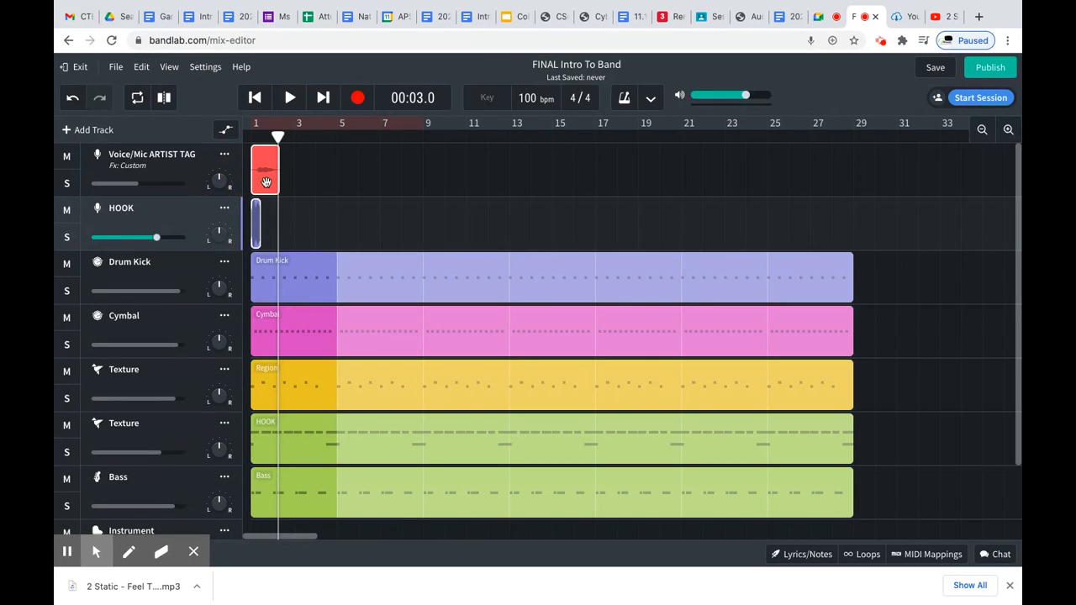
Step: Move the artist tag and HOOK clips together to bar 3 and play the mix from the start
left_click_drag(265, 183, 309, 182)
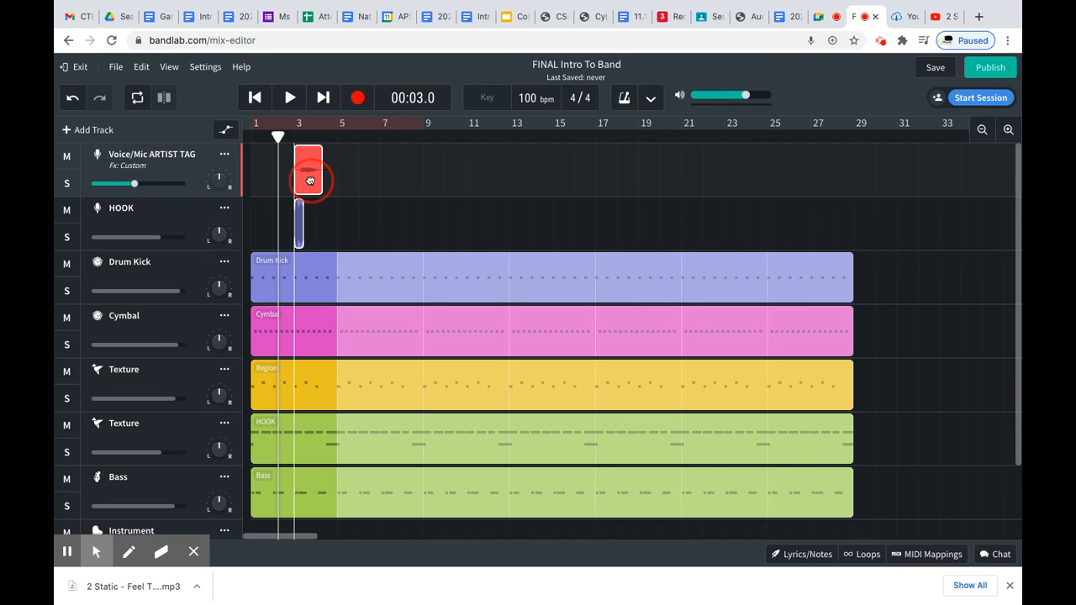
left_click_drag(310, 181, 313, 181)
left_click_drag(312, 180, 312, 179)
left_click(259, 124)
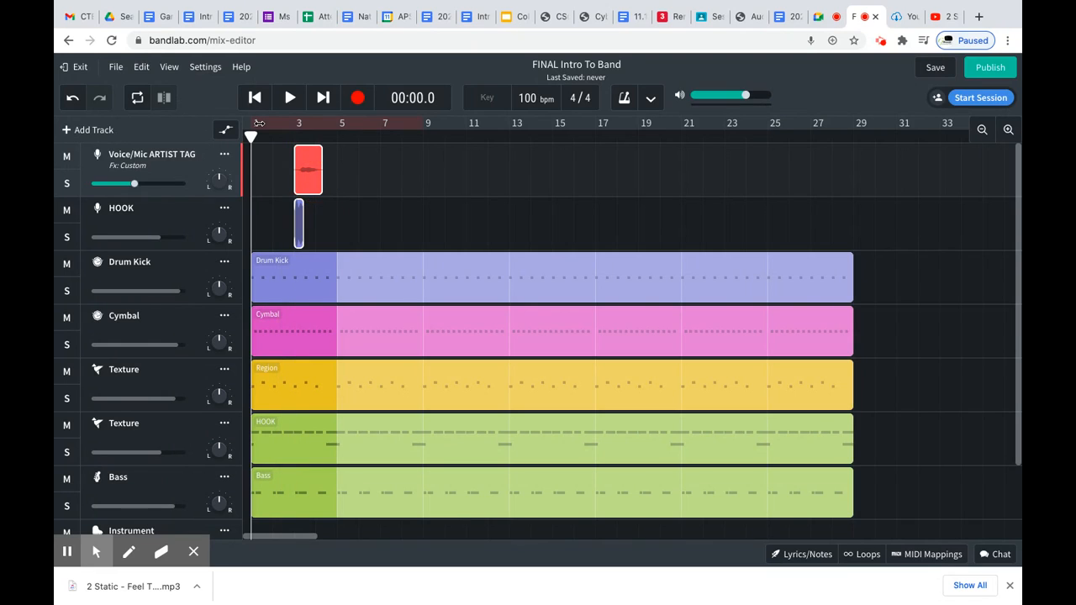
key("space")
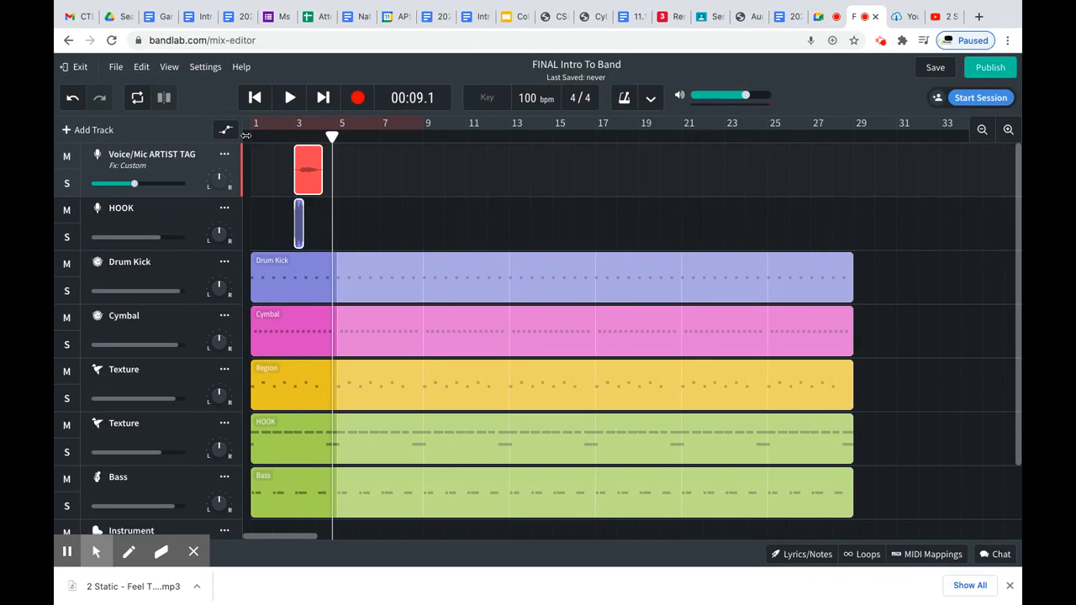
Step: Lower the HOOK track's volume to -8.7 dB and play the mix from the start through both clips
left_click_drag(162, 239, 132, 239)
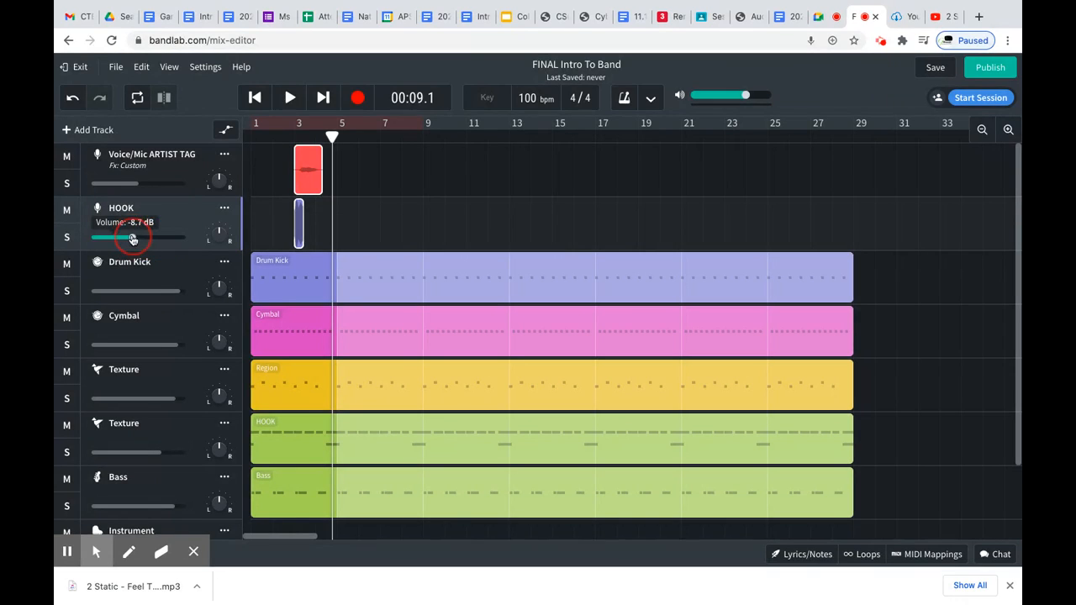
left_click(252, 134)
key("space")
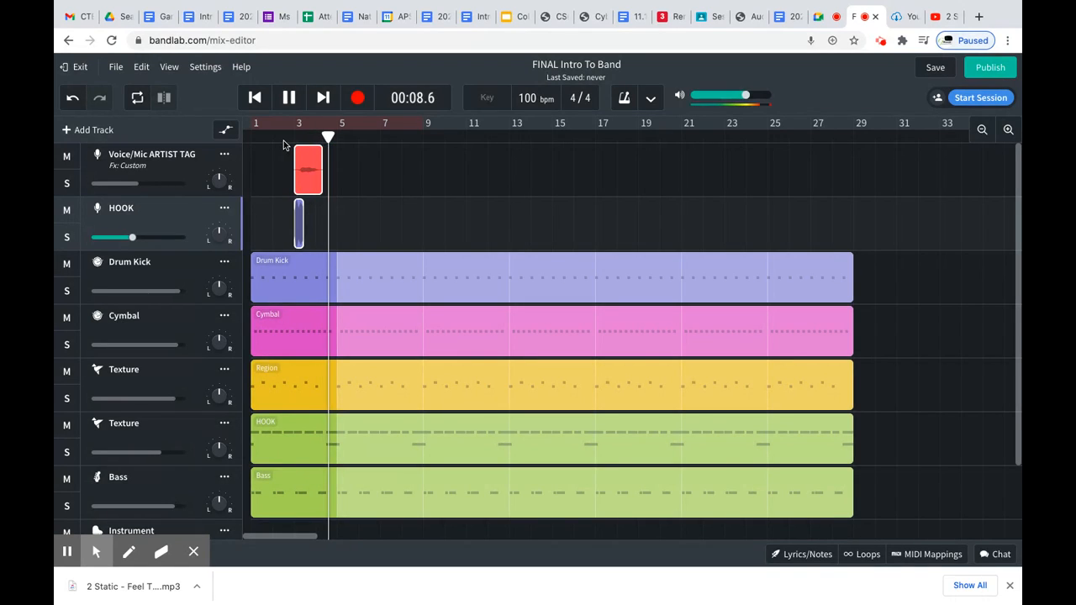
key("space")
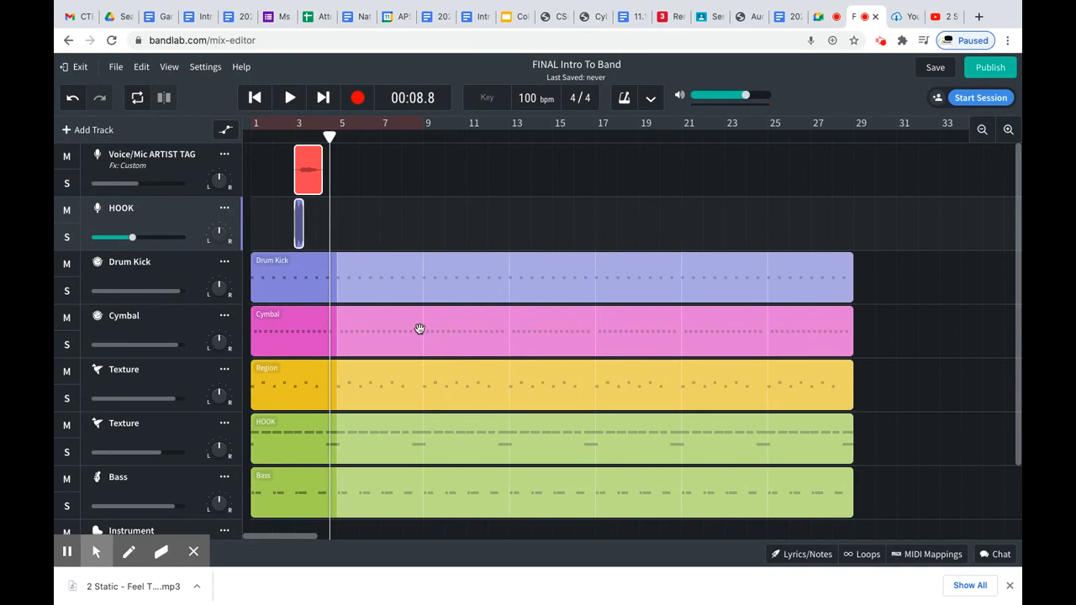
Step: Show track automation and draw a short volume fade-in at the start of Drum Kick, rising from the minimum to +4.3 dB
left_click(225, 133)
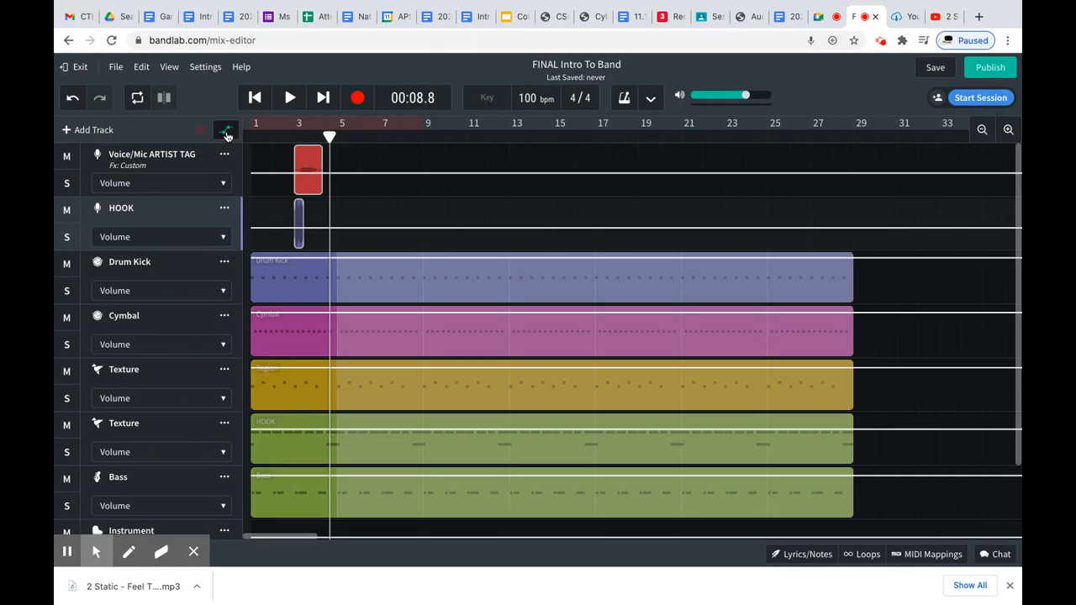
left_click(263, 259)
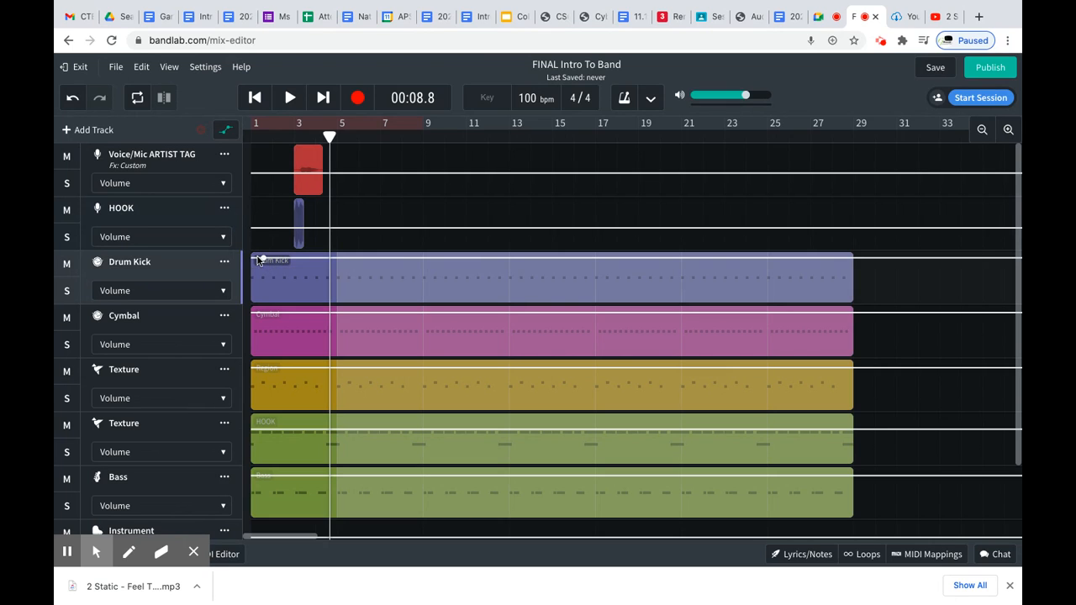
left_click_drag(254, 262, 244, 312)
mouse_move(263, 261)
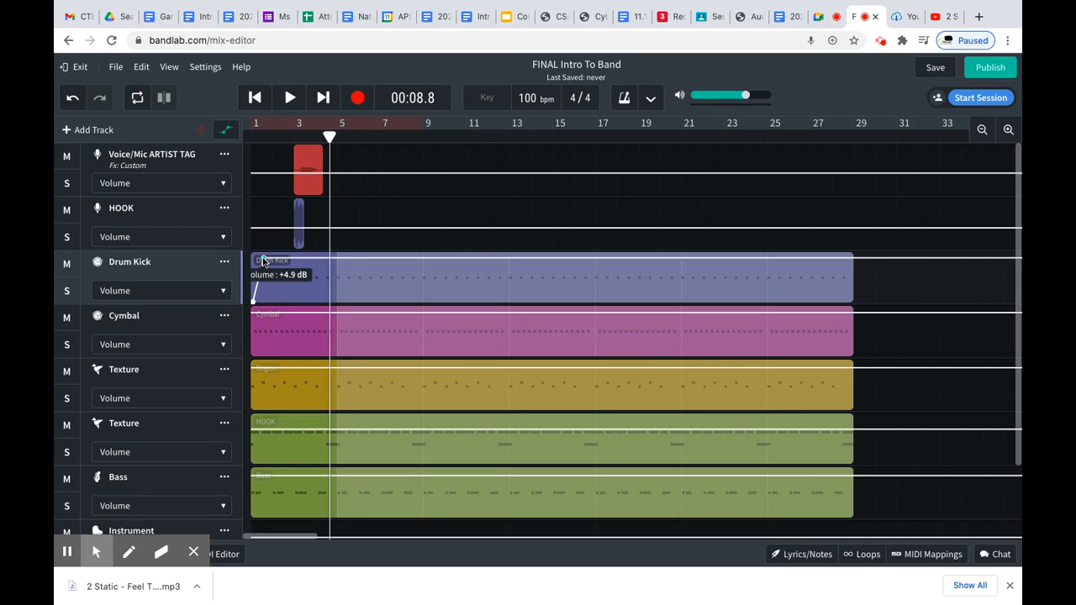
left_click_drag(263, 261, 257, 260)
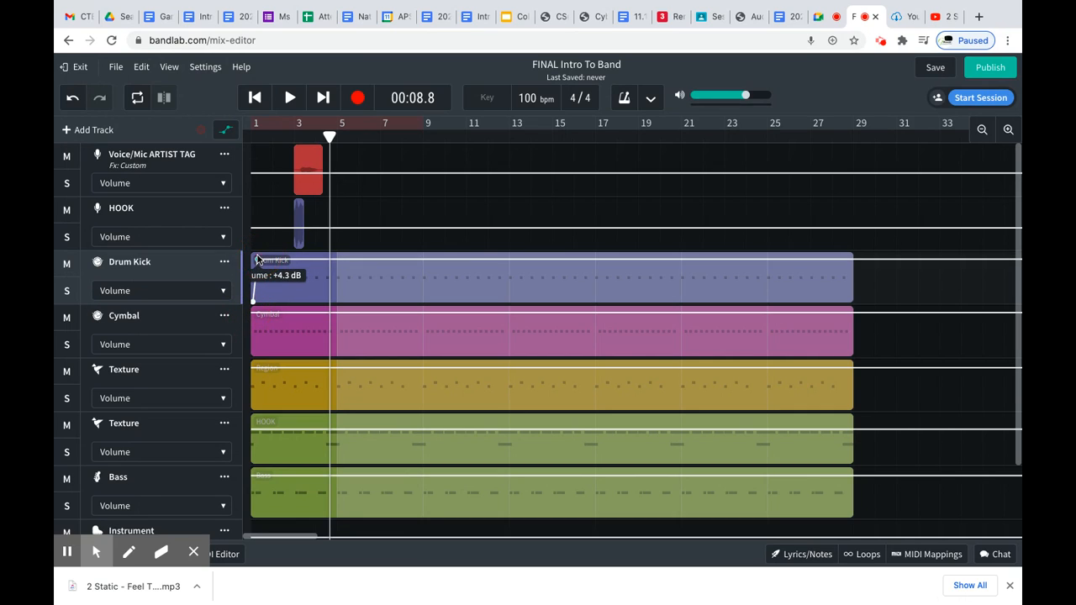
Step: Draw a volume fade-out from +3.0 dB to the minimum at the end of Drum Kick, and matching short fades at both ends of Cymbal
left_click(847, 262)
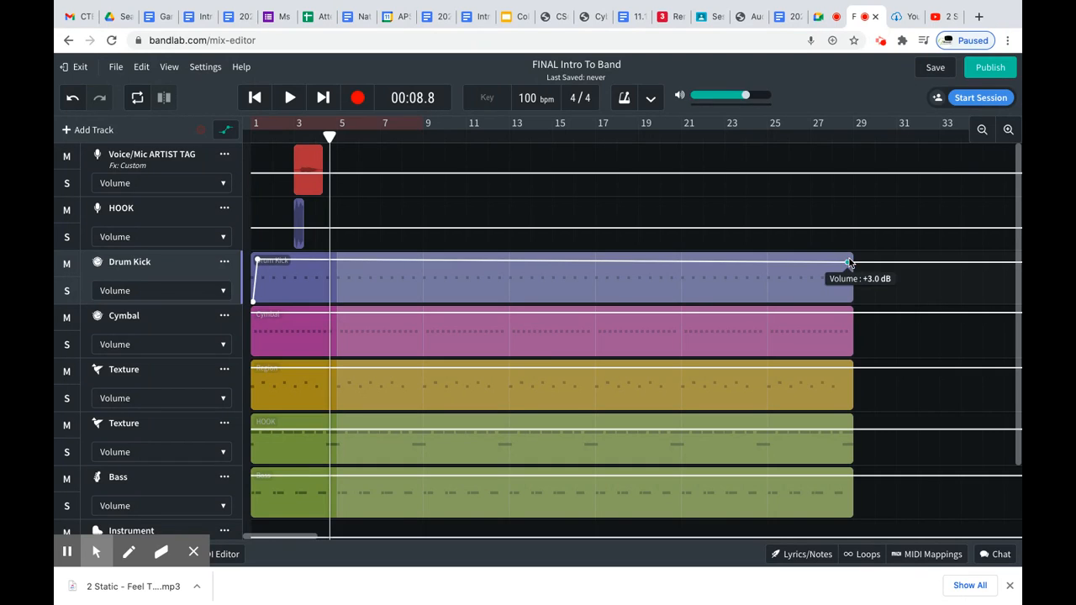
left_click_drag(857, 262, 859, 322)
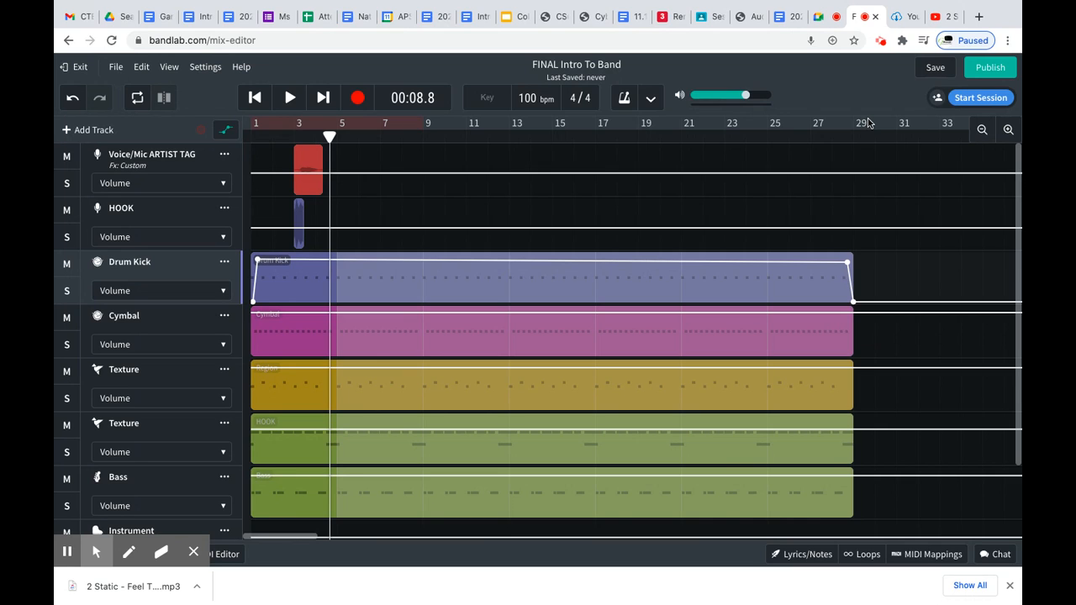
left_click(256, 314)
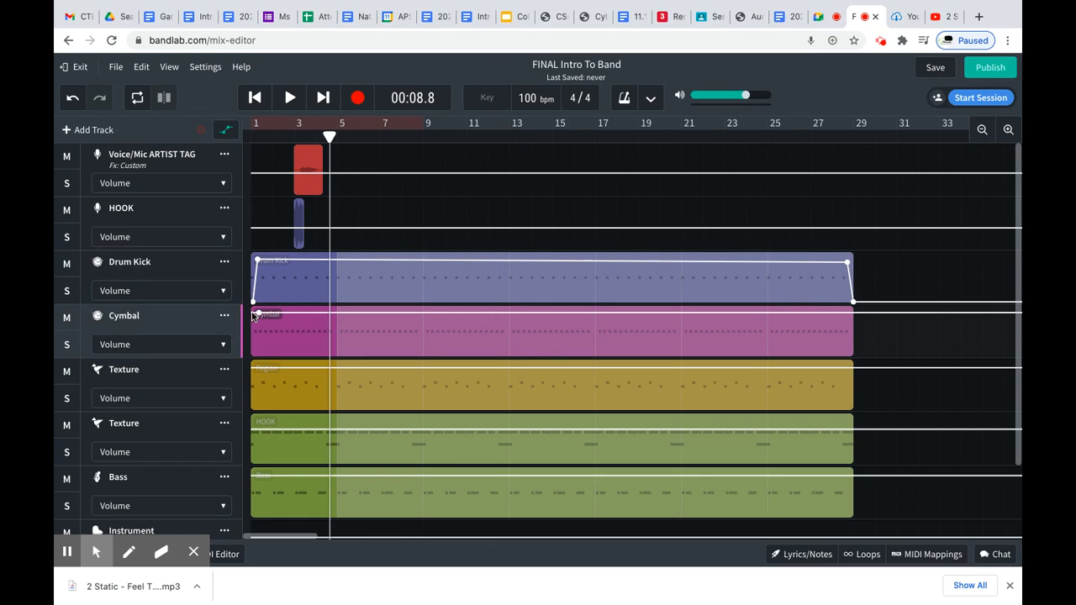
left_click_drag(255, 314, 240, 366)
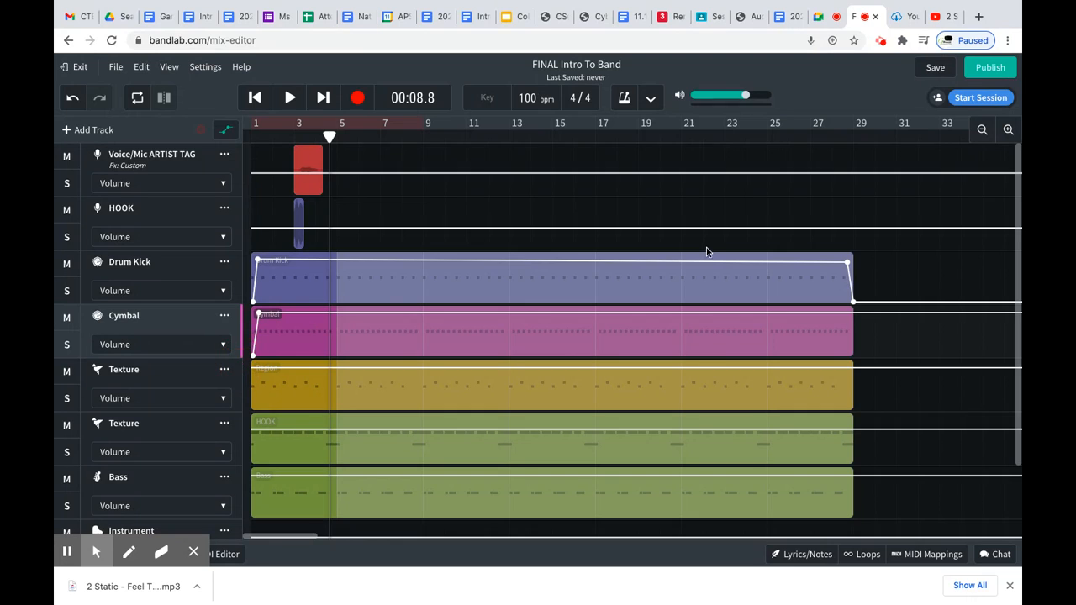
left_click(848, 316)
left_click_drag(856, 320, 855, 364)
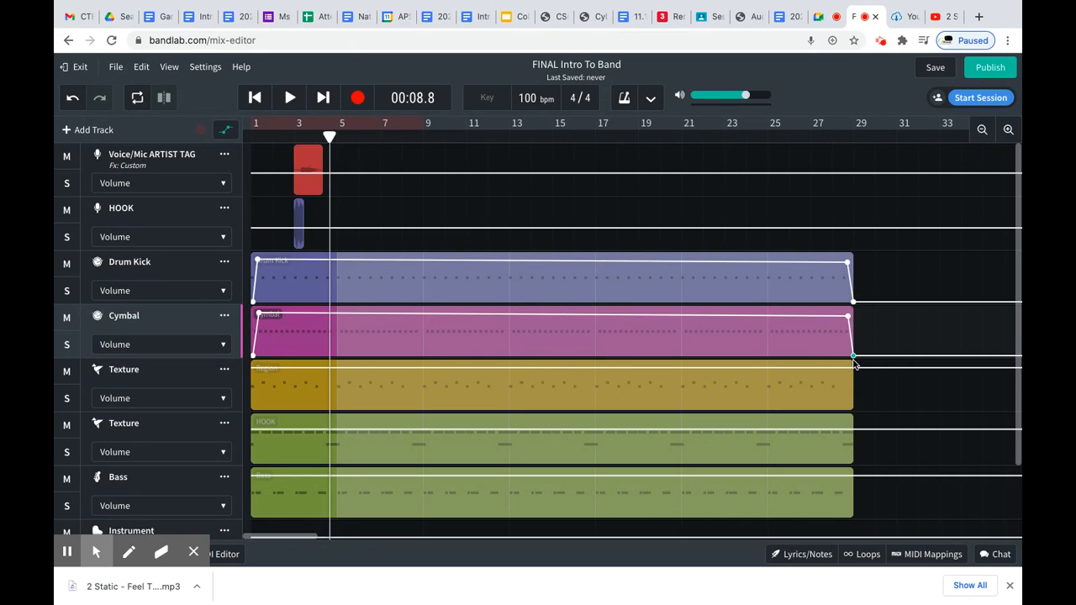
Step: Draw a short volume fade-in from the minimum to +2.8 dB and a closing fade-out on the yellow Texture track
scroll(855, 363, "down", 2)
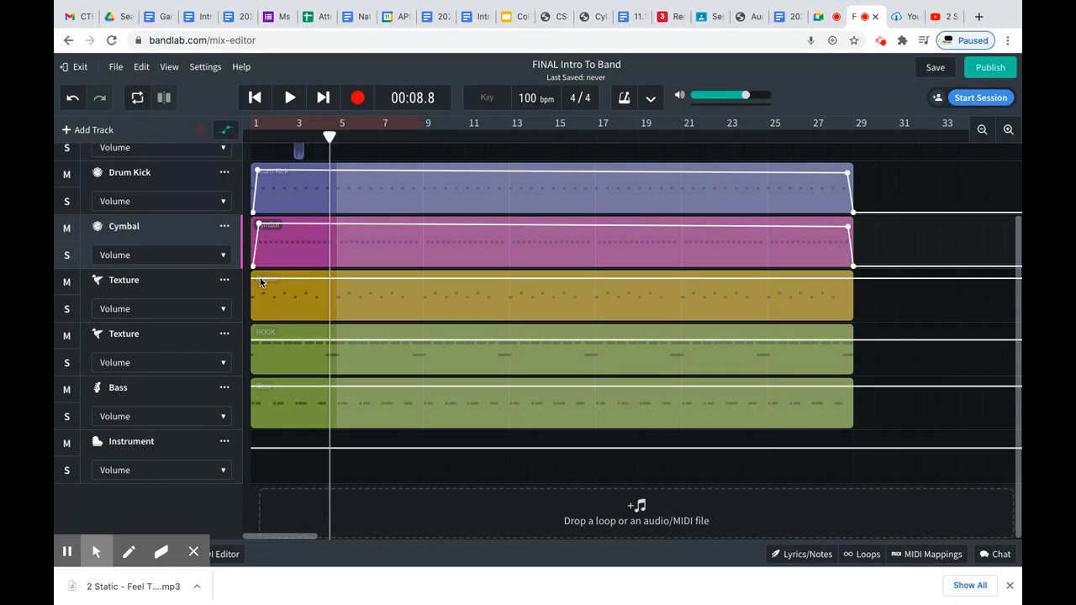
left_click(256, 281)
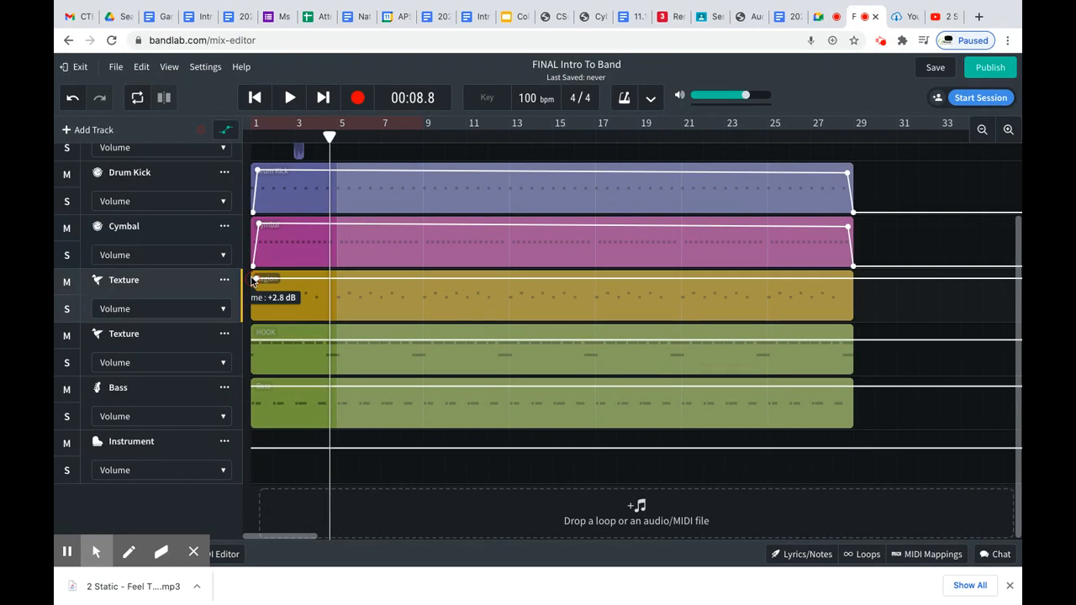
left_click_drag(256, 282, 246, 333)
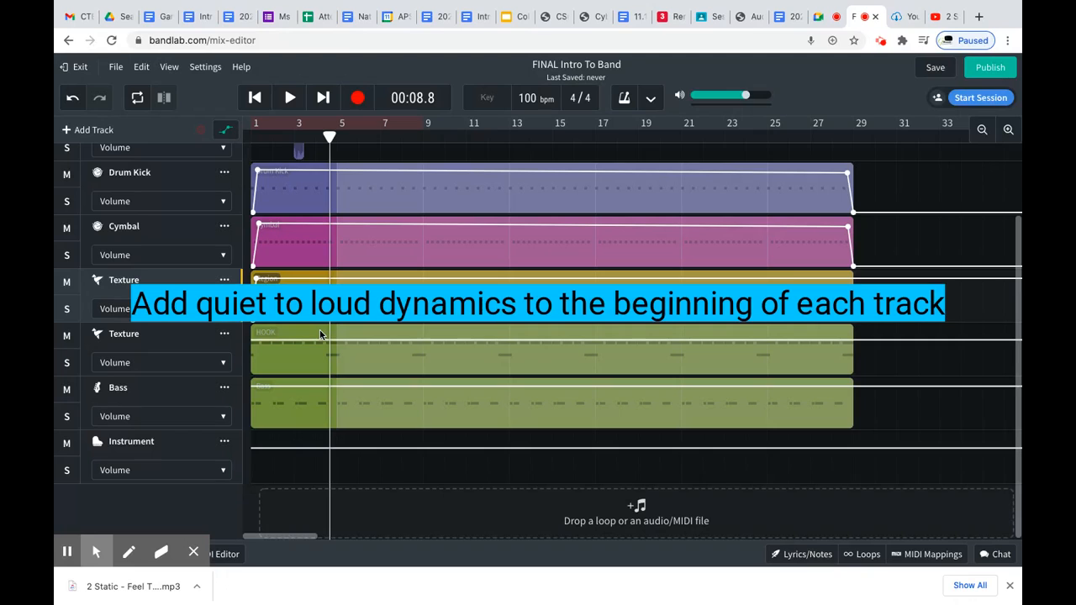
left_click(848, 281)
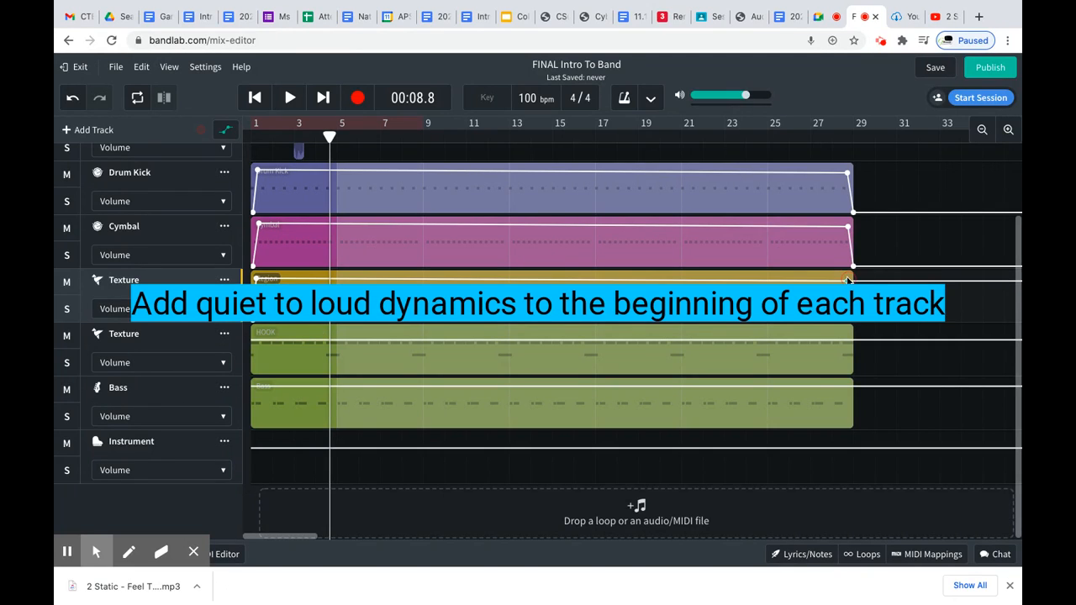
left_click_drag(854, 282, 855, 321)
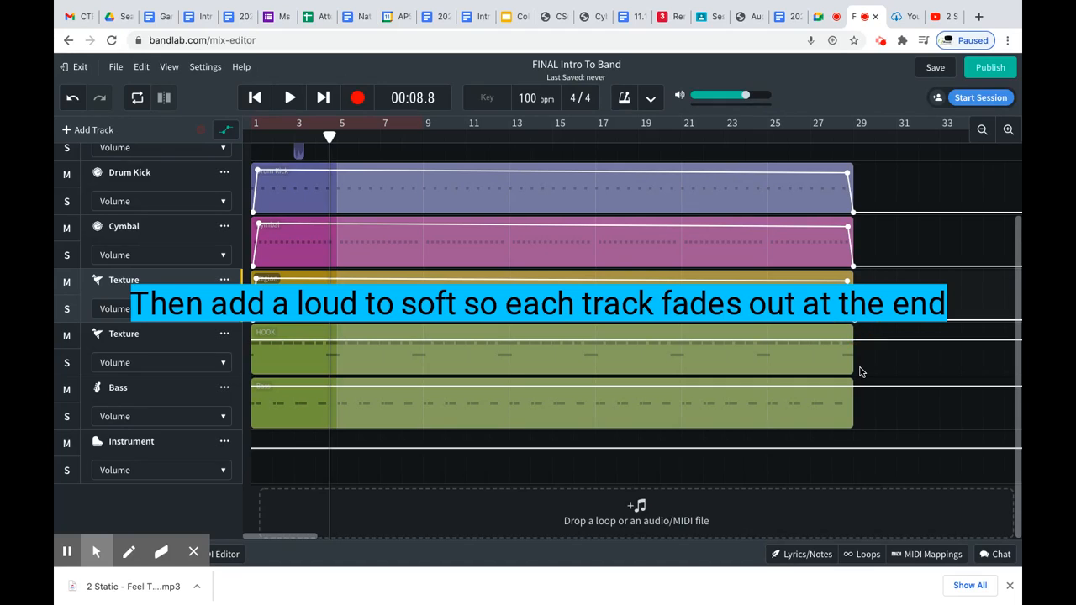
Step: Draw a volume fade-out at the end and a fade-in at the start of the green Texture track, and hide the track automation
left_click(849, 340)
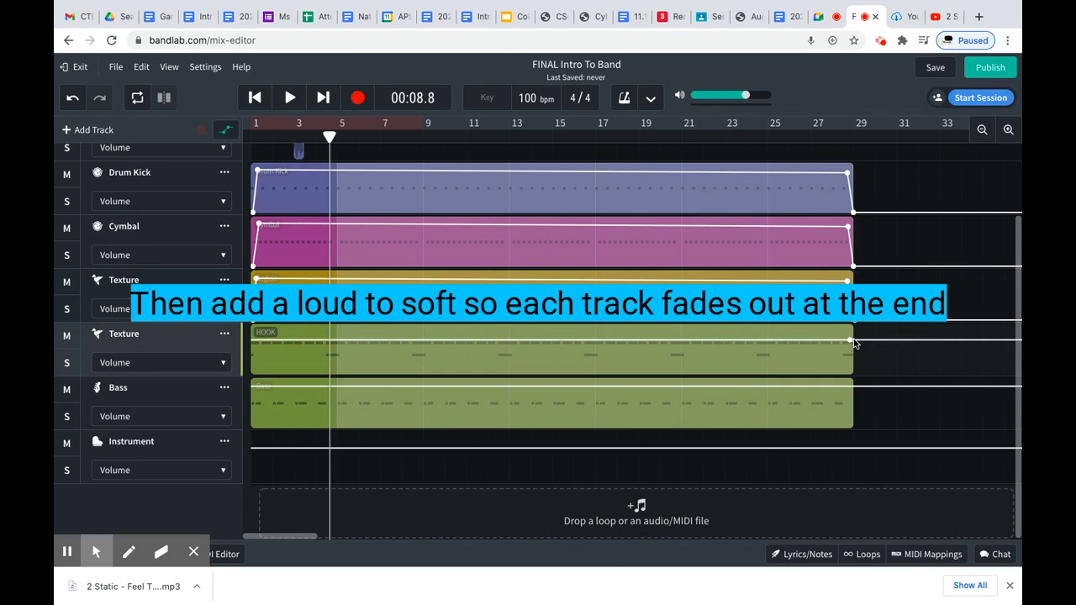
left_click(856, 341)
mouse_move(856, 341)
left_mouse_down()
mouse_move(859, 375)
mouse_move(848, 341)
left_mouse_up()
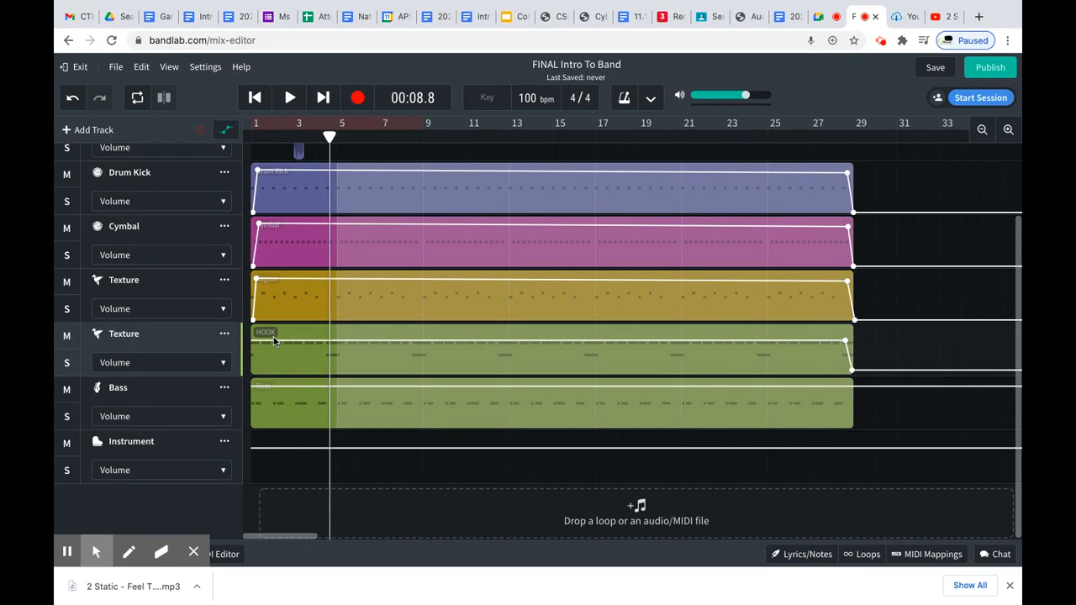
left_click_drag(261, 338, 257, 344)
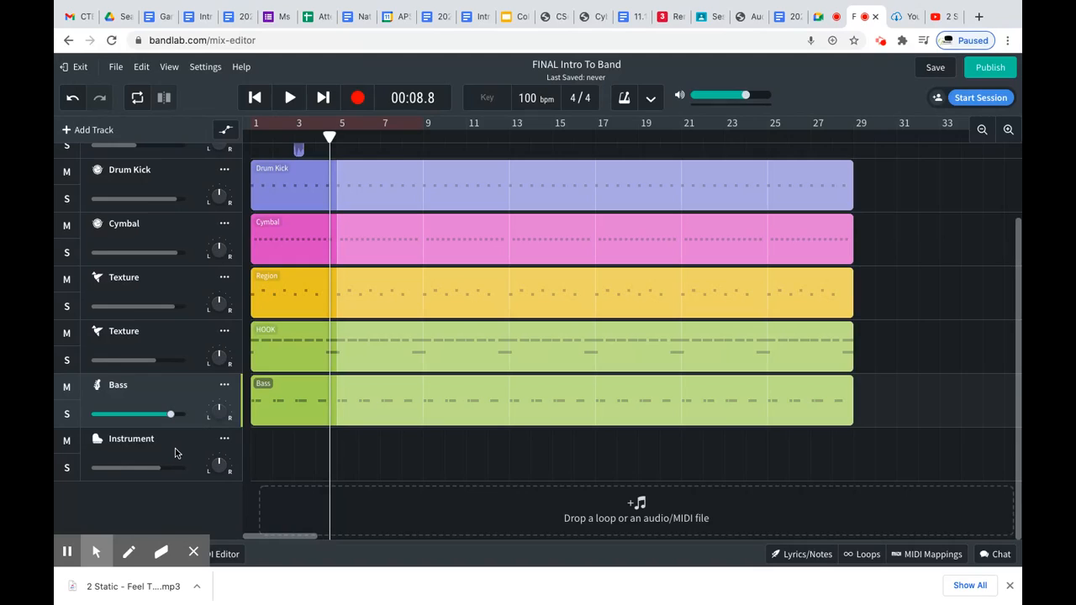
Step: Rename the HOOK audio track as "HOOK Sample from YouTube"
scroll(438, 409, "up", 3)
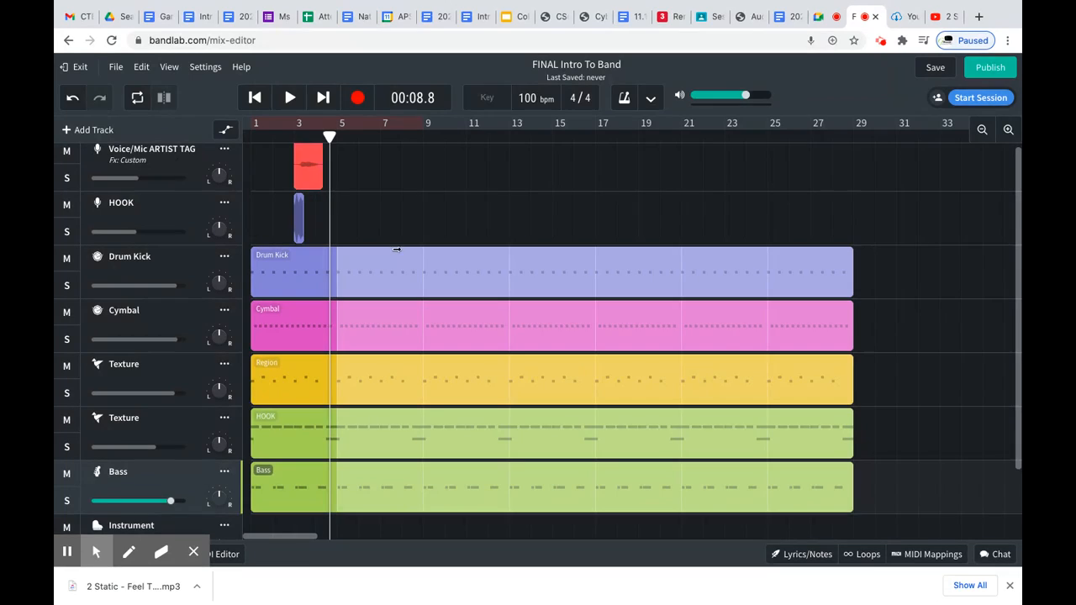
scroll(396, 164, "up", 1)
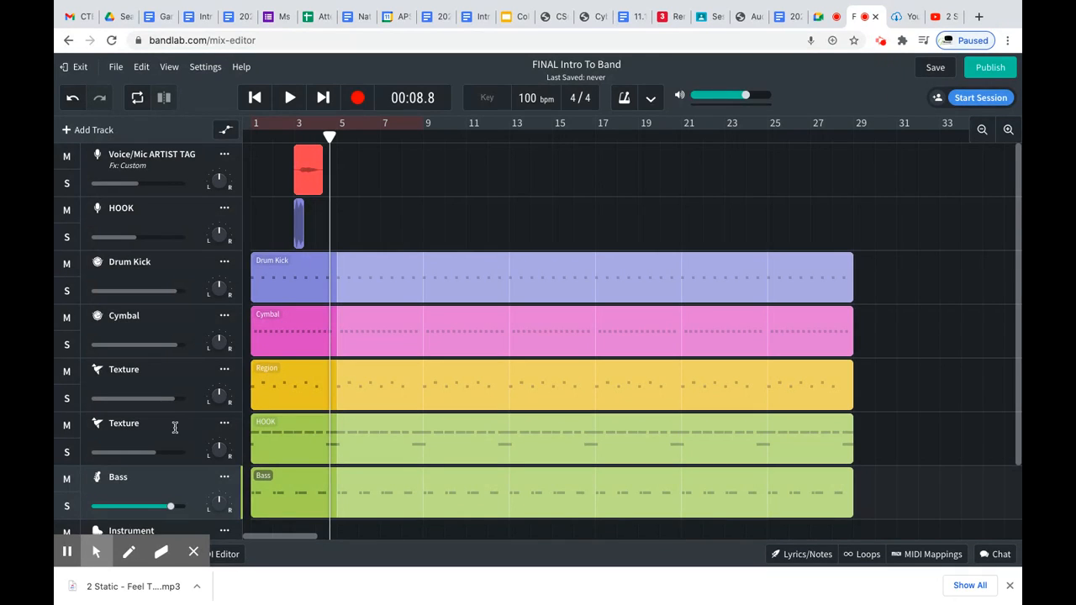
left_click(162, 213)
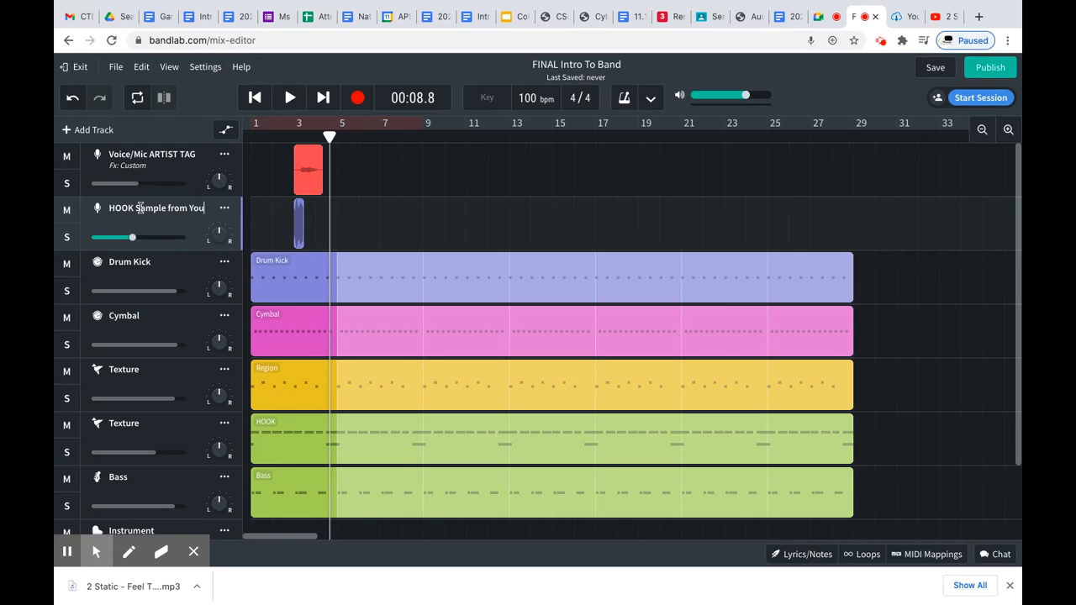
type("Tube")
key("Return")
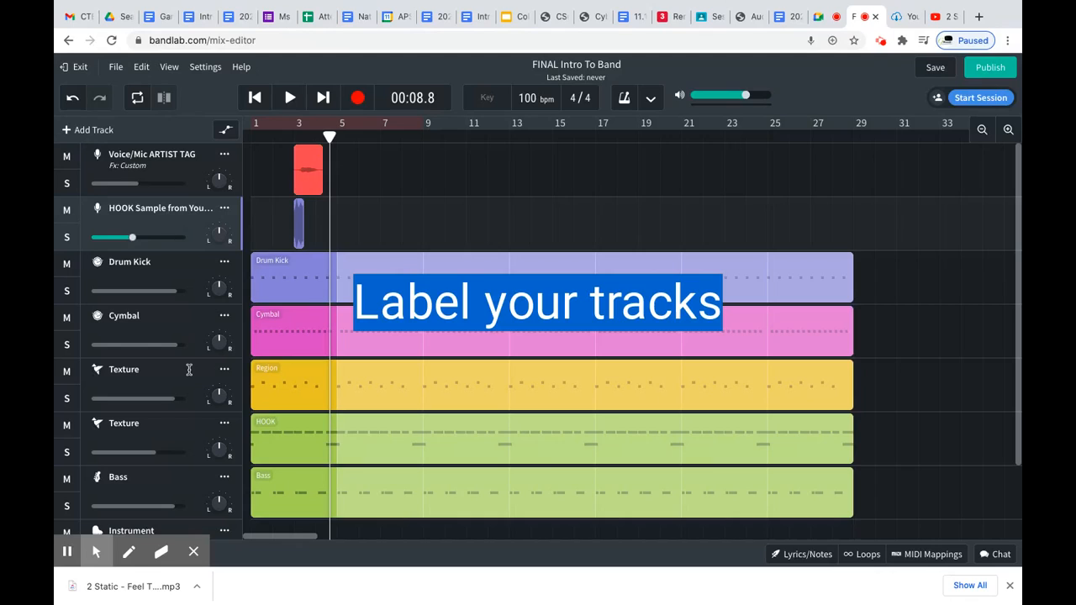
Step: Delete the empty Instrument track below Bass
scroll(160, 380, "down", 2)
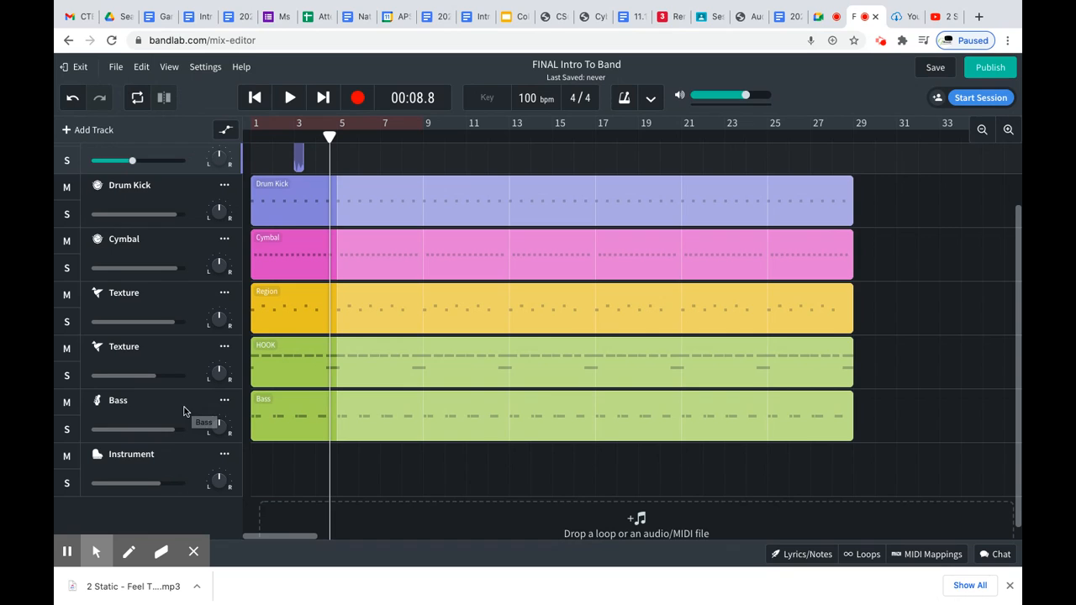
right_click(189, 462)
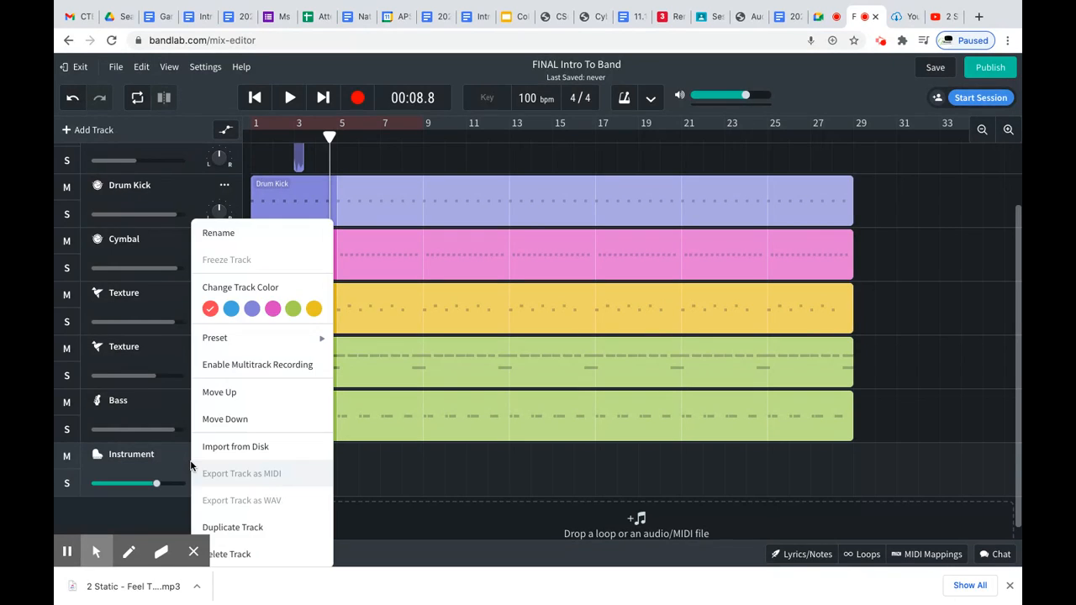
left_click(240, 553)
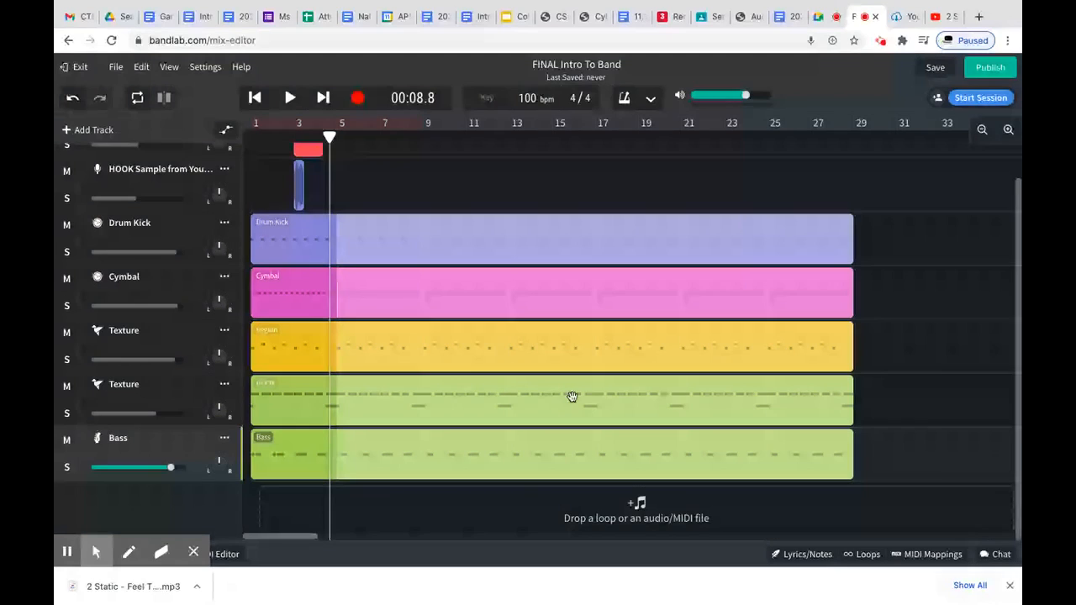
scroll(751, 210, "up", 1)
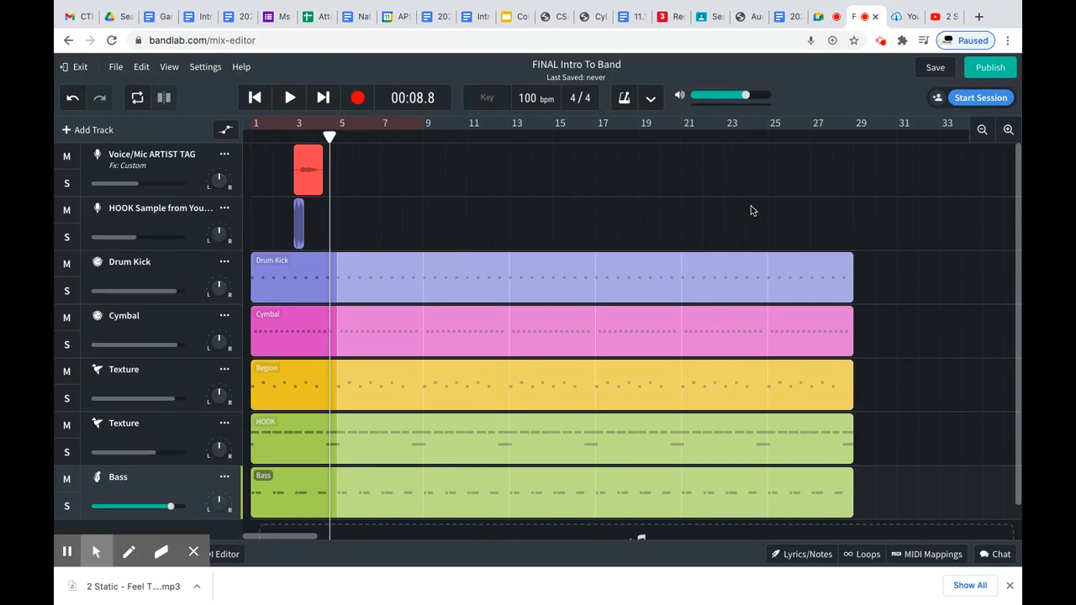
Step: Publish the project with the genre Electronic and the description "Class FINAL Intro to Band Music Production"
left_click(985, 70)
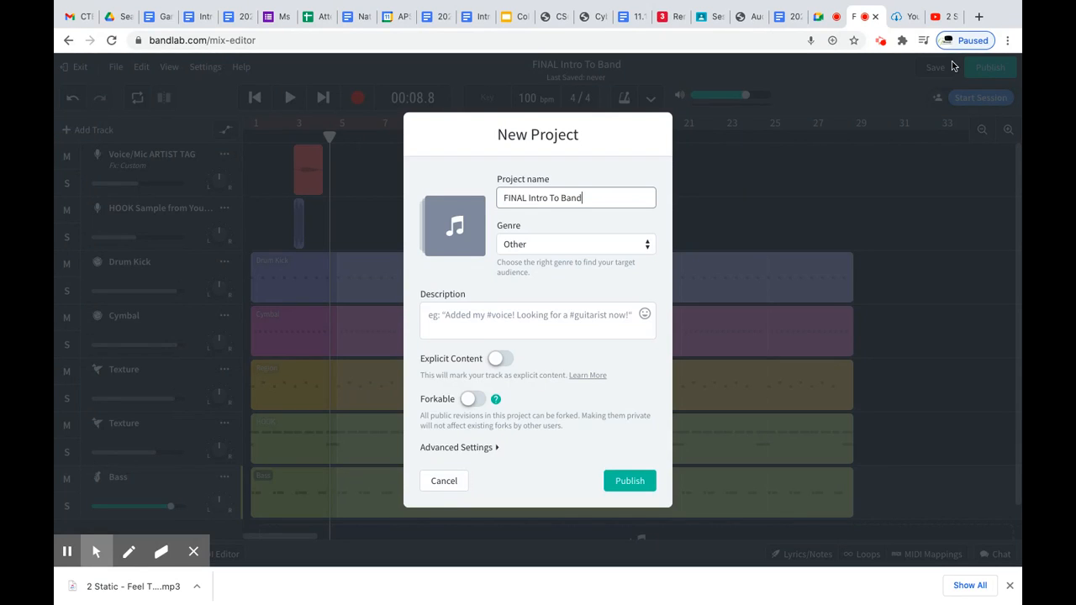
left_click(623, 244)
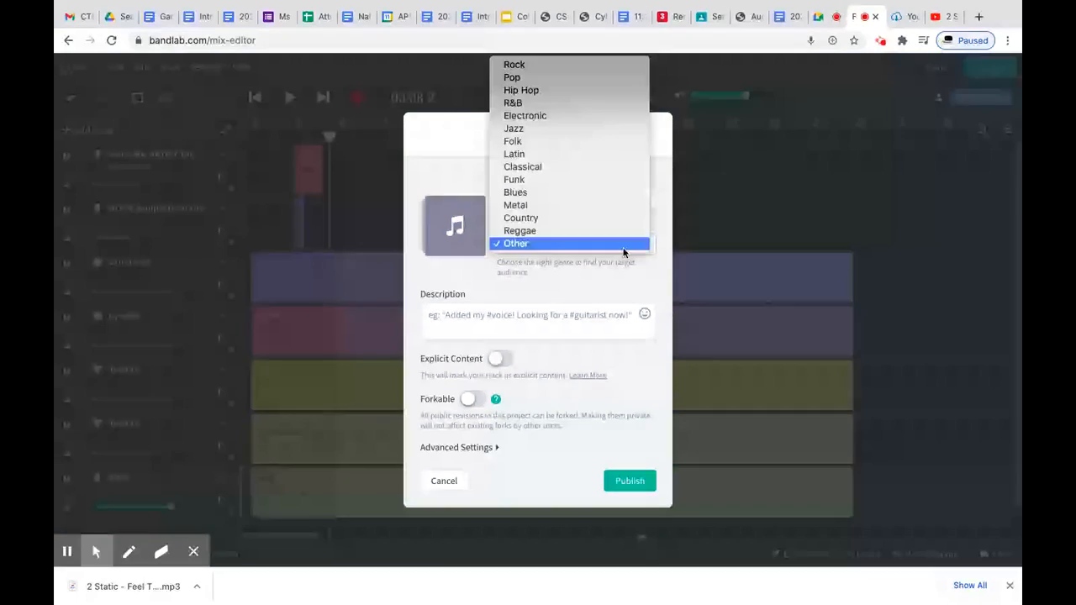
left_click(573, 115)
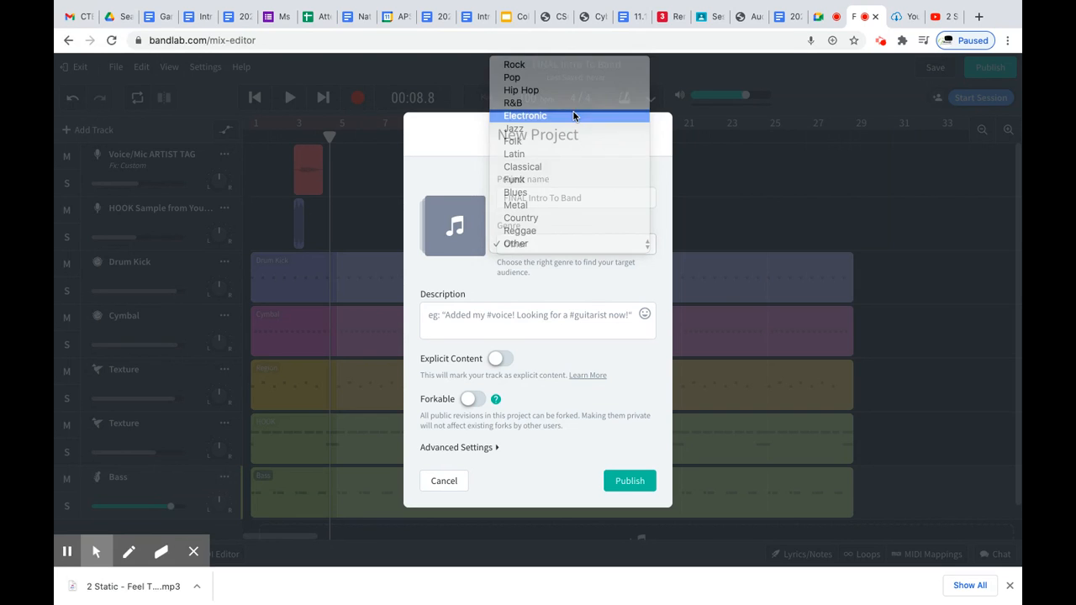
left_click(456, 320)
type("Cla")
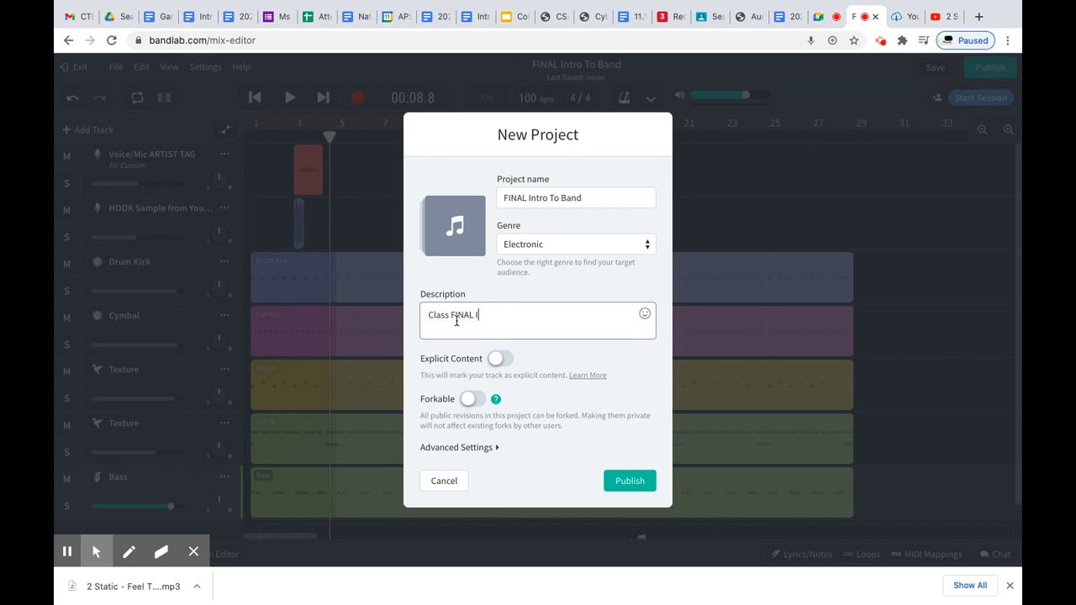
type("ss FINAL Intro to Band")
type("Music Production")
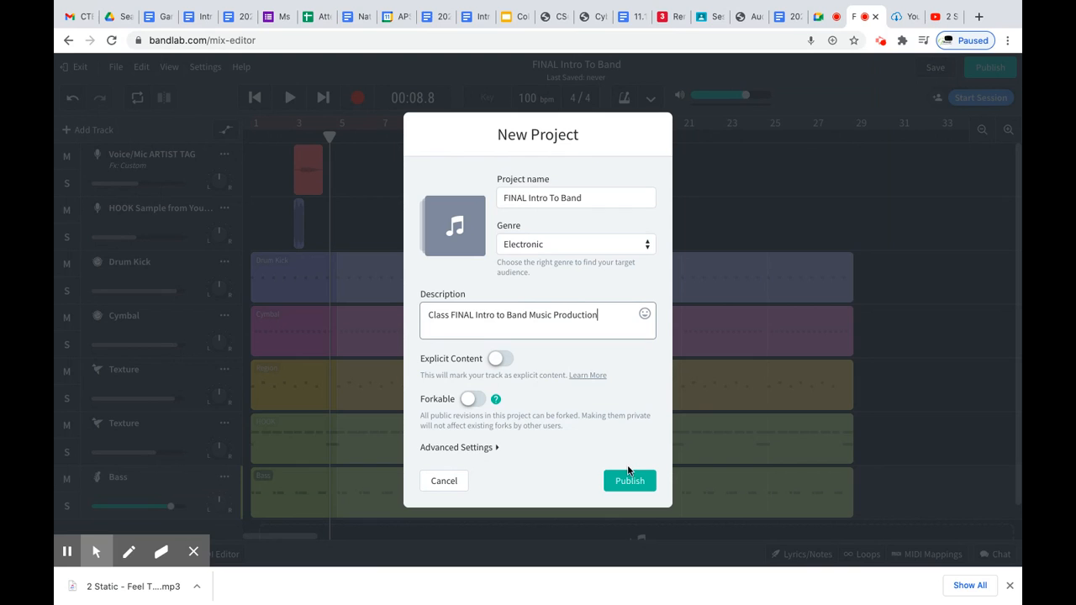
left_click(628, 472)
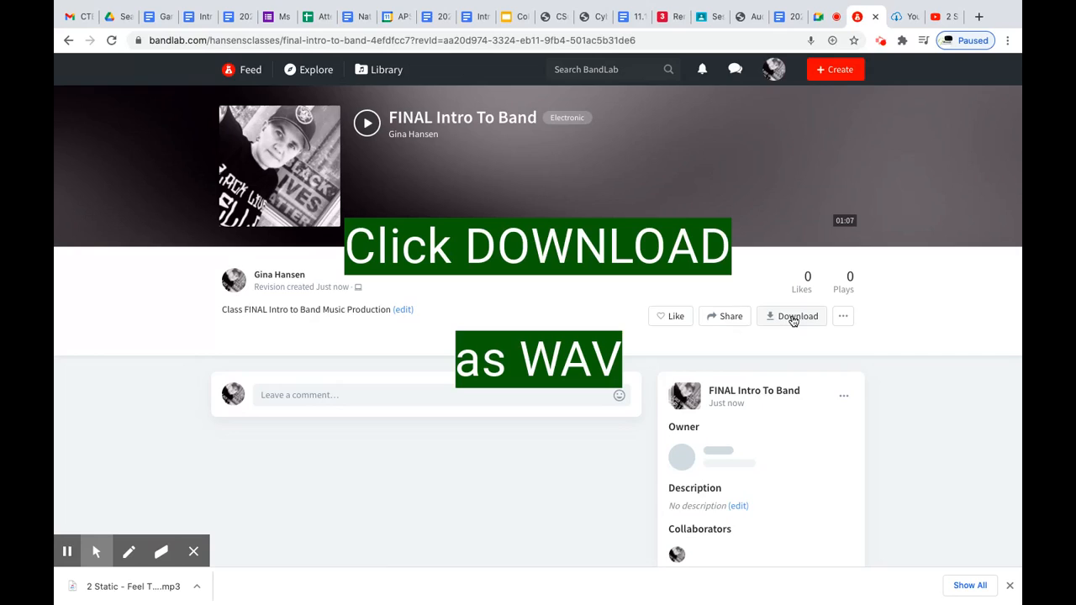
Step: Download the original mixdown of the published project in WAV format
left_click(791, 318)
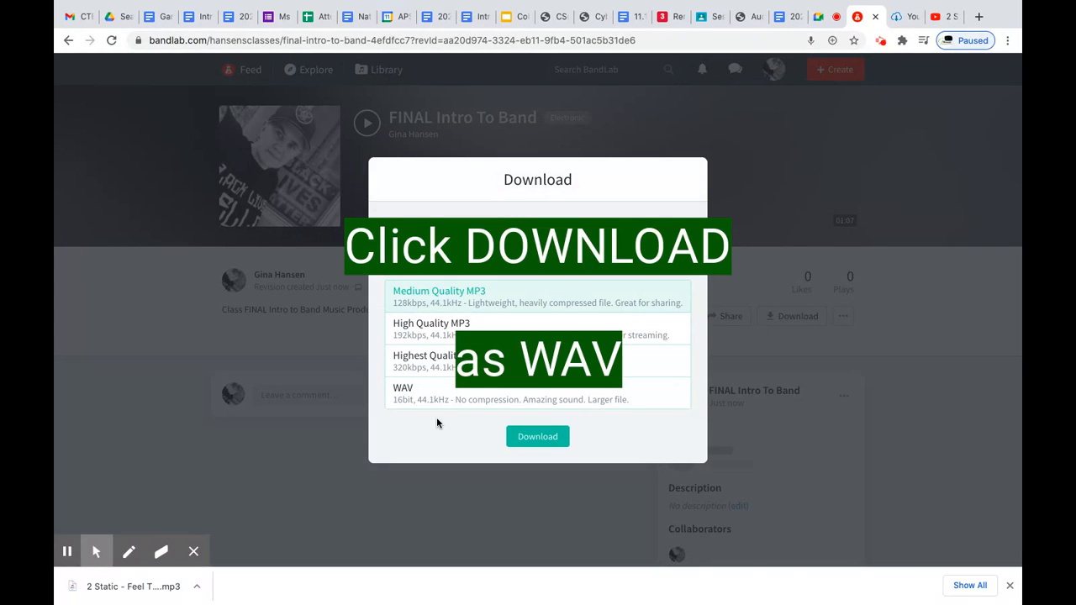
scroll(433, 395, "down", 3)
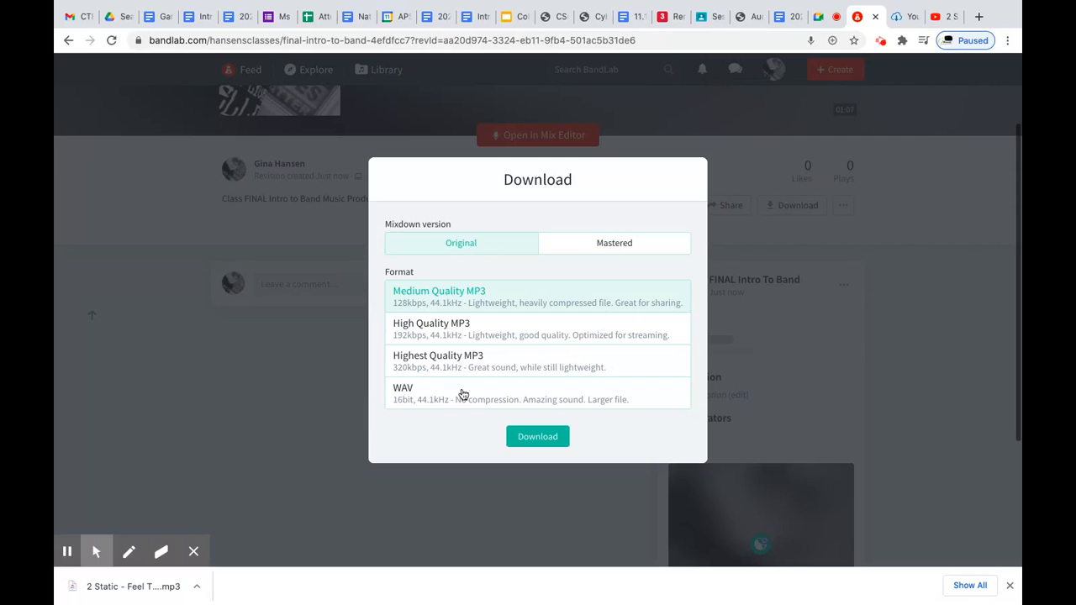
left_click(462, 394)
left_click(528, 437)
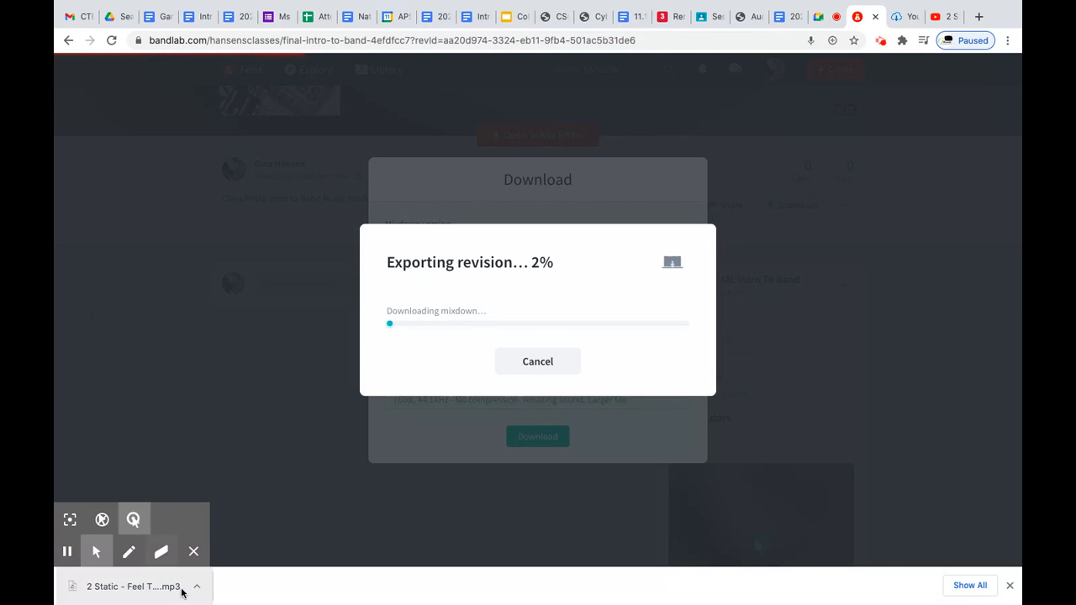
Step: Switch to SoundCloud and upload the downloaded "FINAL Intro To Band (original)" WAV mixdown, dismissing the caption tip
left_click(908, 17)
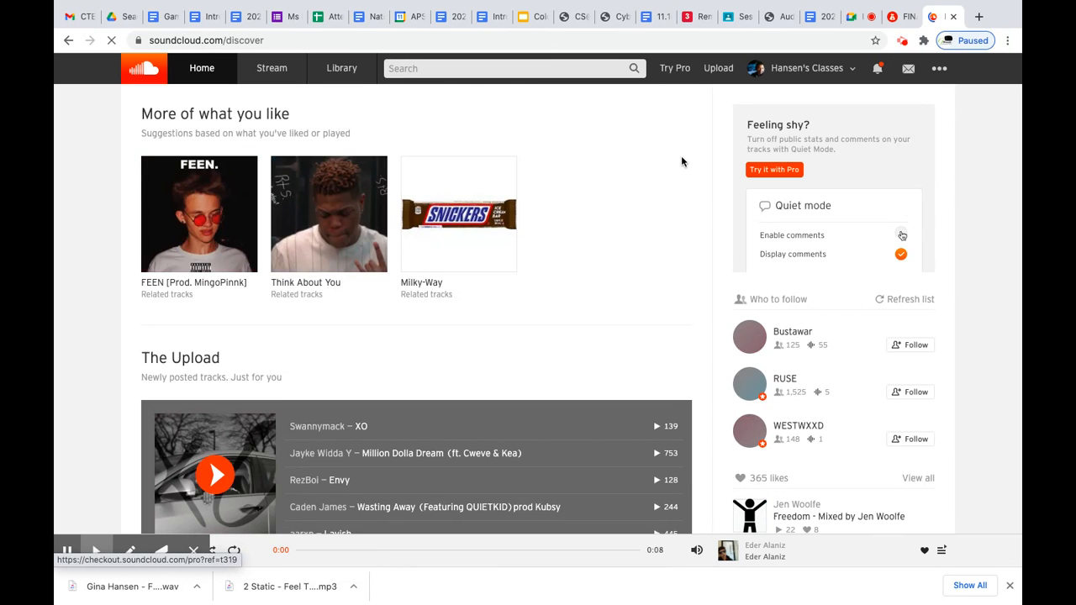
left_click(718, 69)
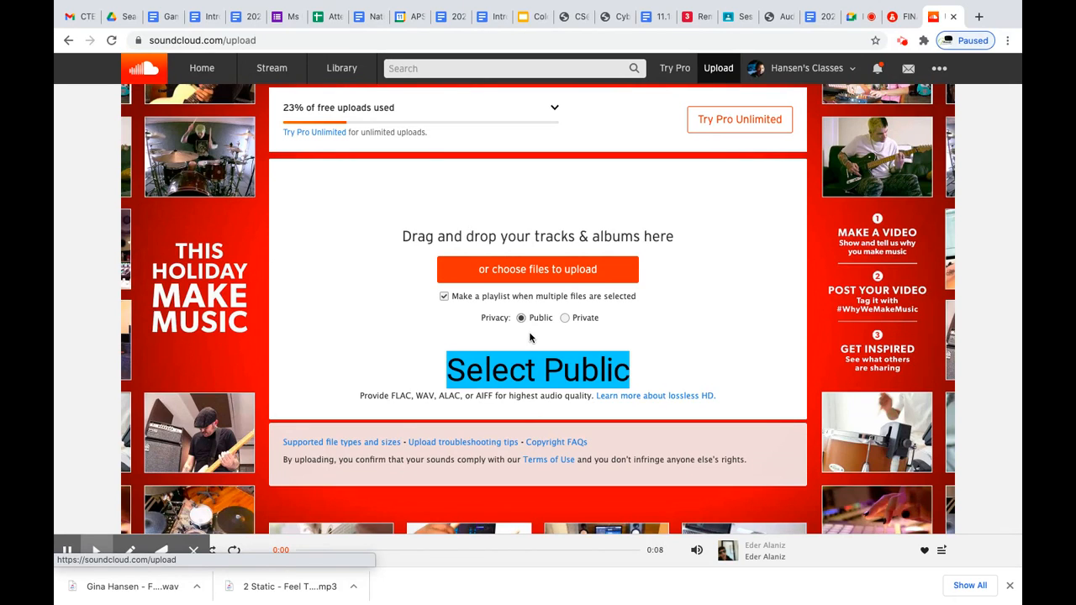
left_click(539, 276)
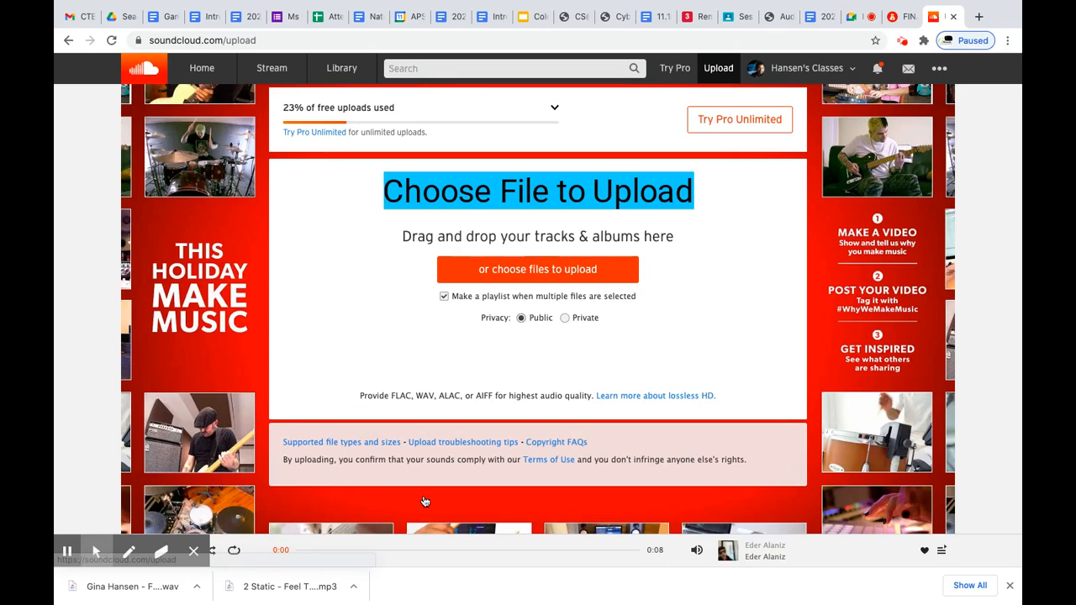
left_click(569, 260)
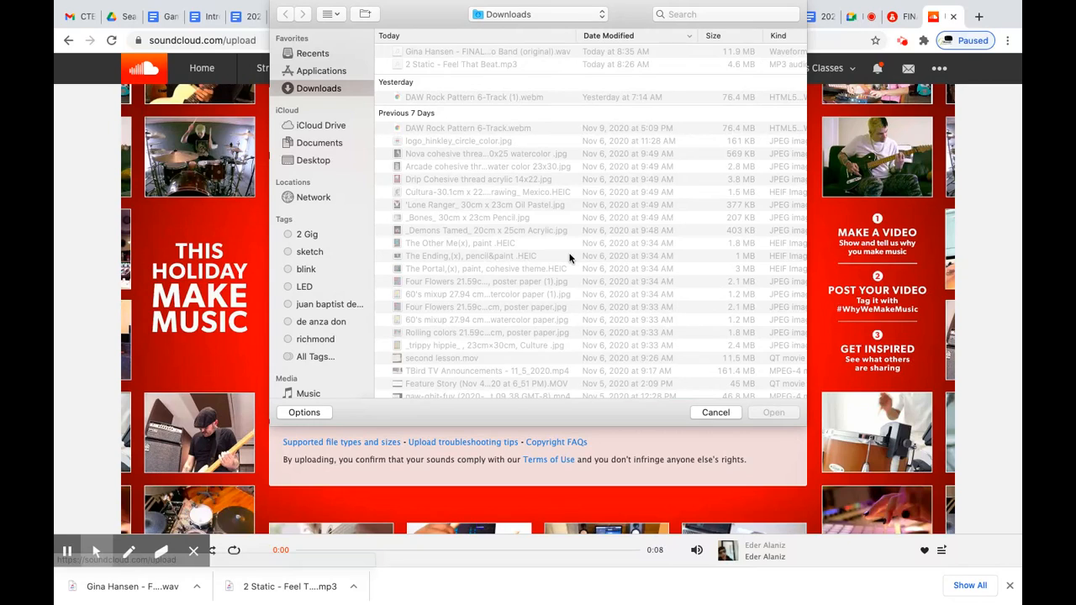
left_click(501, 53)
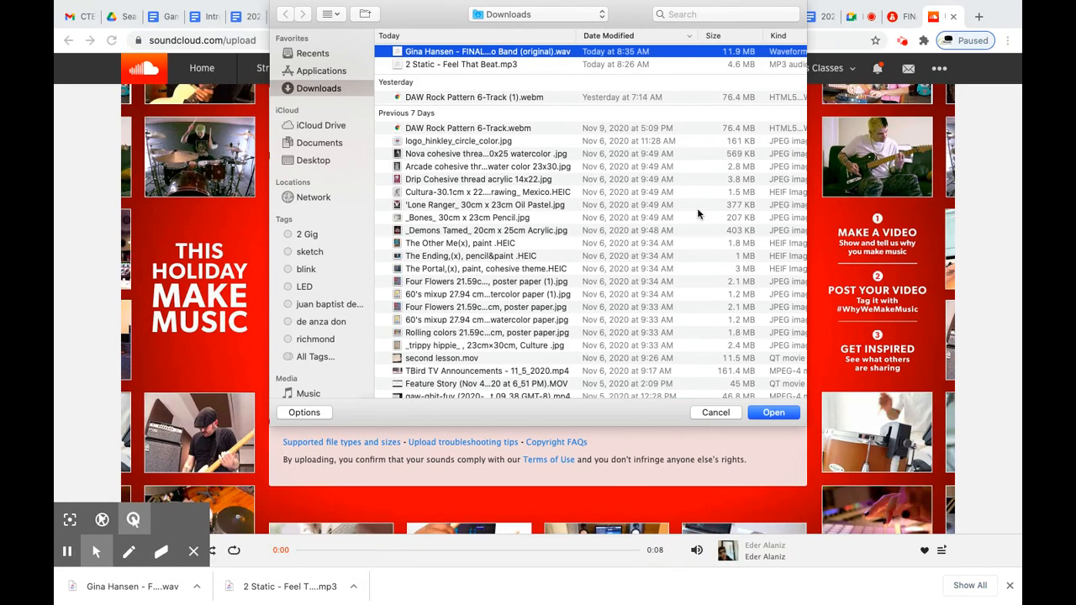
left_click(770, 412)
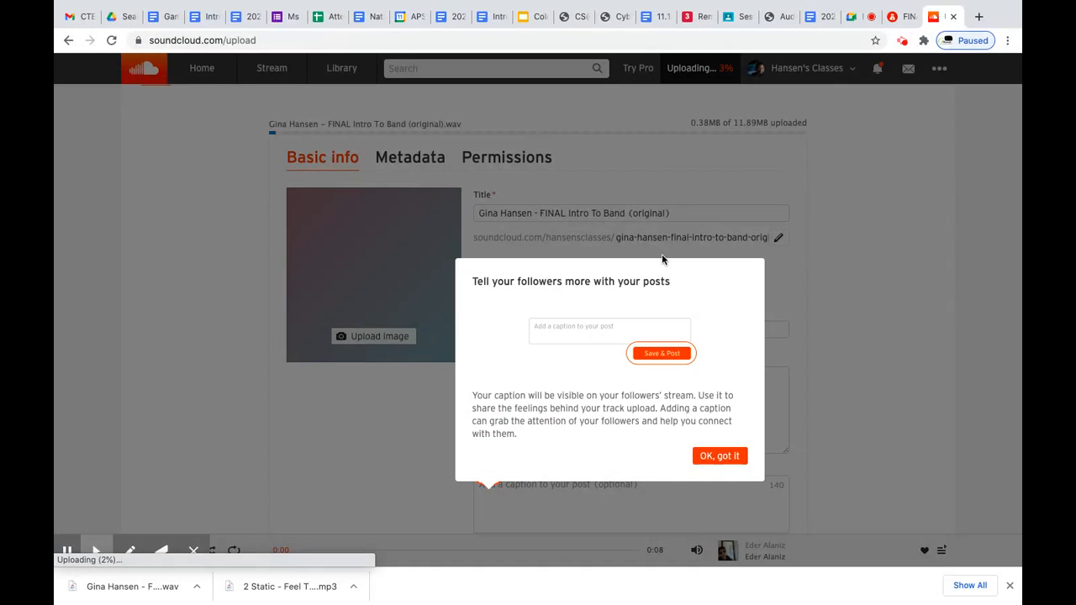
left_click(720, 457)
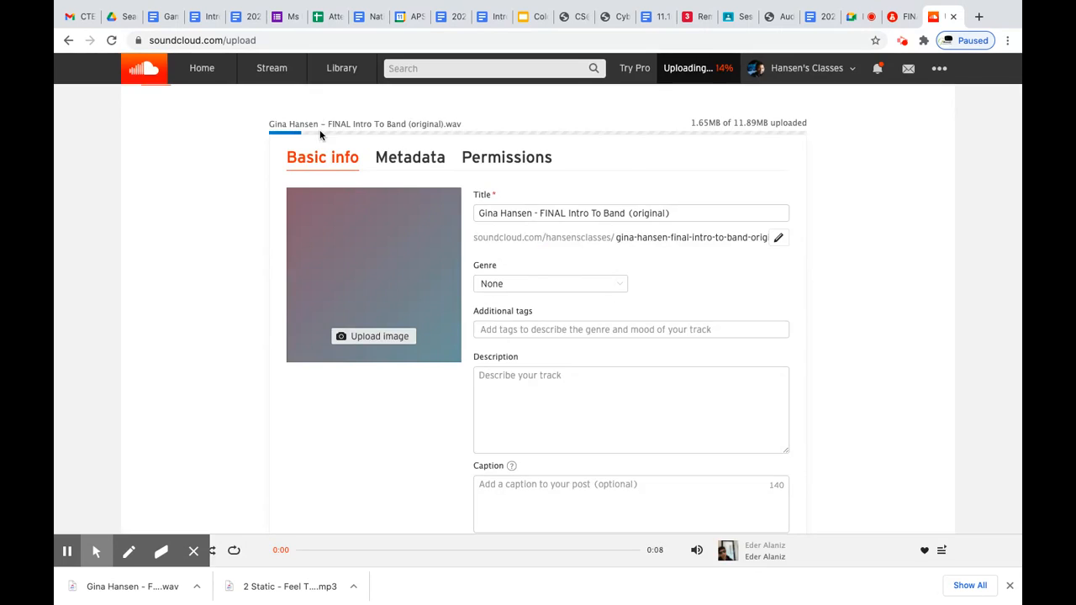
Step: Enter "#final" as the track description and replace the suggested title with "EDM Loop"
left_click(548, 213)
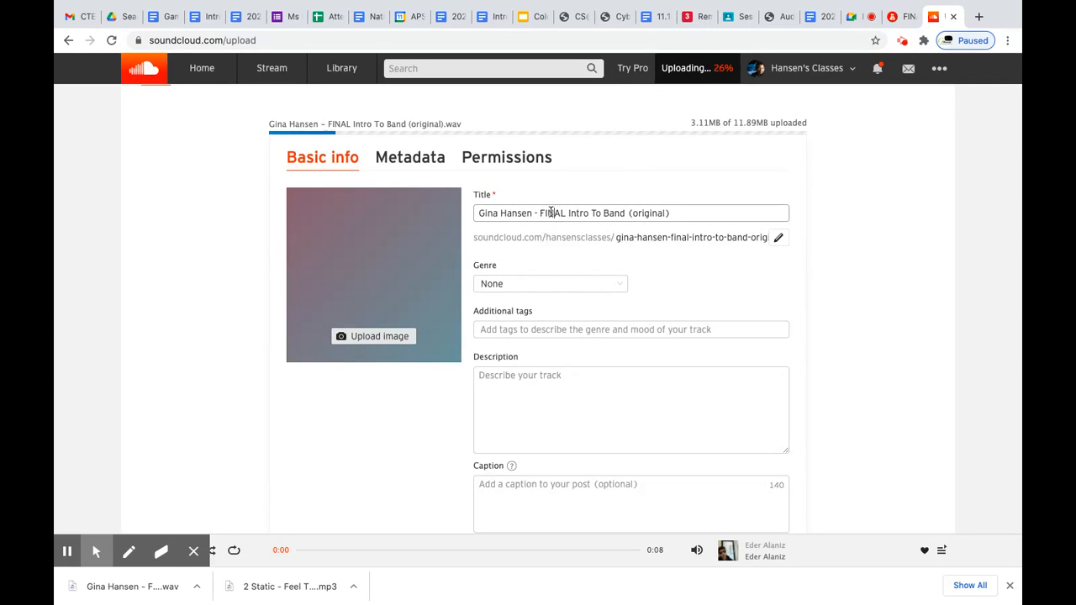
triple_click(551, 211)
type("Cour")
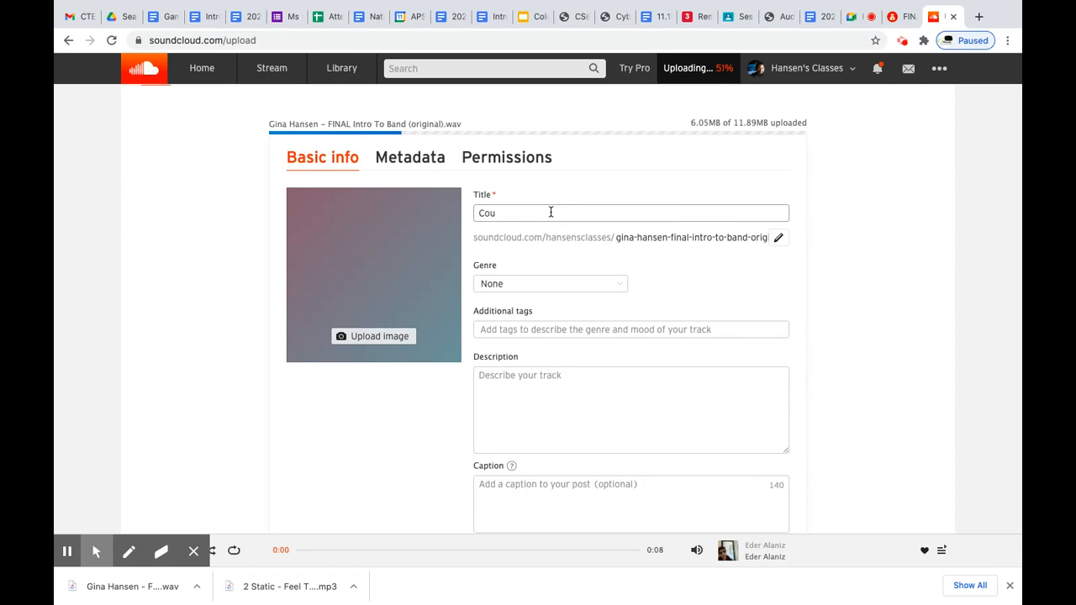
key("BackSpace")
key("BackSpace")
key("BackSpace")
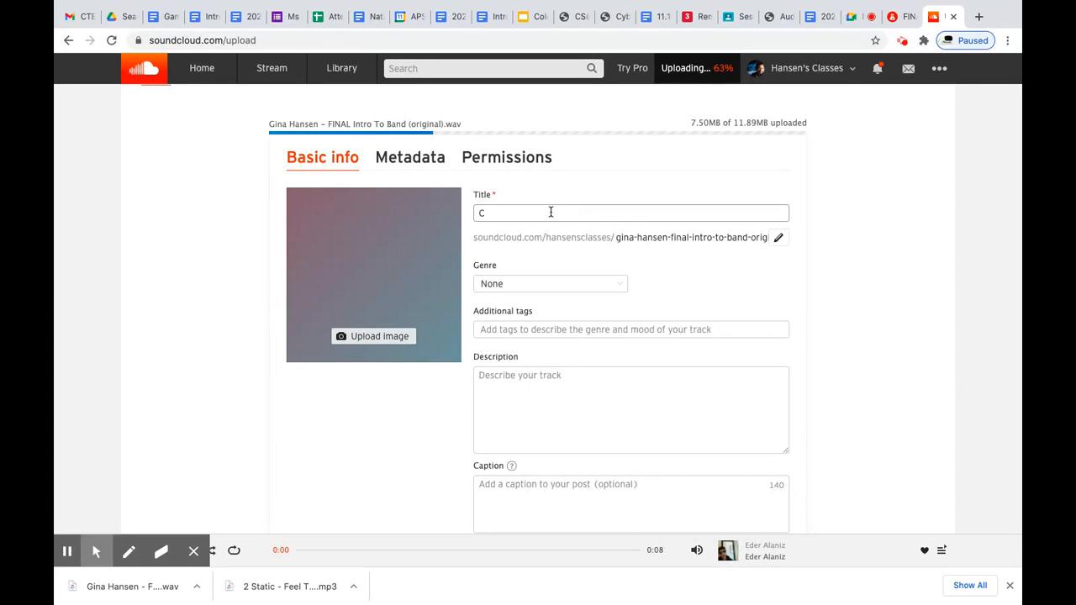
left_click(551, 390)
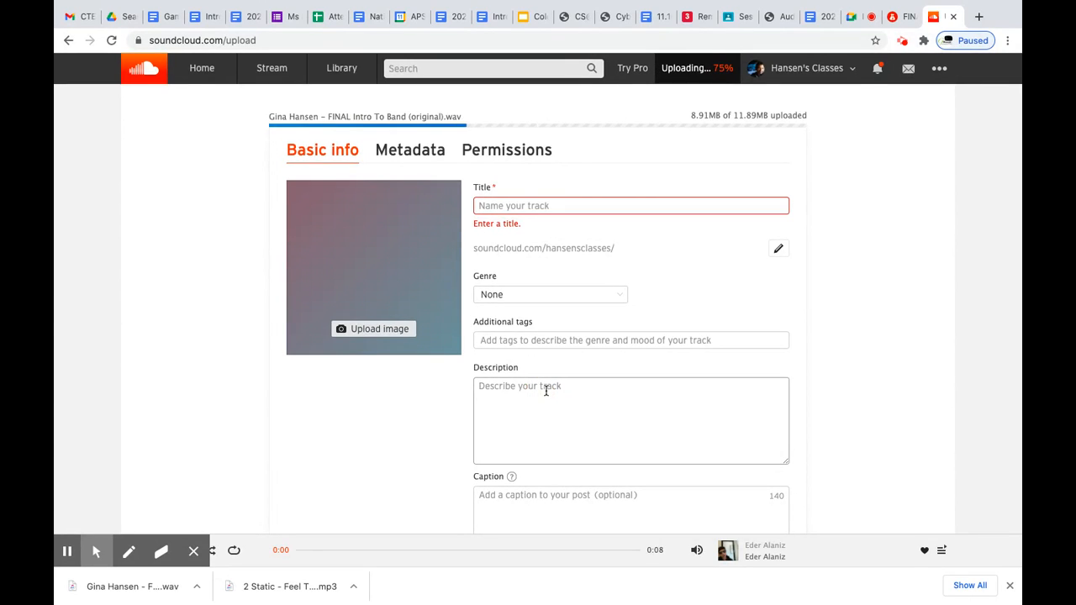
type("#final")
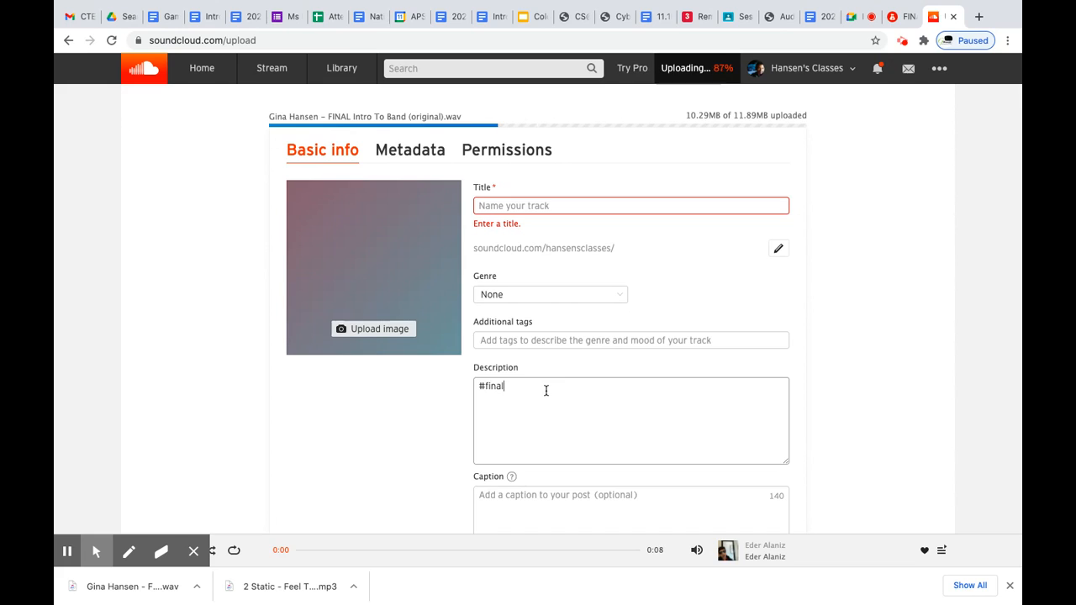
left_click(515, 206)
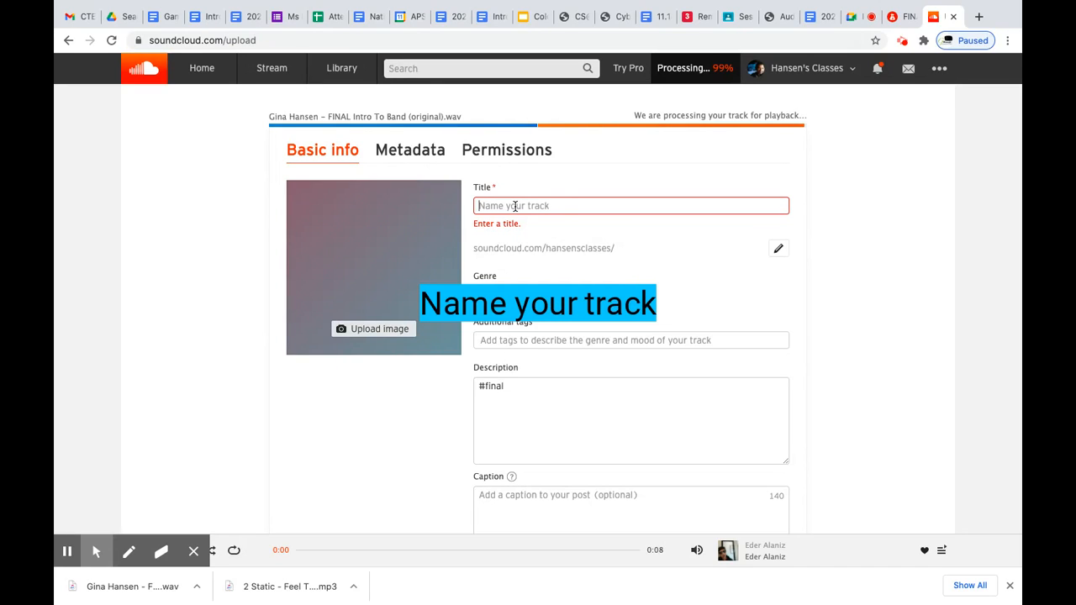
type("EDM Loop")
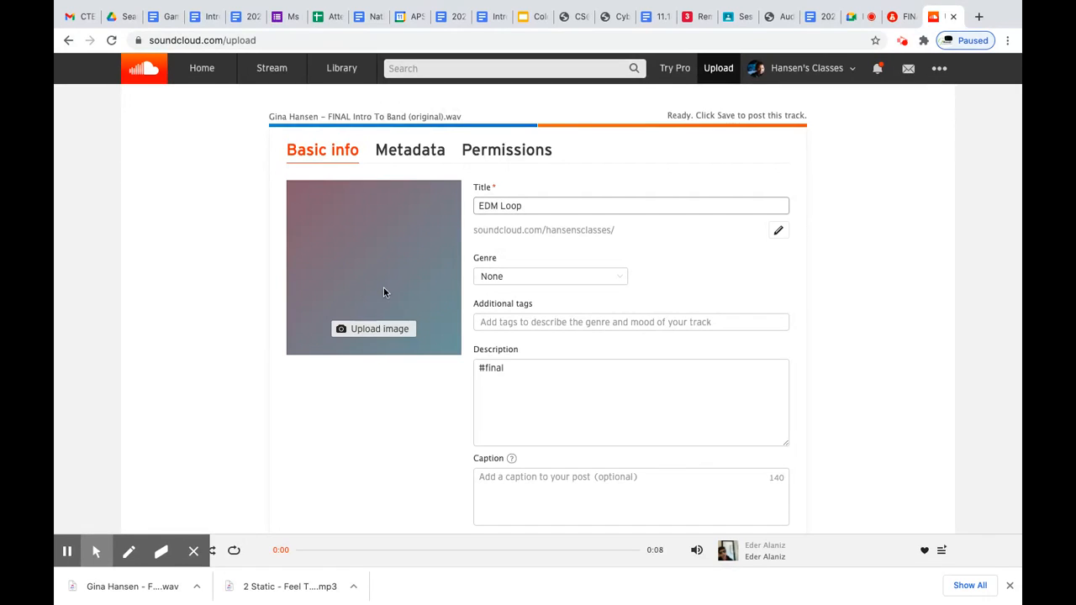
Step: Upload logo_gh_001_sm.gif from the Downloads folder as the track's cover image
left_click(365, 330)
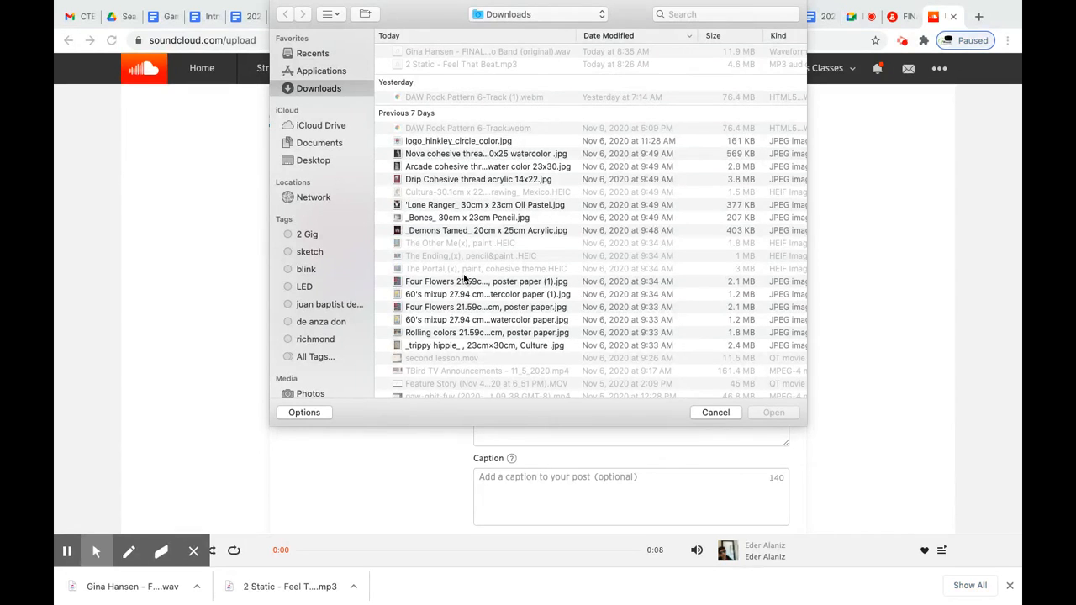
scroll(464, 279, "down", 2)
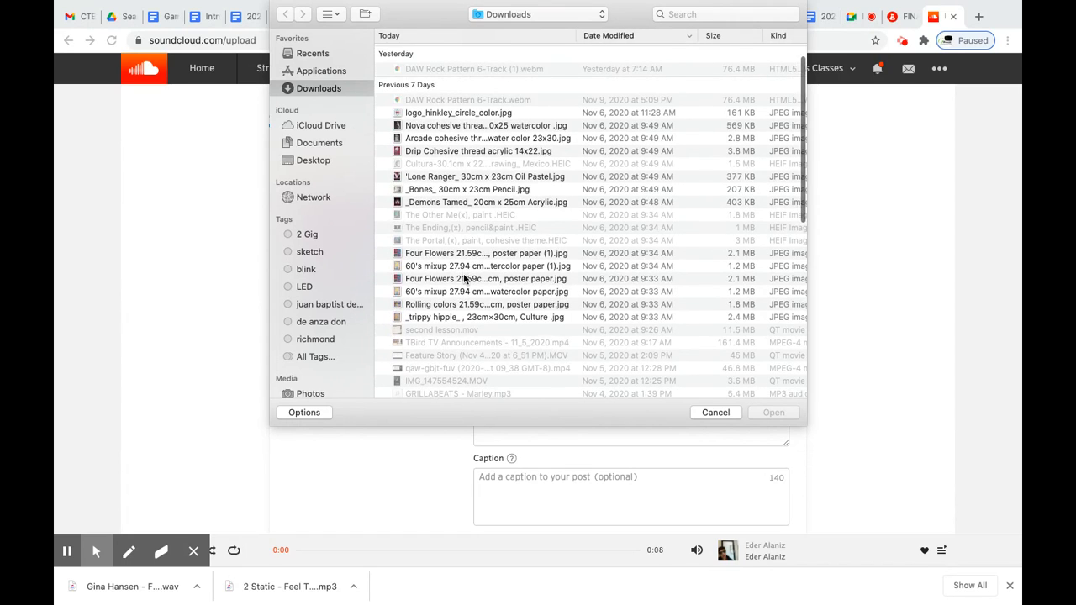
scroll(463, 279, "down", 10)
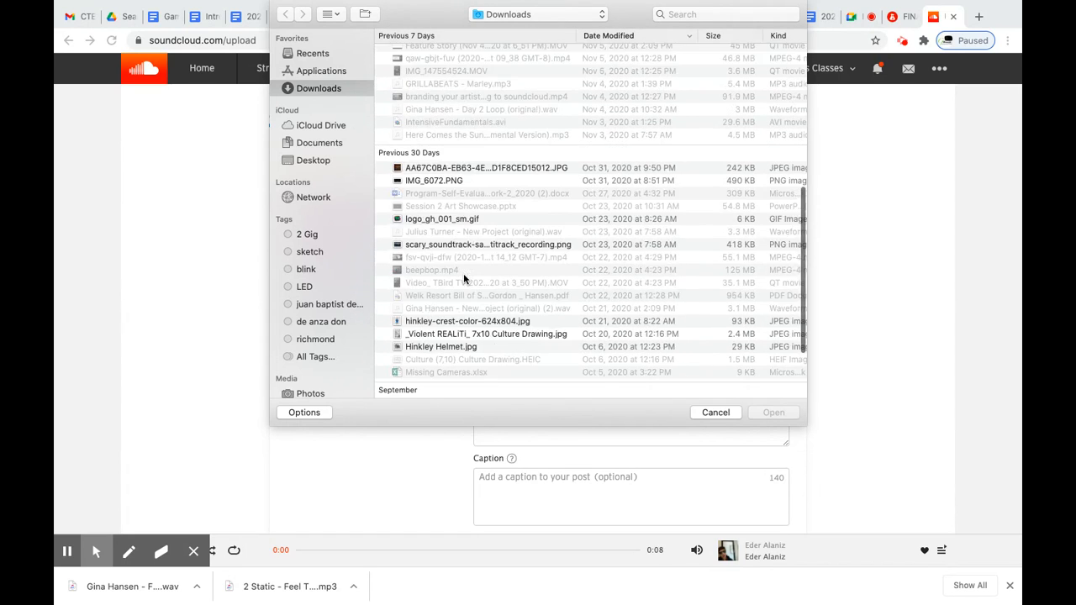
left_click(443, 206)
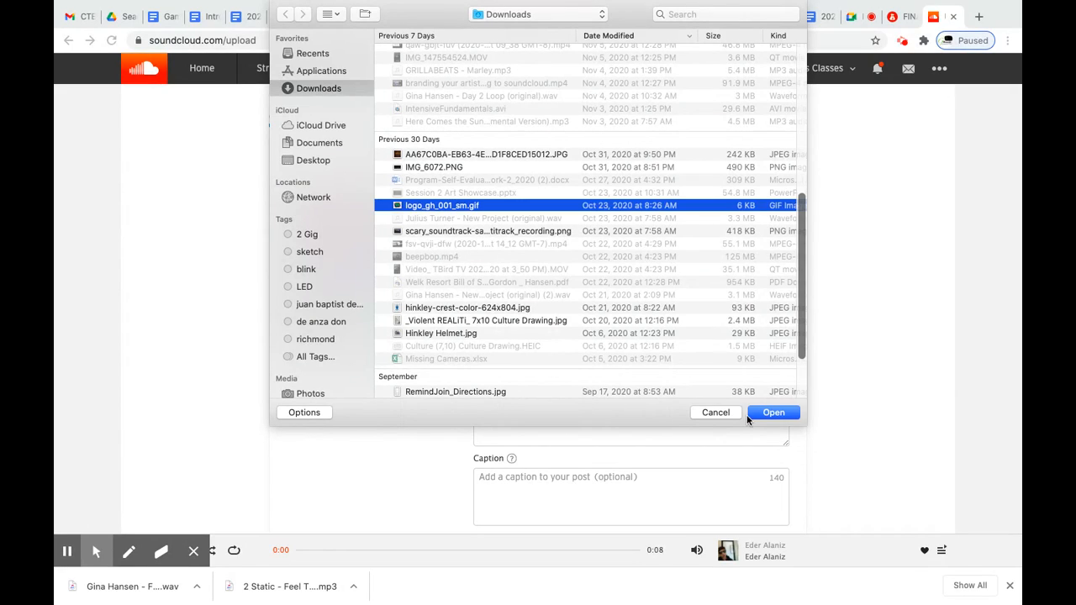
left_click(773, 412)
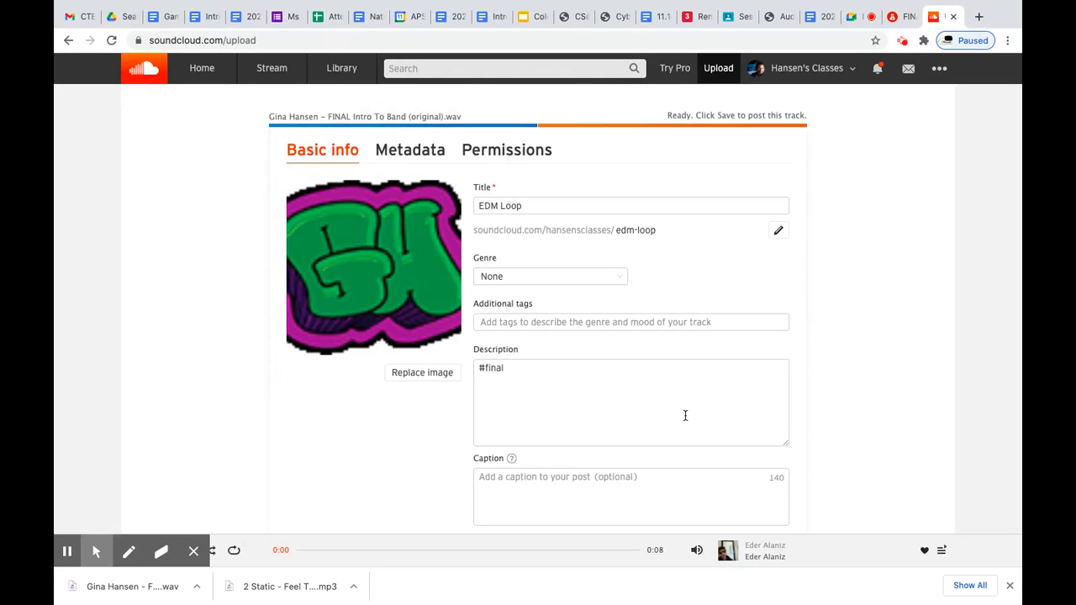
Step: Add the additional tags final, hinkley and aurora to the track
left_click(506, 324)
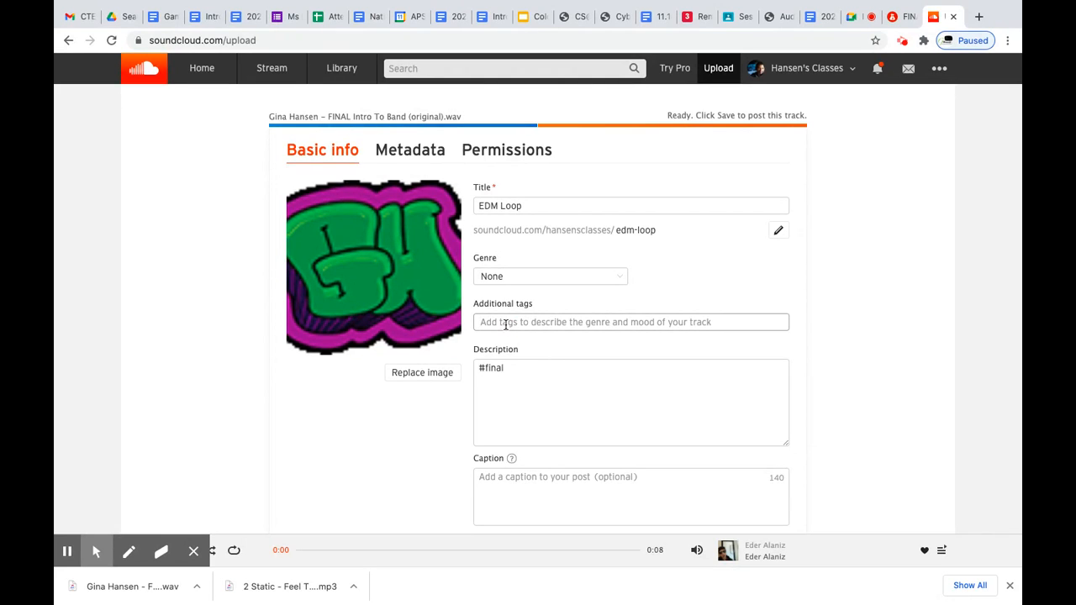
type("final")
key("Return")
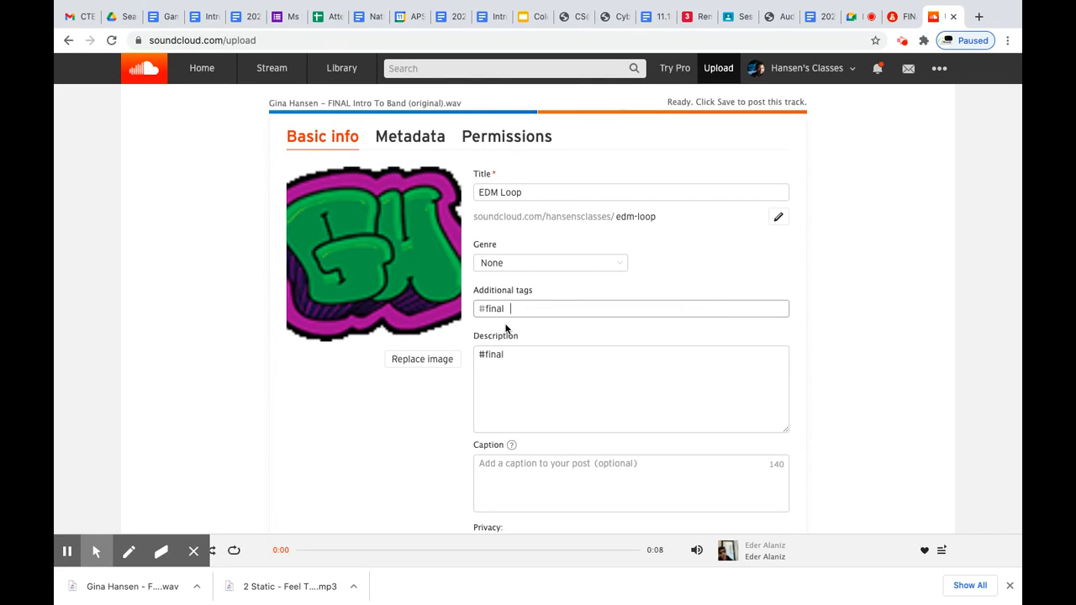
type("hinkley")
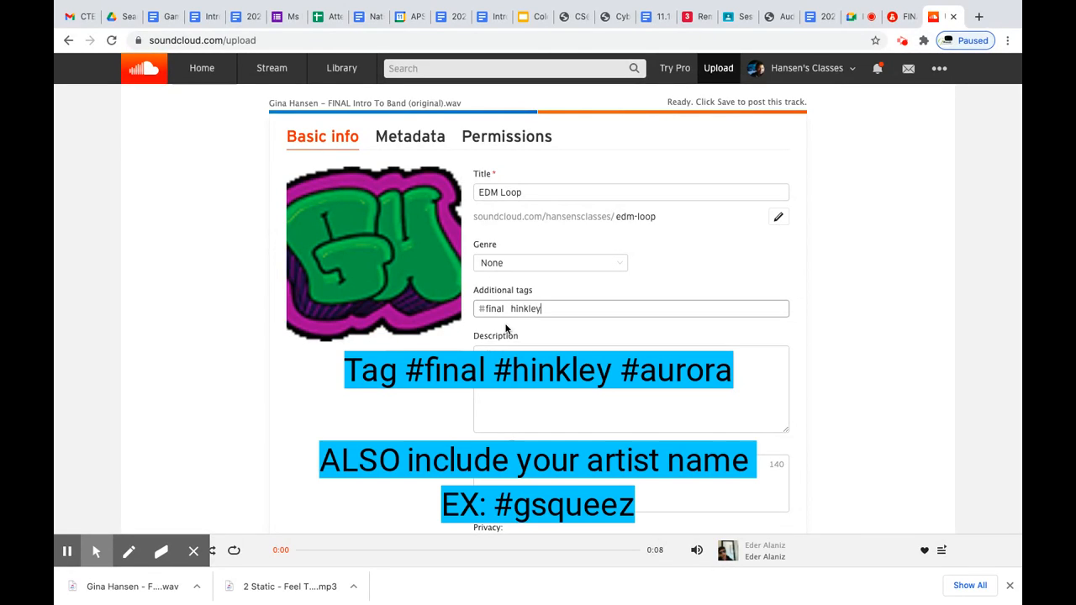
key("Return")
type("aurora")
key("Return")
Step: Replace the track description with "This is my Intro to Band Course Final 2020"
left_click(544, 366)
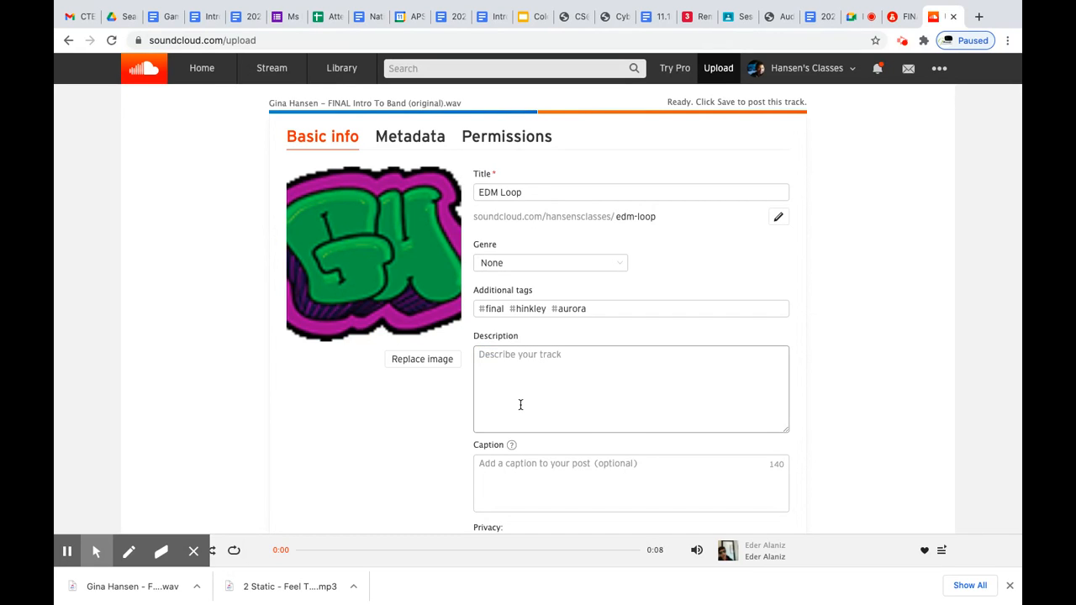
type("This is my Intro to Band ")
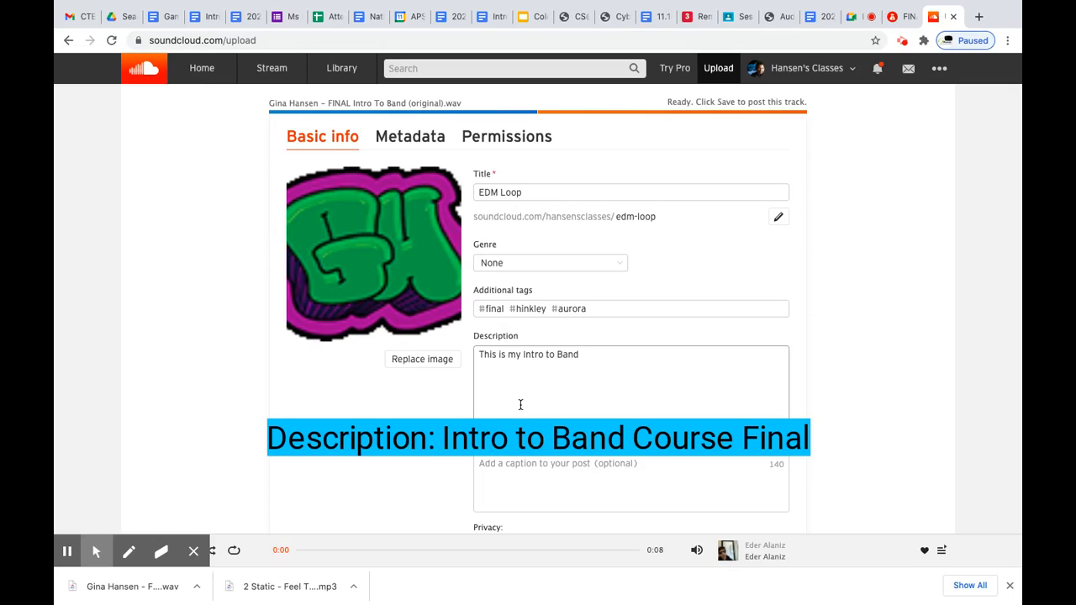
type("Course Final 2020")
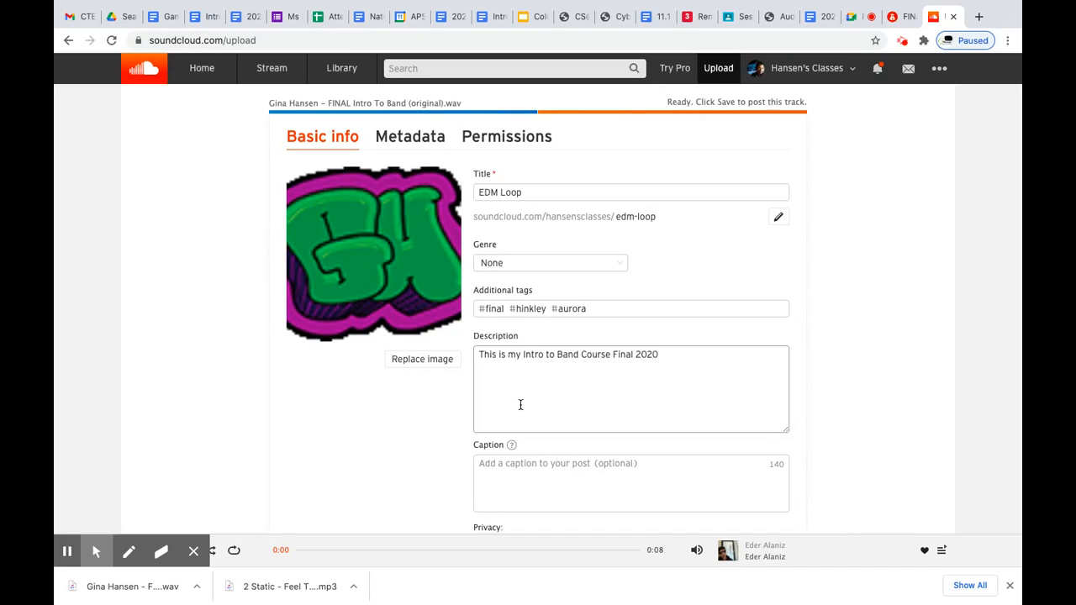
Step: Set the track's genre to House
left_click(503, 264)
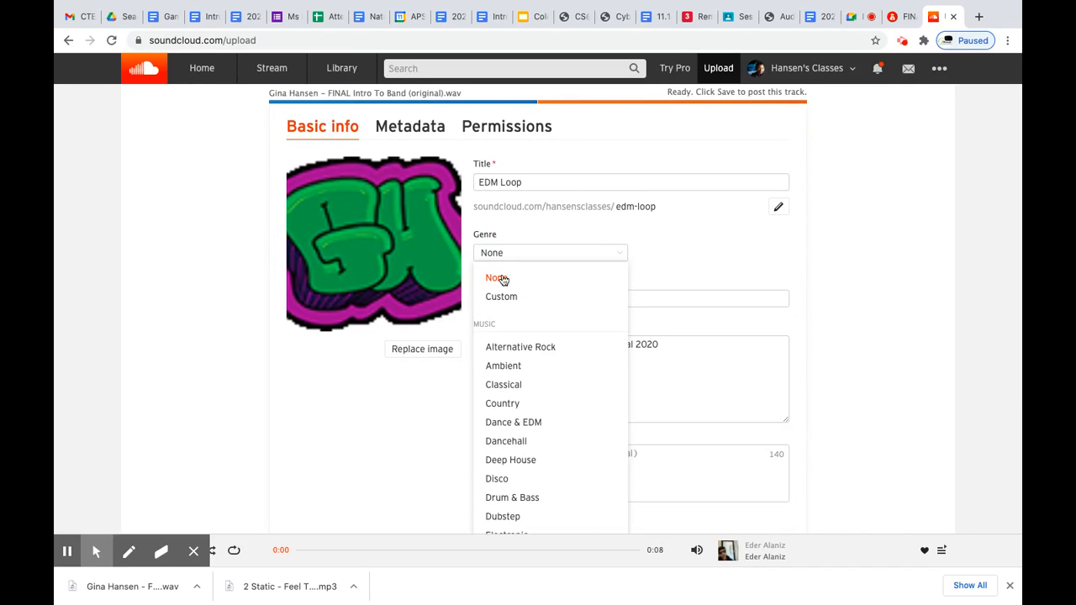
scroll(526, 406, "down", 2)
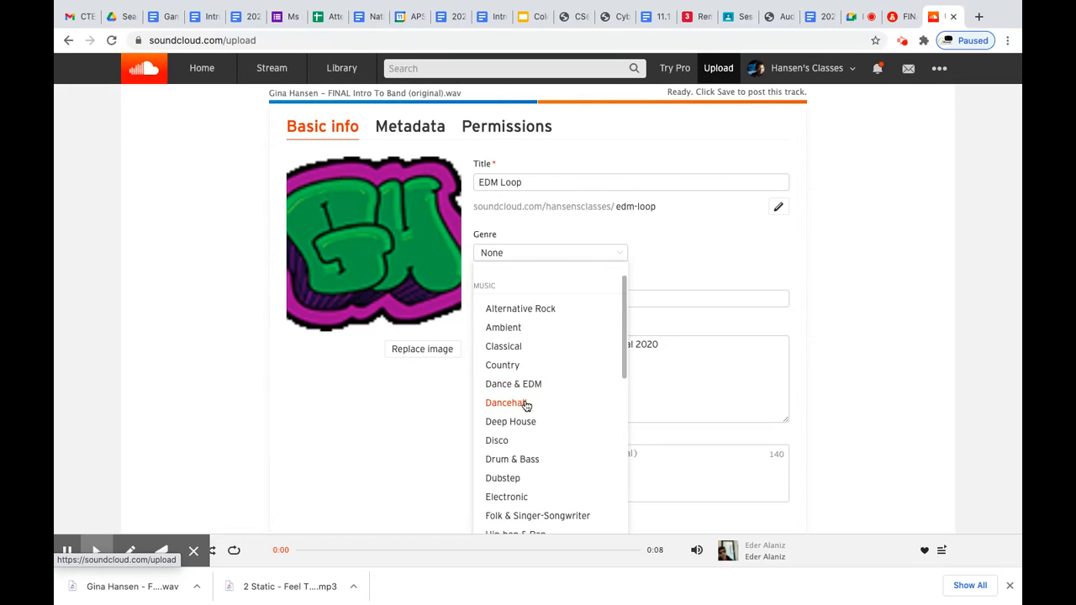
scroll(526, 406, "down", 3)
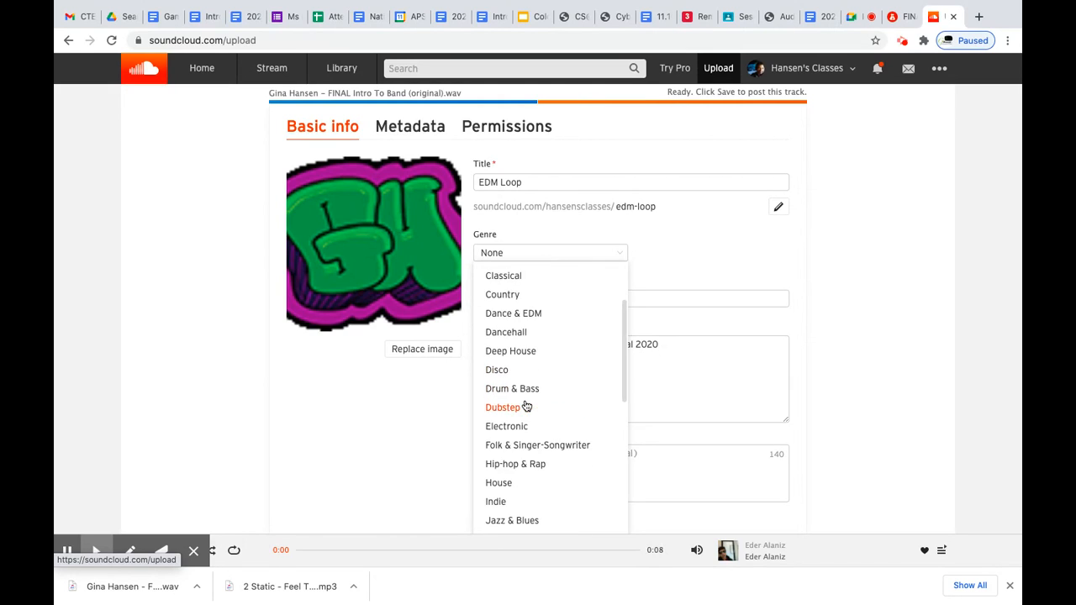
scroll(526, 406, "up", 4)
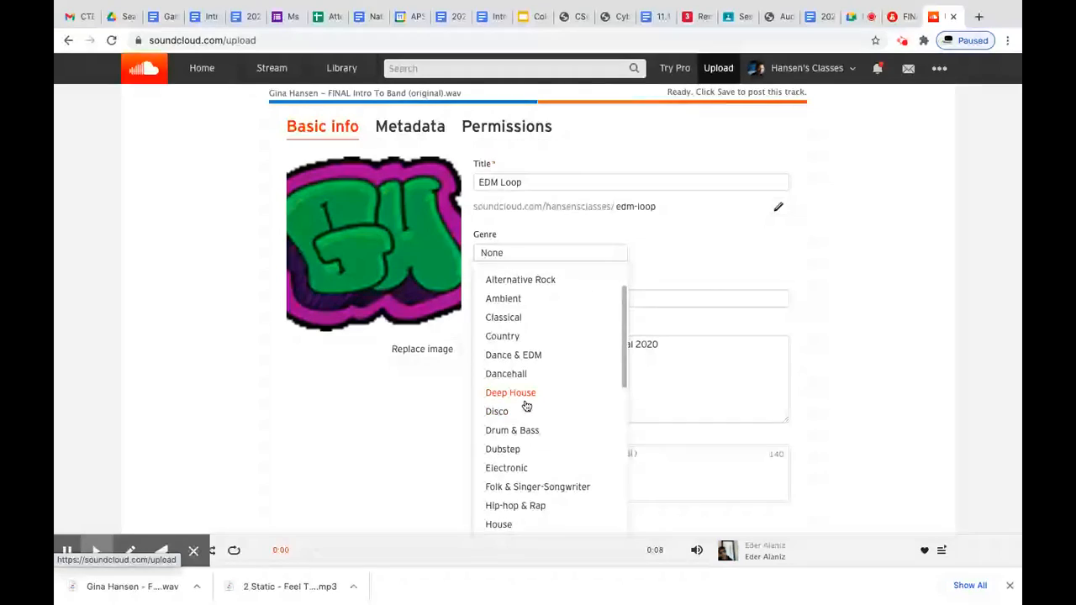
scroll(526, 406, "down", 2)
scroll(525, 406, "down", 4)
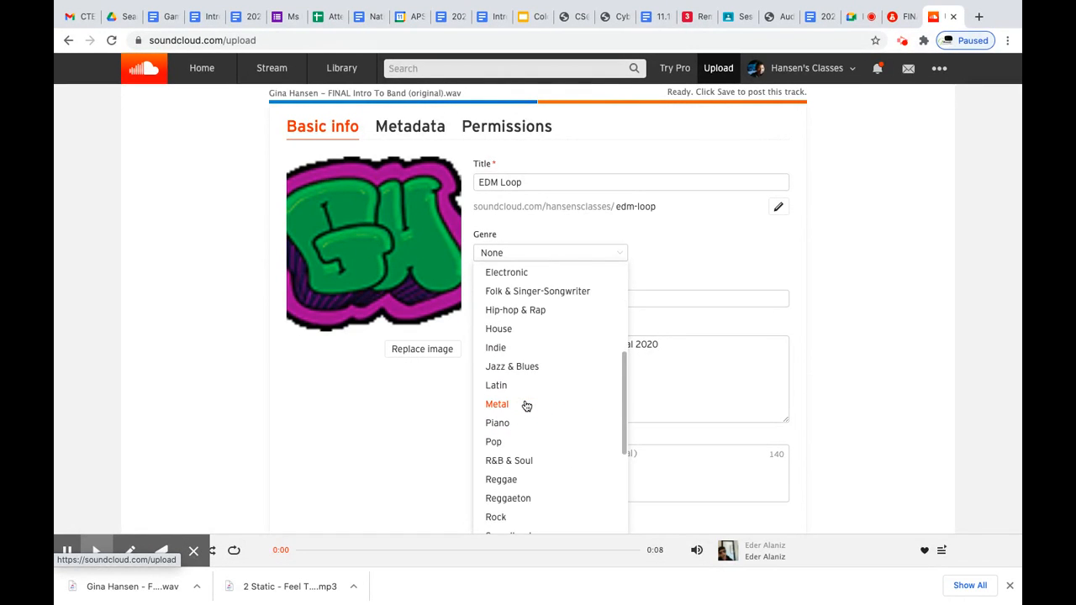
scroll(525, 406, "down", 2)
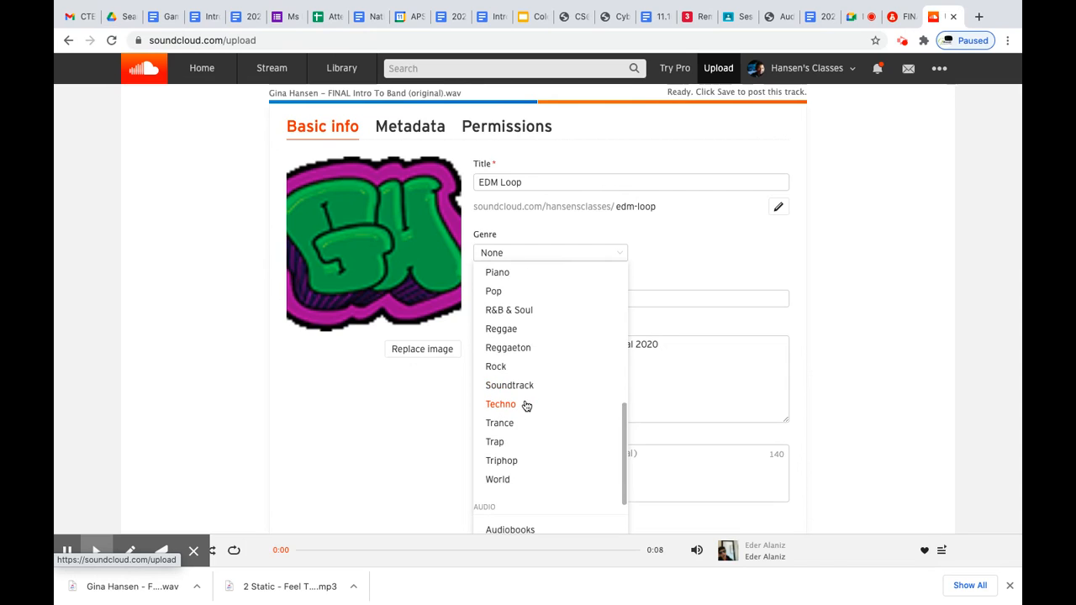
scroll(526, 406, "up", 2)
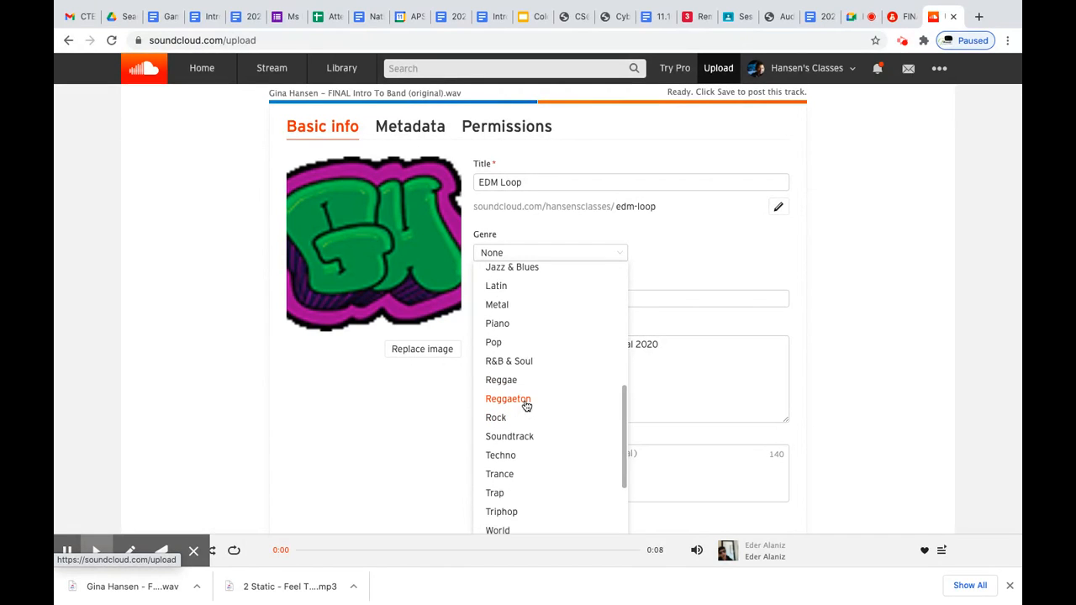
scroll(525, 406, "up", 3)
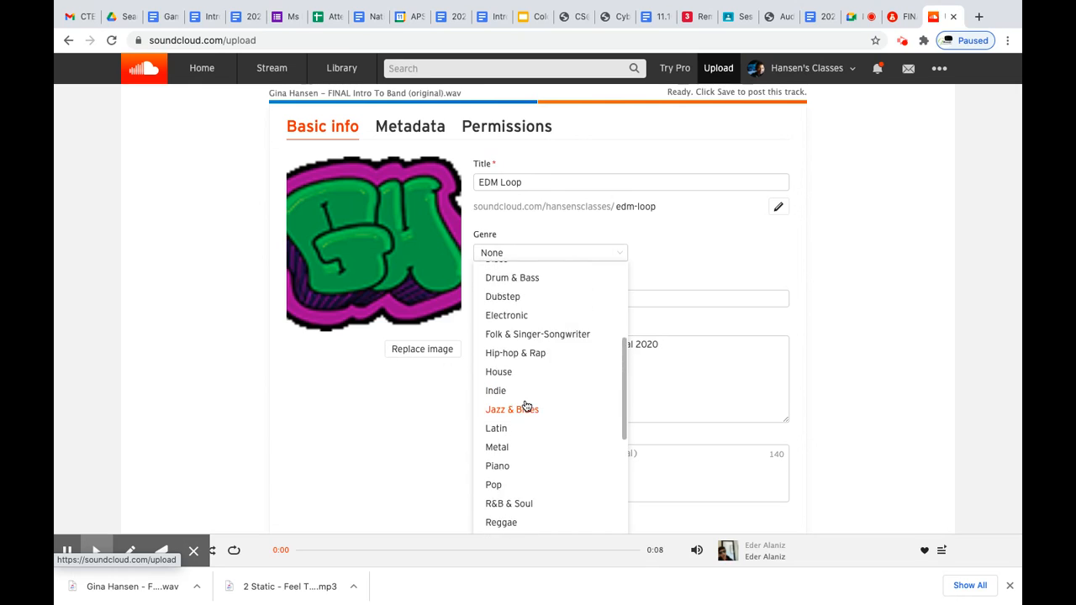
scroll(526, 406, "up", 1)
left_click(506, 382)
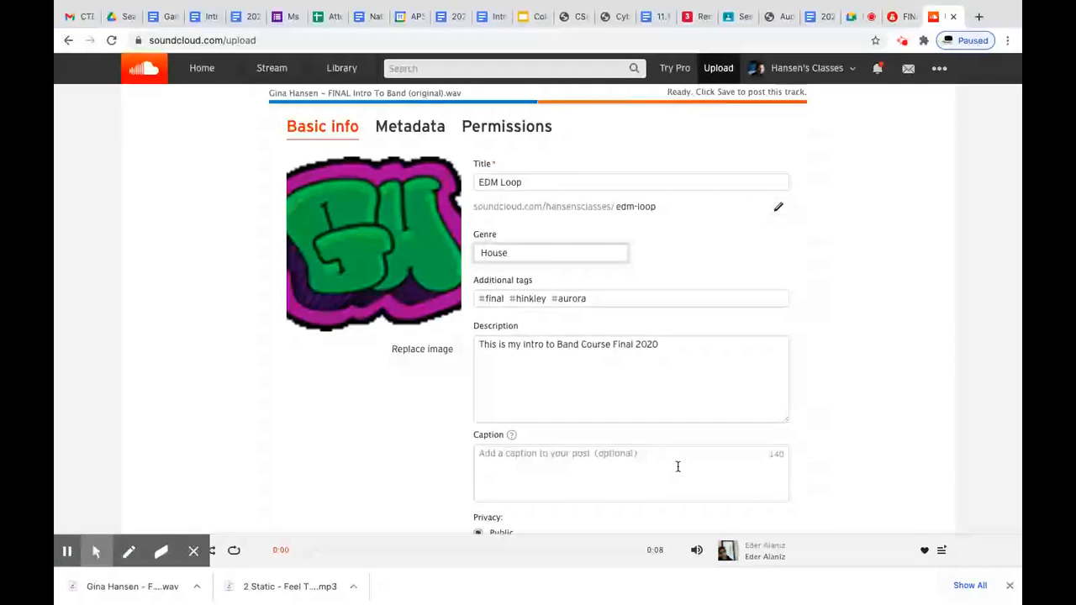
scroll(826, 324, "down", 2)
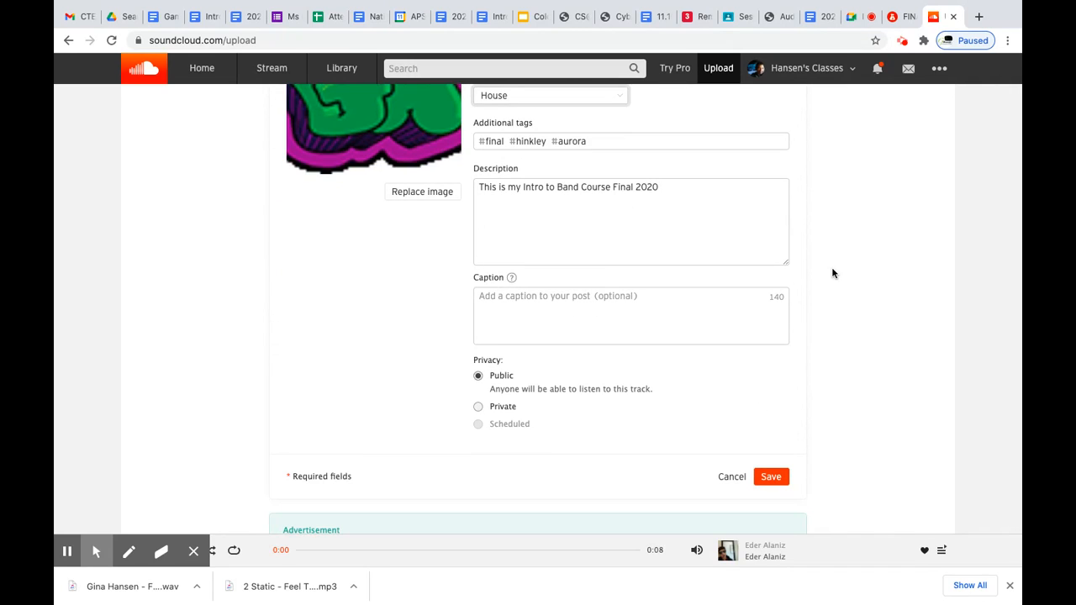
Step: Review the track's permissions and basic info, save the EDM Loop upload as a public track, and dismiss the mastering notice
scroll(833, 271, "up", 2)
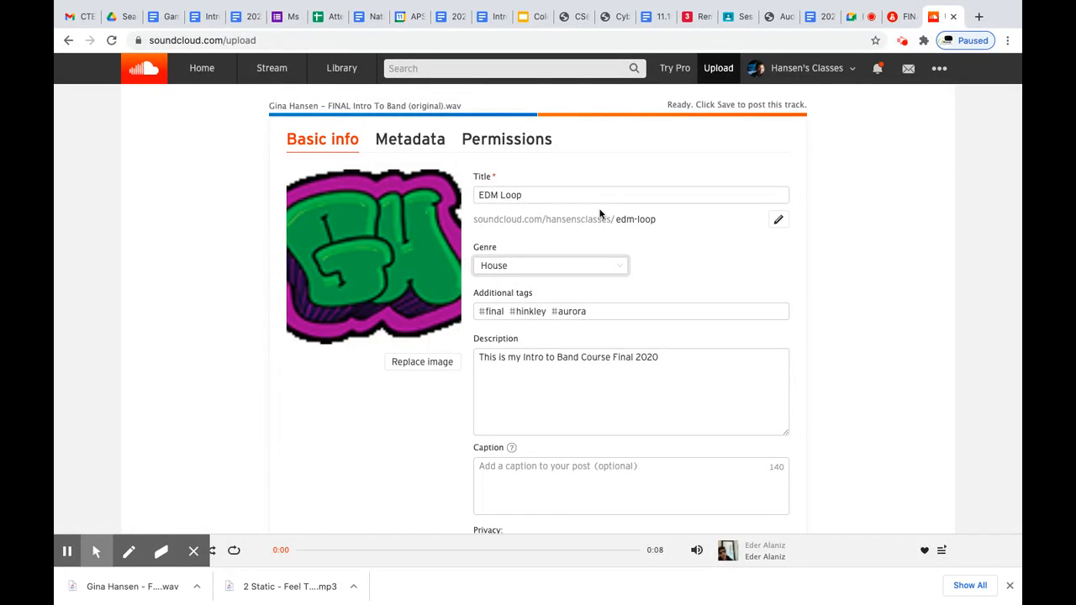
left_click(499, 139)
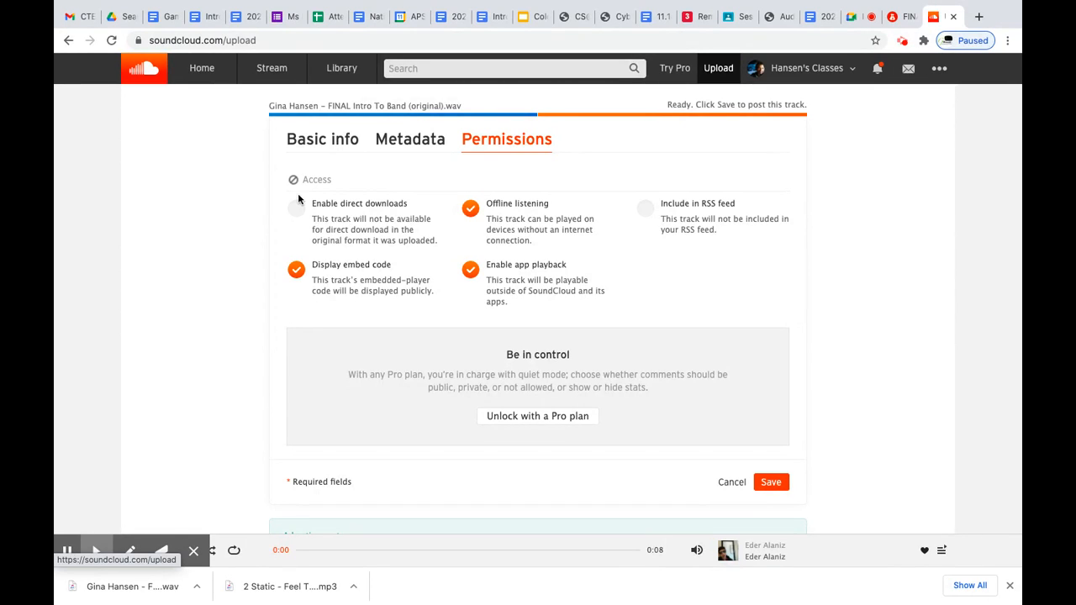
left_click(342, 143)
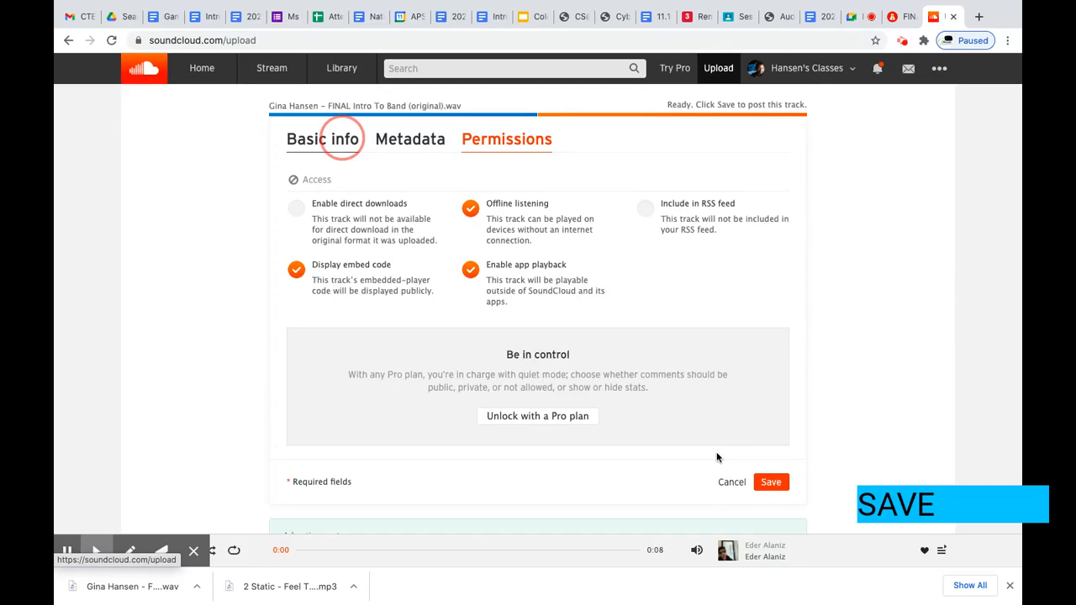
scroll(823, 356, "down", 1)
scroll(823, 356, "down", 2)
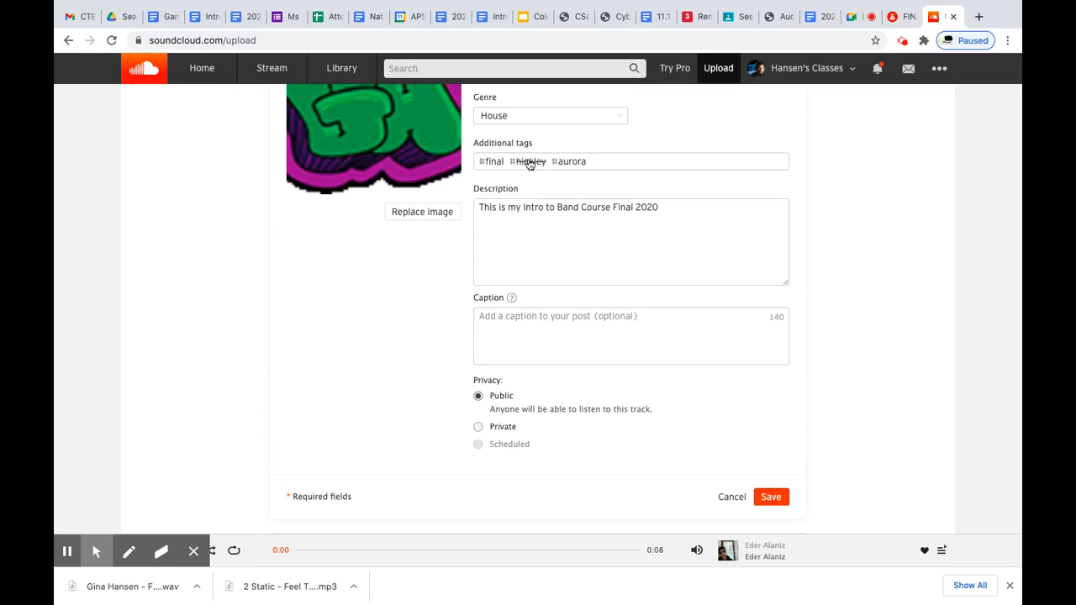
left_click(771, 498)
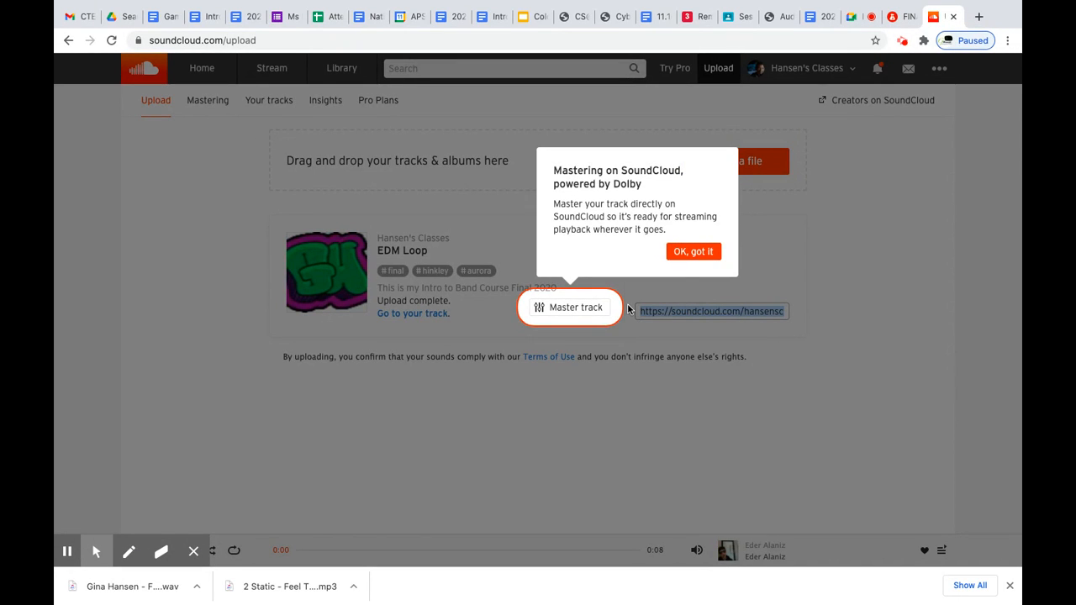
left_click(691, 251)
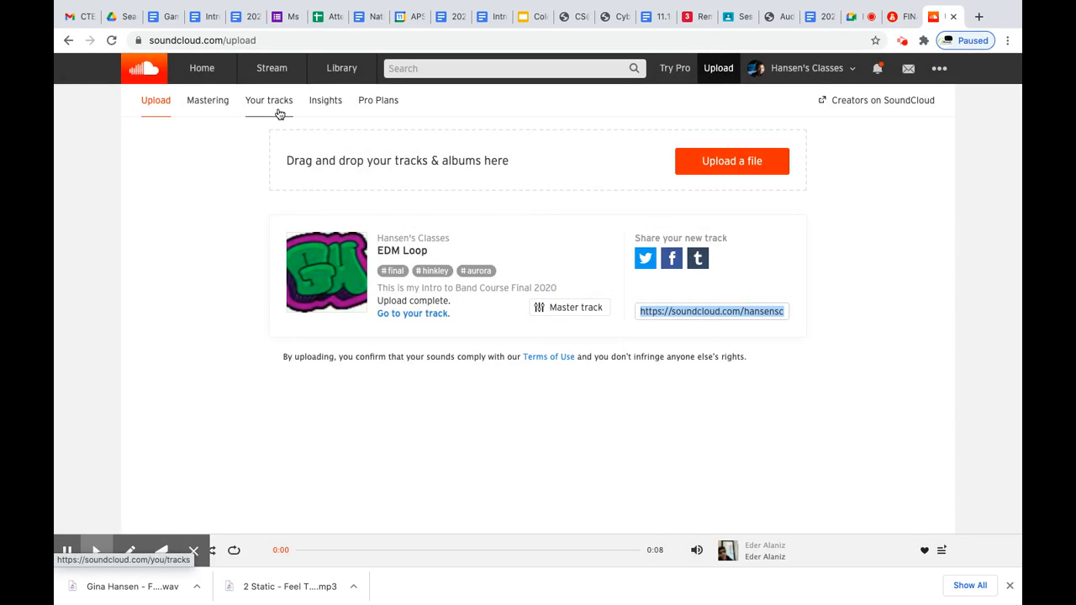
Step: Open the list of your own uploaded tracks, play EDM Loop briefly to check it, and pause it
left_click(275, 102)
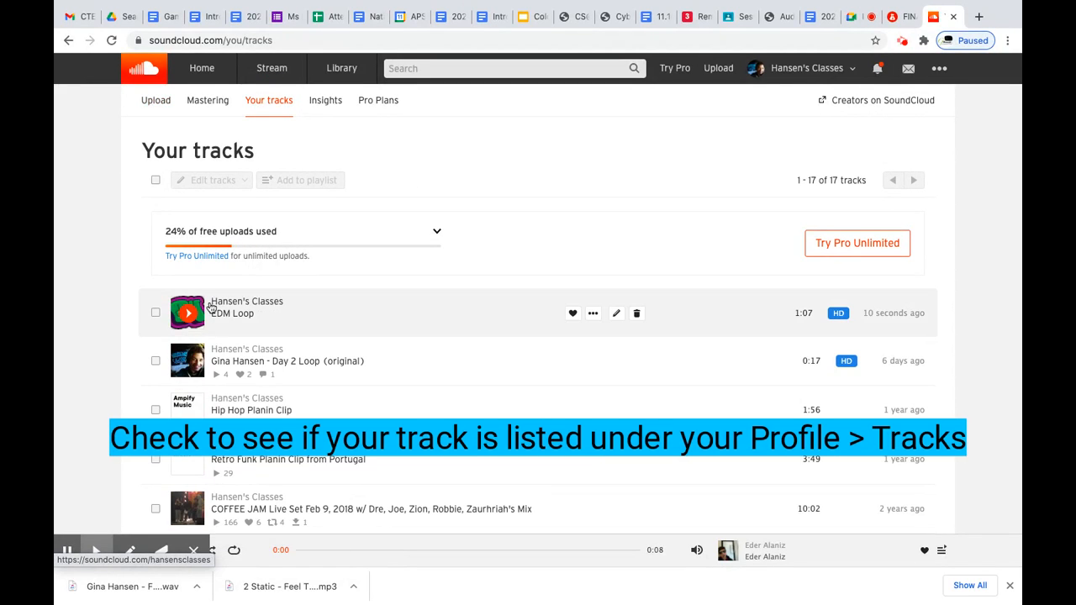
left_click(187, 313)
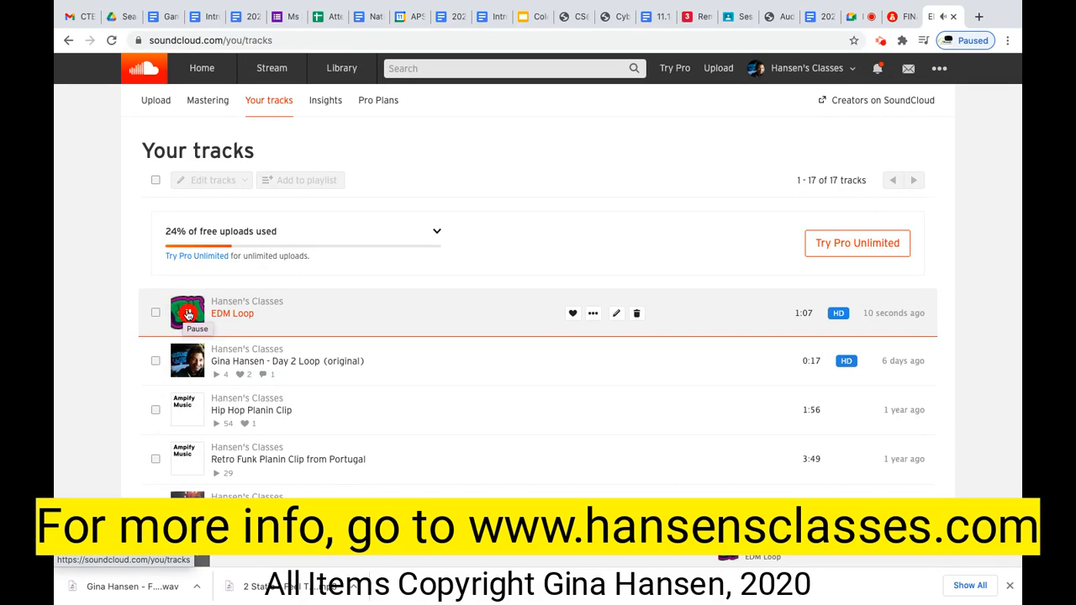
left_click(189, 314)
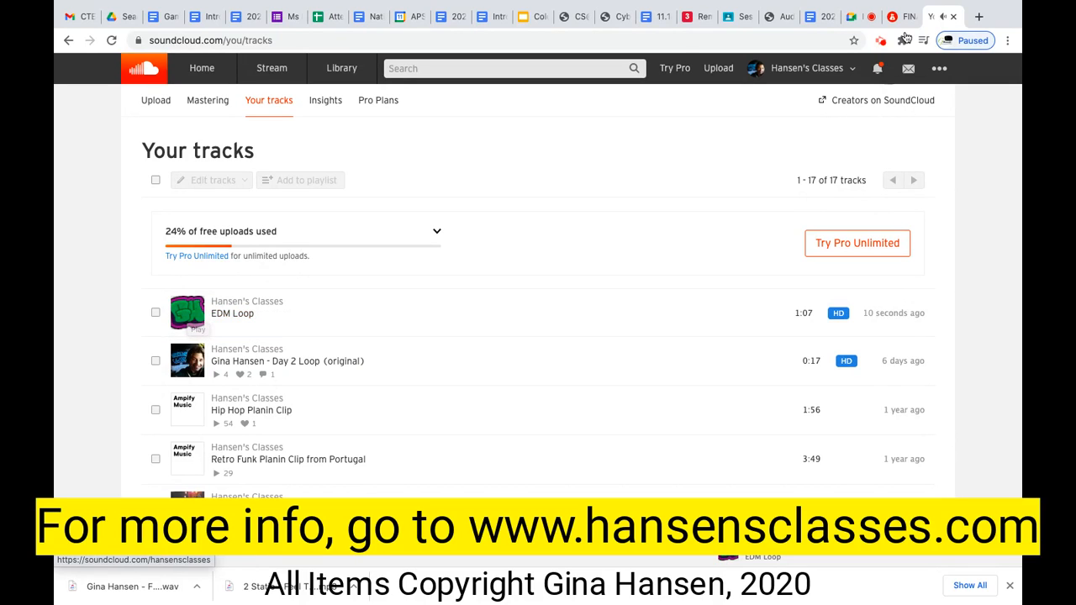